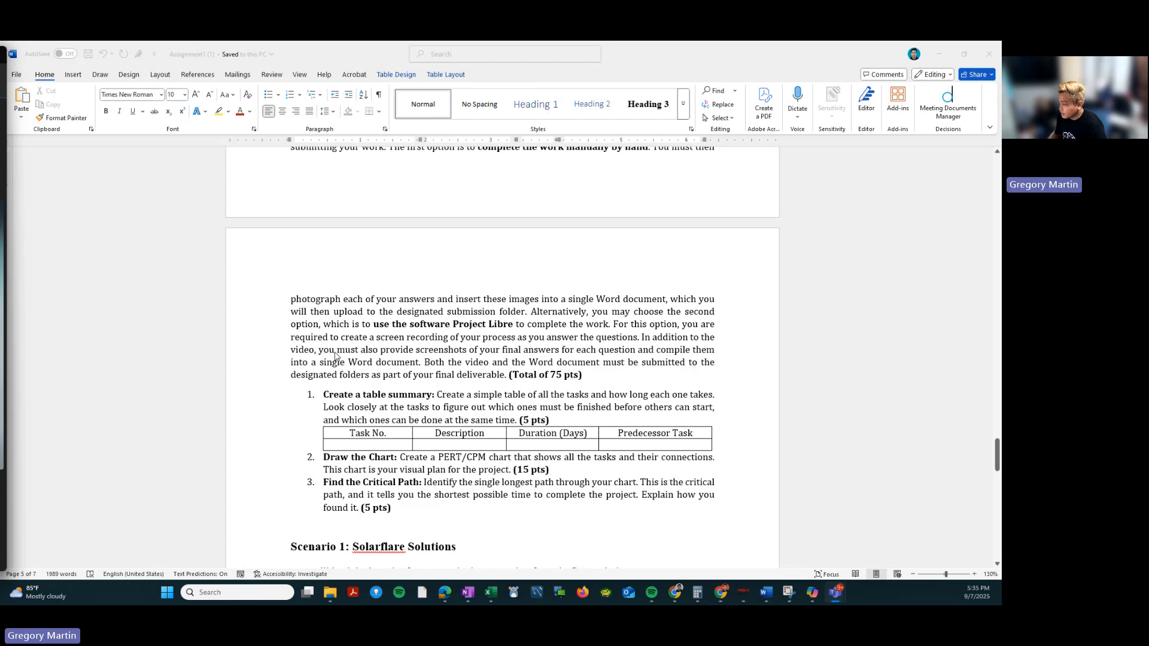
# Review the Part II PERT/CPM instructions and the three required outputs in the assignment document.
pyautogui.scroll(1, 335, 361)
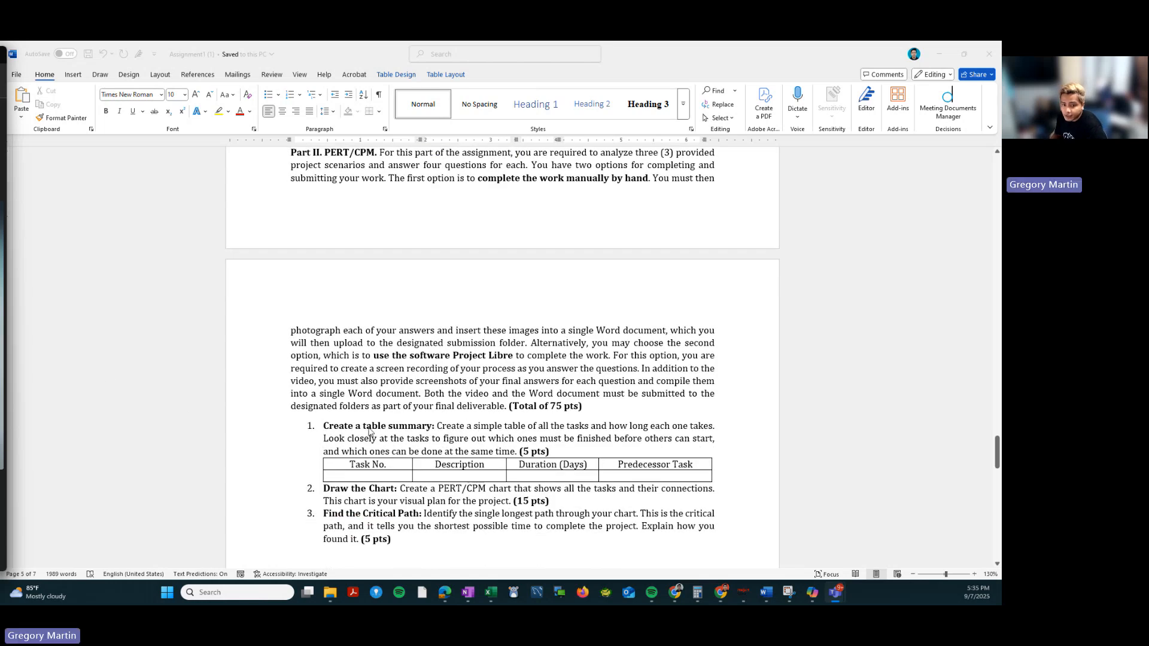
pyautogui.scroll(-1, 454, 404)
pyautogui.scroll(-3, 454, 404)
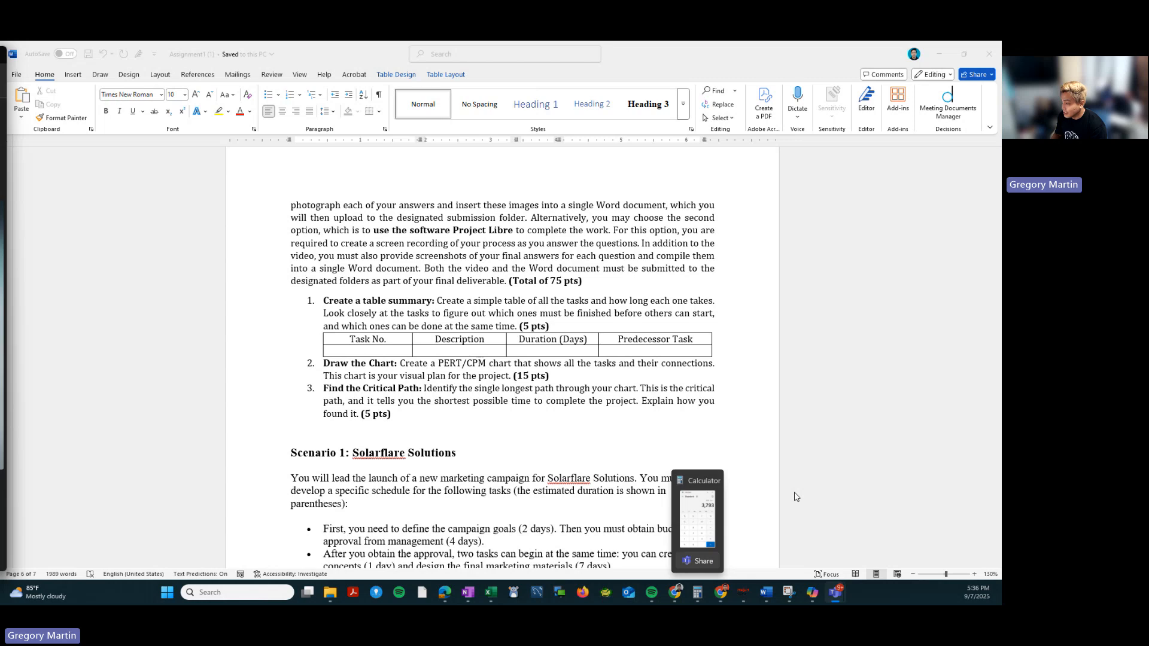
pyautogui.click(364, 319)
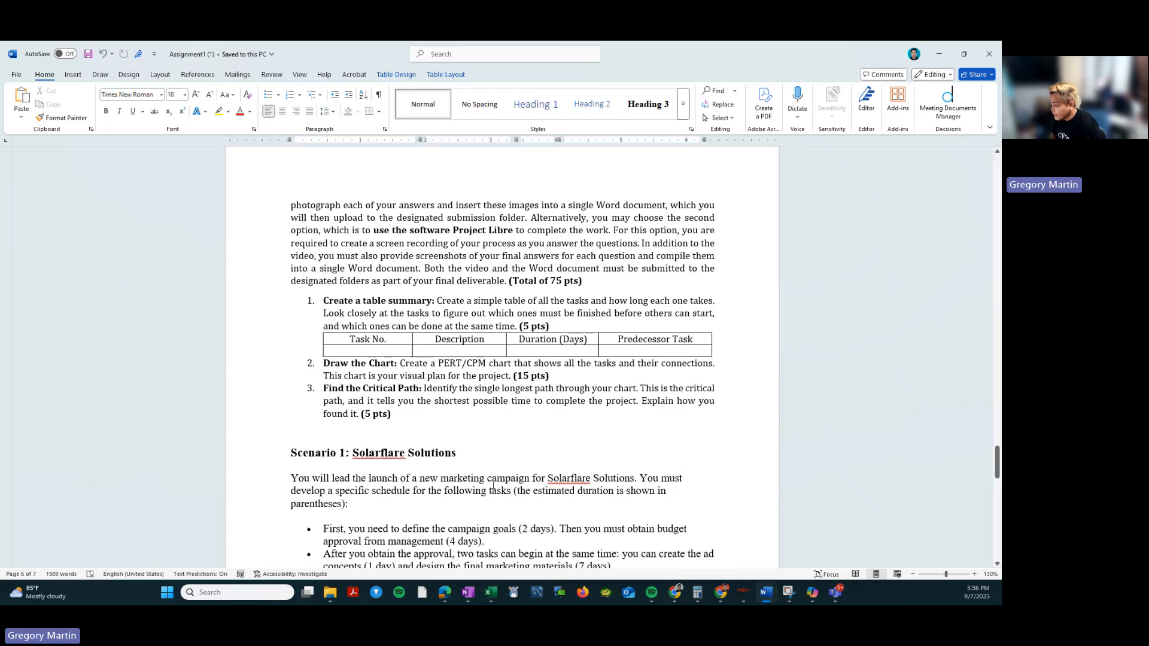
pyautogui.click(535, 388)
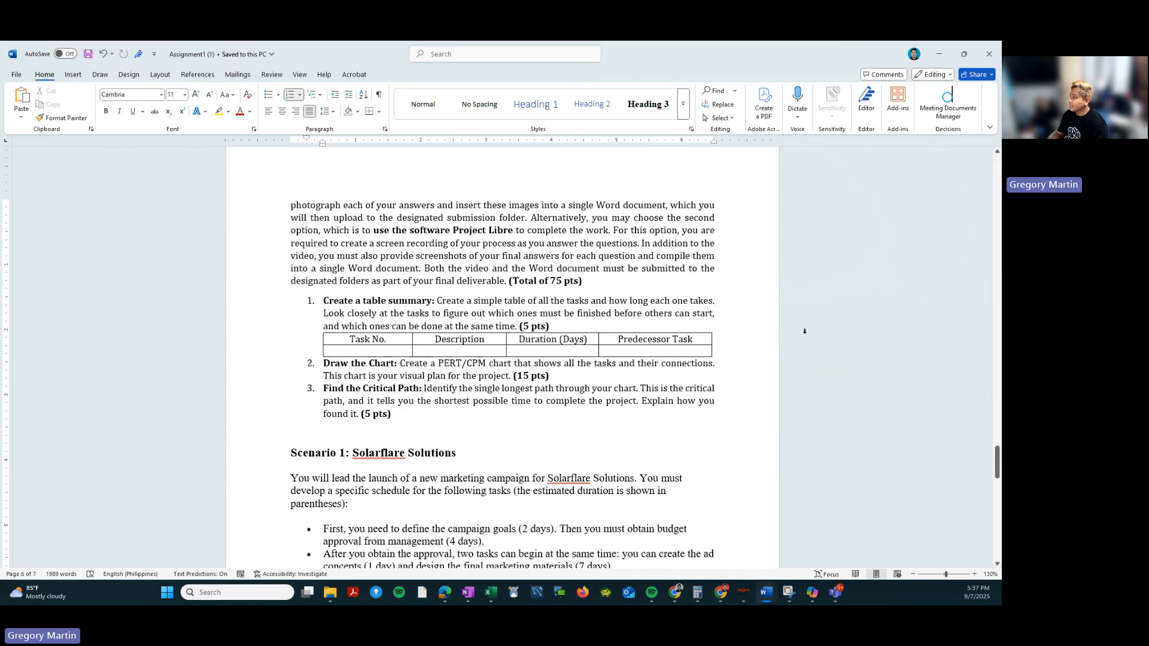
# Arrange the assignment document side by side with ProjectLibre and zoom the document out to 80% so Scenario 1 stays readable.
pyautogui.click(968, 52)
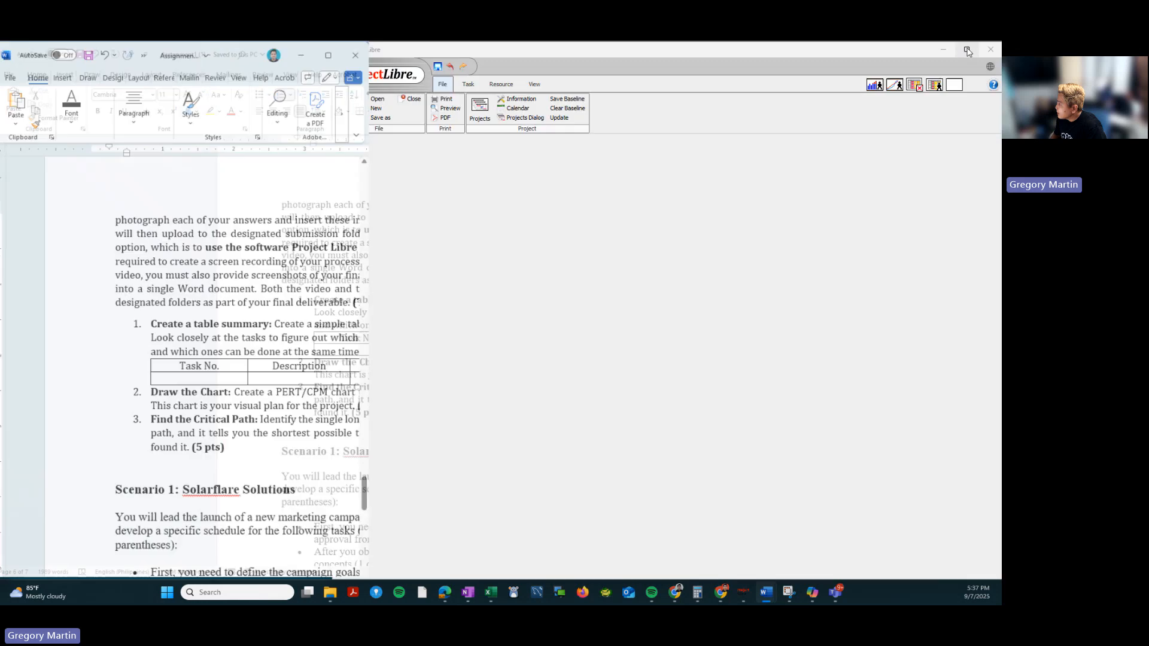
pyautogui.click(635, 190)
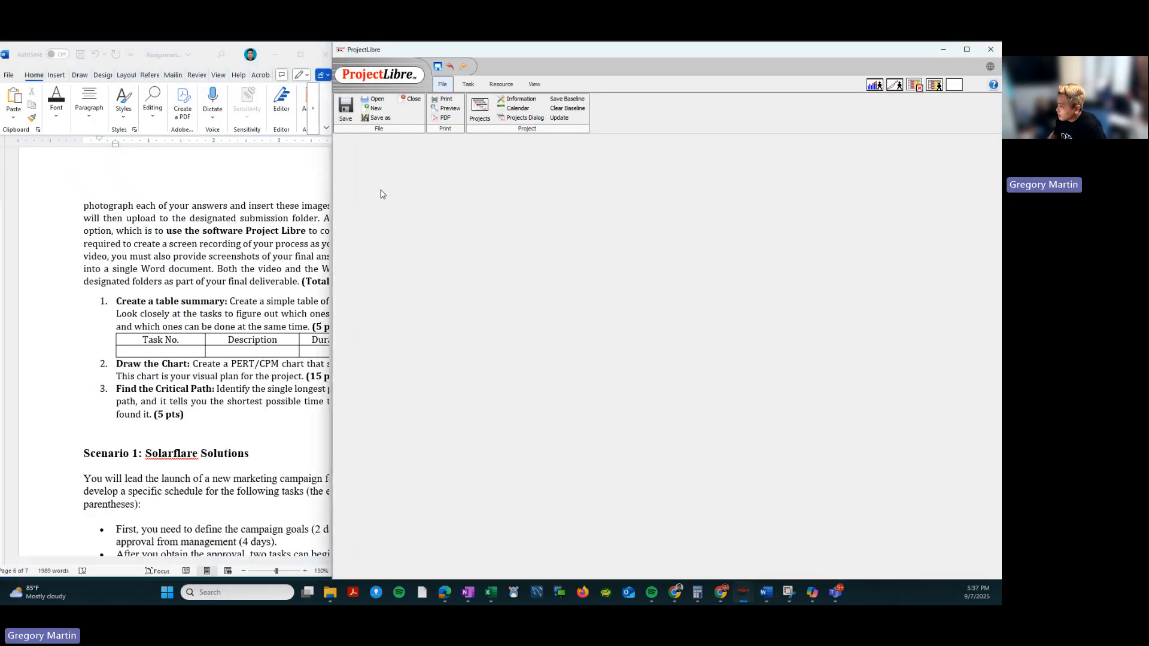
pyautogui.moveTo(329, 189)
pyautogui.mouseDown()
pyautogui.moveTo(354, 189)
pyautogui.moveTo(341, 189)
pyautogui.mouseUp()
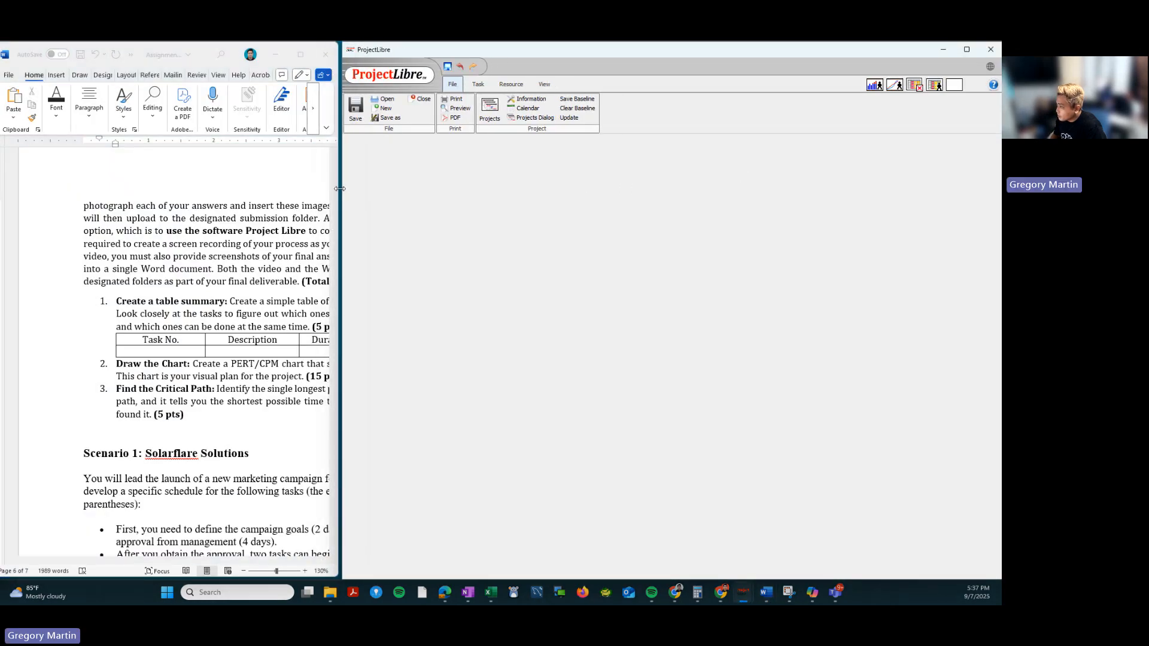
pyautogui.click(258, 202)
pyautogui.scroll(-5, 258, 202)
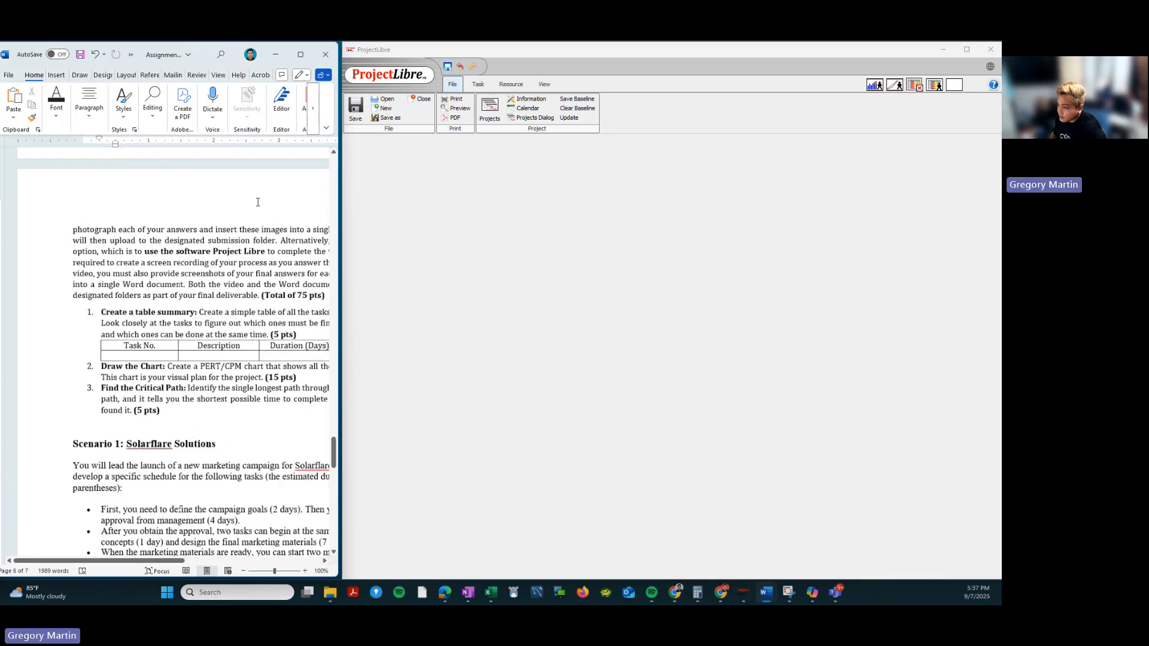
pyautogui.scroll(-3, 258, 202)
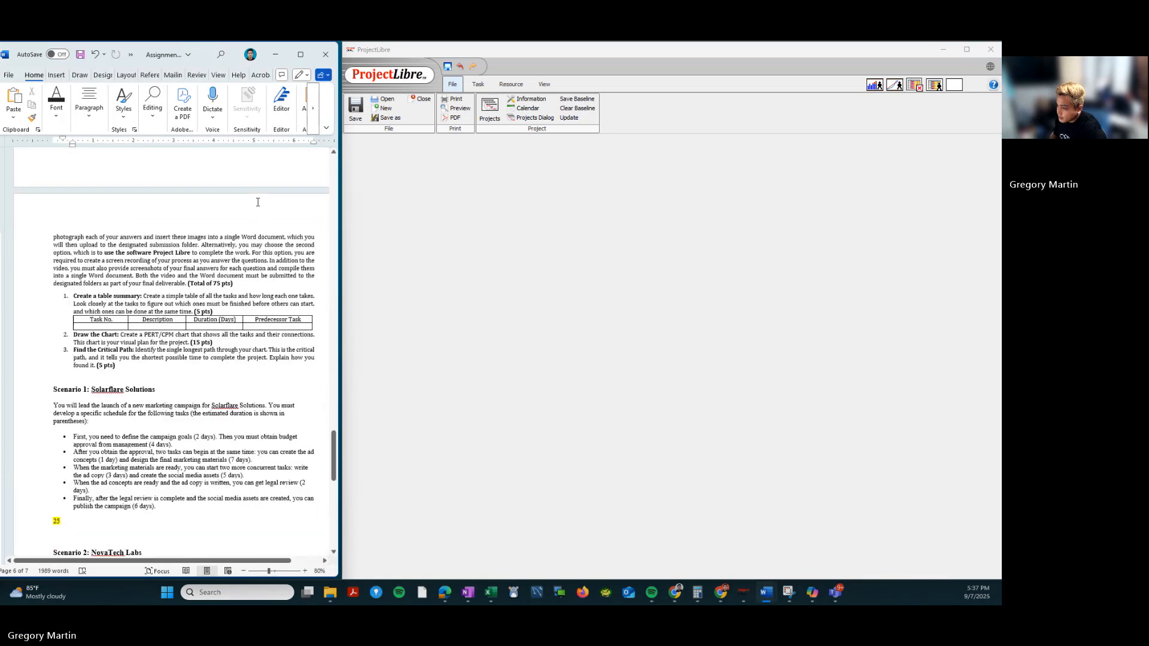
pyautogui.scroll(2, 258, 202)
pyautogui.scroll(2, 258, 202)
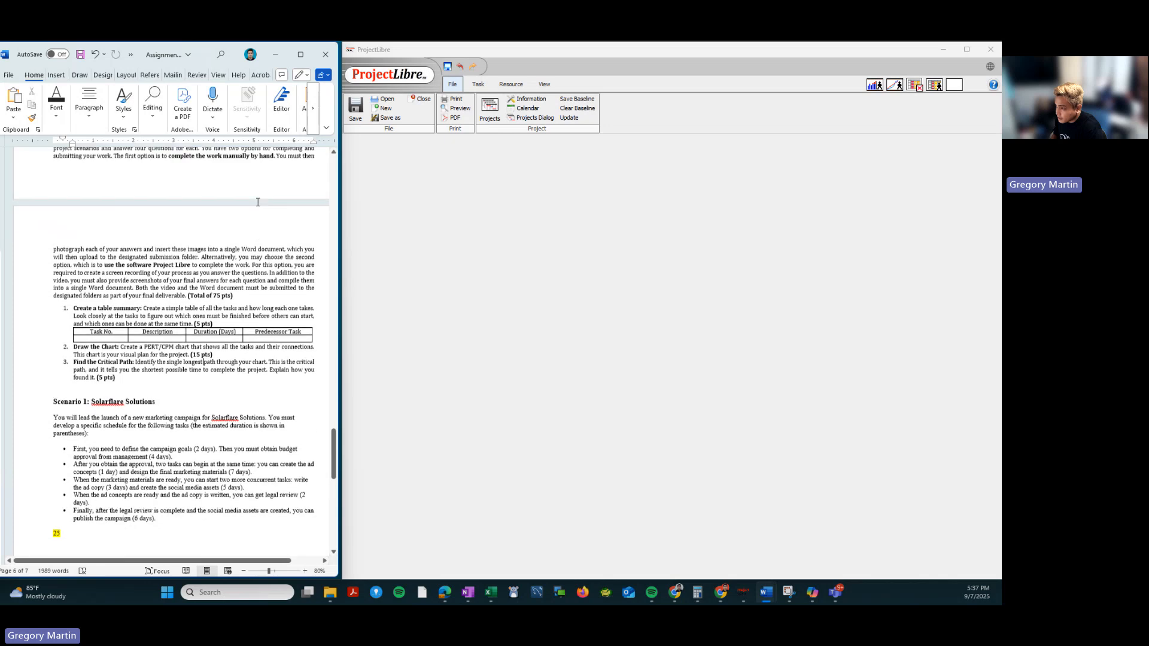
# Start a new project in ProjectLibre and name it Solarflare Solutions, copying the name from the Scenario 1 heading.
pyautogui.click(468, 212)
pyautogui.click(383, 108)
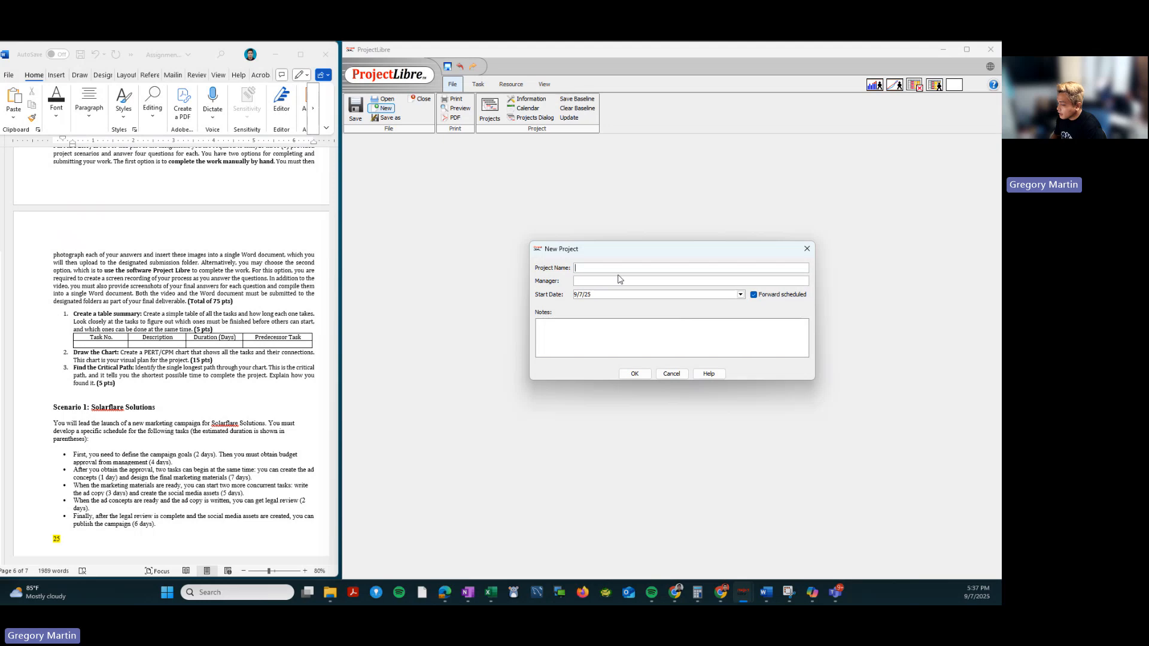
pyautogui.scroll(-2, 89, 409)
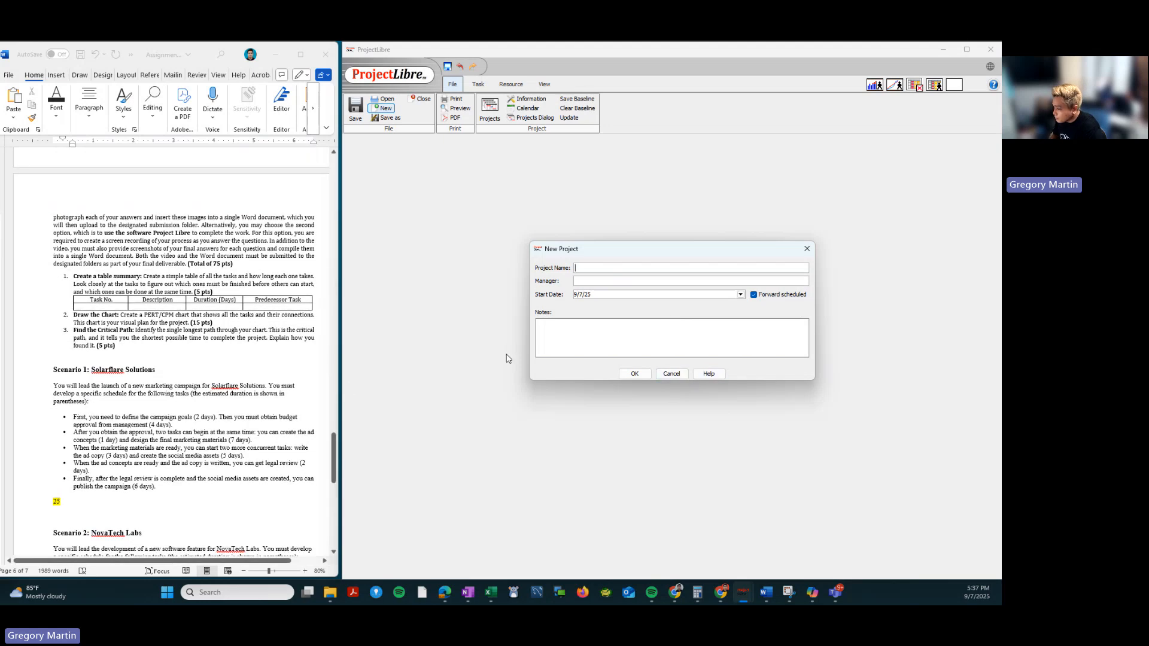
pyautogui.click(169, 370)
pyautogui.moveTo(168, 370); pyautogui.dragTo(90, 369)
pyautogui.hotkey('ctrl', 'c')
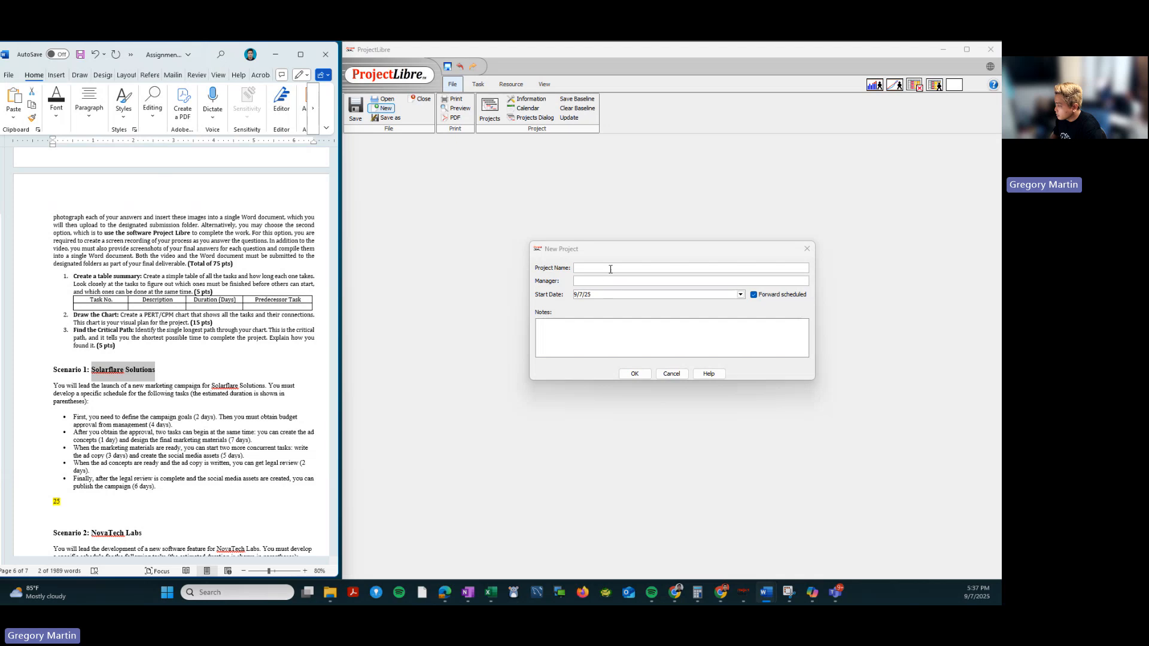
pyautogui.click(608, 267)
pyautogui.hotkey('ctrl', 'v')
pyautogui.press('Tab')
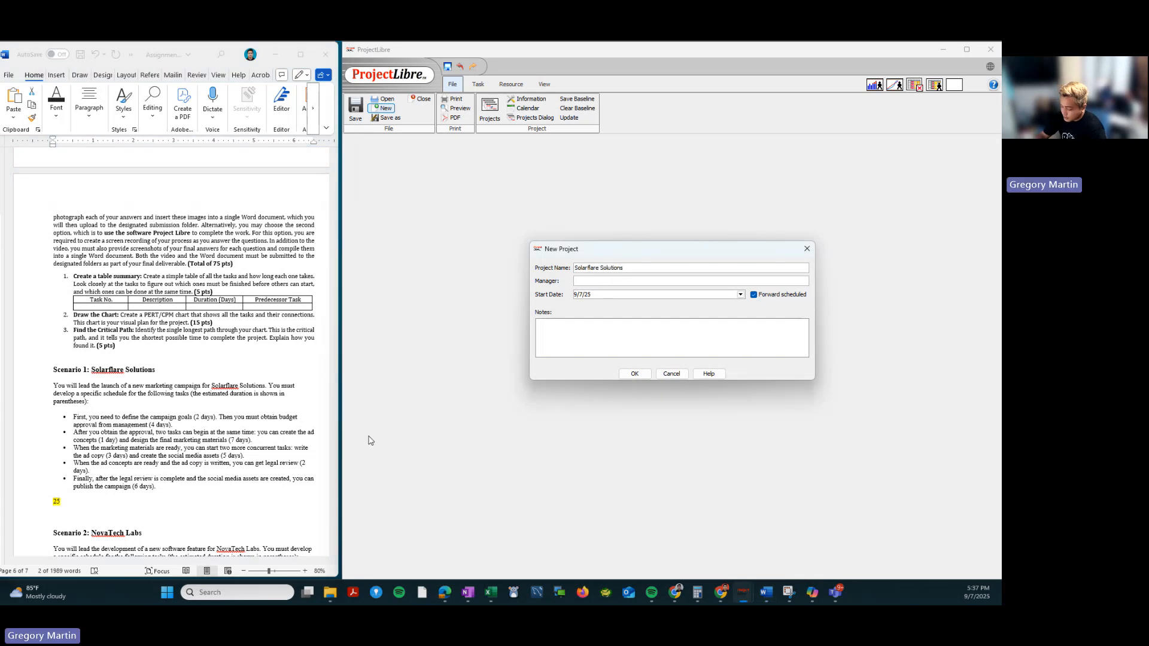
# Enter the project manager's name and set the project start date to 9/1/25.
pyautogui.write('Mary')
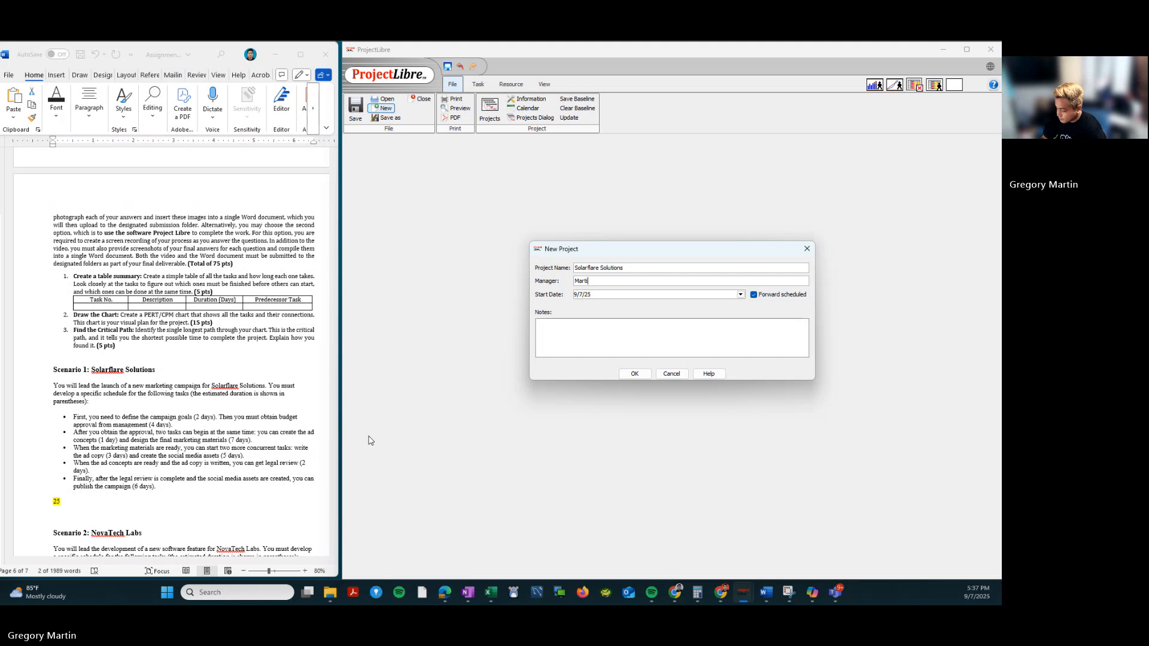
pyautogui.write('in, Grego')
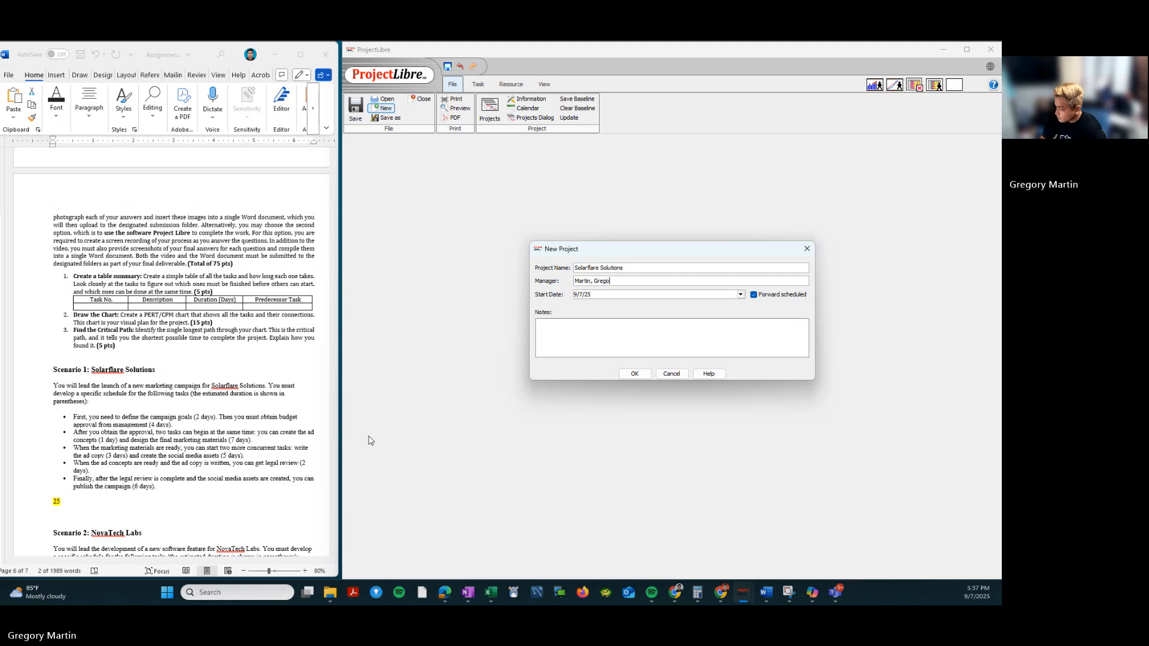
pyautogui.write('ry')
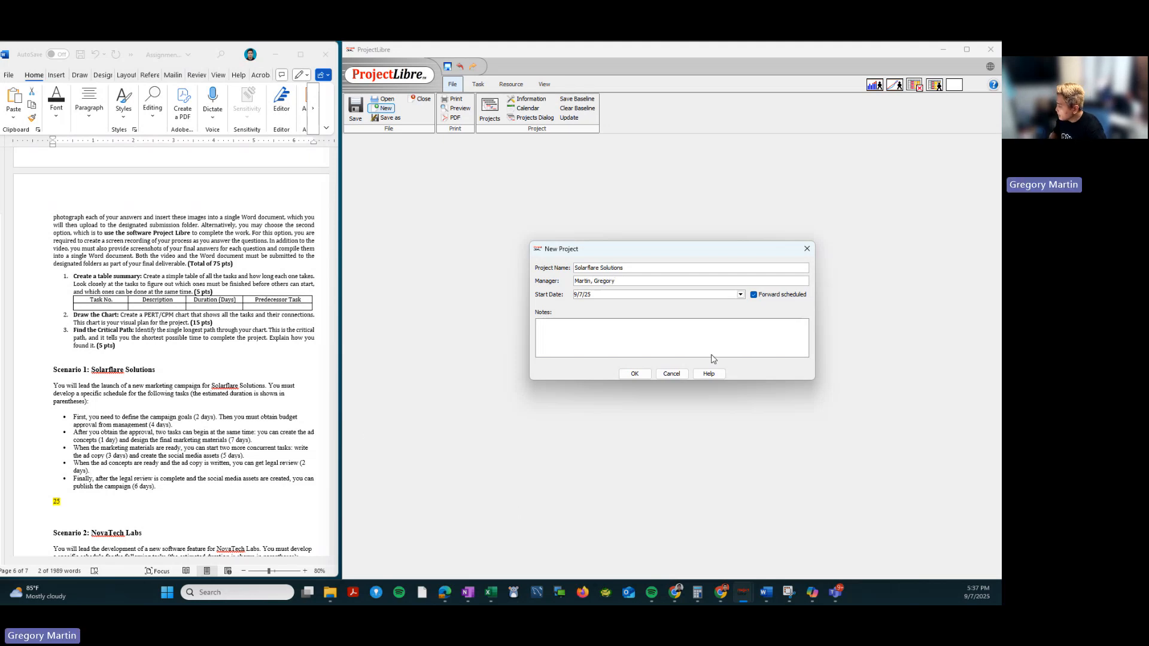
pyautogui.click(741, 294)
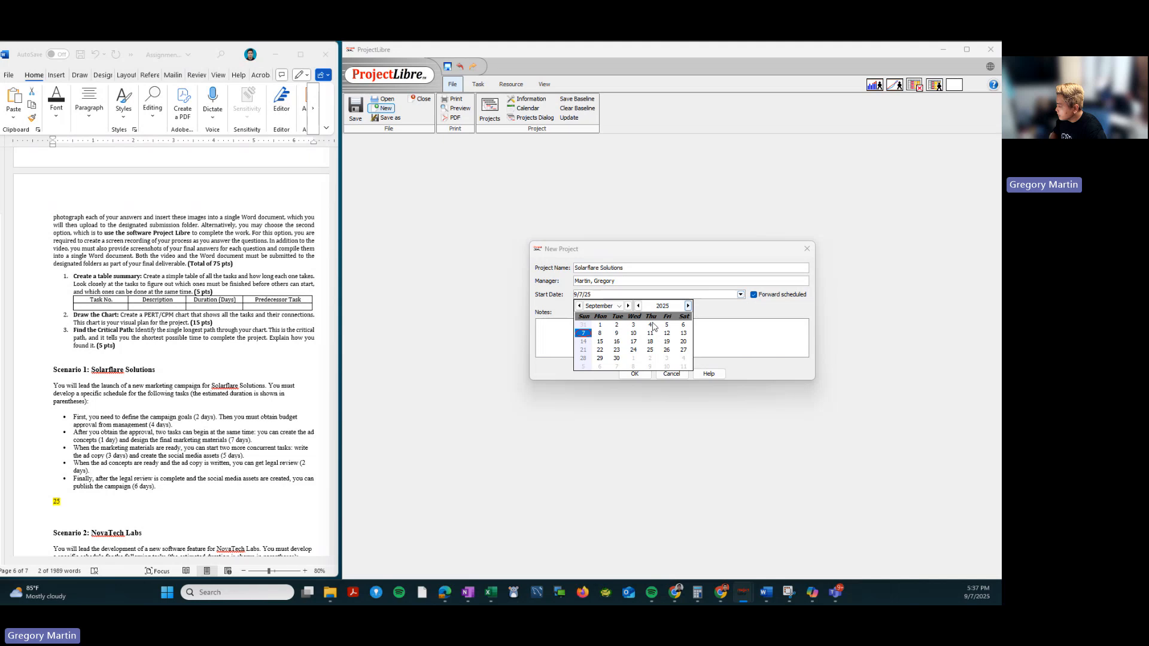
pyautogui.click(600, 325)
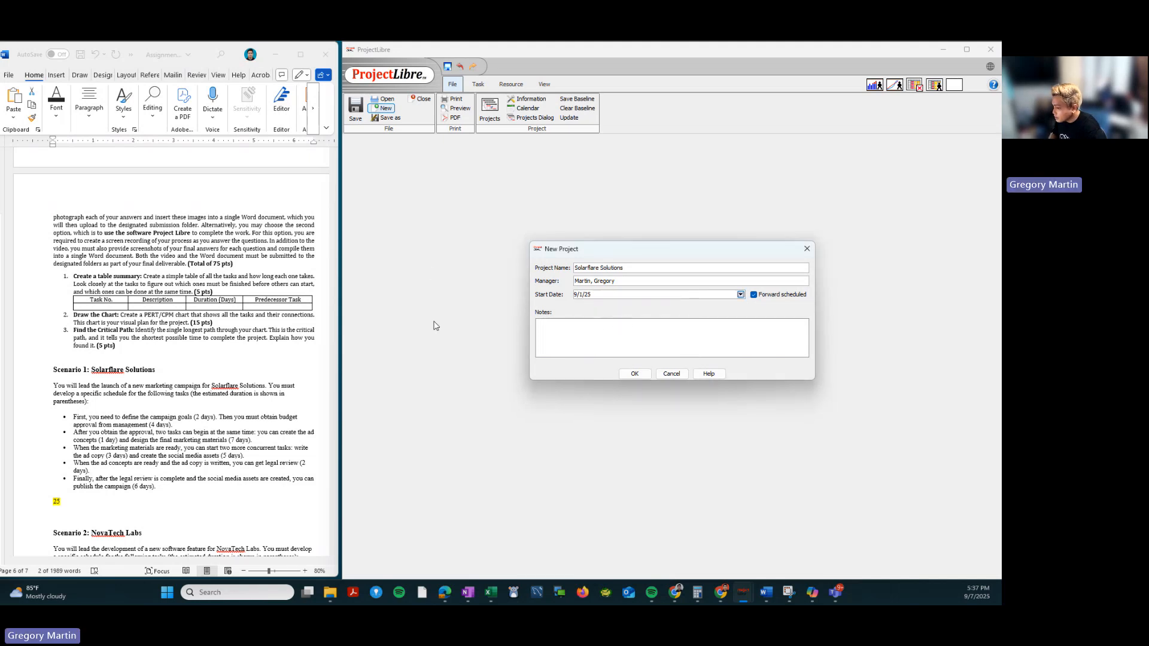
# Copy the full Scenario 1 description and task bullets into the project notes and create the project.
pyautogui.scroll(-3, 237, 331)
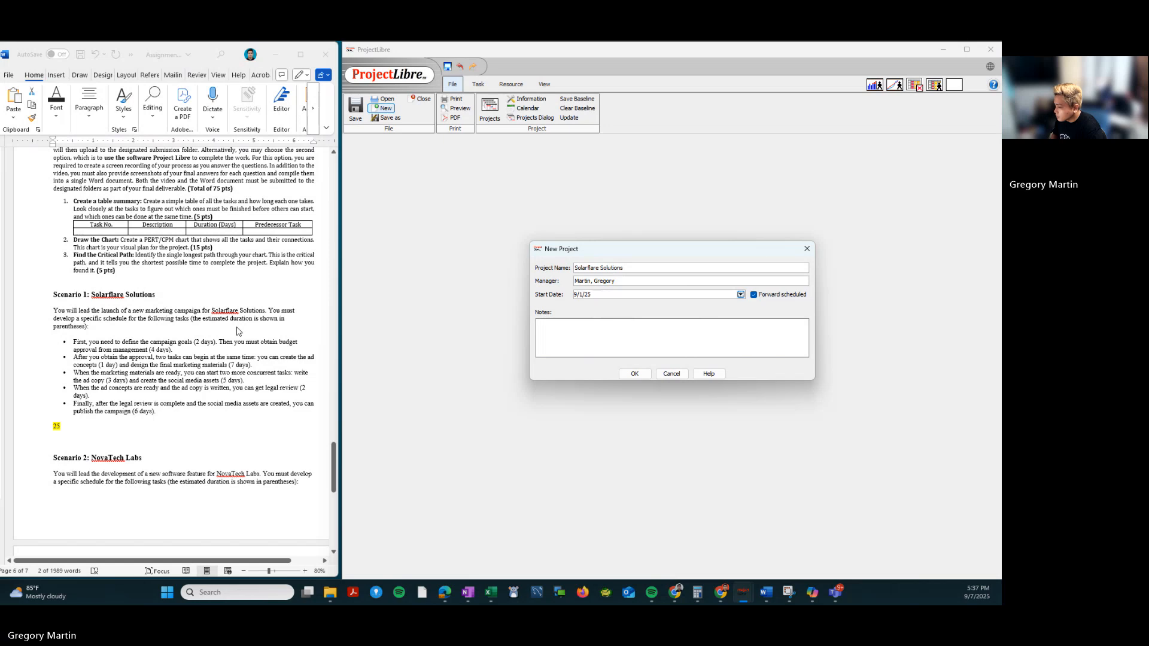
pyautogui.scroll(3, 237, 331)
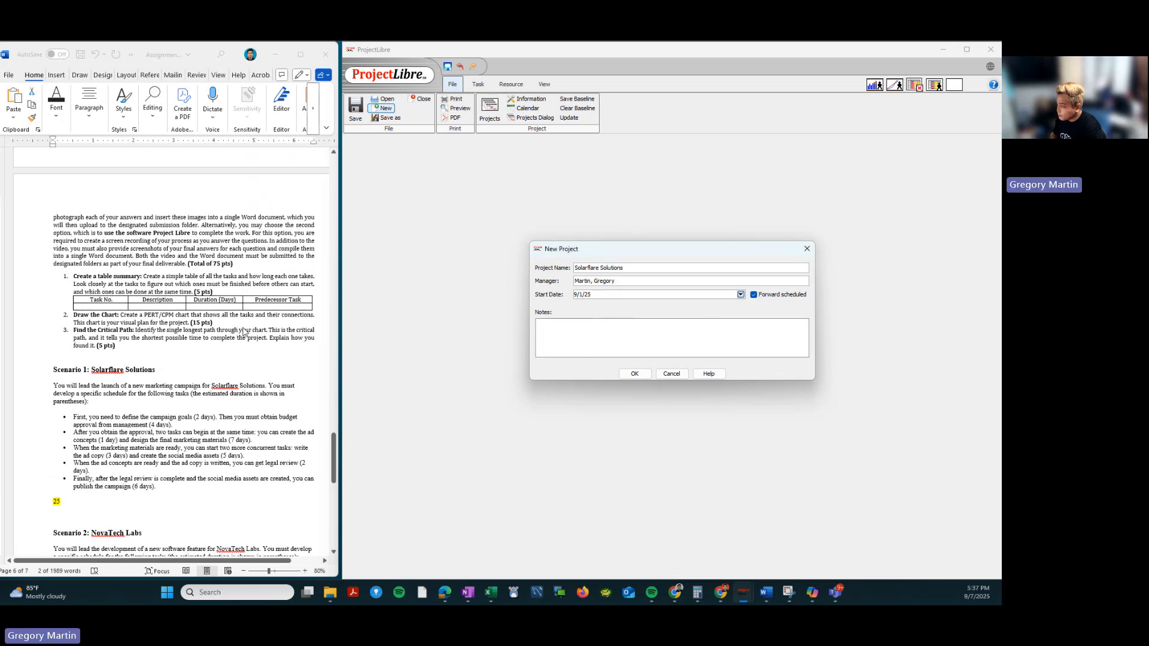
pyautogui.scroll(-1, 242, 333)
pyautogui.click(172, 455)
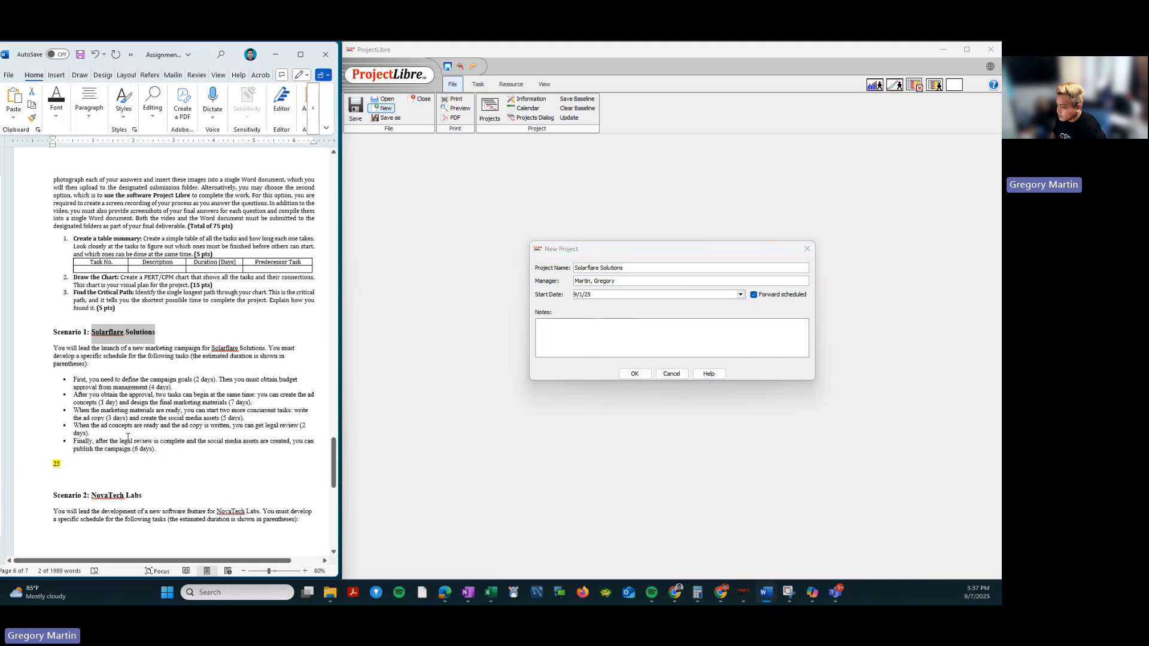
pyautogui.moveTo(156, 449); pyautogui.dragTo(48, 351)
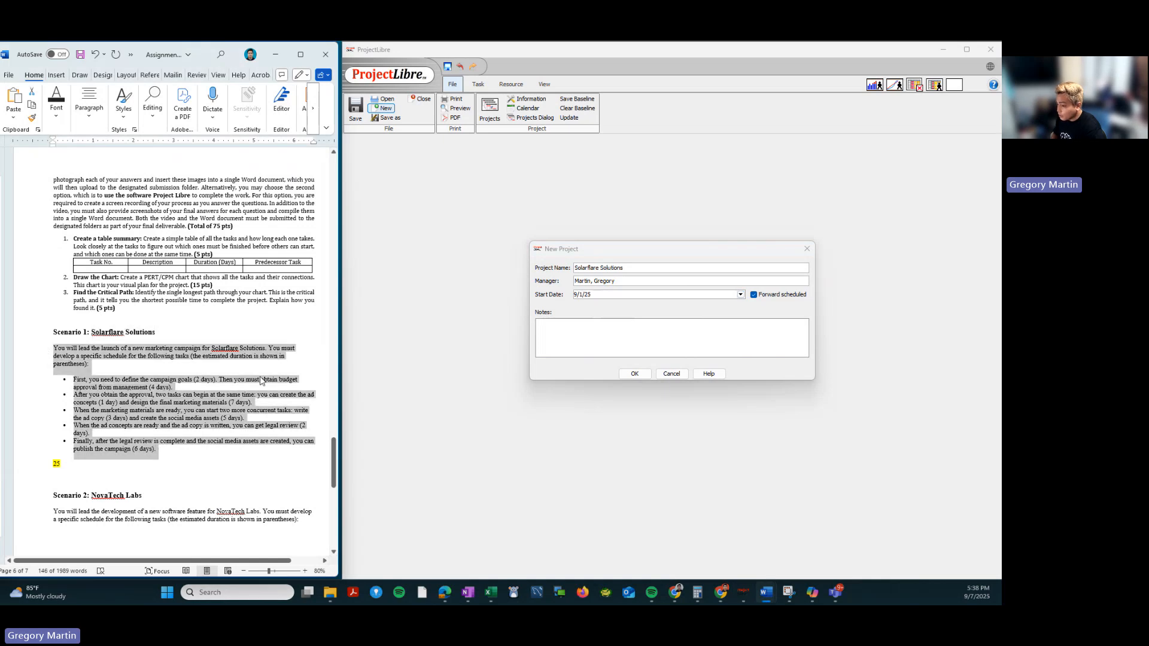
pyautogui.click(576, 333)
pyautogui.write('You will lead the launch of a new marketing campaign for Solarflare Solutions. You must develop a specific schedule for the following tasks (the estimated duration is shown in parentheses): •\tFirst, you need to define the campaign goals (2 days). Then you must obtain budget approval from management (4 days). •\tAfter you obtain the approval, two tasks can begin at the same time: you can create the ad concepts (1 day) and design the final marketing materials (7 days). •\tWhen the marketing materials are ready, you can start two more concurrent tasks: write the ad copy (3 days) and create the social media assets (5 days). •\tWhen the ad concepts are ready and the ad copy is written, you can get legal review (2 days). •\tFinally, after the legal review is complete and the social media assets are created, you can publish the campaign (6 days).')
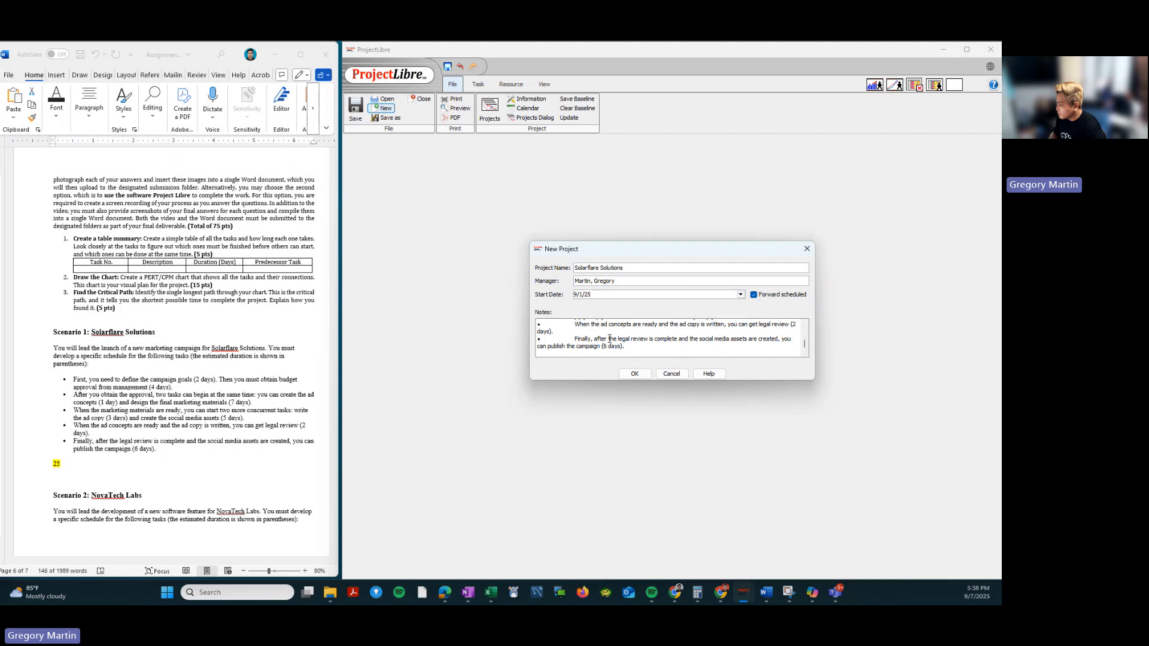
pyautogui.click(634, 377)
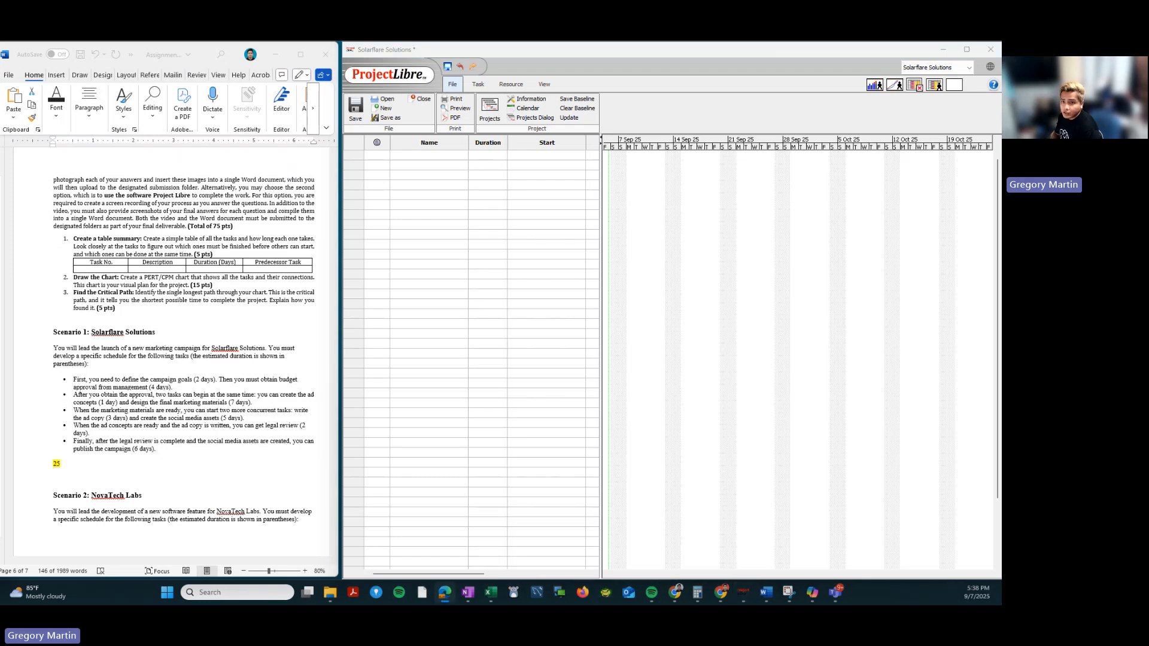
# Add the first task, "Define the campain goals", with a duration of 2 days.
pyautogui.hotkey('alt', 'Tab')
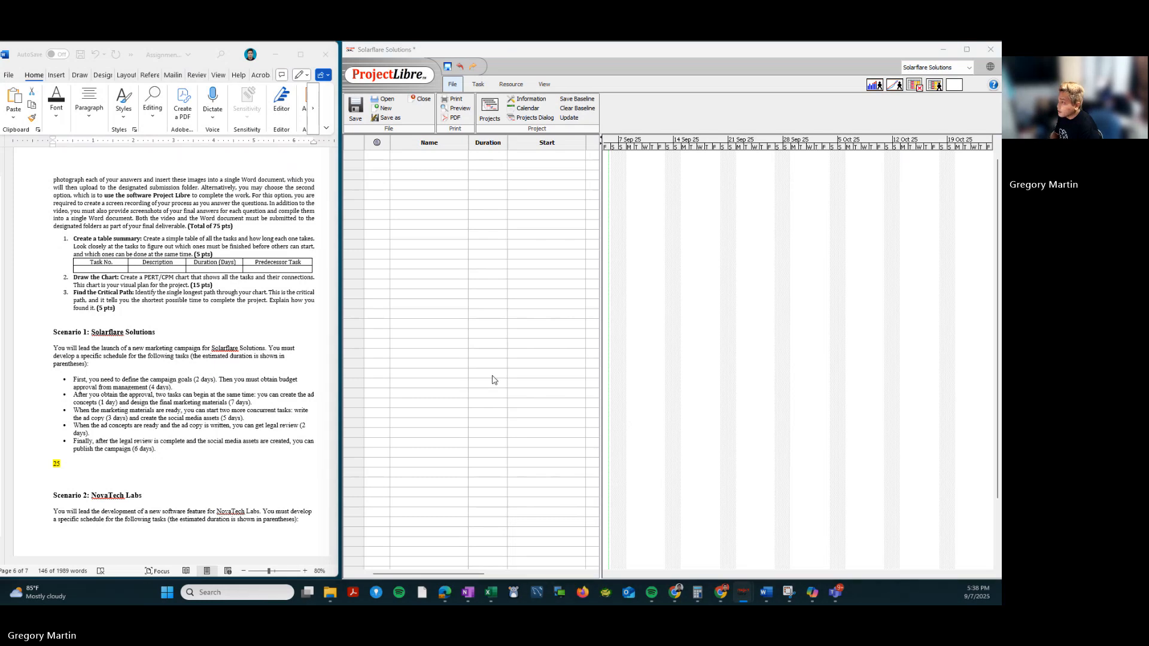
pyautogui.click(473, 273)
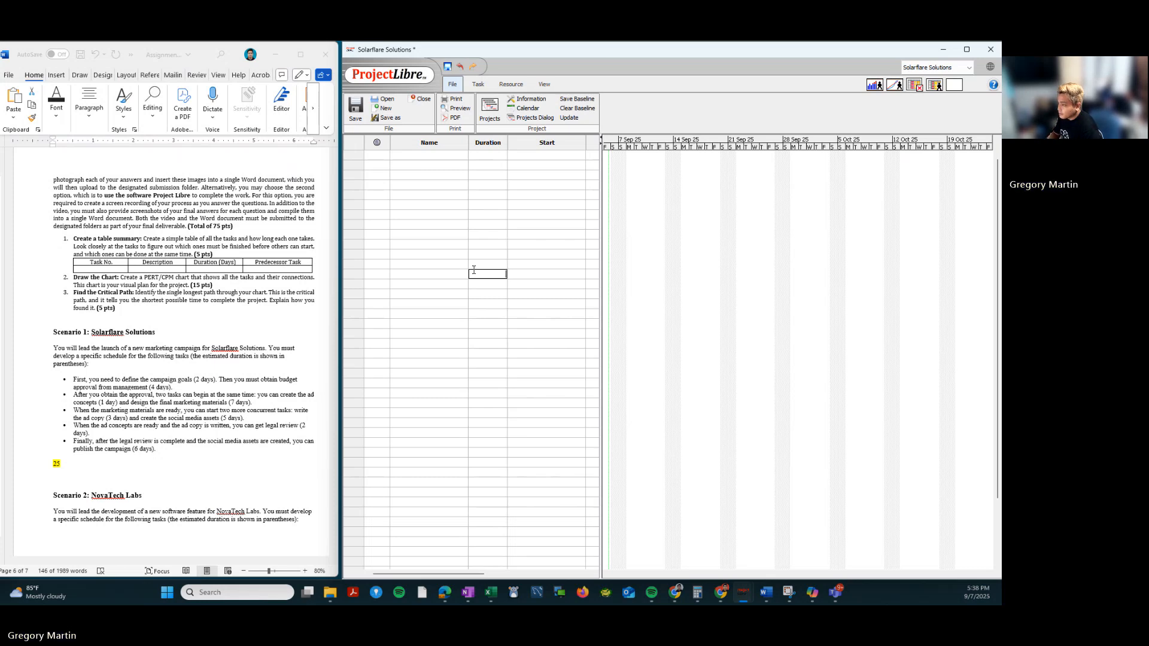
pyautogui.click(419, 158)
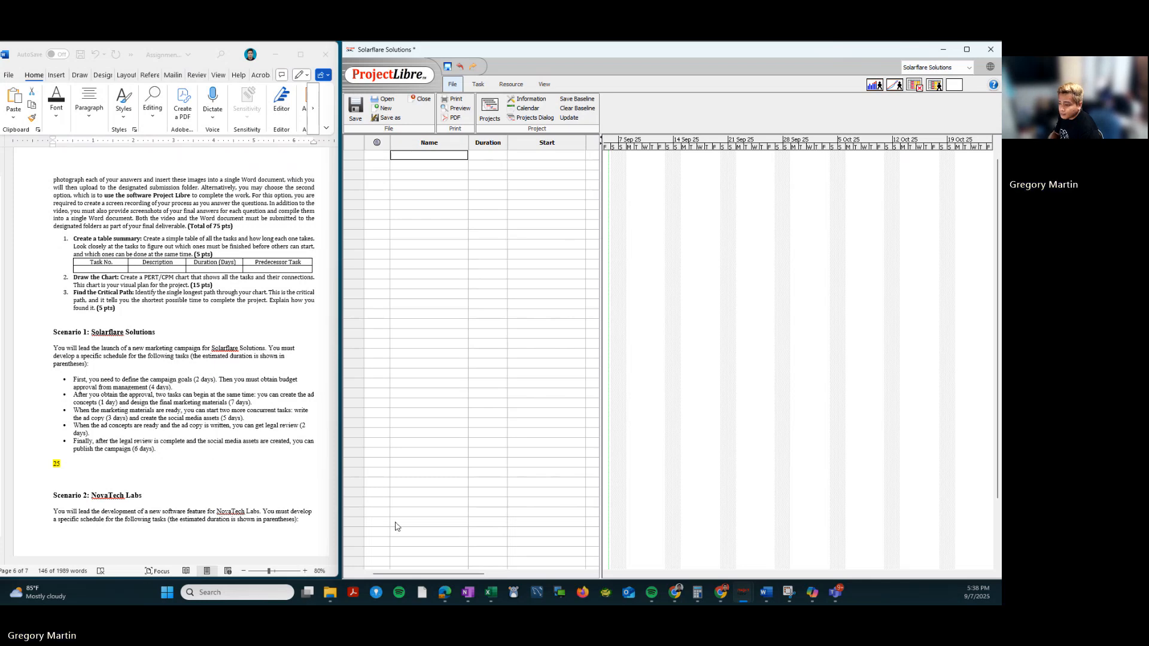
pyautogui.scroll(-1, 183, 404)
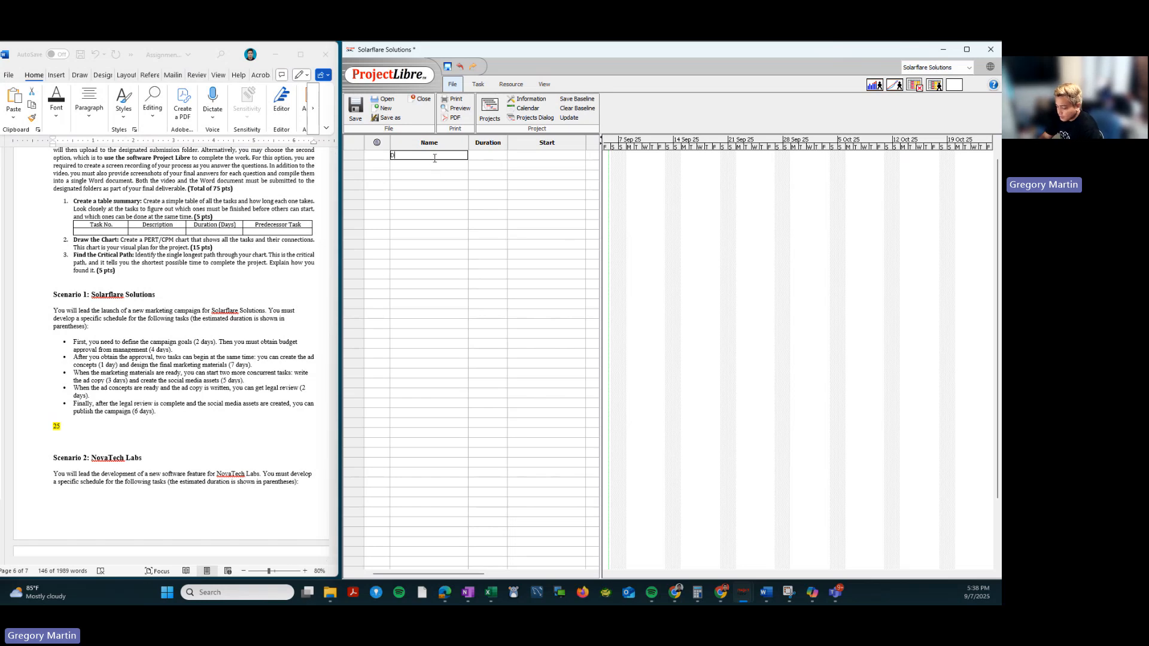
pyautogui.write('ine th')
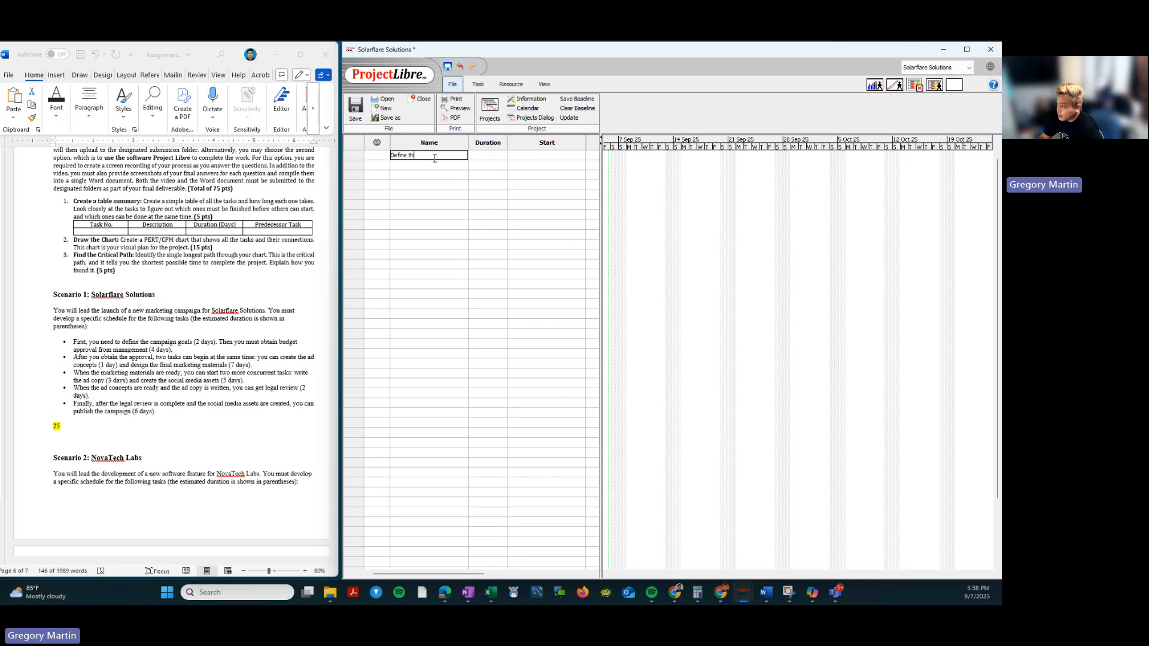
pyautogui.write('e camp')
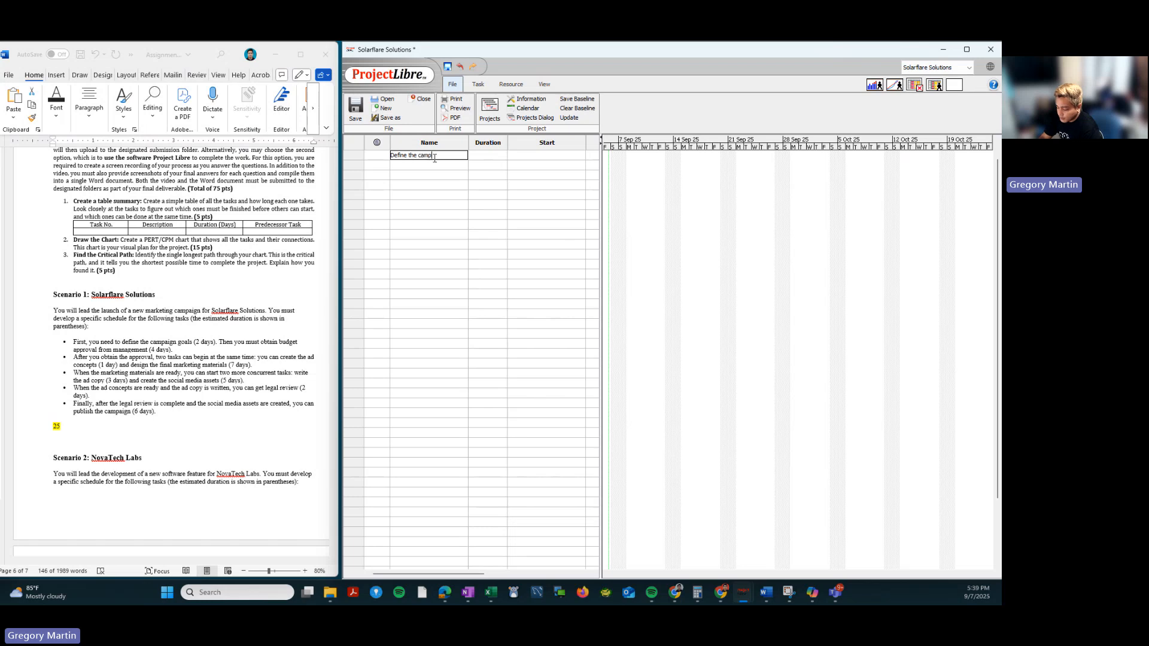
pyautogui.write('aign goals')
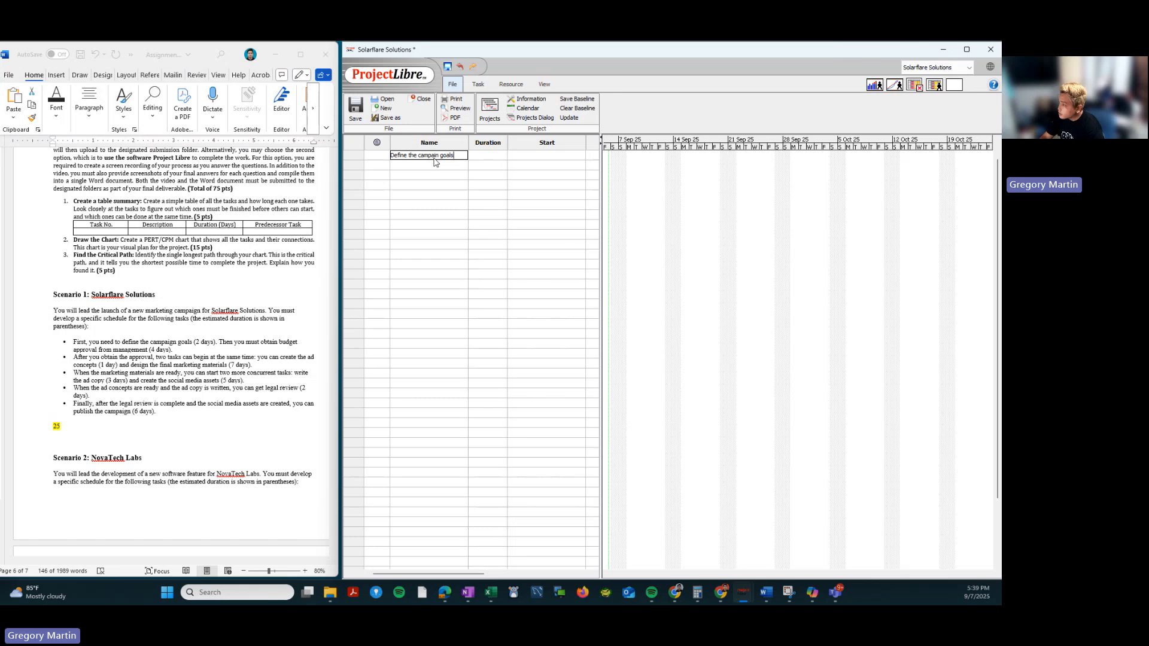
pyautogui.click(493, 155)
pyautogui.write('2')
pyautogui.press('Tab')
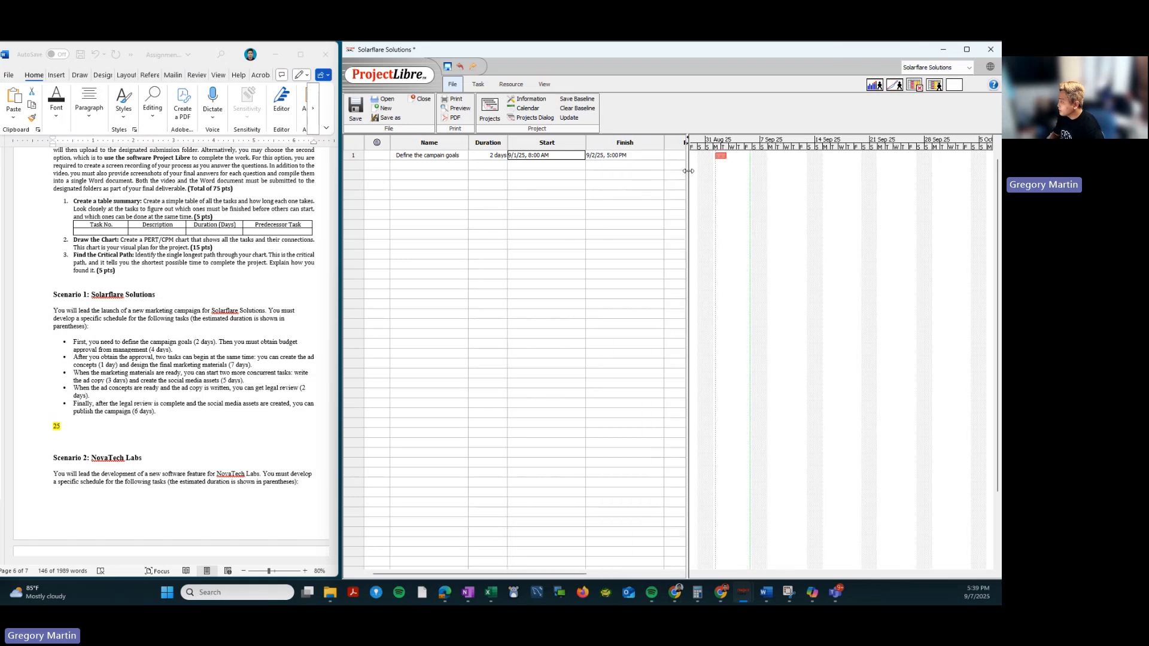
# Widen the task table so that the whole Predecessors column is shown beside the Gantt chart.
pyautogui.moveTo(688, 174)
pyautogui.mouseDown()
pyautogui.moveTo(741, 177)
pyautogui.moveTo(705, 177)
pyautogui.mouseUp()
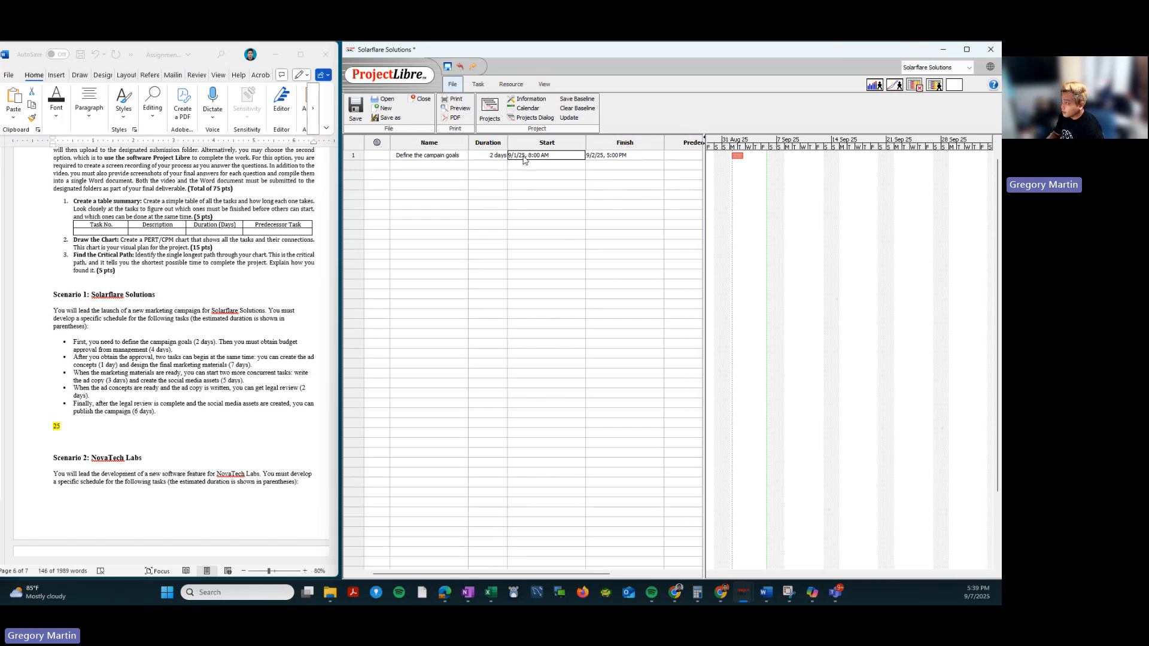
pyautogui.click(428, 166)
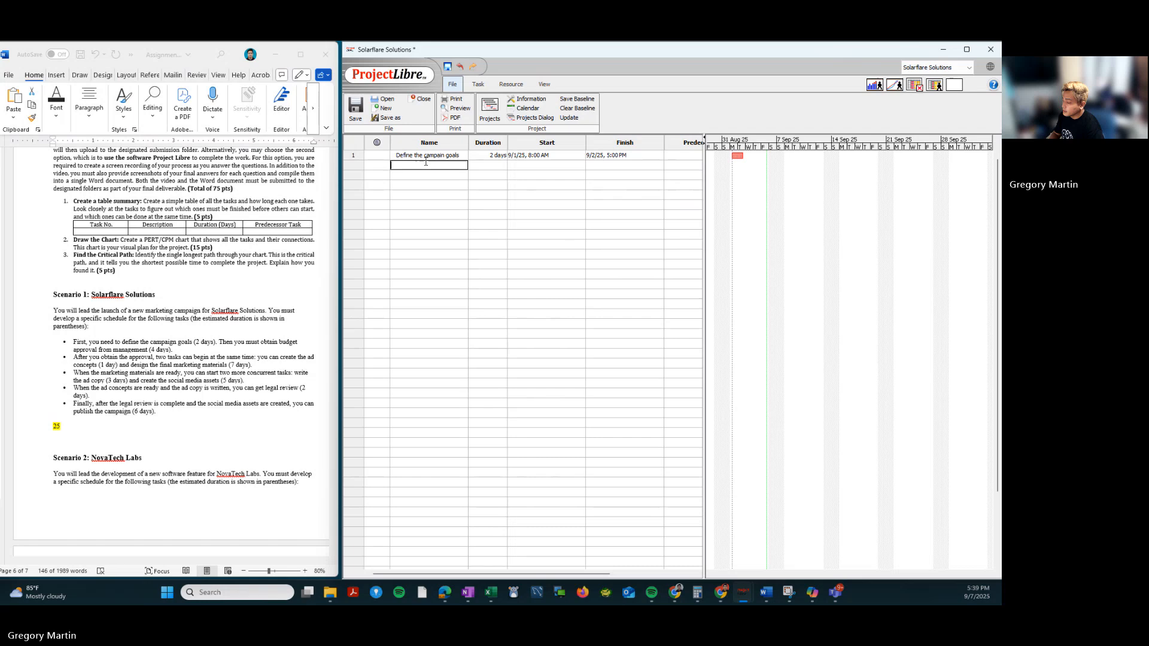
pyautogui.moveTo(703, 156); pyautogui.dragTo(735, 156)
pyautogui.click(694, 155)
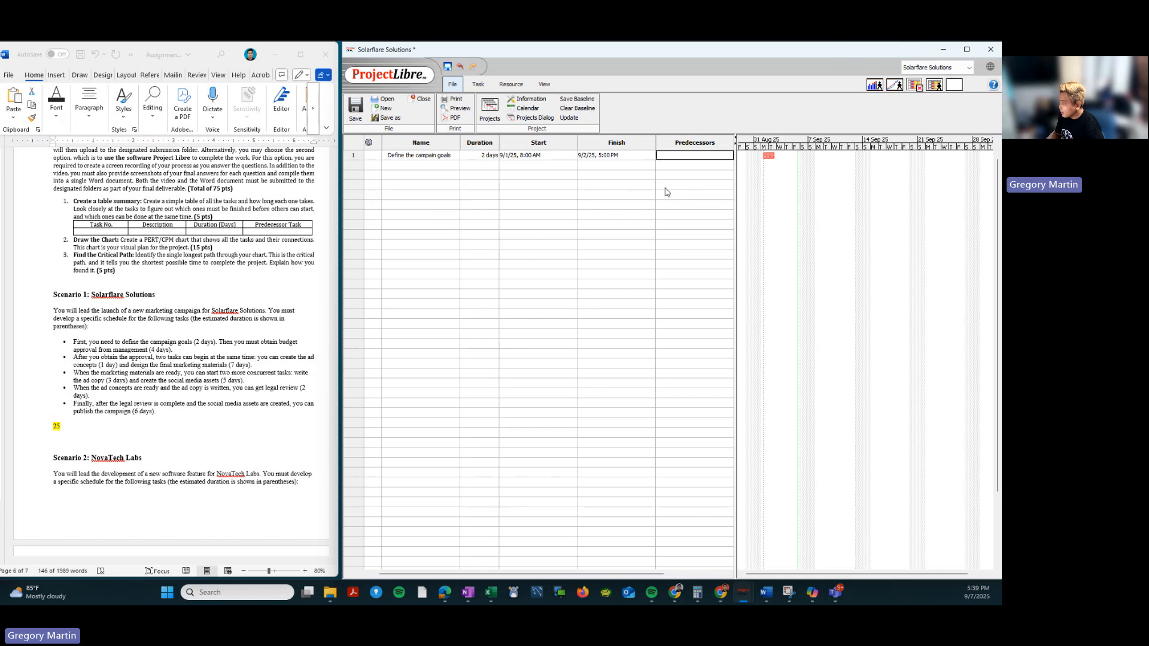
pyautogui.click(670, 166)
pyautogui.click(671, 156)
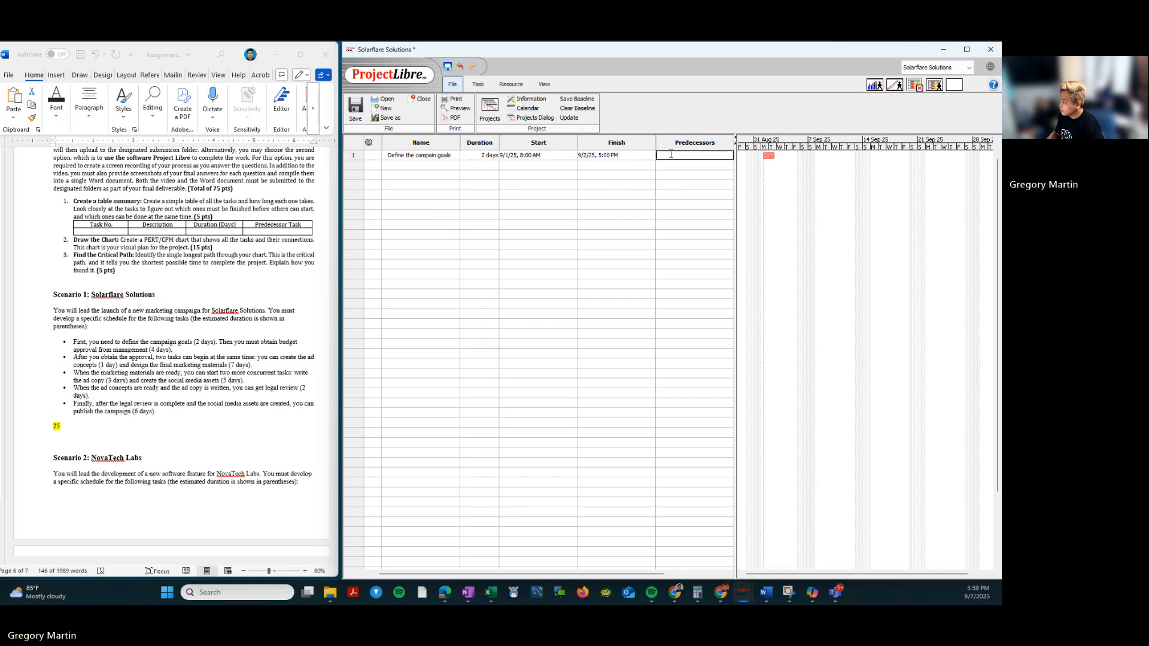
pyautogui.click(671, 166)
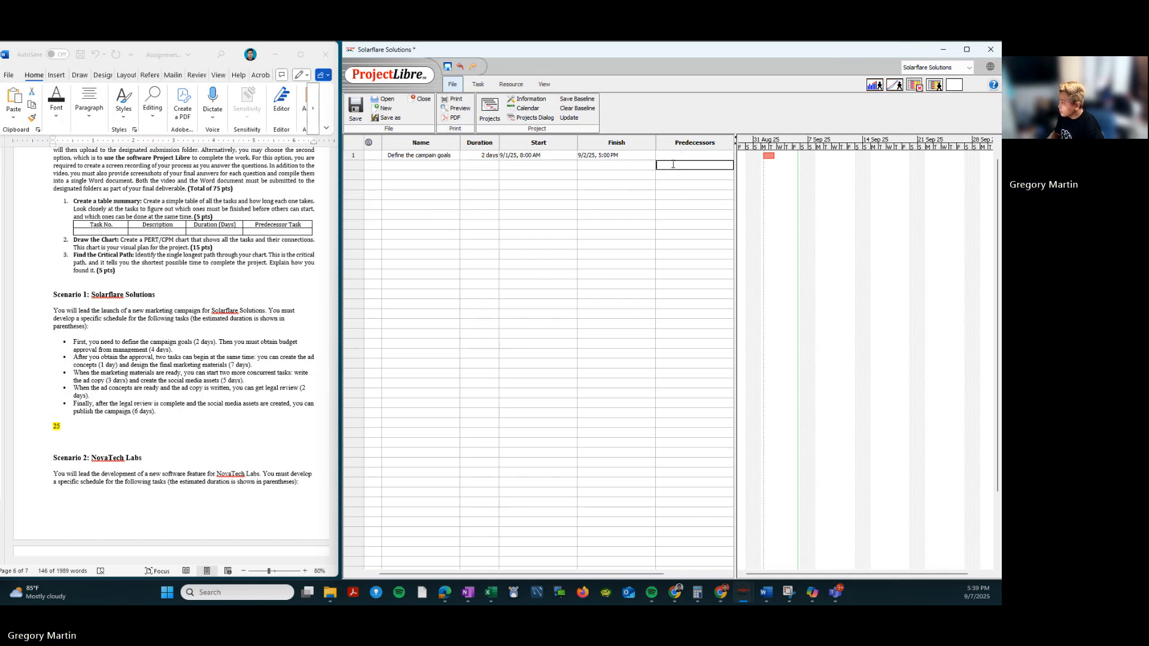
# Add a second task, "Obtai budget approval", with a duration of 4 days.
pyautogui.click(448, 165)
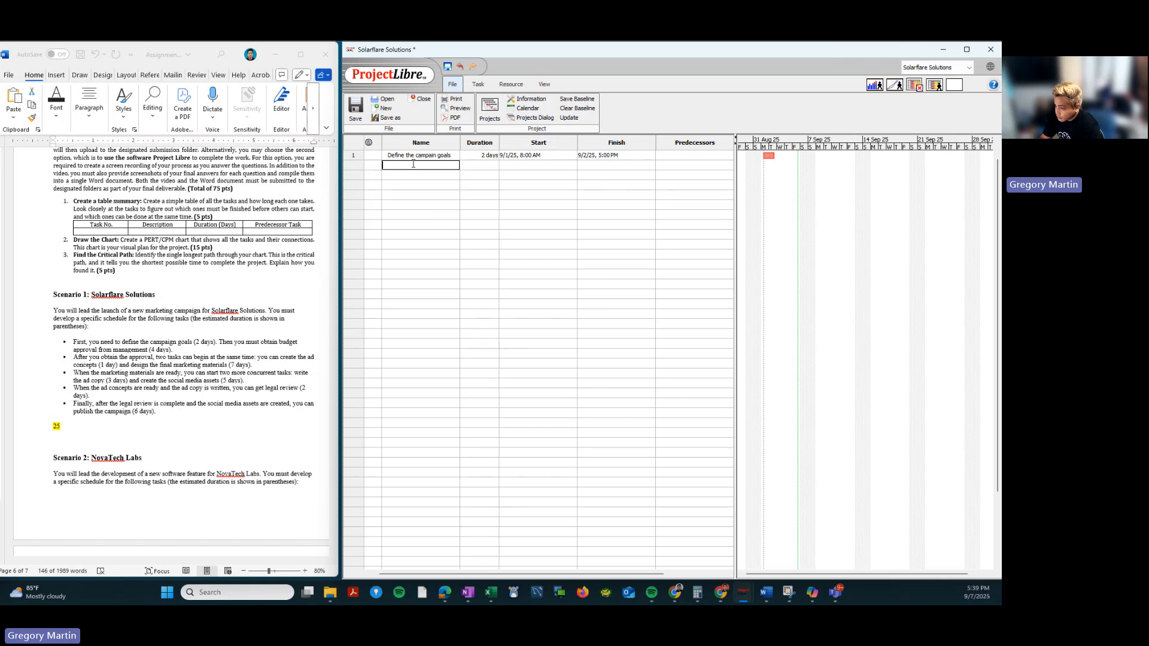
pyautogui.write('Obta')
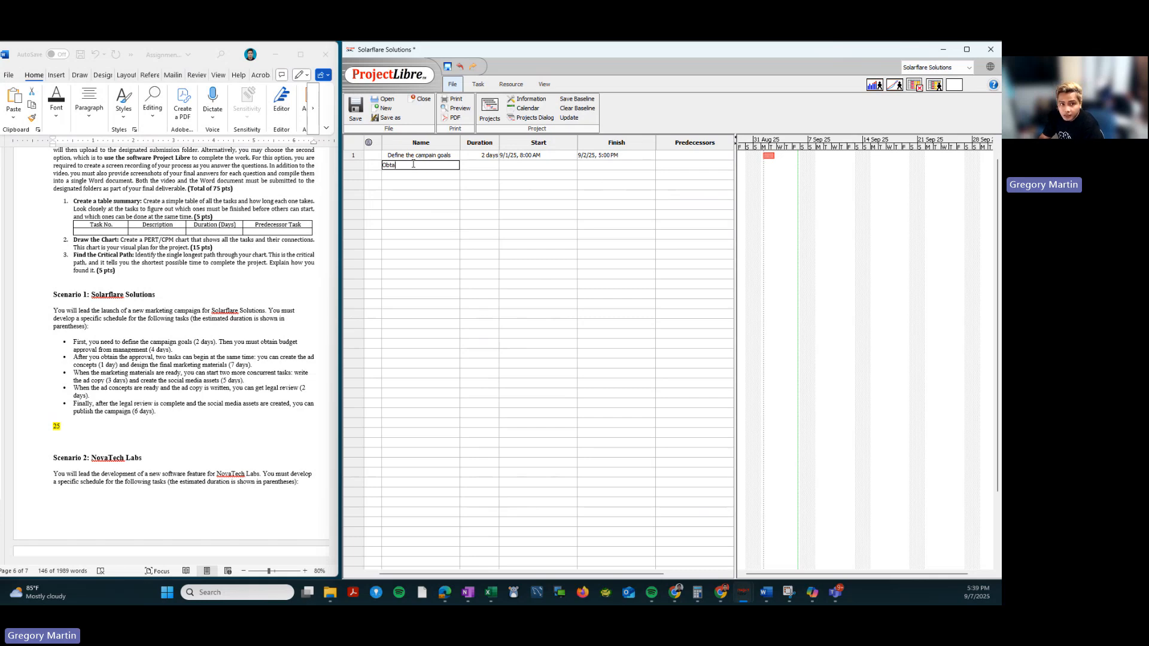
pyautogui.write('i bu')
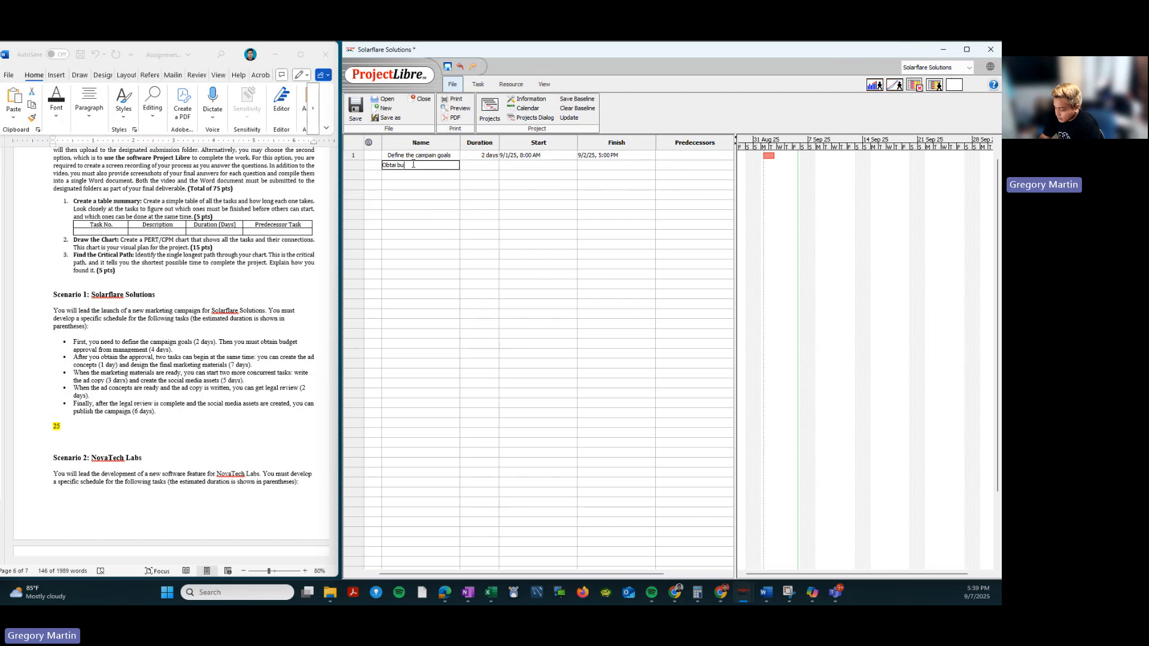
pyautogui.write('d')
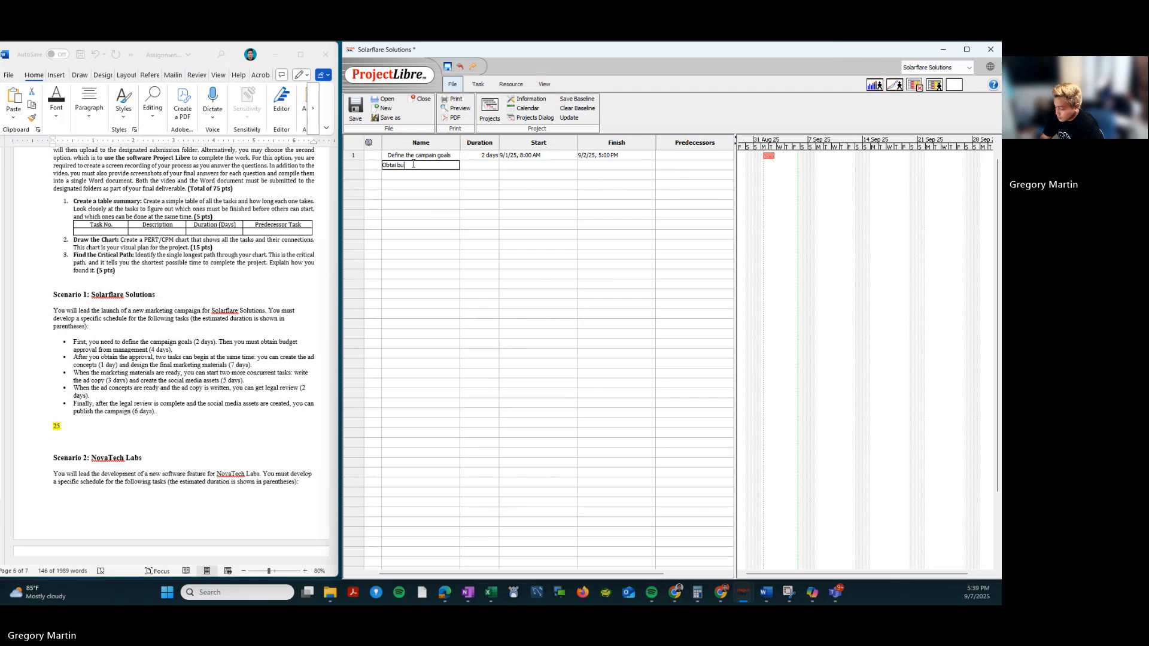
pyautogui.write('get approval')
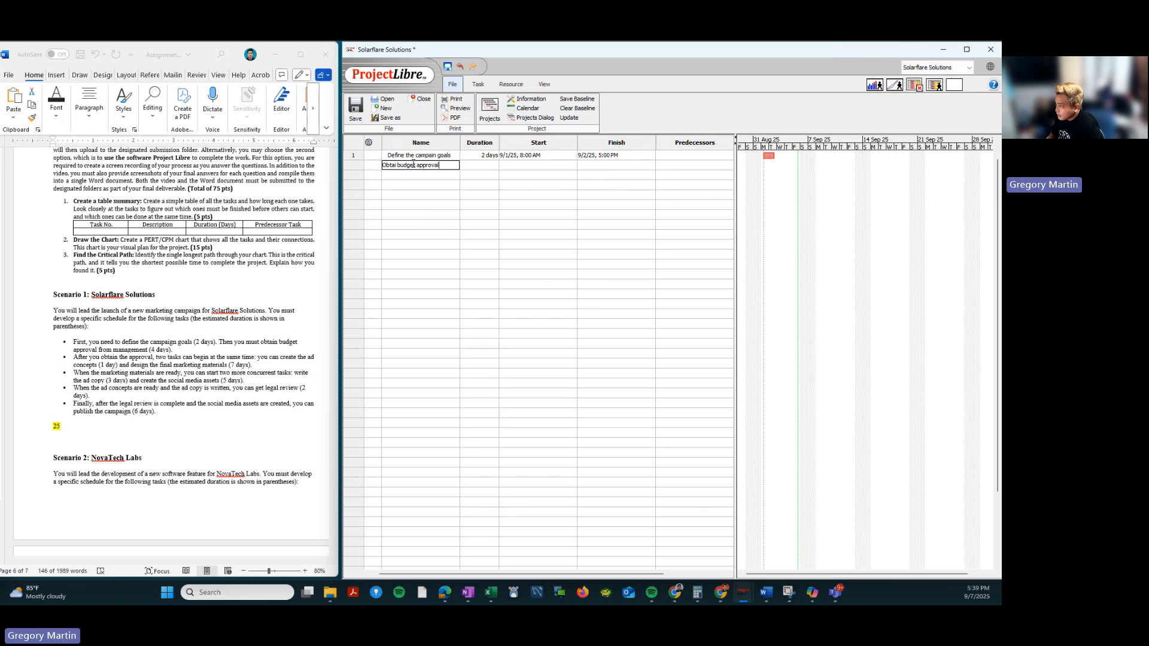
pyautogui.press('Tab')
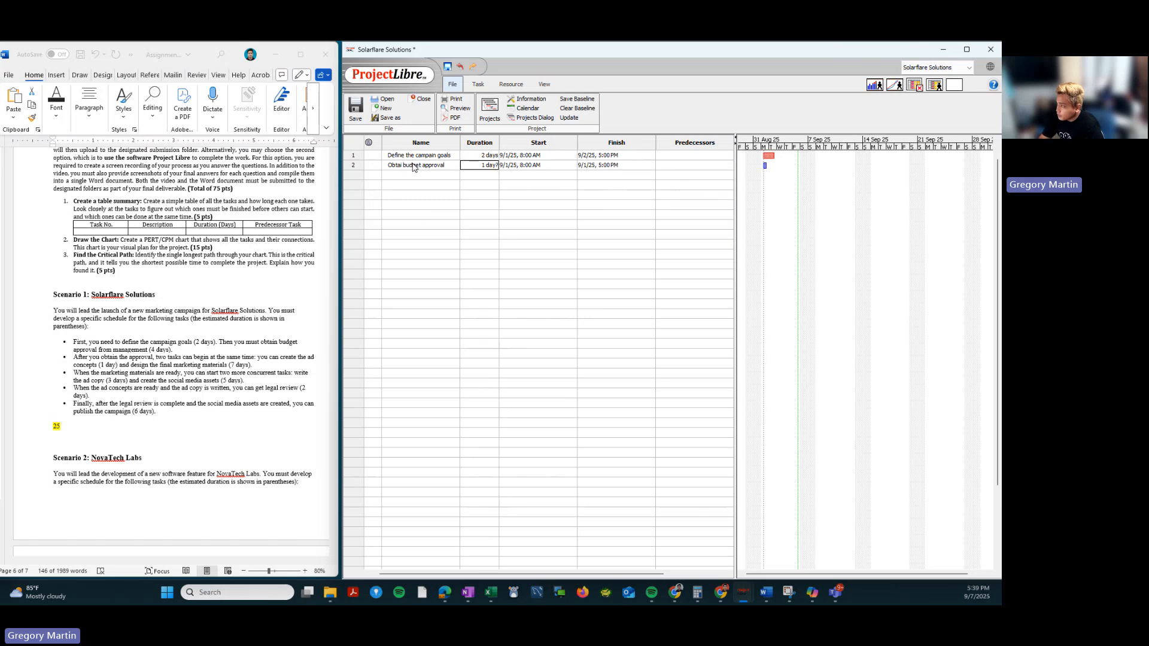
pyautogui.write('4')
pyautogui.press('Tab')
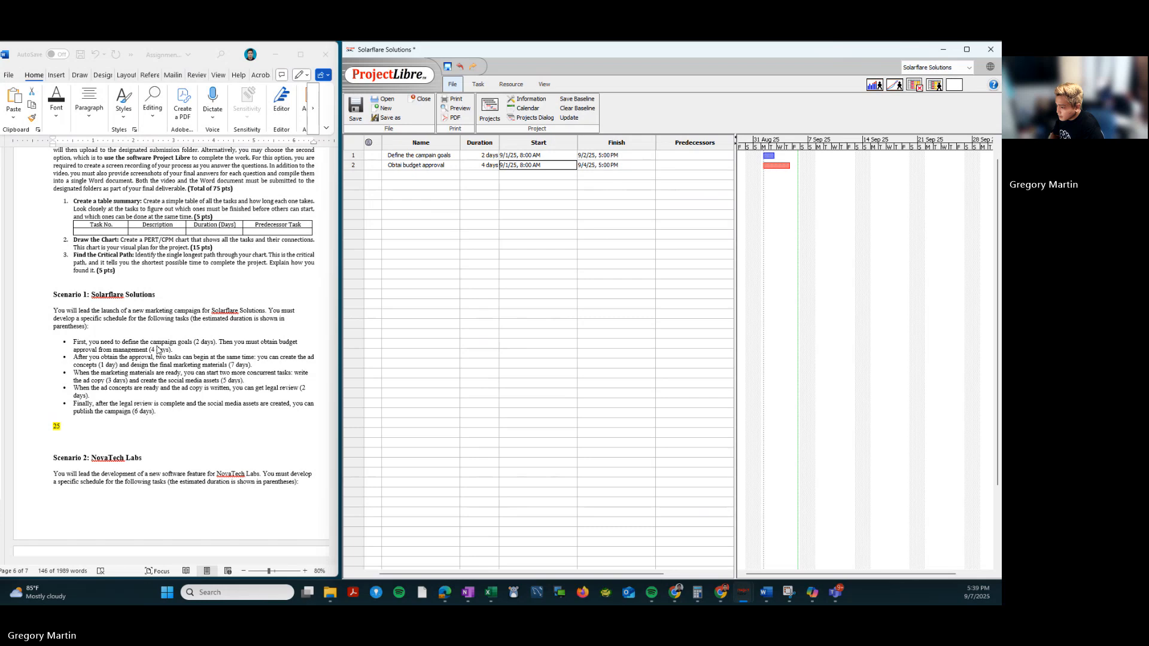
# Set task 1 as the predecessor of the budget approval task.
pyautogui.click(244, 347)
pyautogui.click(236, 347)
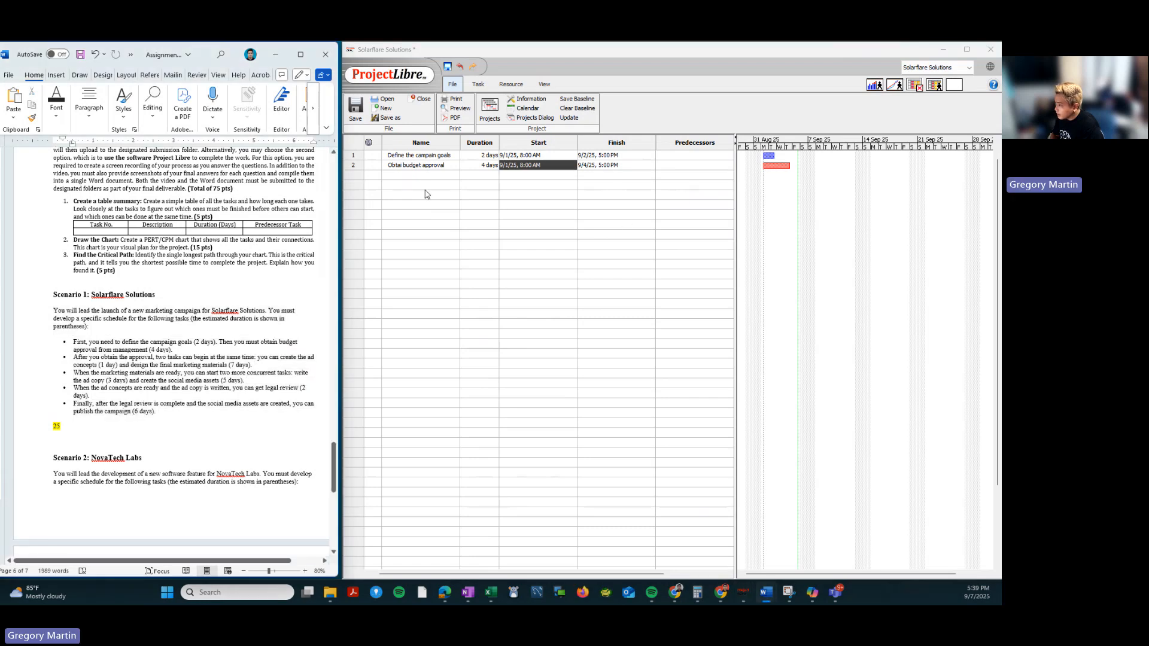
pyautogui.click(684, 165)
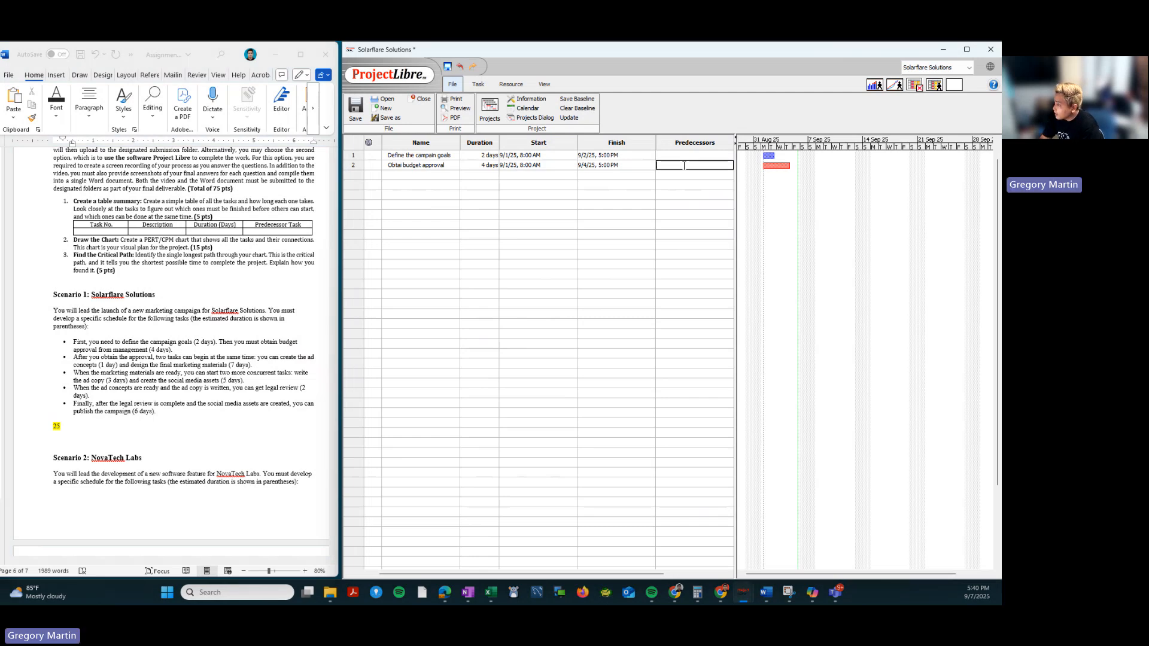
pyautogui.write('1')
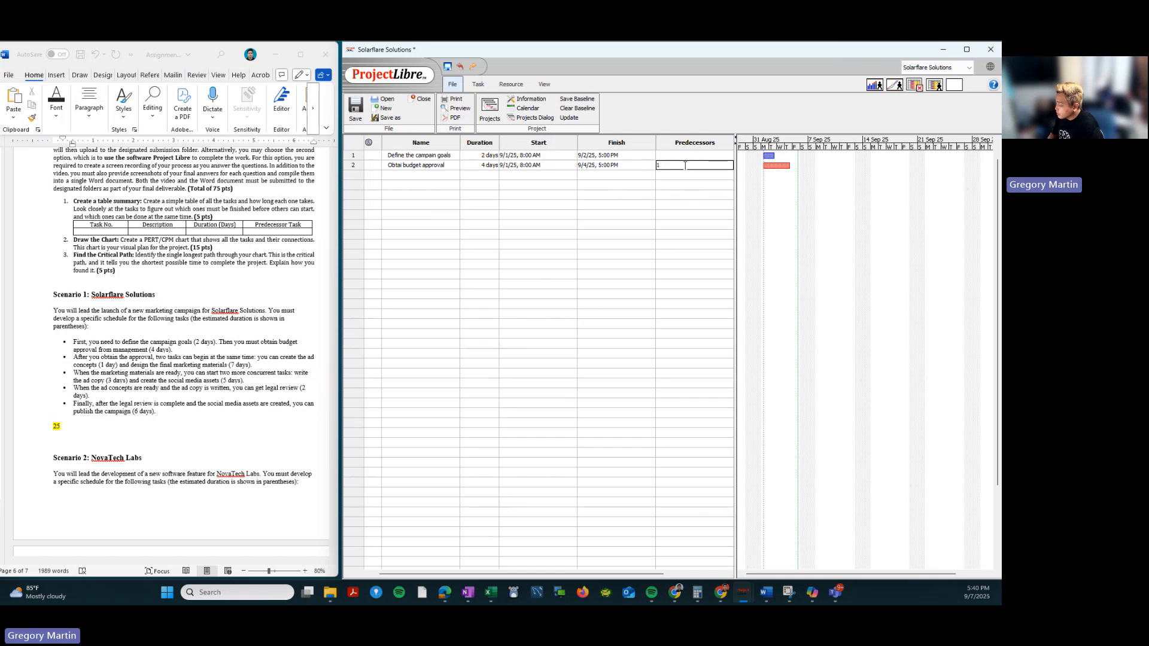
pyautogui.press('Return')
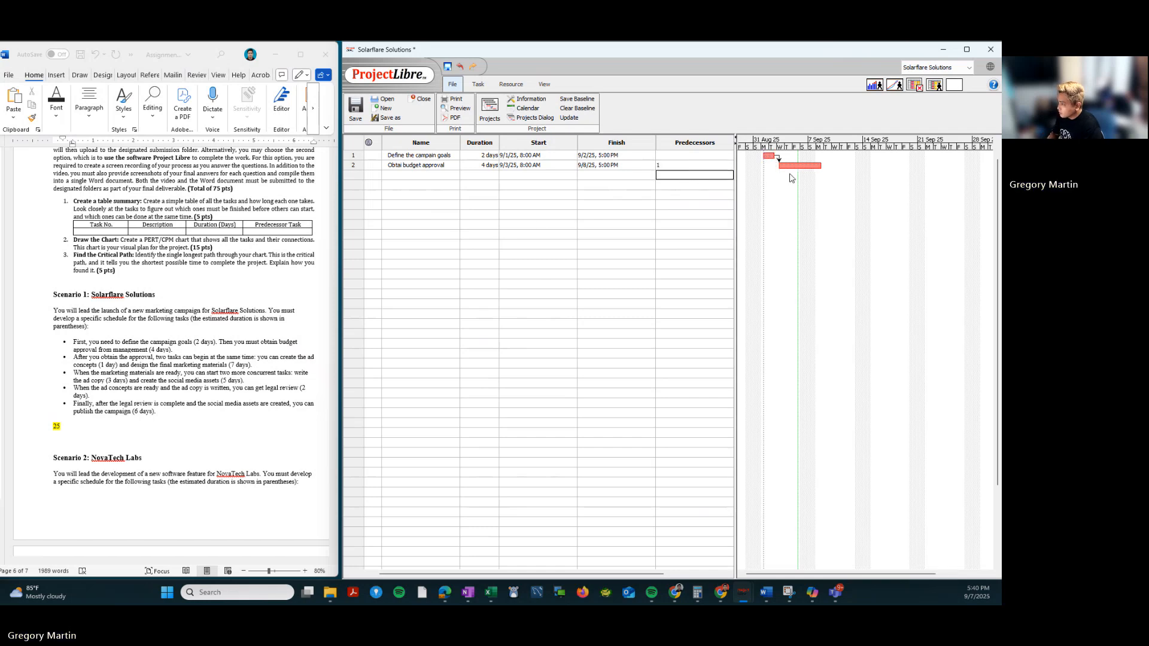
# Correct the second task's name to "Obtain budget approval".
pyautogui.scroll(-1, 209, 355)
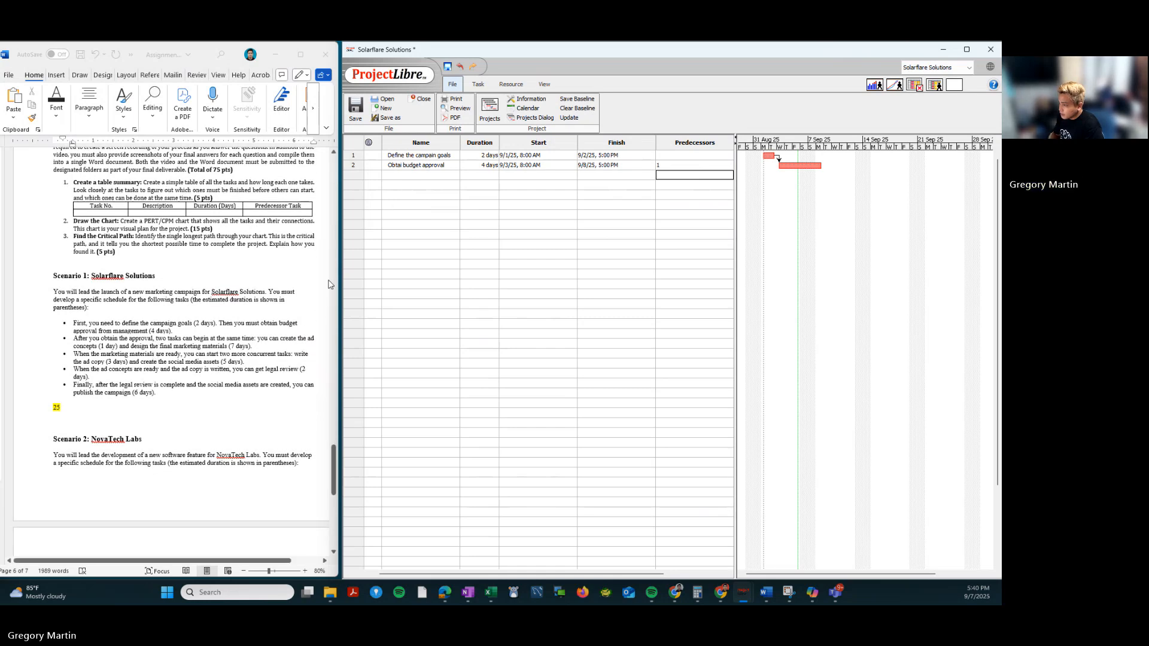
pyautogui.doubleClick(407, 166)
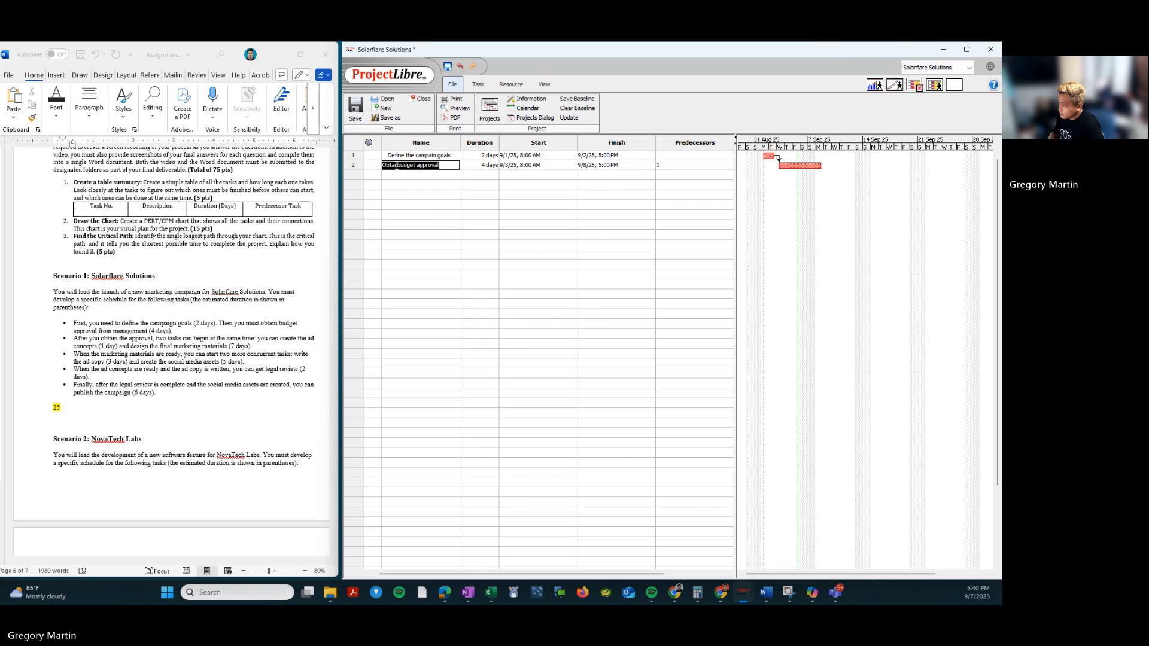
pyautogui.click(397, 166)
pyautogui.write('n')
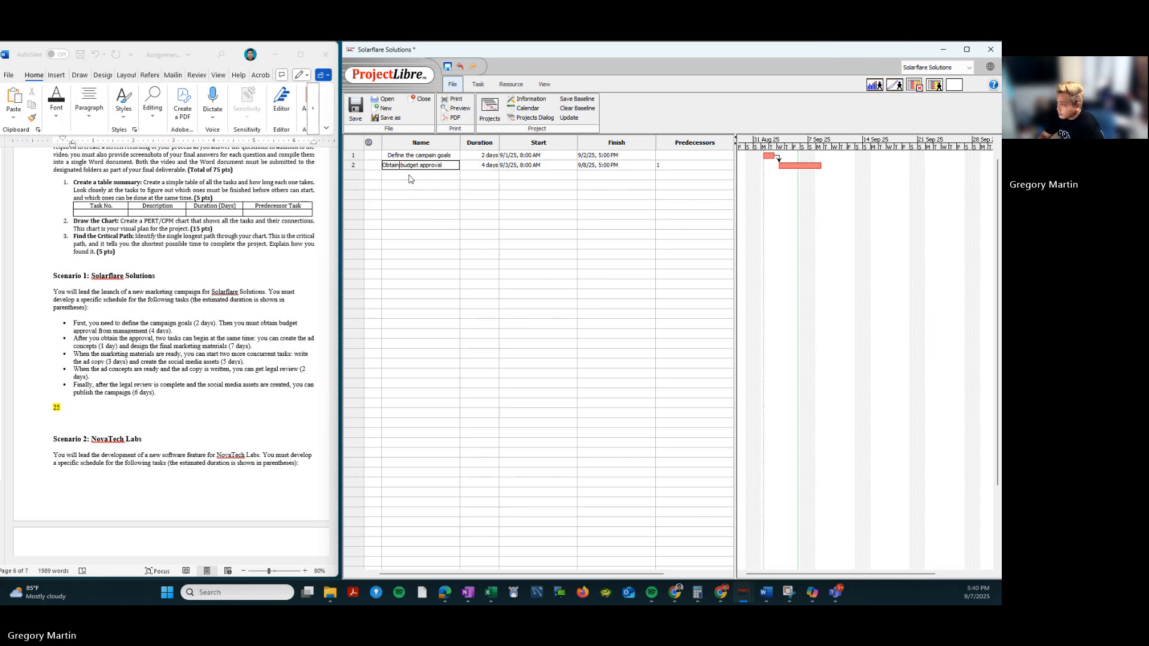
pyautogui.click(409, 175)
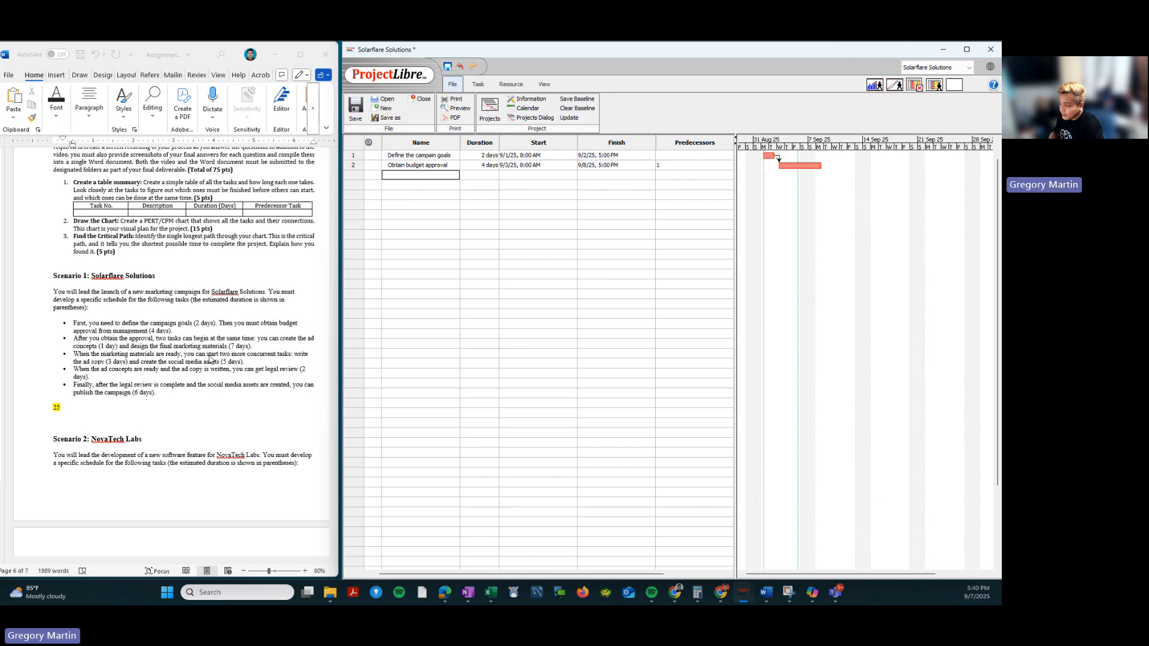
# Add the tasks "Create Add concepts" and "Design the final marketing materials" below the budget approval task.
pyautogui.scroll(-1, 209, 359)
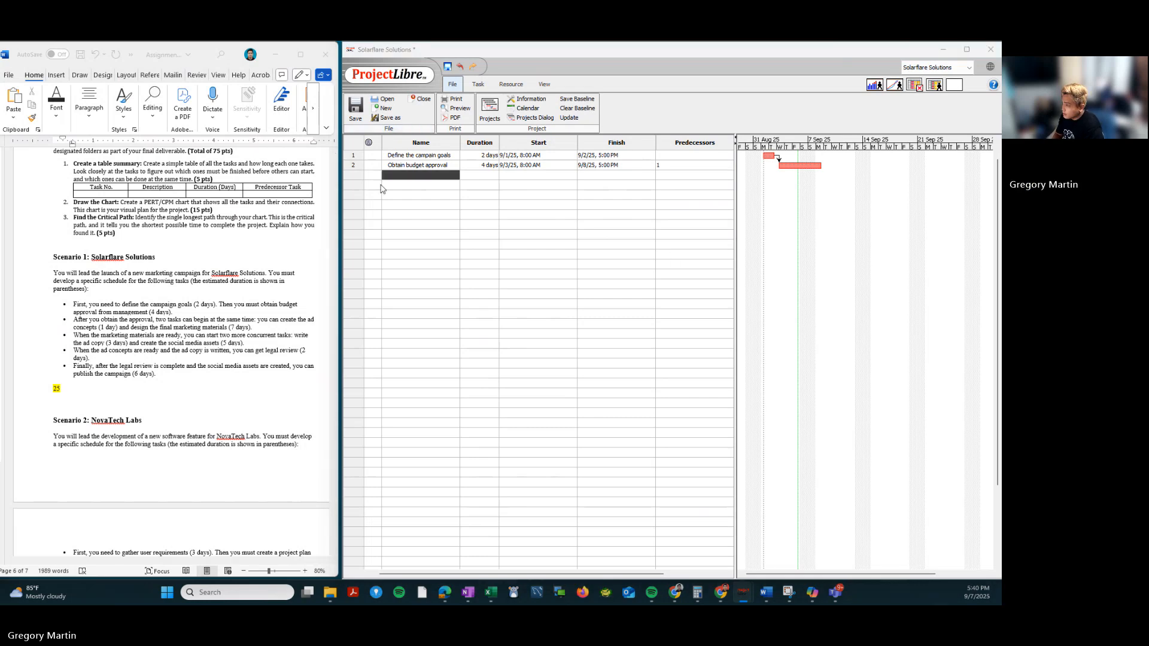
pyautogui.click(419, 182)
pyautogui.write('Create Add concepts')
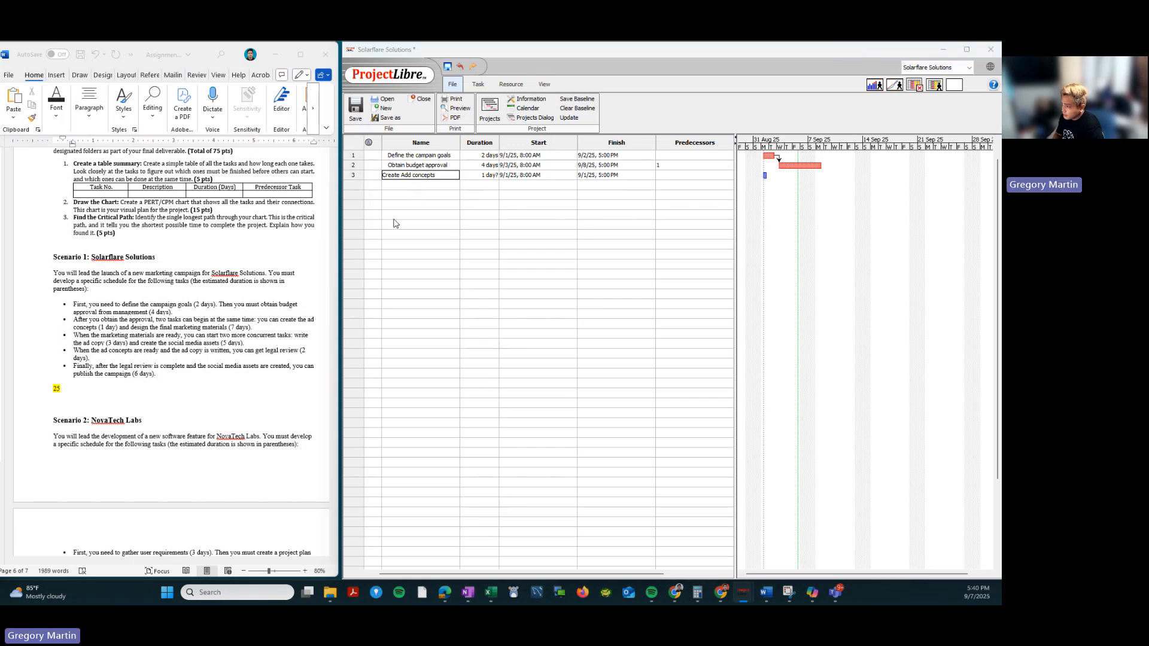
pyautogui.click(404, 187)
pyautogui.write('Design the final marketing materials')
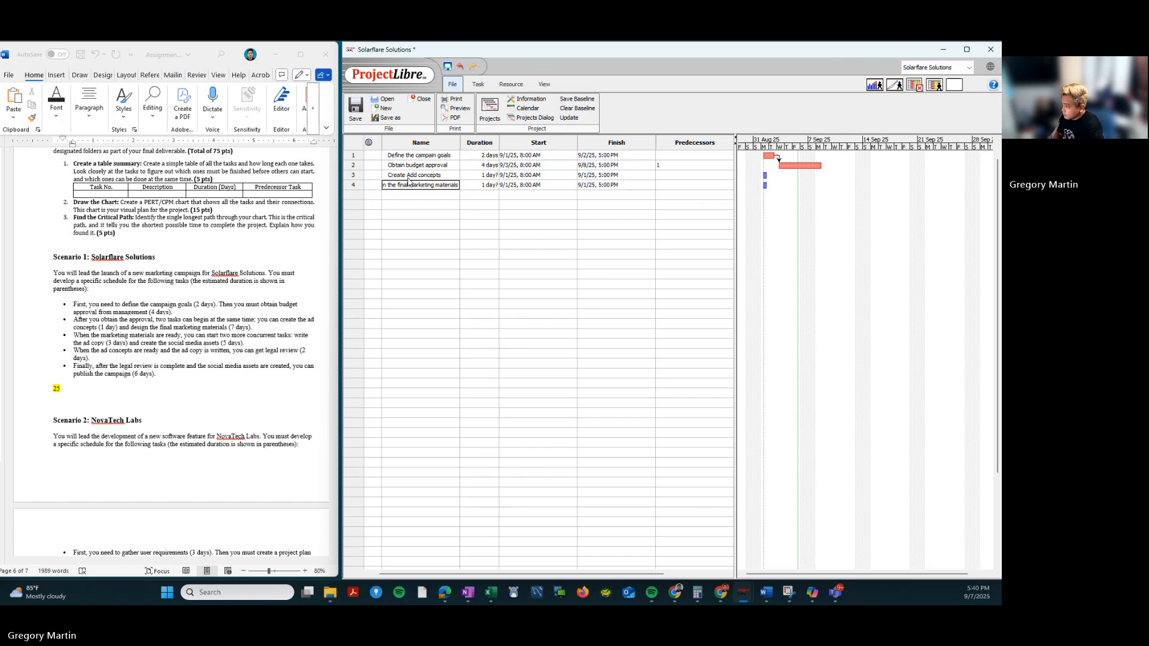
# Set the duration of "Create Add concepts" to 1 day and of "Design the final marketing materials" to 7 days.
pyautogui.click(487, 175)
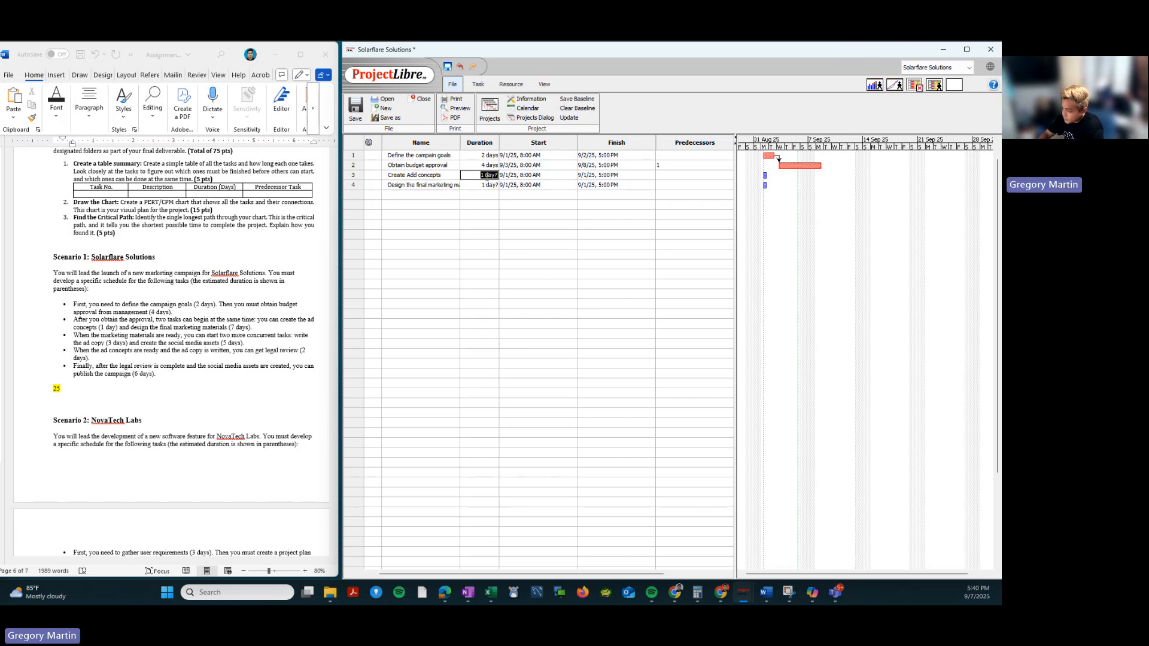
pyautogui.write('1')
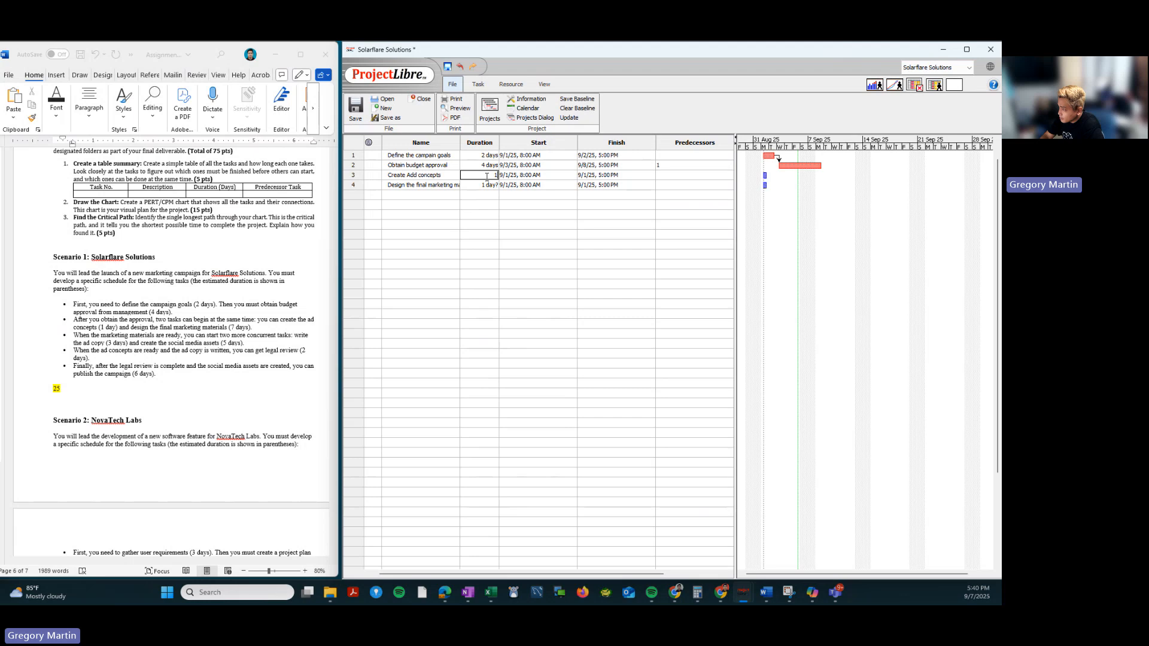
pyautogui.press('Return')
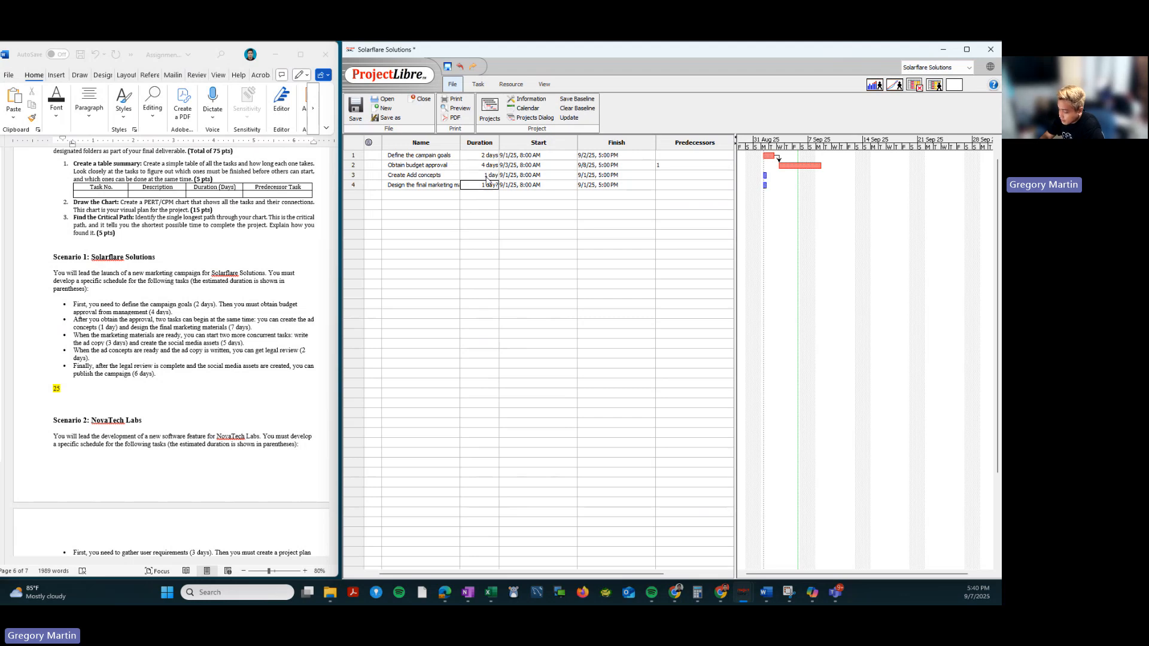
pyautogui.write('7')
pyautogui.press('Return')
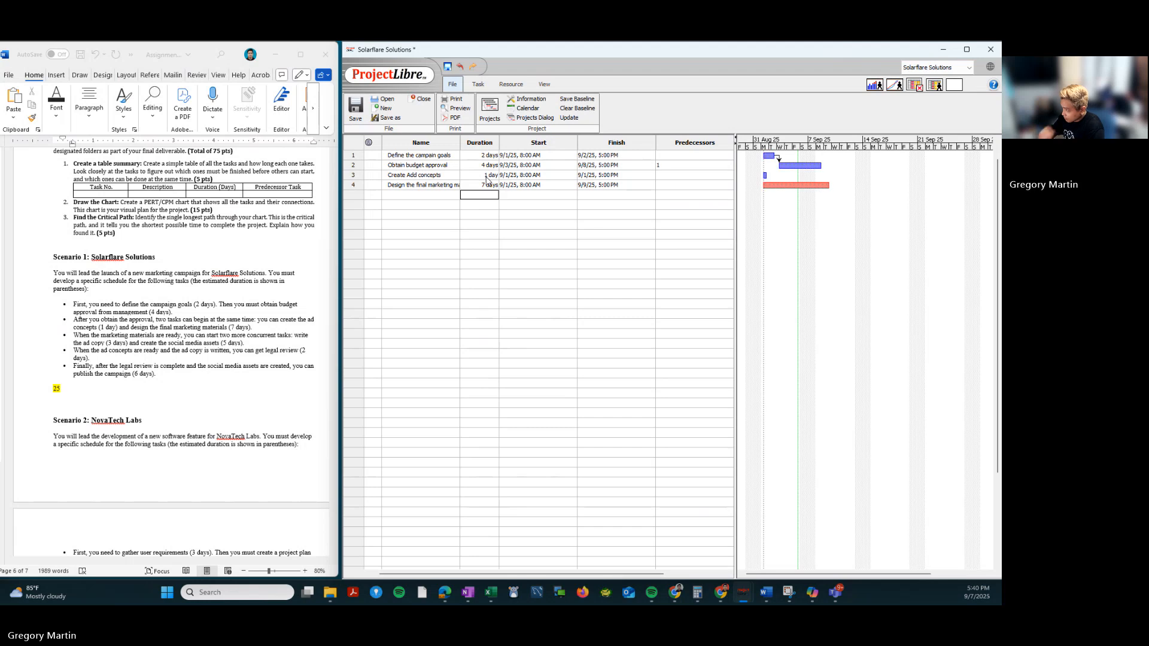
# Set task 2 as the predecessor of both the ad concepts task and the marketing materials task.
pyautogui.doubleClick(522, 178)
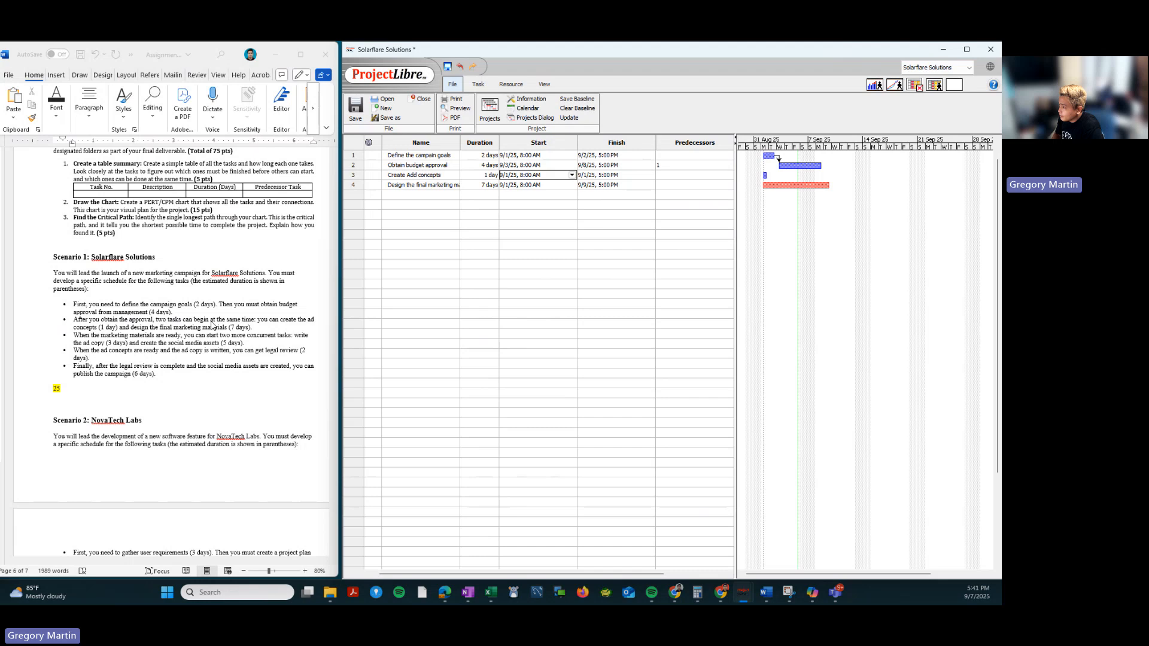
pyautogui.click(680, 175)
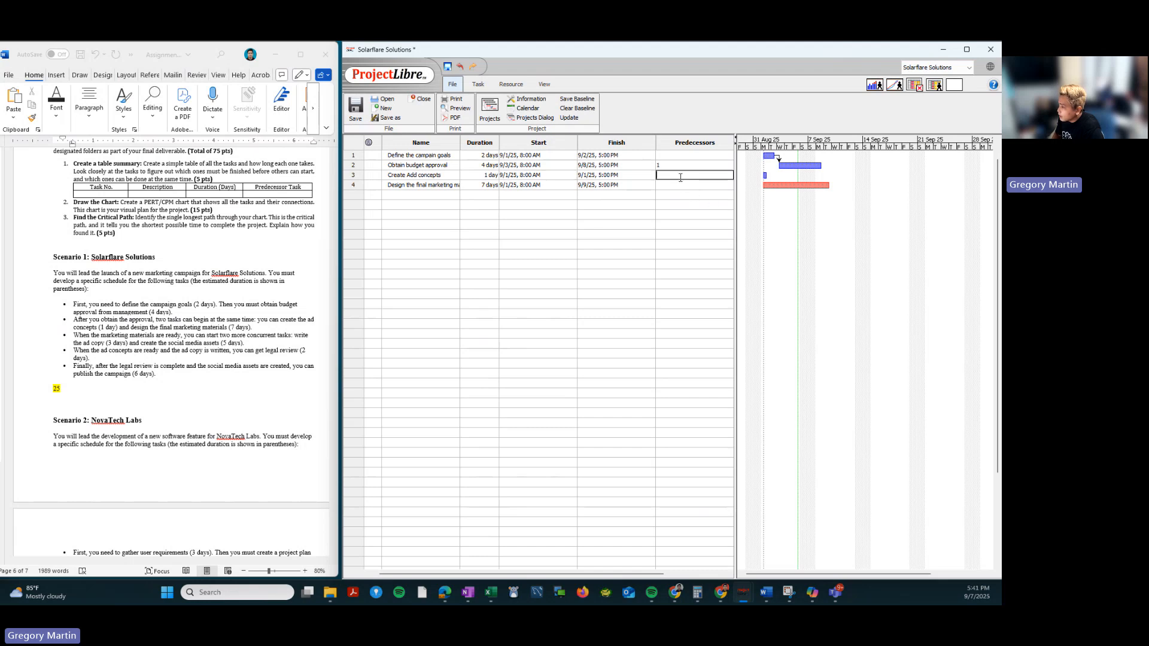
pyautogui.write('2')
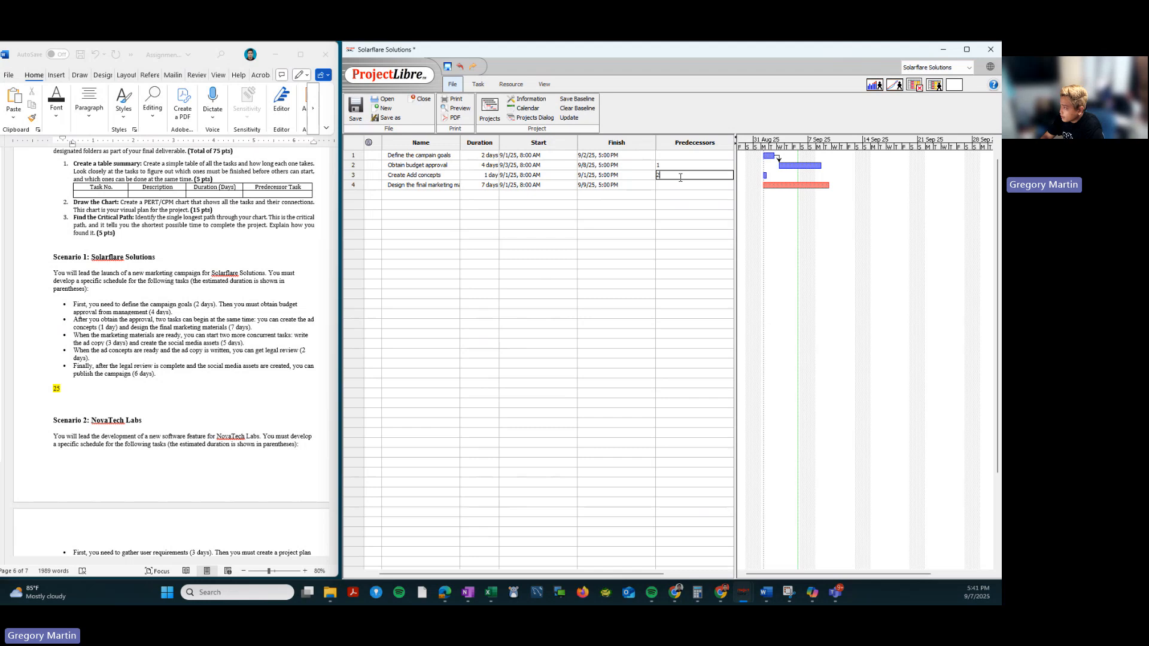
pyautogui.press('Return')
pyautogui.write('2')
pyautogui.press('Return')
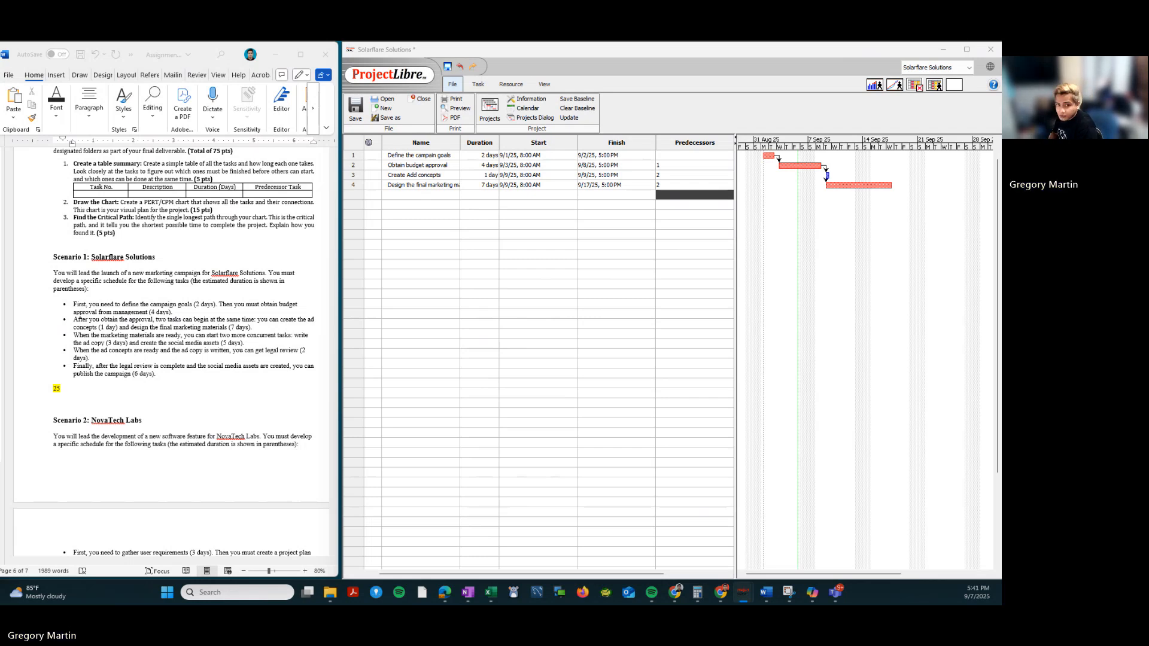
# Add the tasks "Write the ad copy" and "Create social media assets" in rows 5 and 6.
pyautogui.click(417, 195)
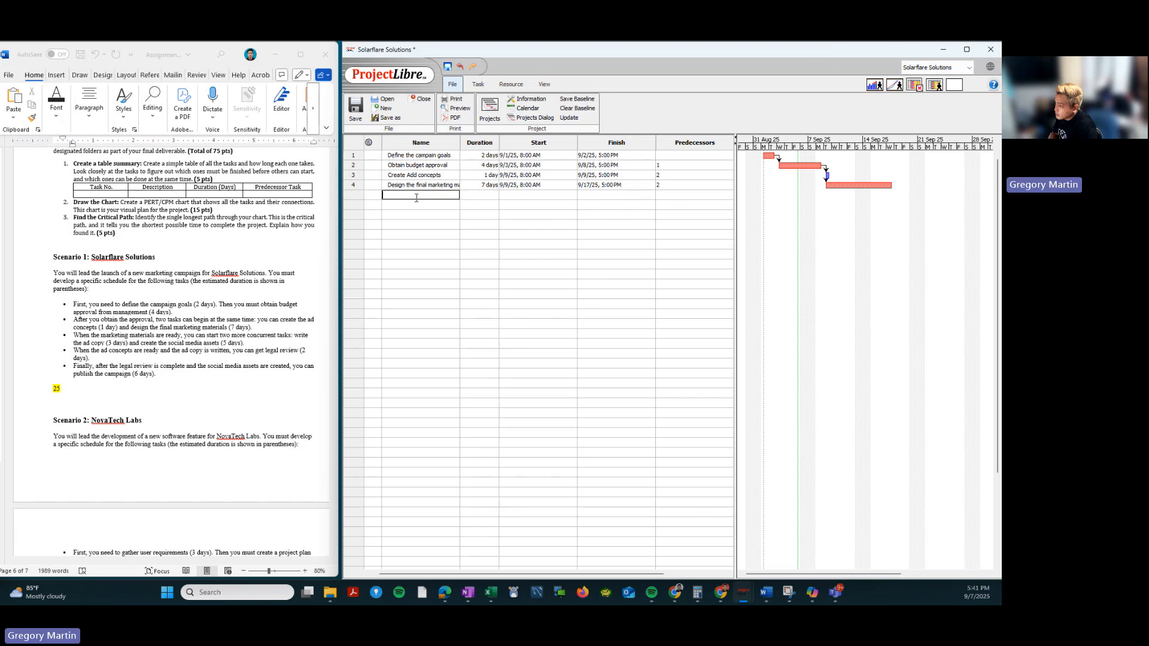
pyautogui.write('Write the ad copy')
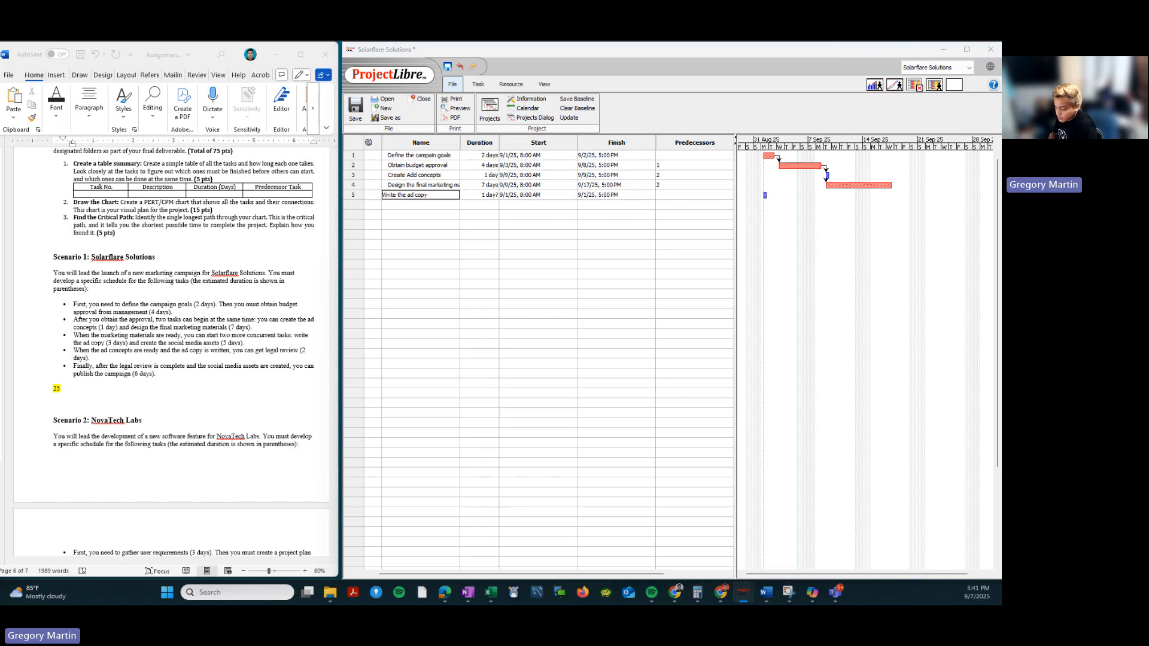
pyautogui.click(399, 206)
pyautogui.write('Create social media assets')
pyautogui.press('Return')
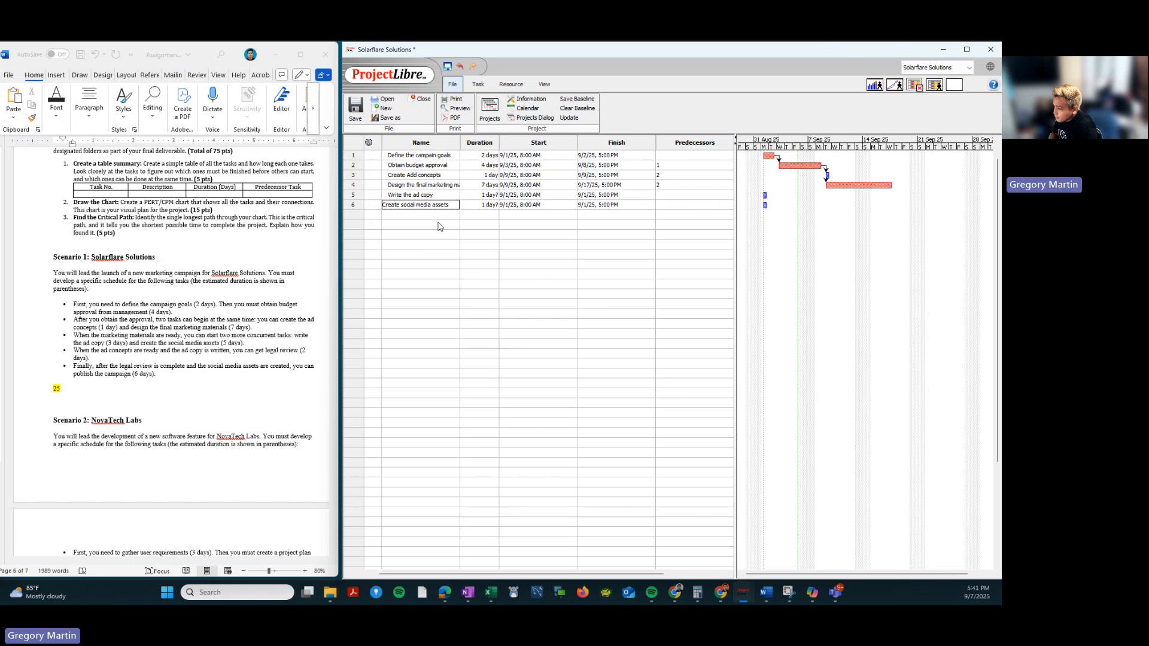
# Set the duration of "Write the ad copy" to 3 days and of "Create social media assets" to 5 days.
pyautogui.doubleClick(476, 195)
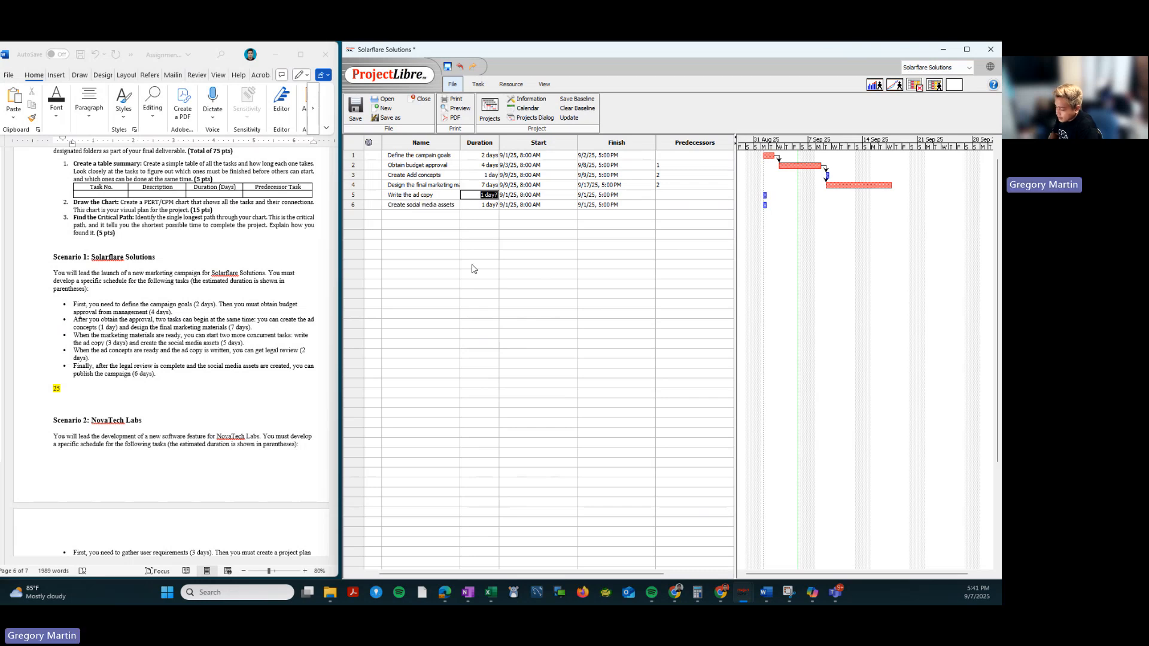
pyautogui.write('3')
pyautogui.press('Return')
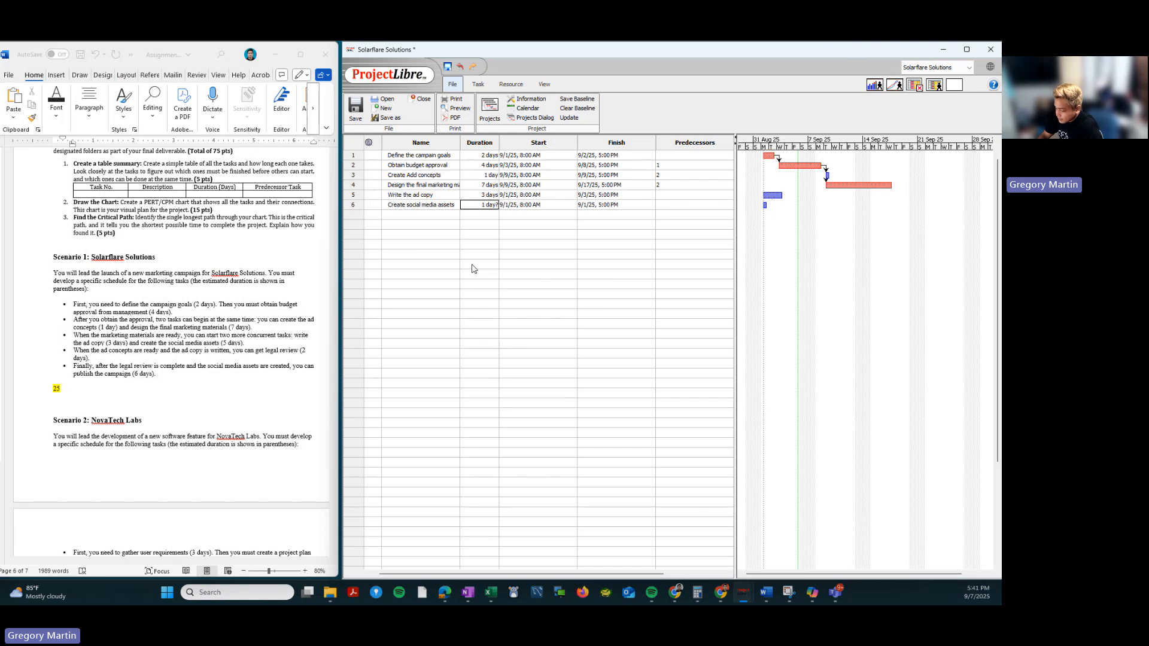
pyautogui.write('5')
pyautogui.press('Return')
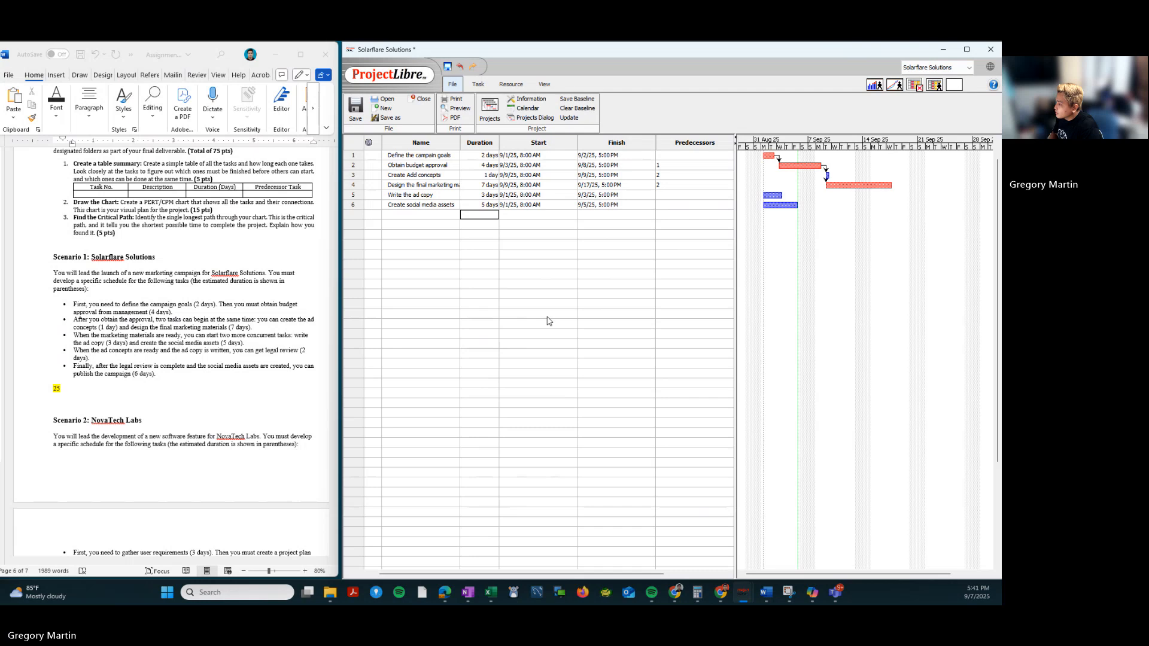
# Set task 4 as the predecessor of both the ad copy task and the social media assets task.
pyautogui.click(674, 194)
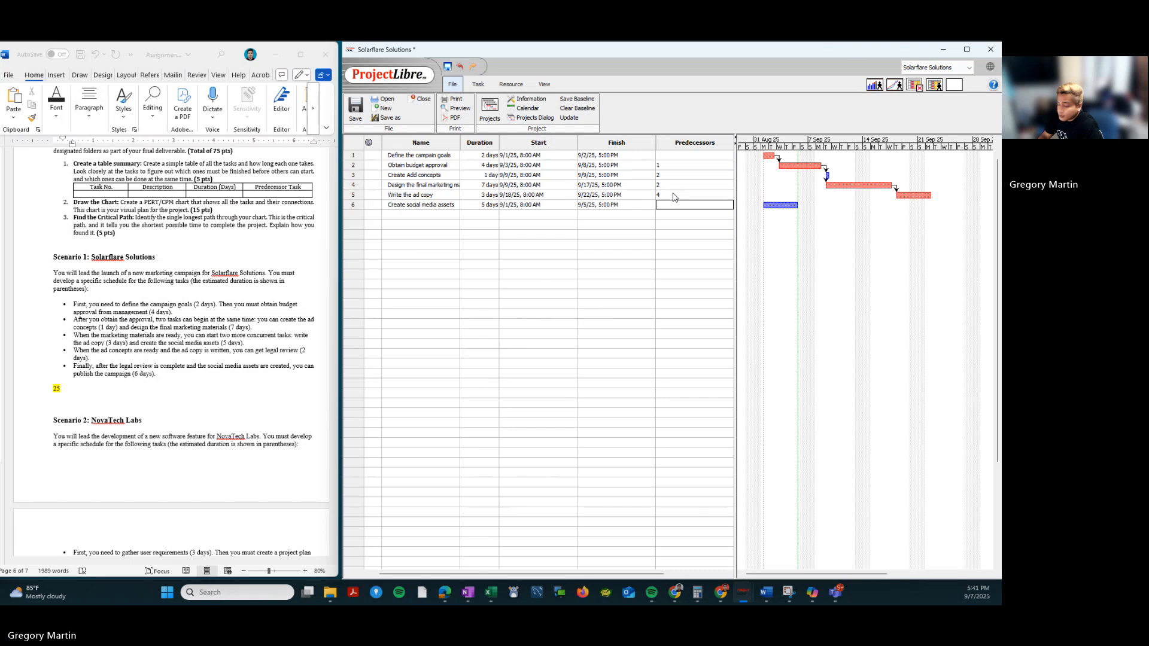
pyautogui.press('Return')
pyautogui.write('4')
pyautogui.press('Return')
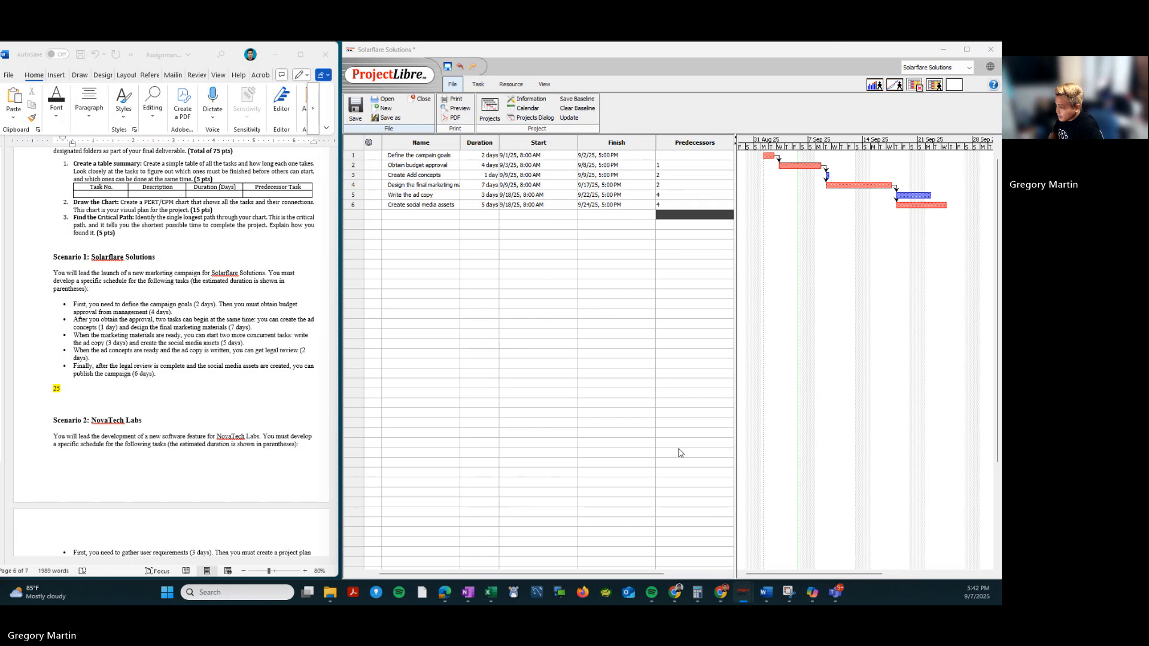
# Add the task "Get legal review" in row 7 with a duration of 2 days.
pyautogui.click(111, 350)
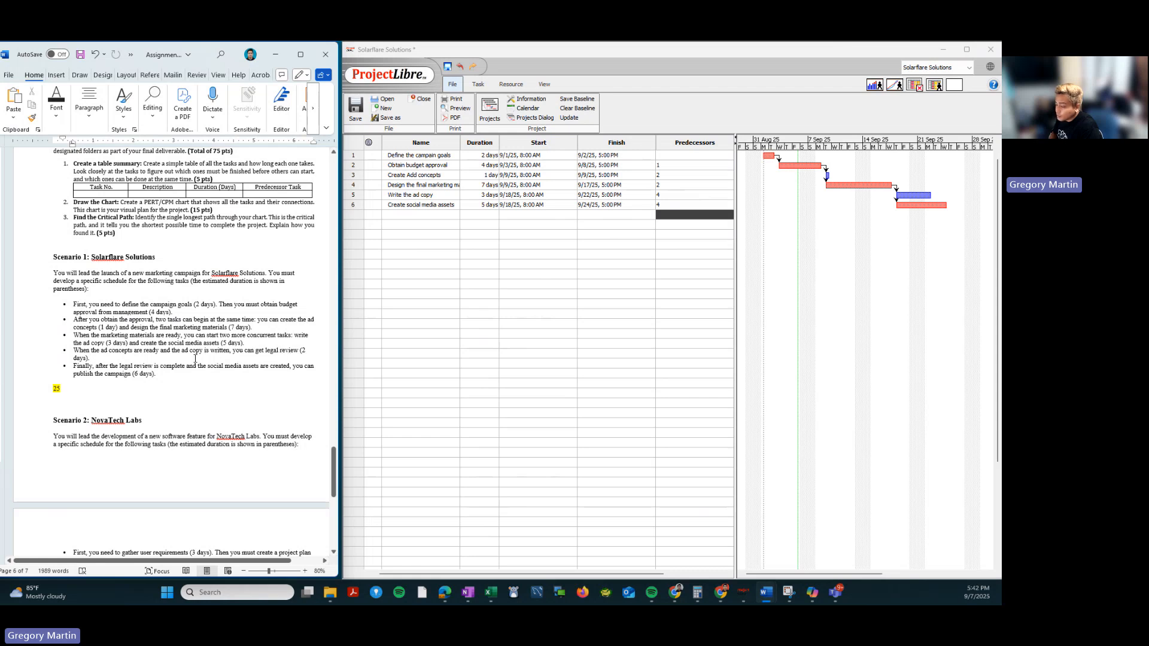
pyautogui.hotkey('alt', 'Tab')
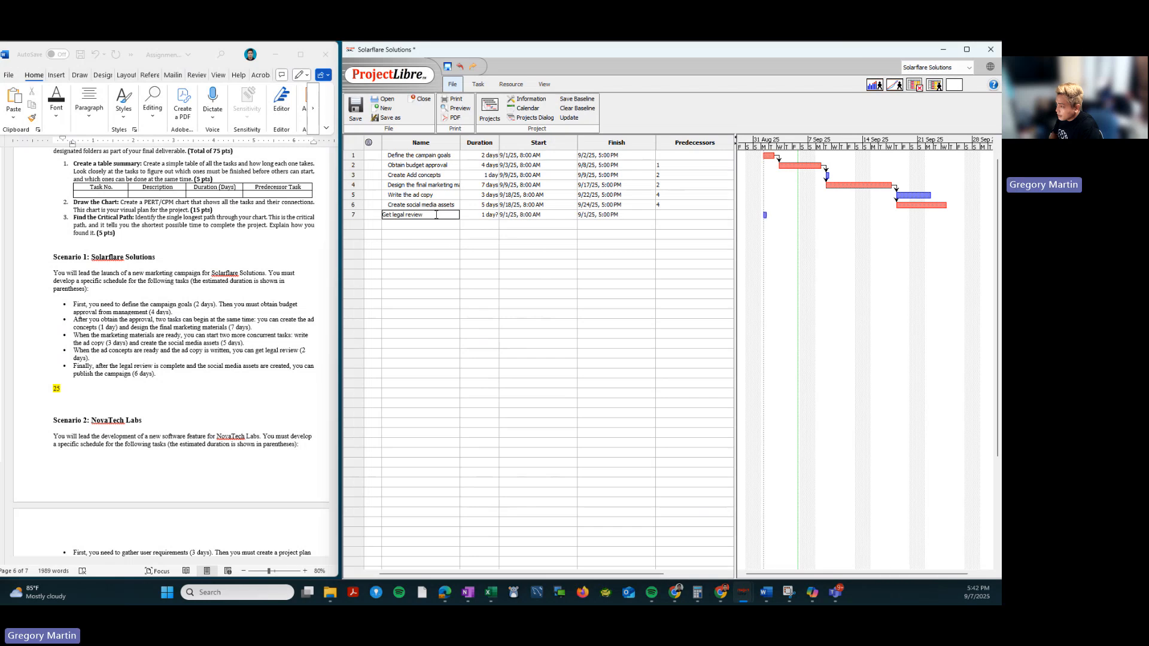
pyautogui.click(485, 234)
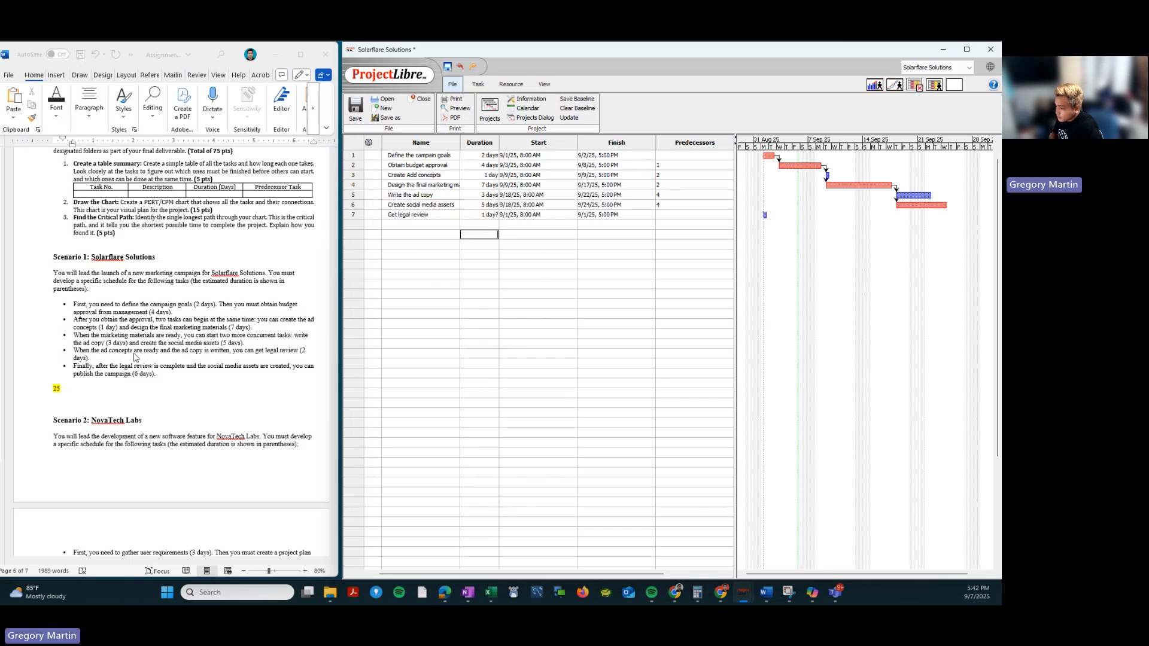
pyautogui.click(470, 219)
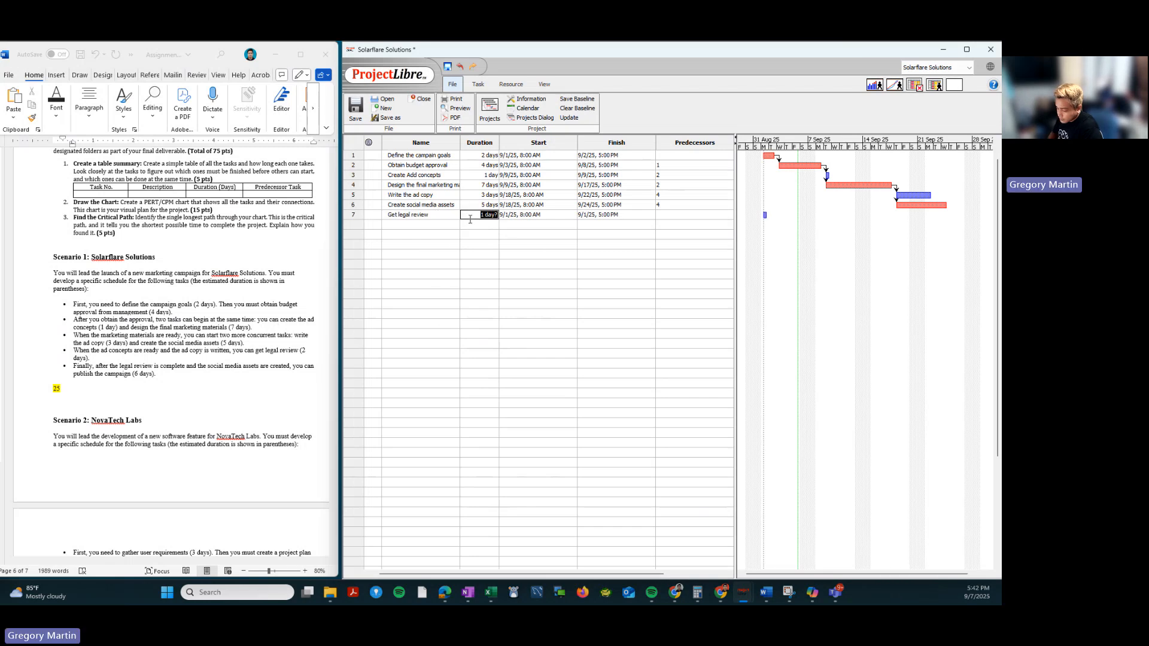
pyautogui.write('2')
pyautogui.press('Return')
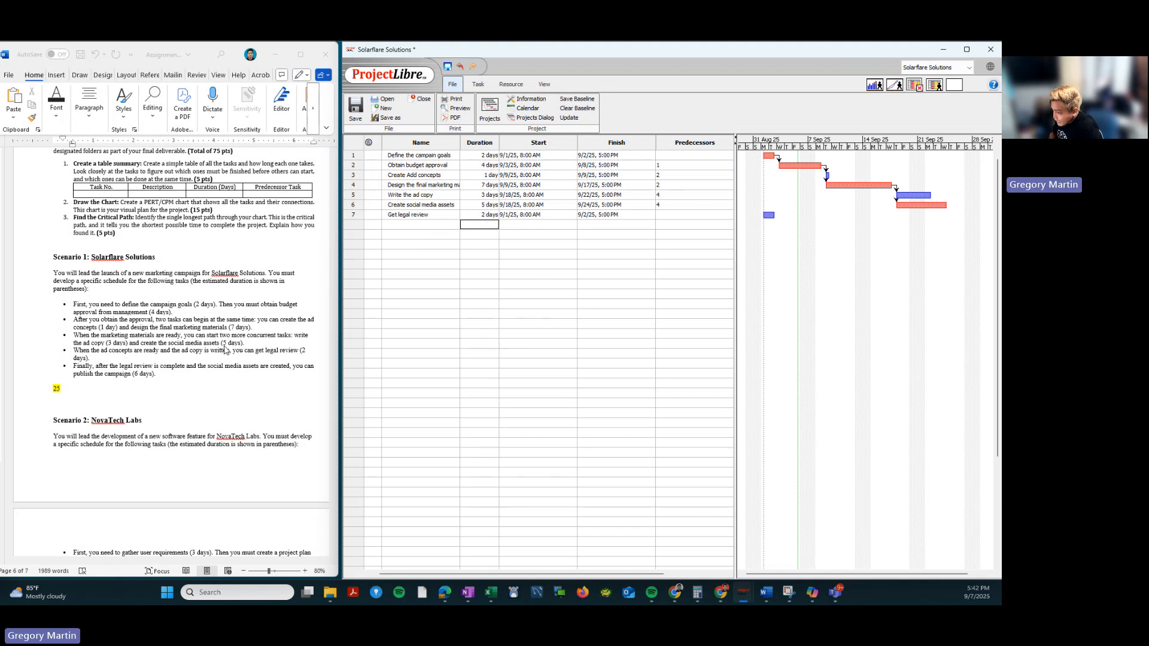
# Check the legal review requirements in the assignment document and set tasks 3 and 6 as predecessors of "Get legal review".
pyautogui.click(231, 352)
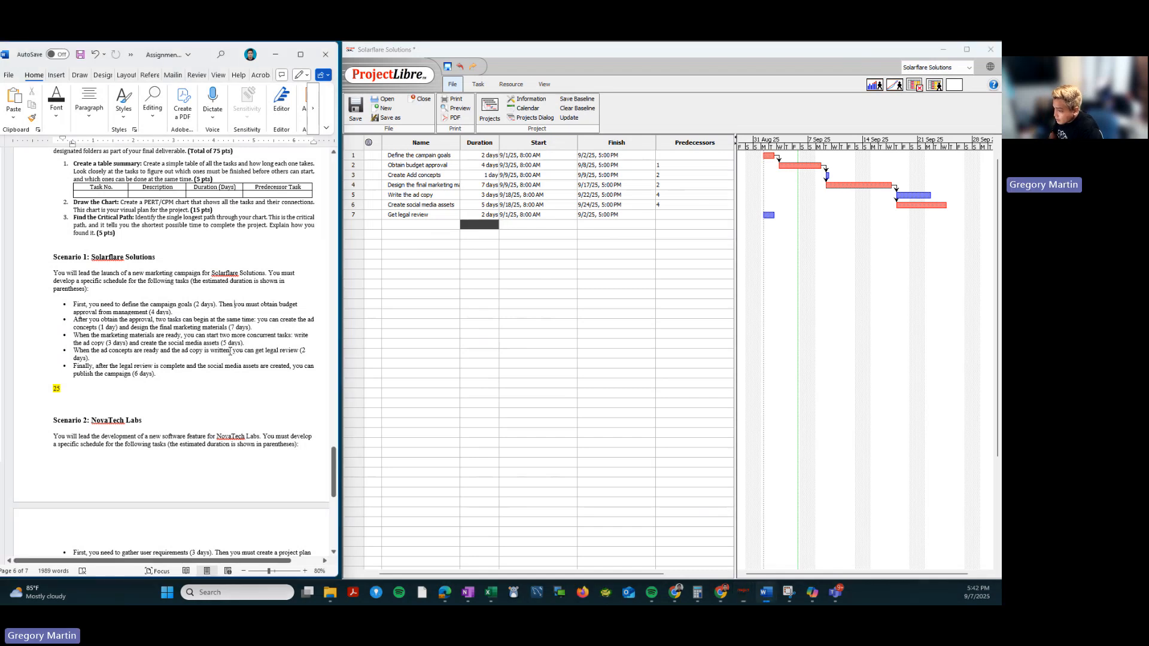
pyautogui.doubleClick(162, 352)
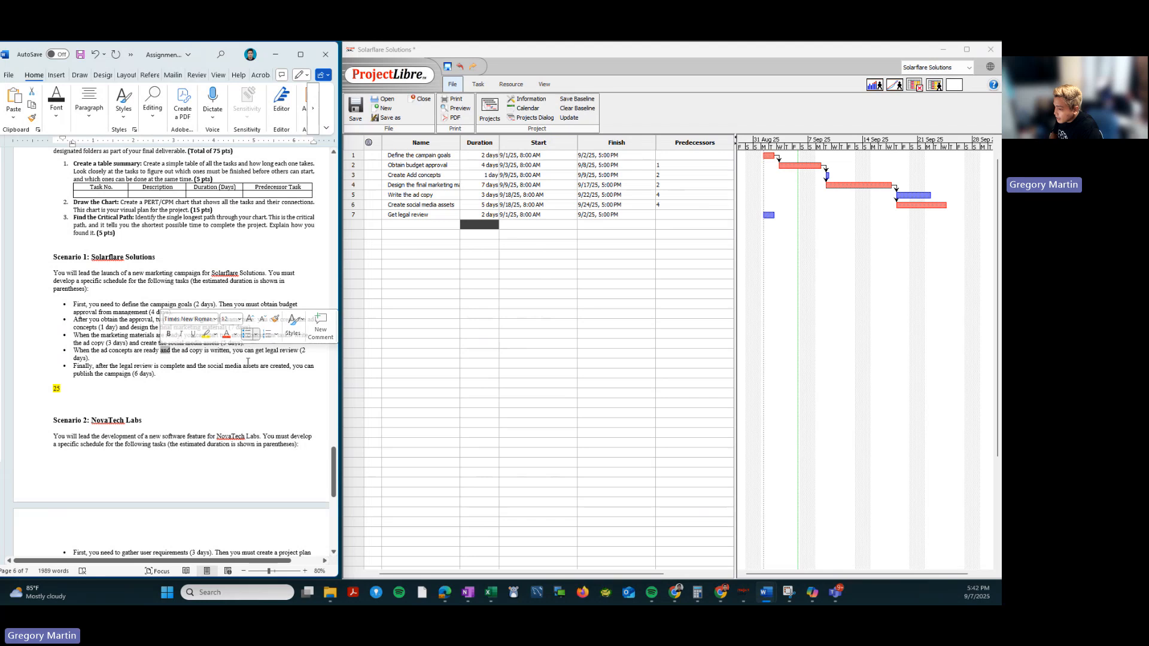
pyautogui.click(161, 352)
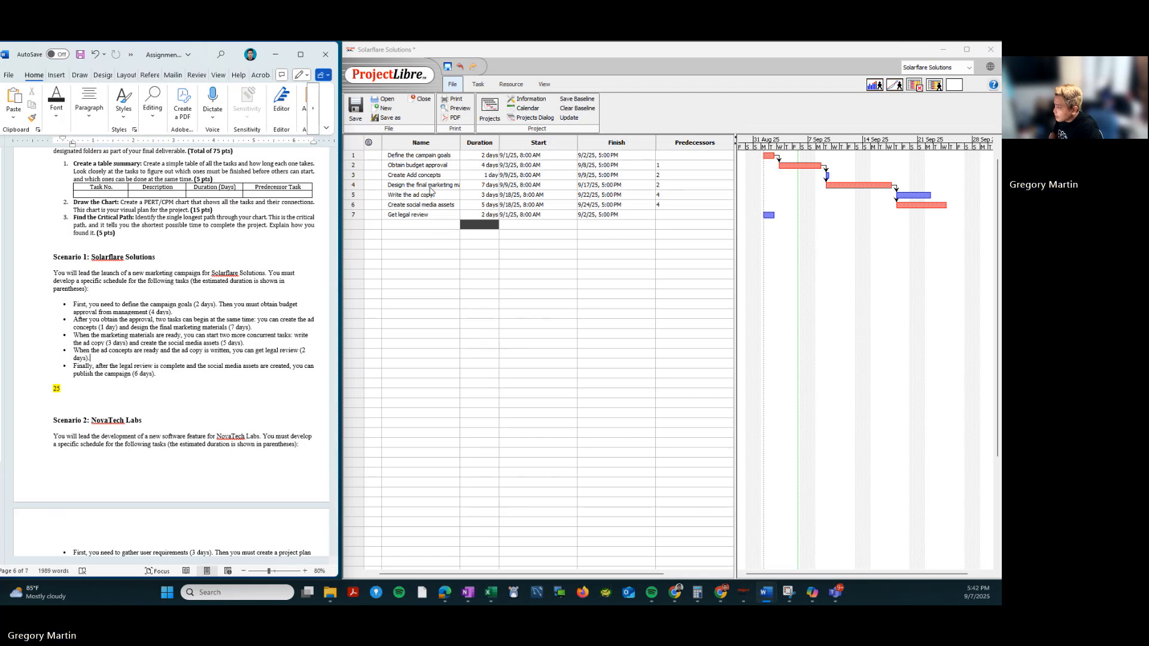
pyautogui.click(662, 214)
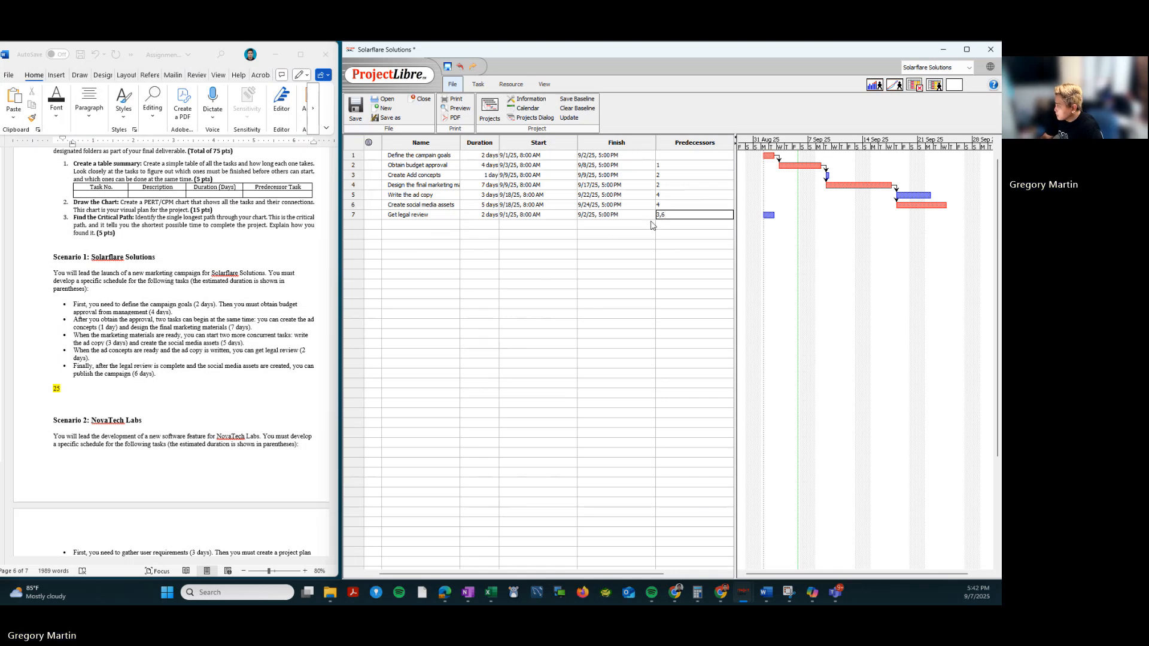
pyautogui.press('Return')
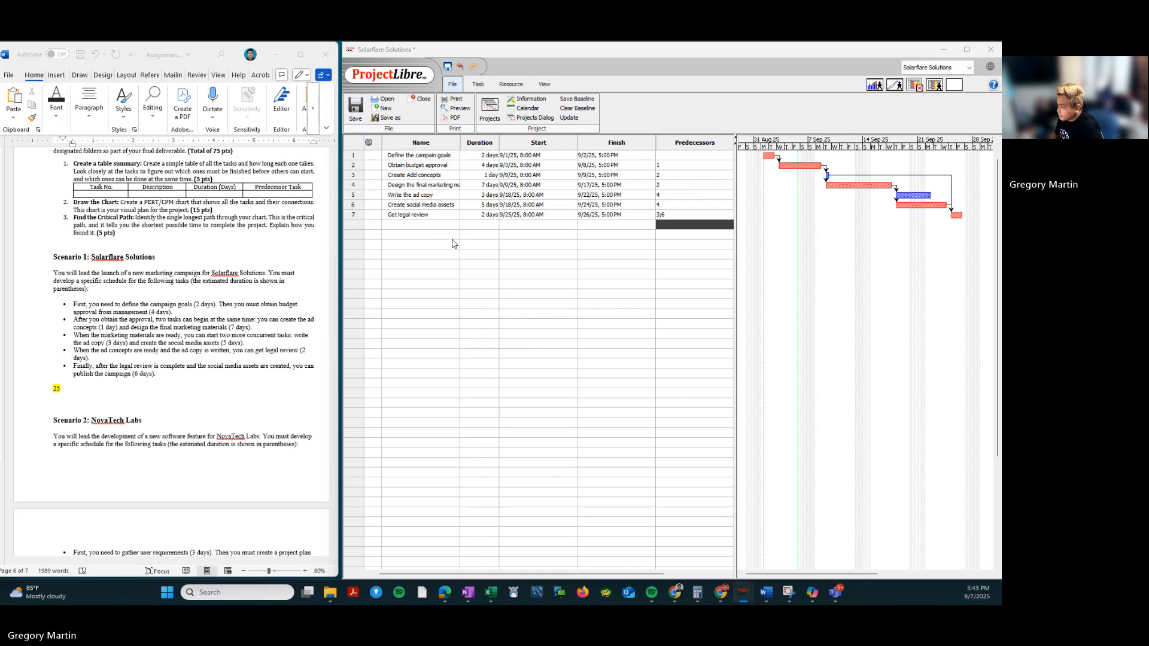
# Add the task "Publish the campaign" in row 8 with a 6-day duration and tasks 6 and 7 as predecessors.
pyautogui.click(436, 225)
pyautogui.write('Publish the campaign')
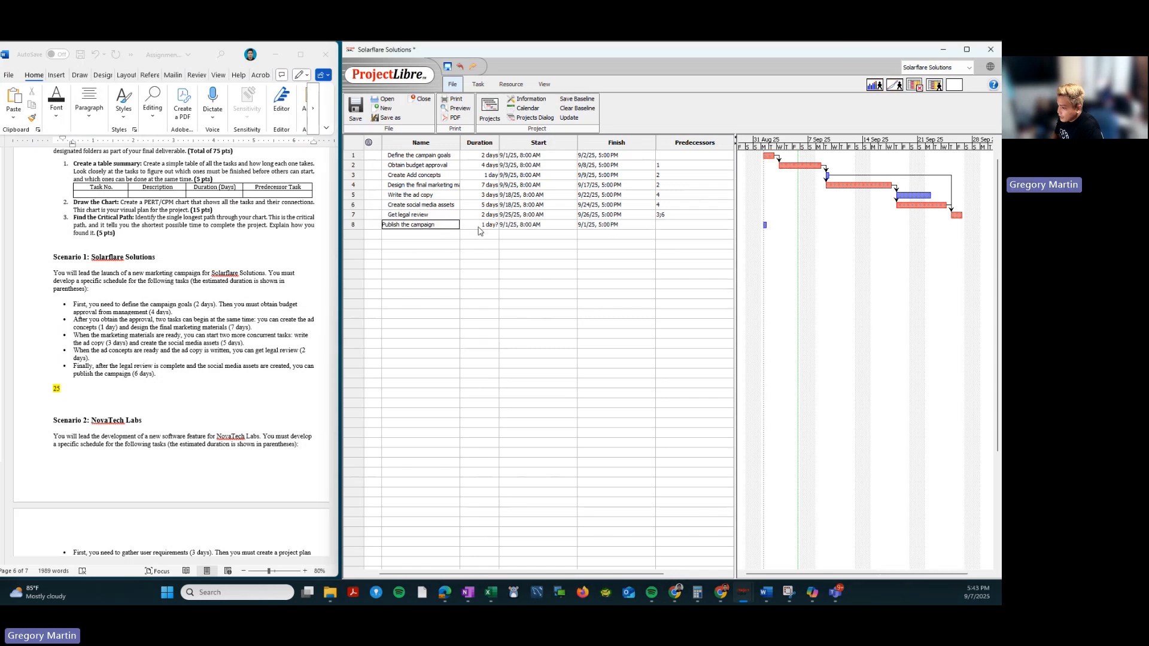
pyautogui.press('Tab')
pyautogui.write('6')
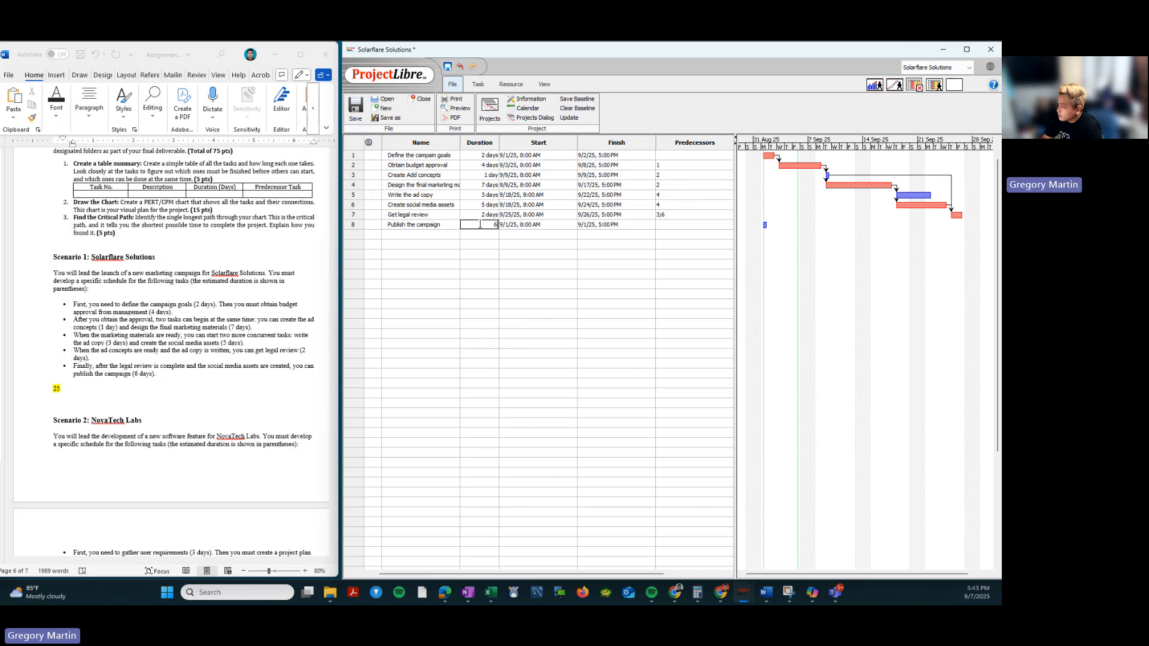
pyautogui.press('Tab')
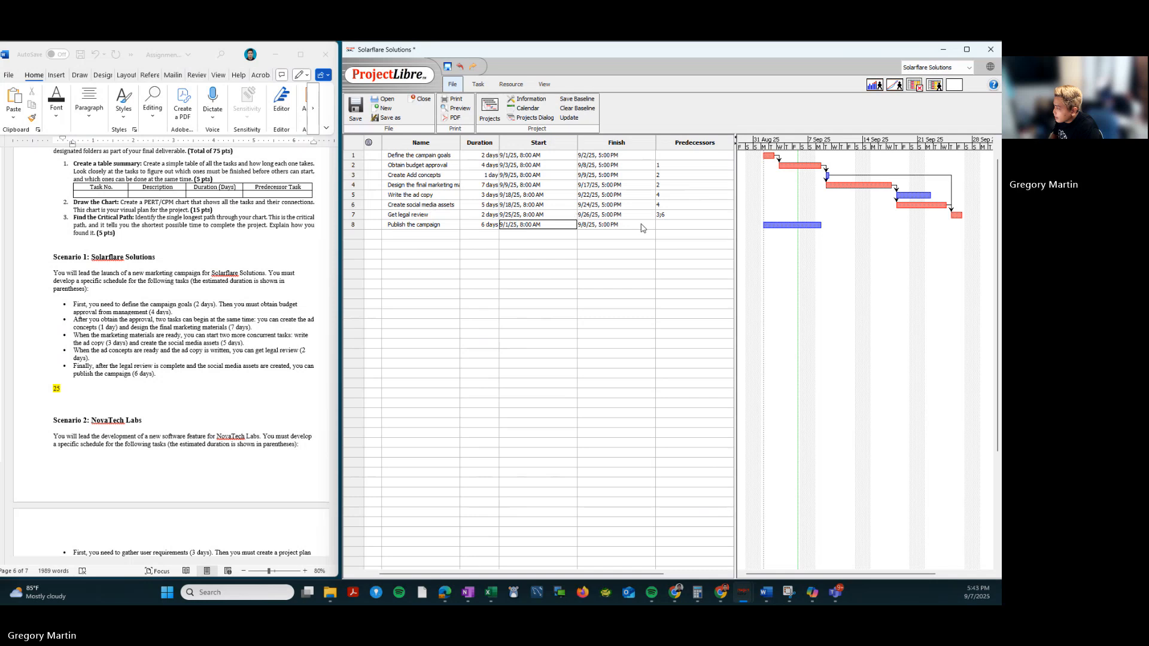
pyautogui.click(674, 225)
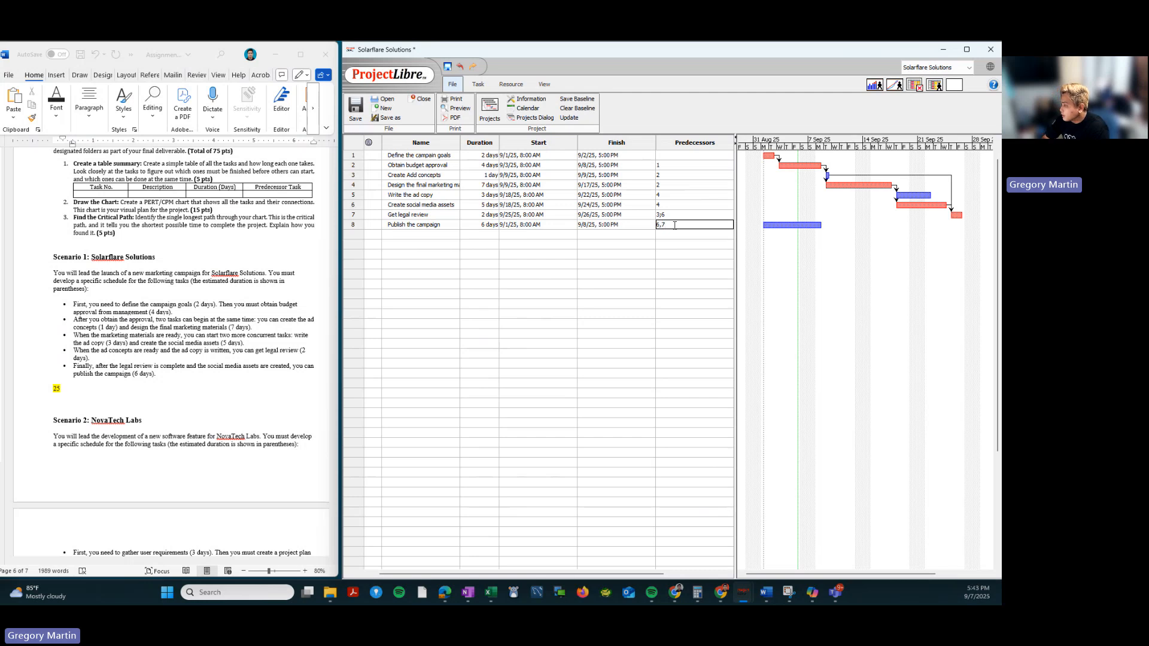
pyautogui.press('Return')
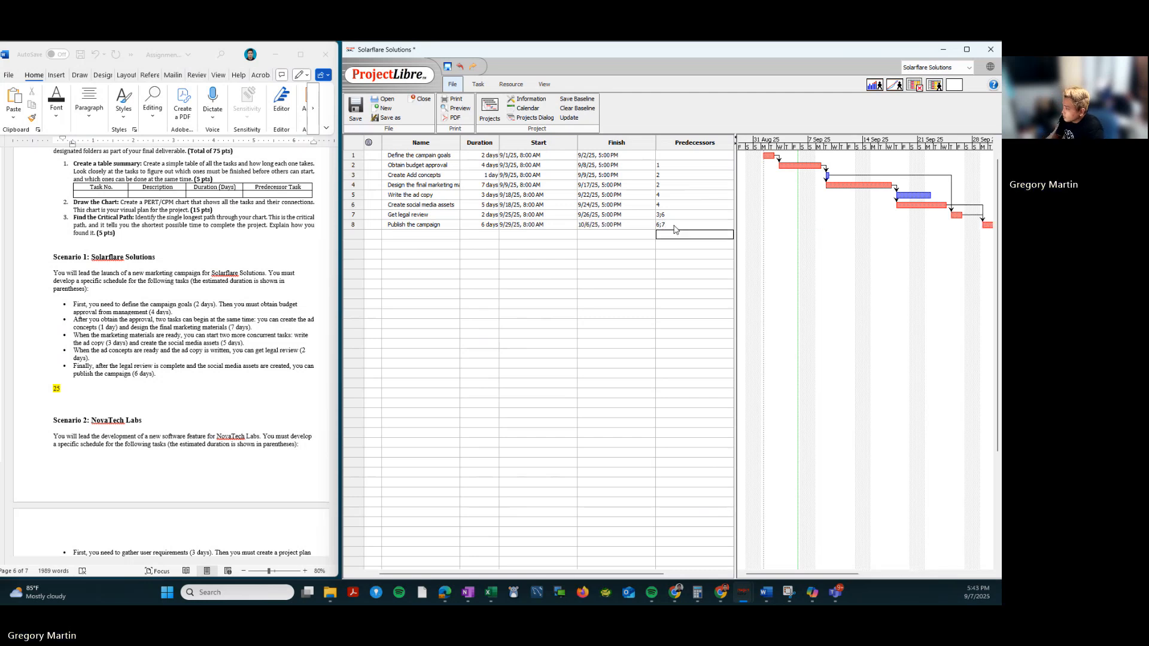
# Display the project as a network diagram and maximize the window to show the whole chart.
pyautogui.moveTo(790, 575)
pyautogui.mouseDown()
pyautogui.moveTo(802, 576)
pyautogui.moveTo(770, 576)
pyautogui.mouseUp()
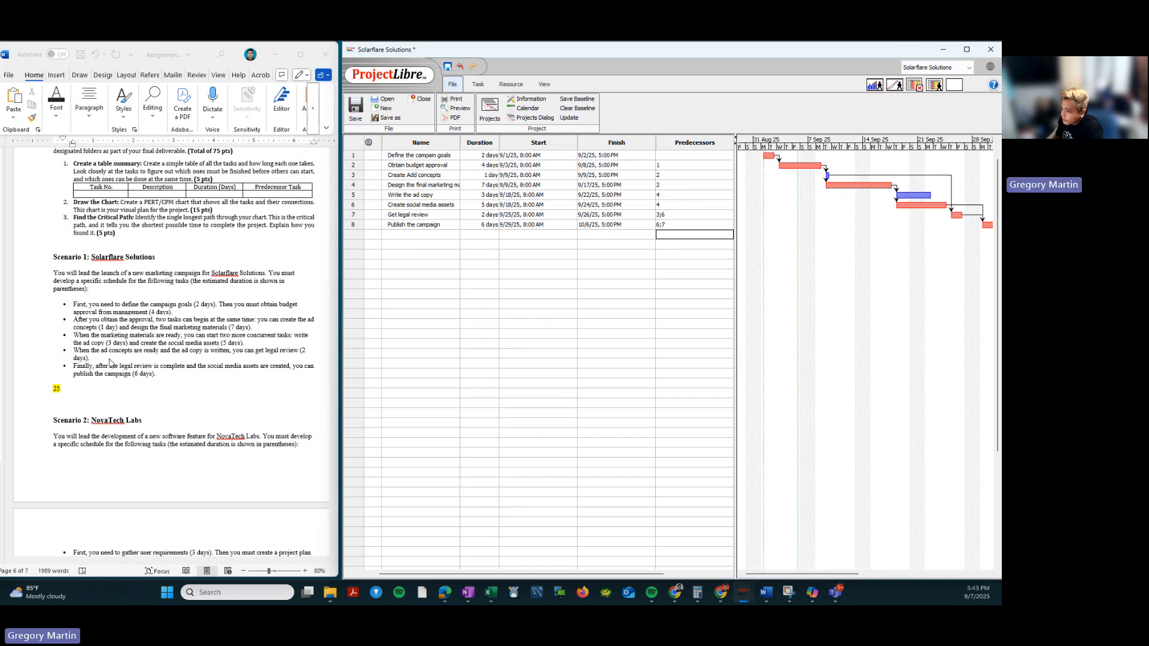
pyautogui.scroll(1, 110, 362)
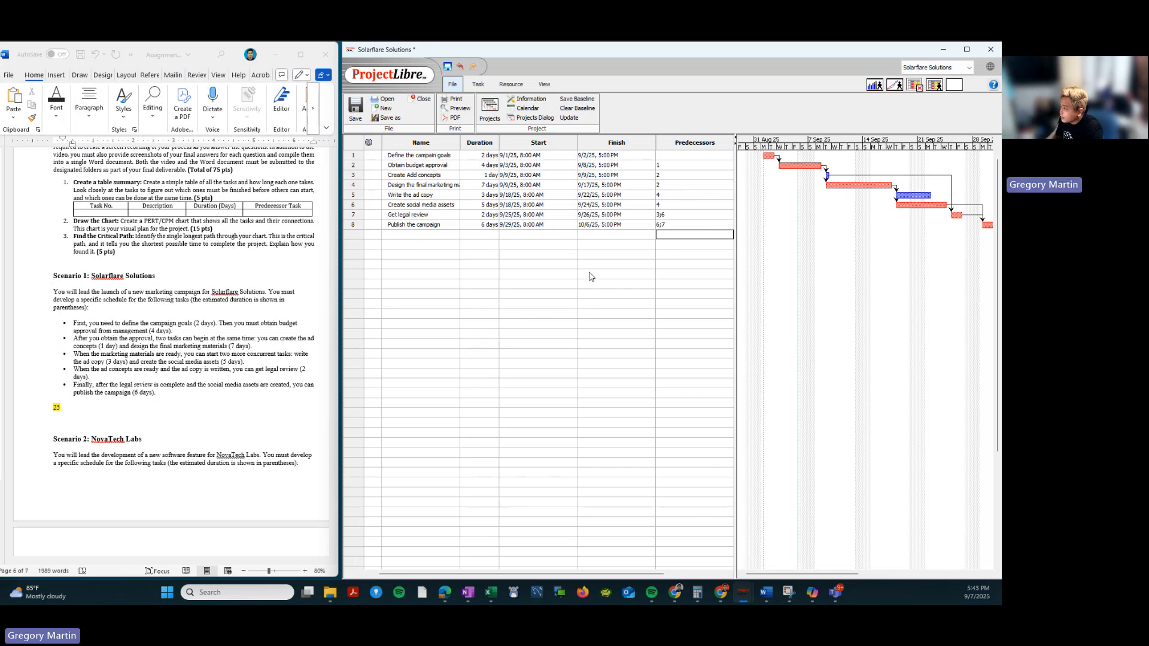
pyautogui.click(477, 85)
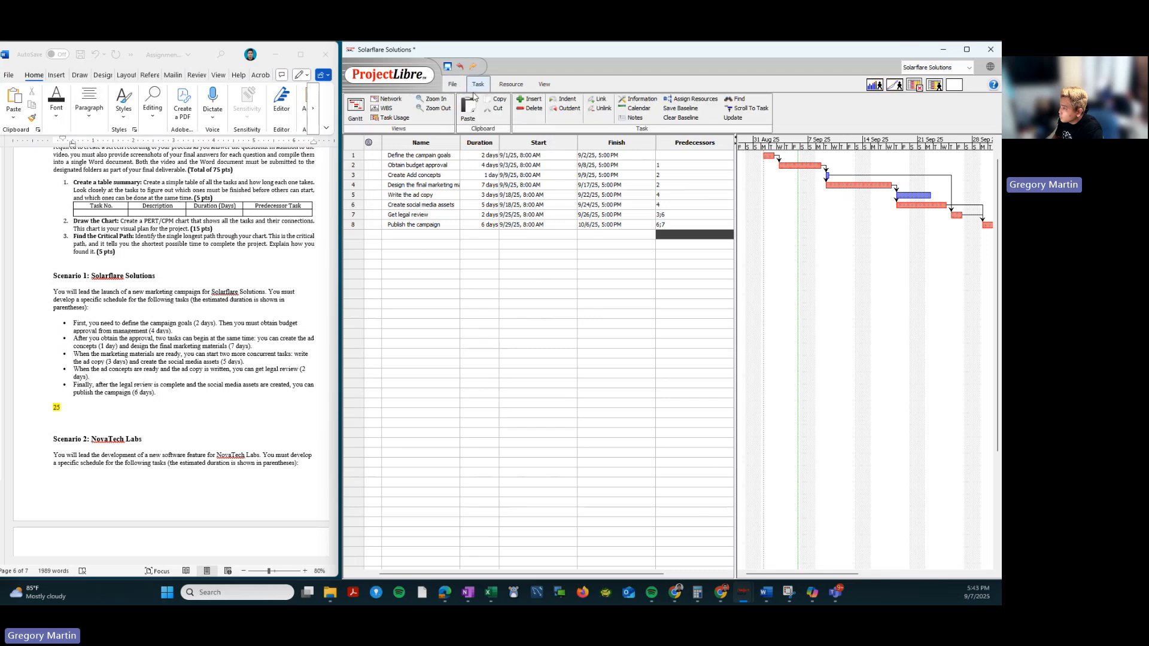
pyautogui.click(387, 99)
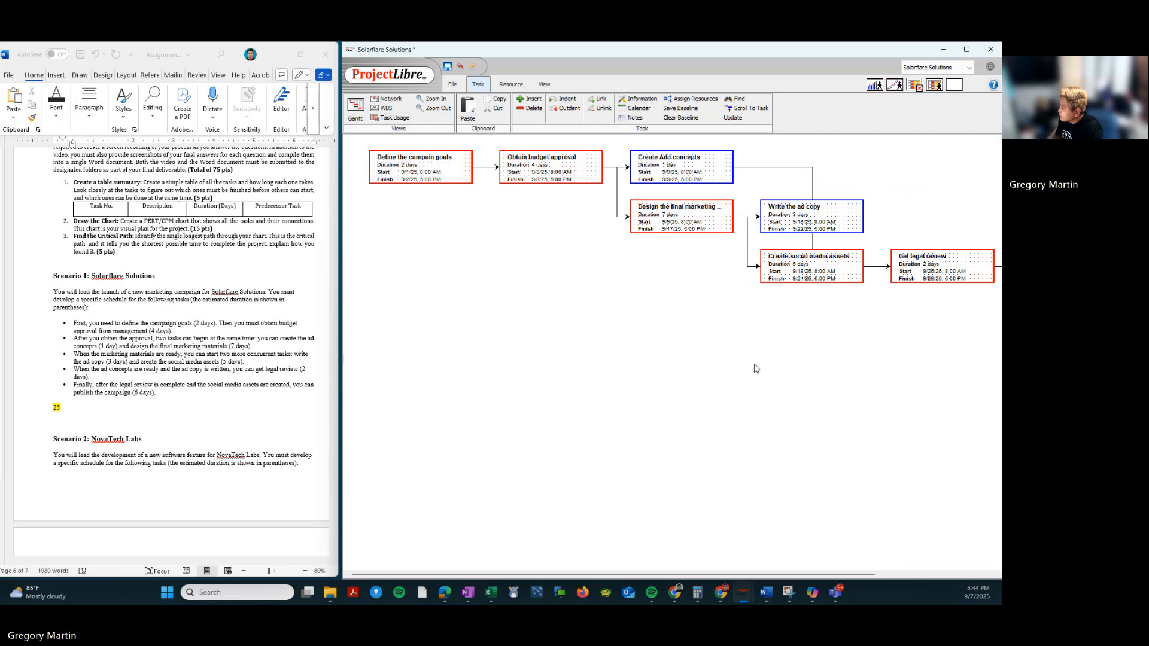
pyautogui.click(969, 50)
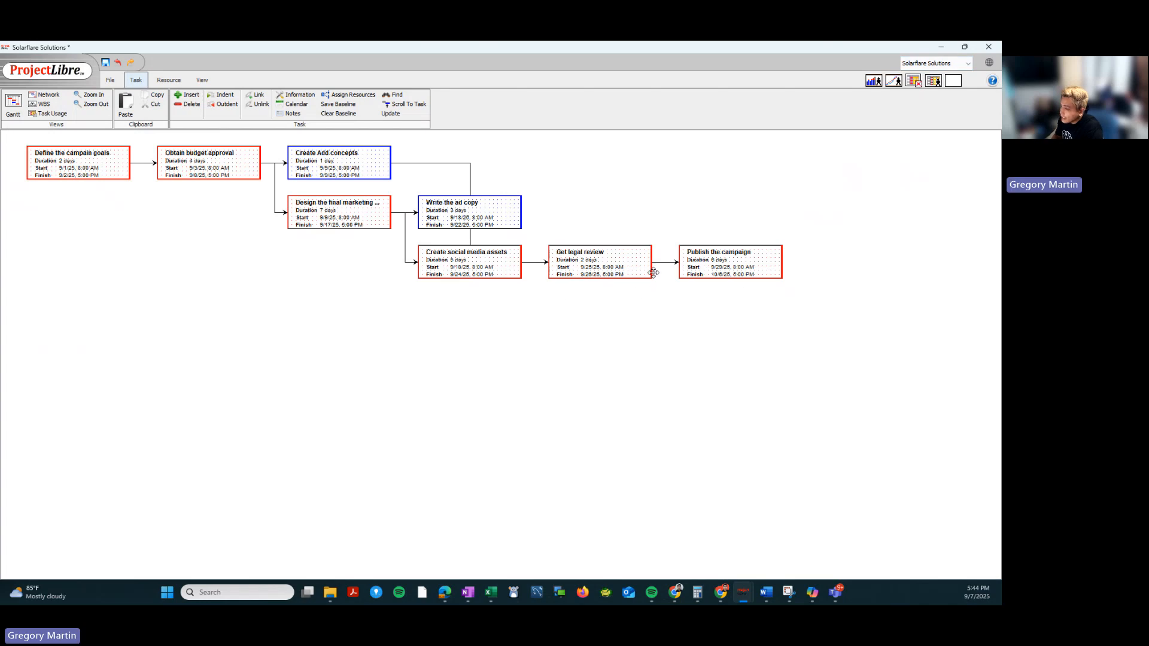
pyautogui.click(963, 47)
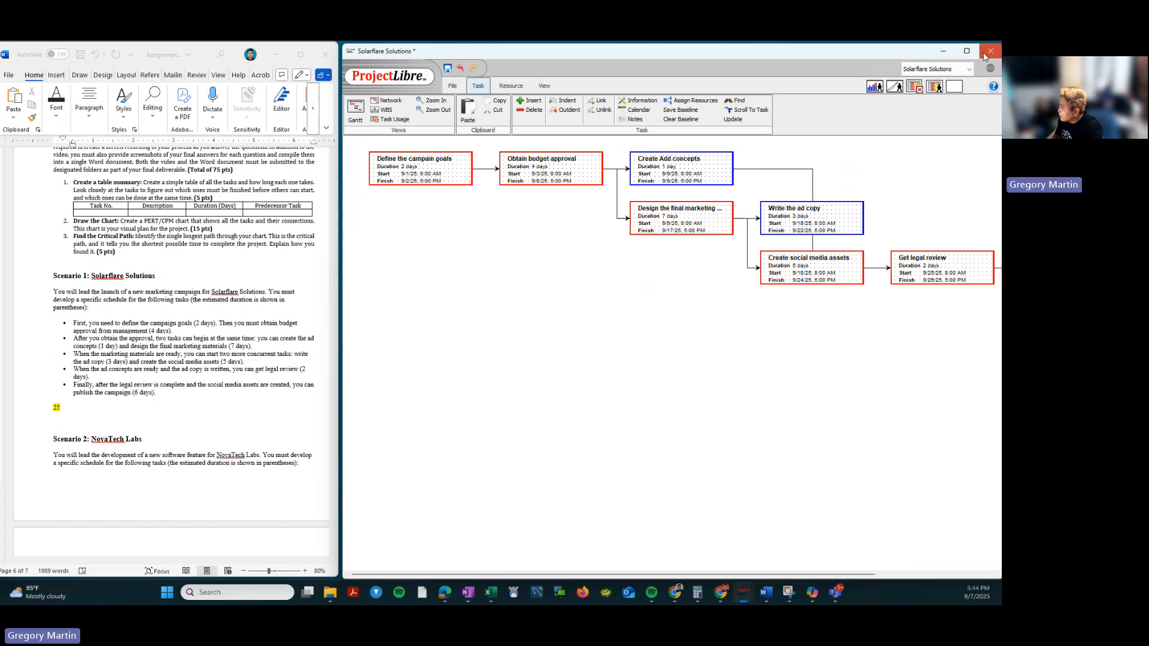
pyautogui.click(967, 52)
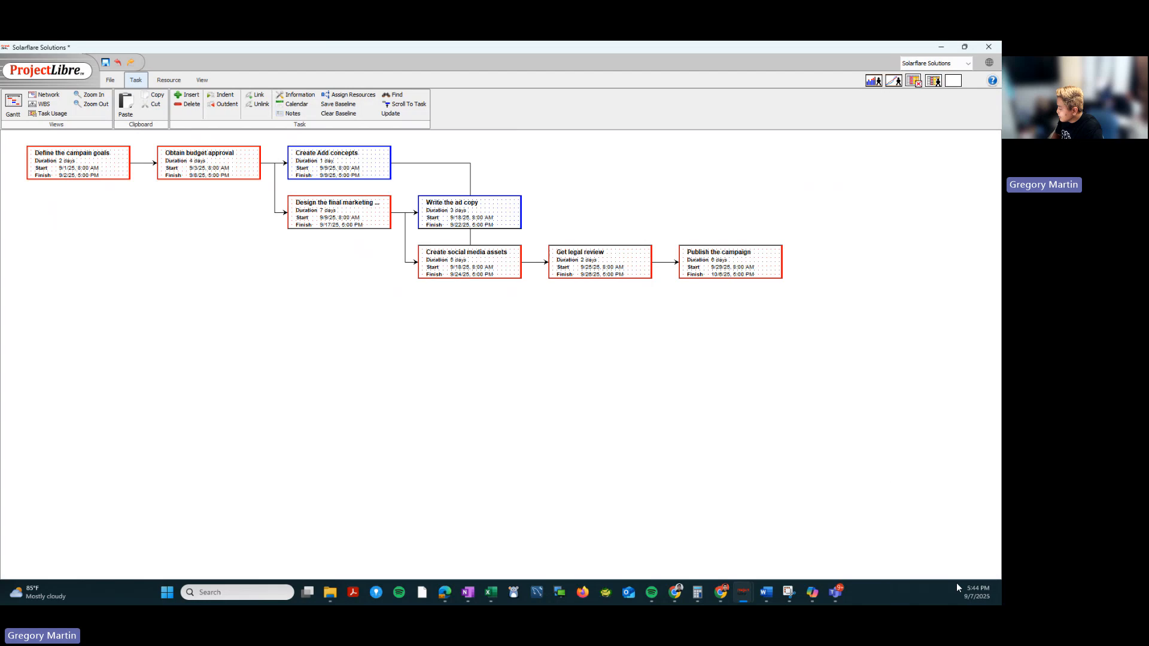
# Examine the Standard working calendar for September and October 2025, selecting October 6, and close it without changes.
pyautogui.click(978, 595)
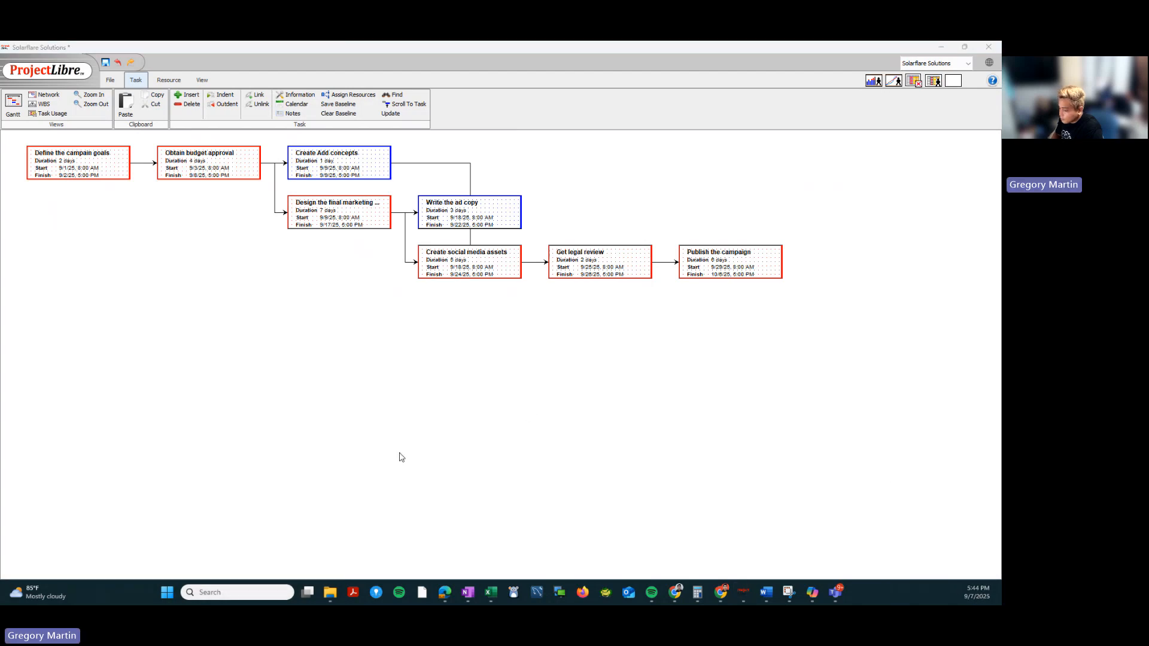
pyautogui.click(552, 404)
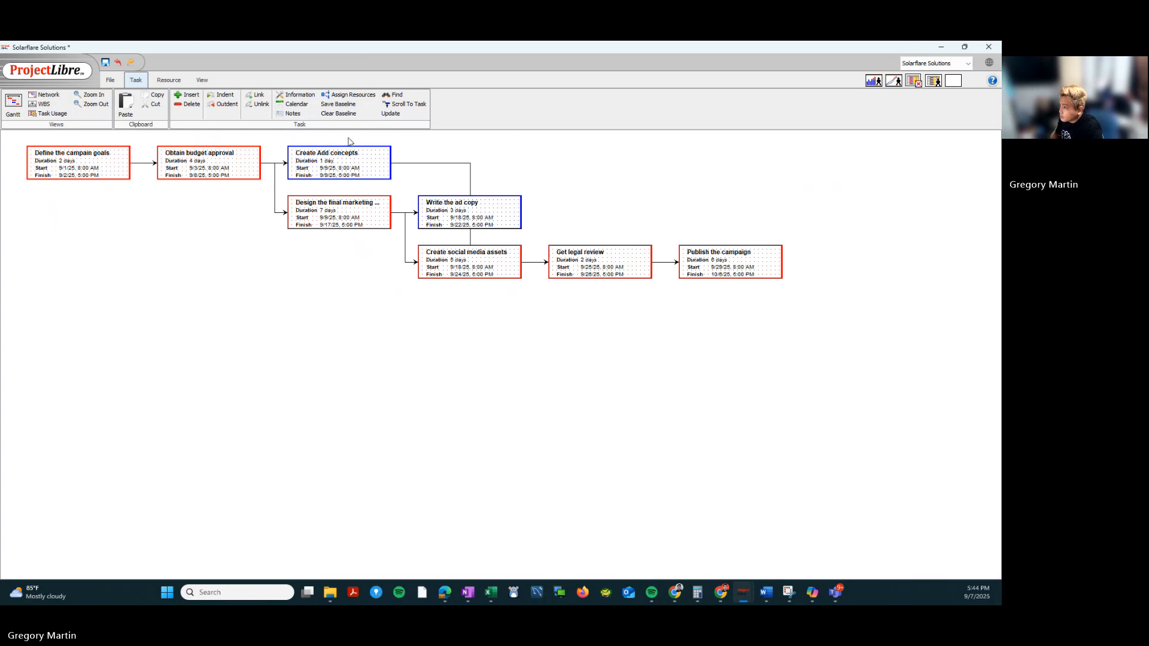
pyautogui.click(292, 104)
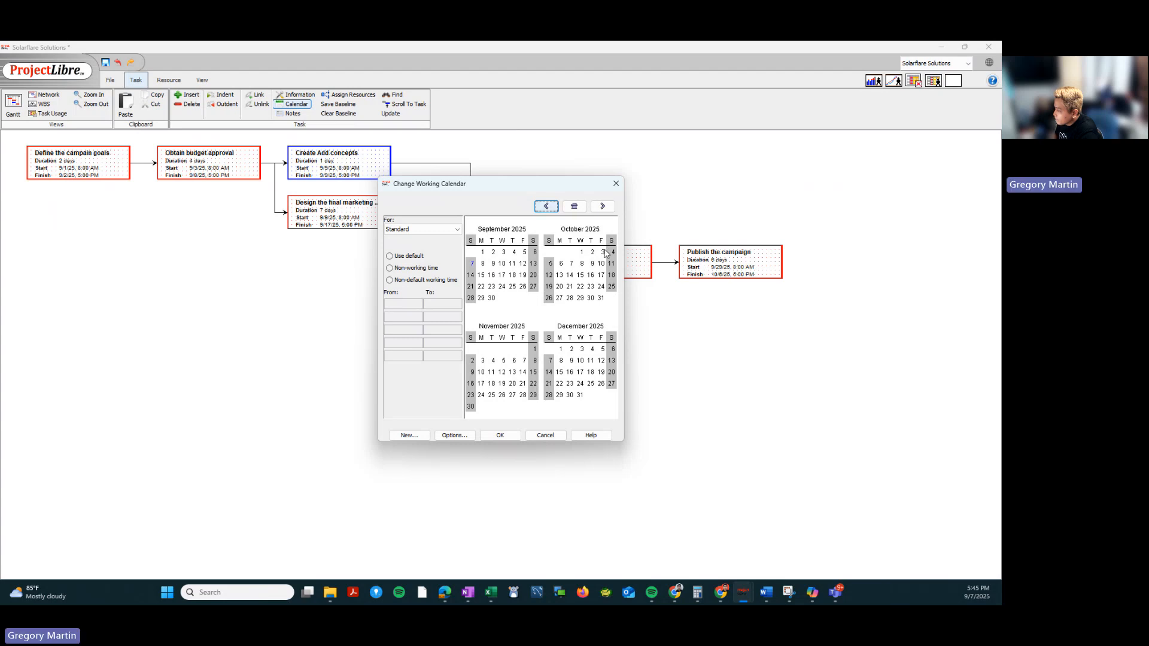
pyautogui.click(560, 264)
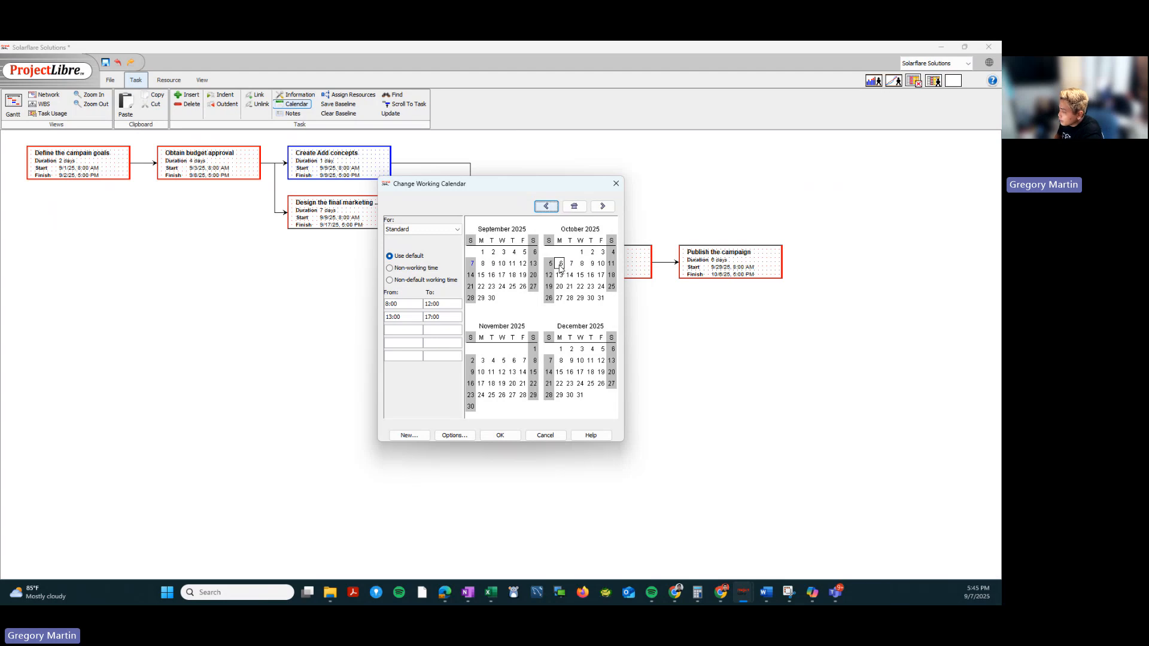
pyautogui.click(723, 276)
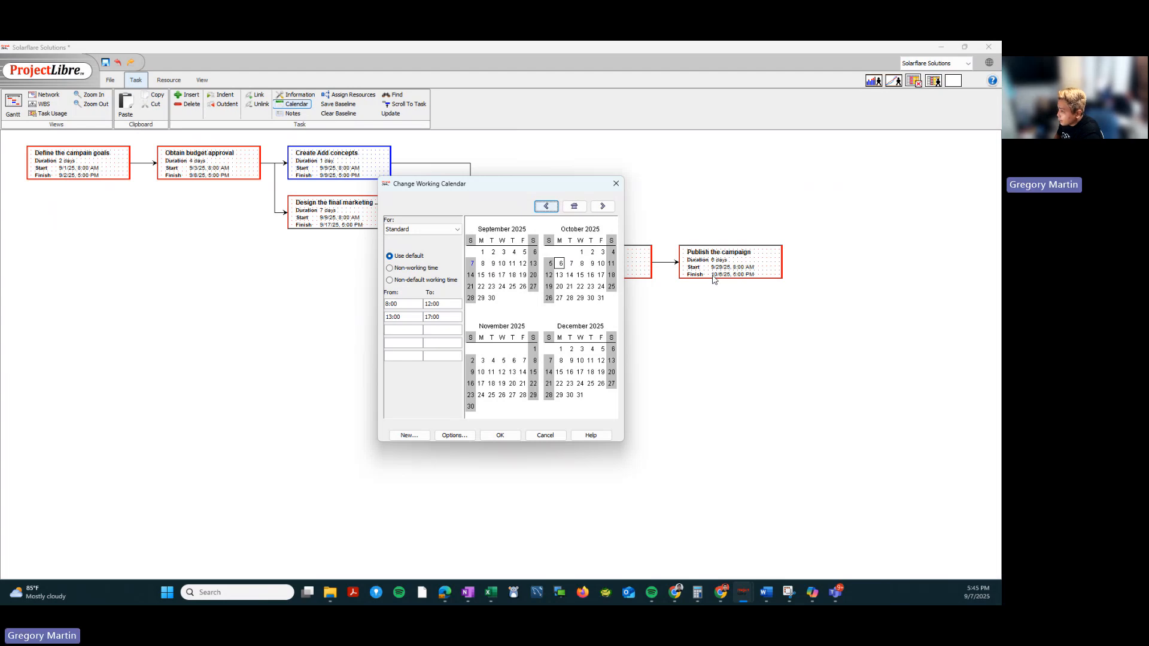
pyautogui.click(616, 185)
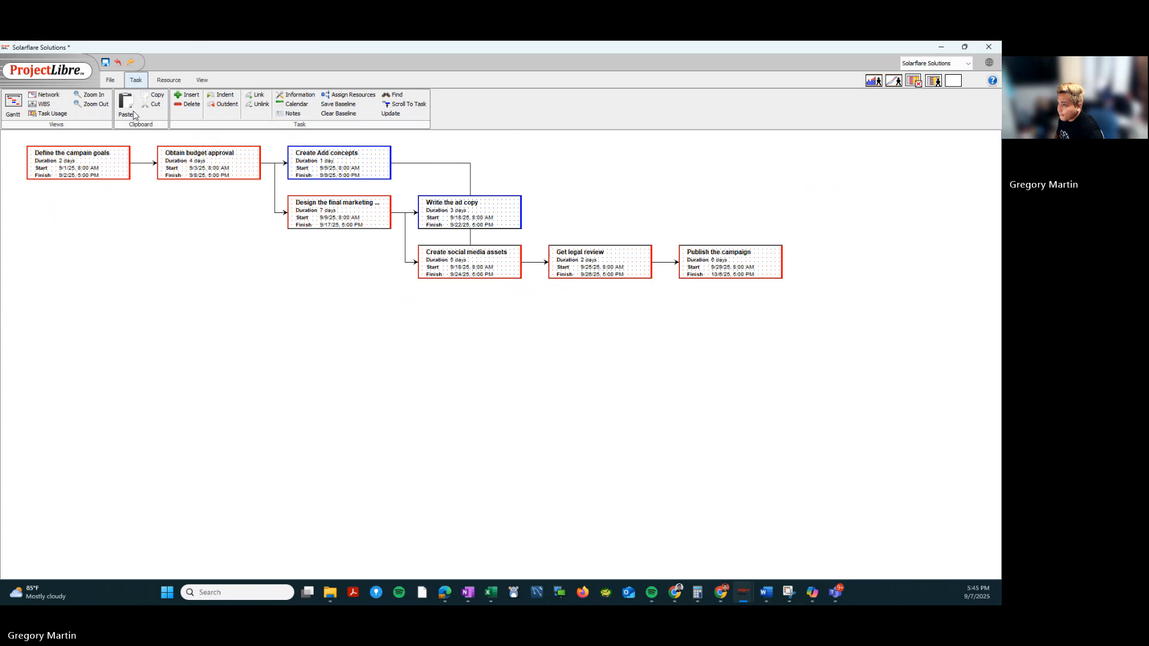
# Restore the network diagram window to its smaller size beside the assignment document.
pyautogui.click(106, 82)
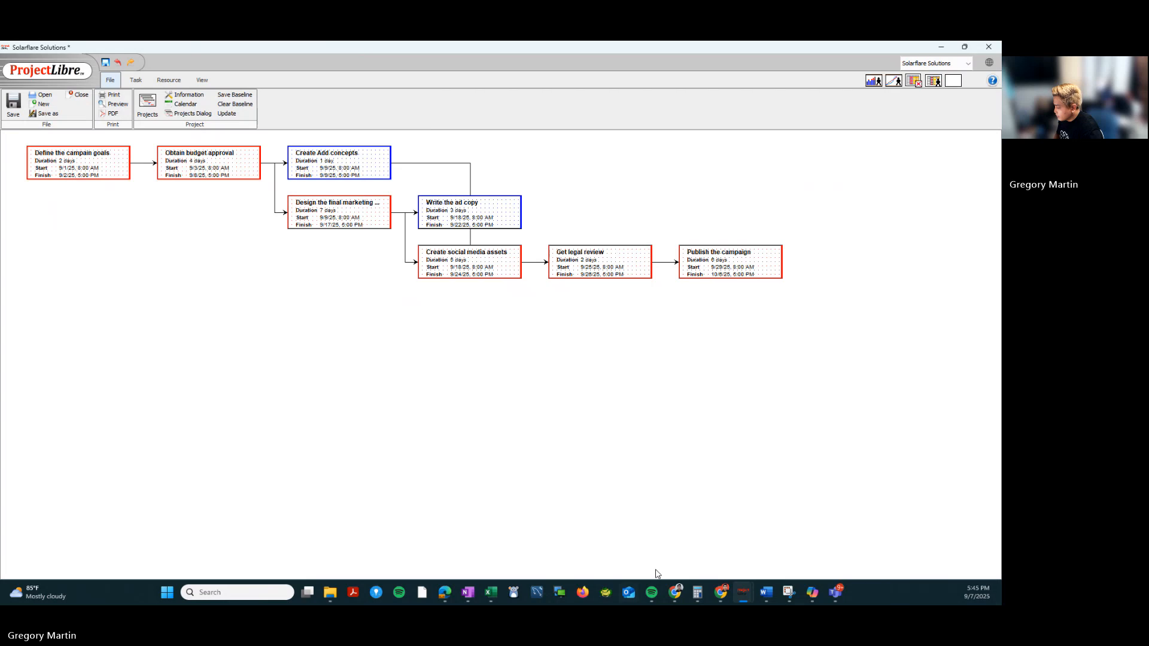
pyautogui.click(966, 47)
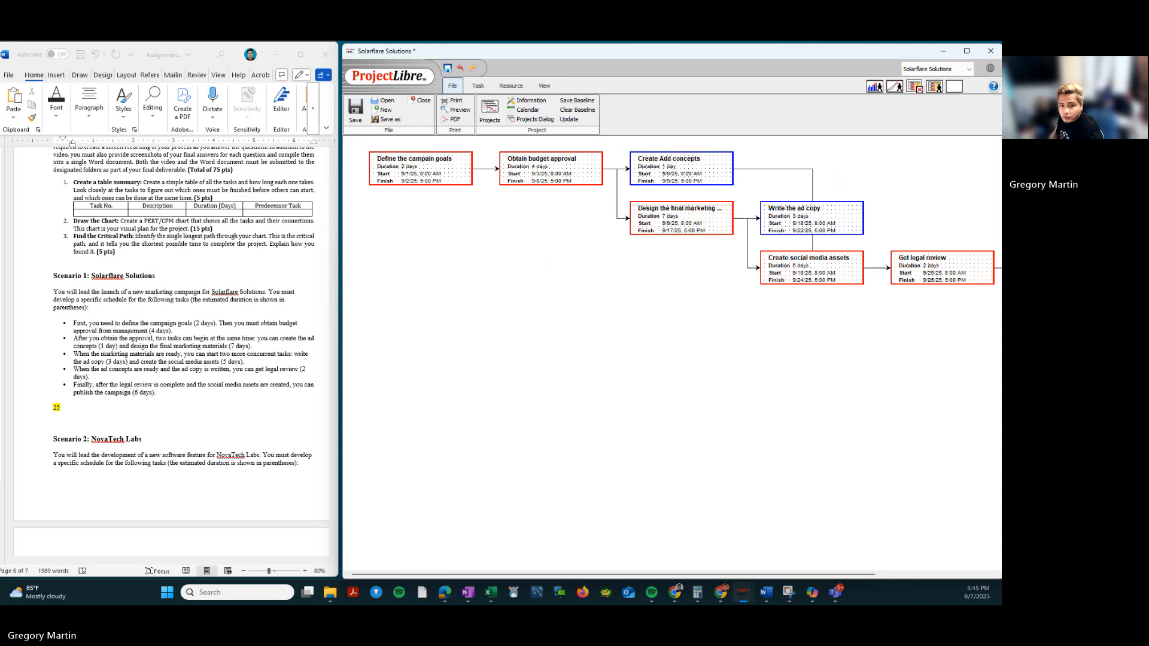
# View the network diagram through to its final task and change the highlighted number below Scenario 1 in the Word assignment document to 26.
pyautogui.click(233, 405)
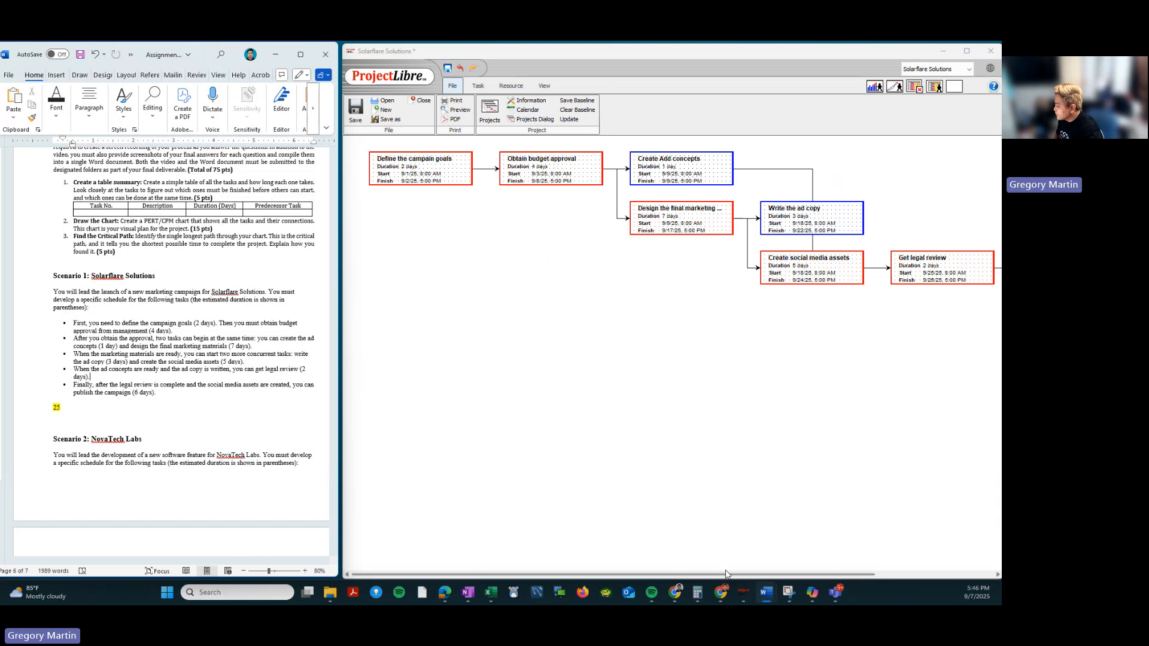
pyautogui.moveTo(728, 573)
pyautogui.mouseDown()
pyautogui.moveTo(853, 576)
pyautogui.moveTo(745, 576)
pyautogui.mouseUp()
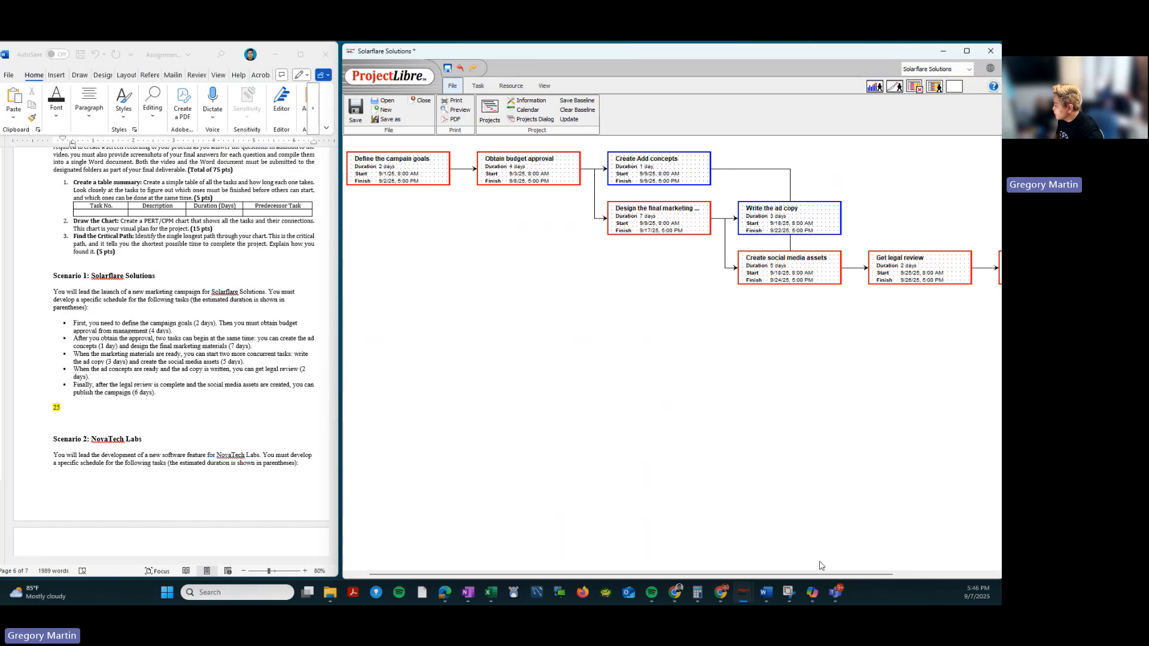
pyautogui.moveTo(845, 575); pyautogui.dragTo(945, 577)
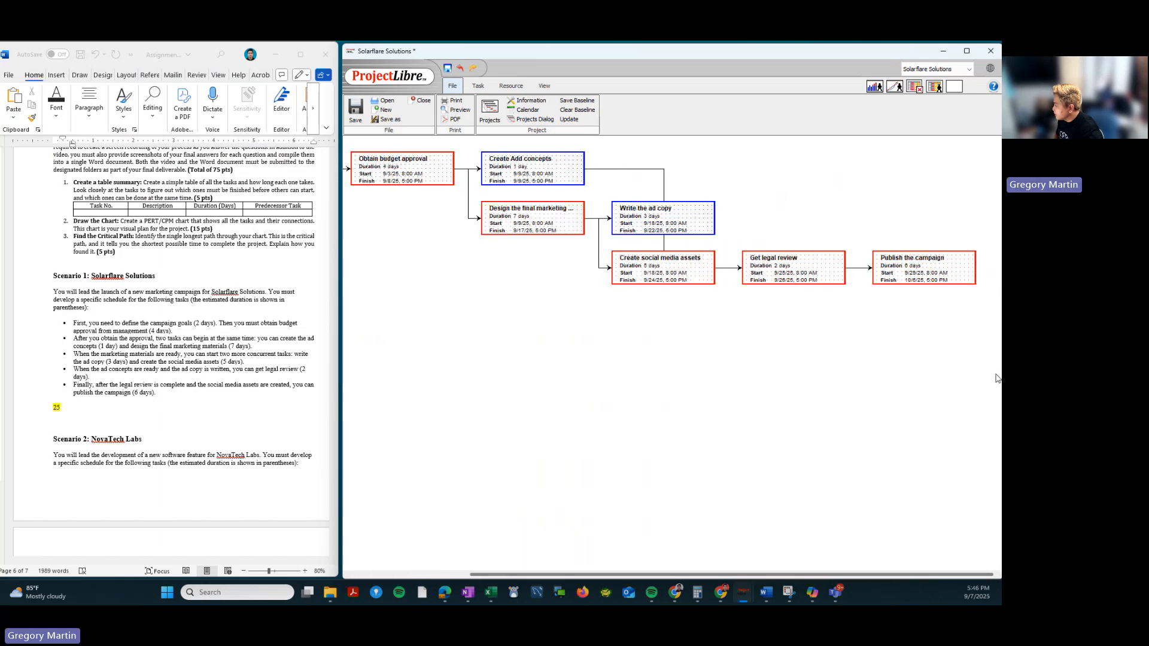
pyautogui.click(64, 408)
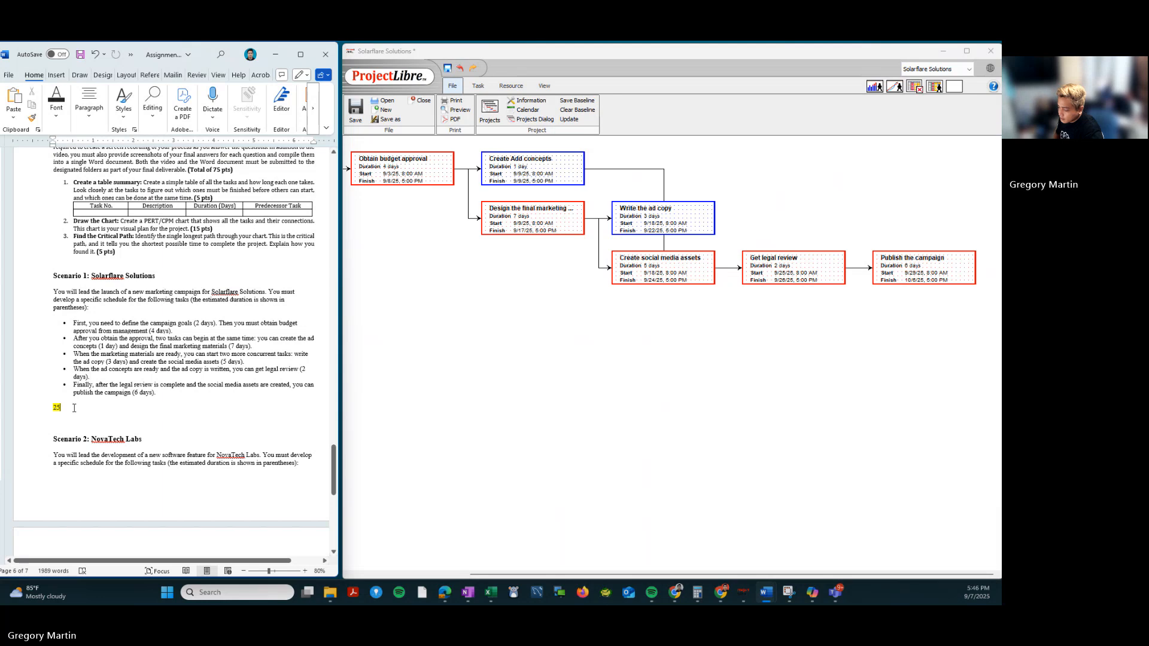
pyautogui.press('BackSpace')
pyautogui.write('6')
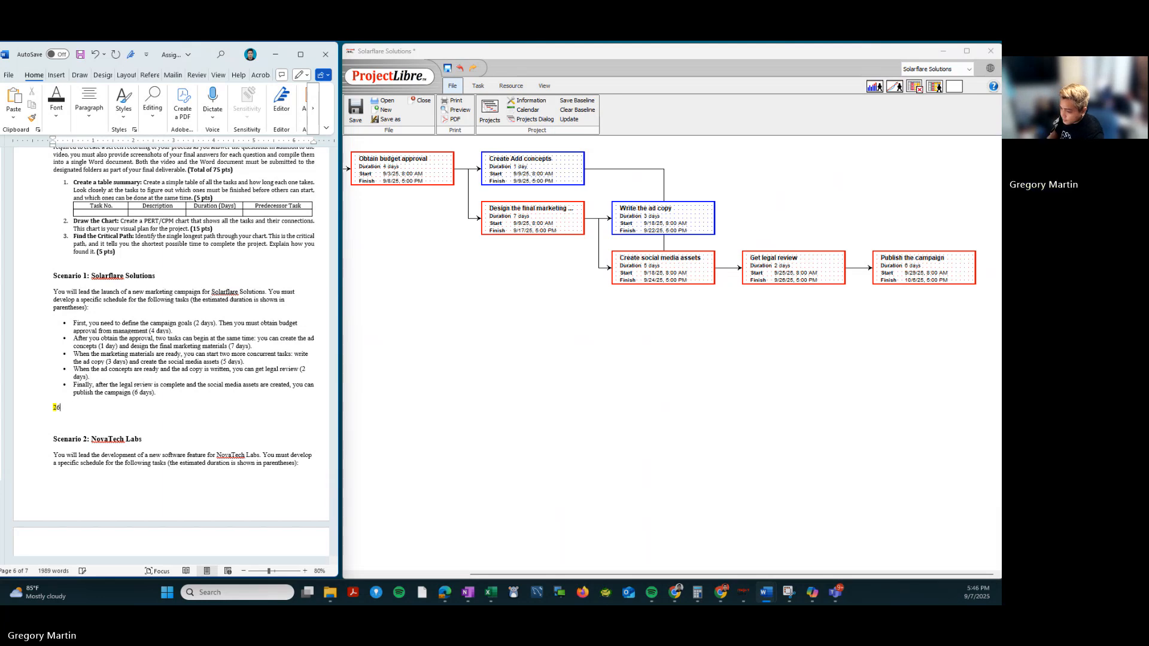
pyautogui.doubleClick(56, 407)
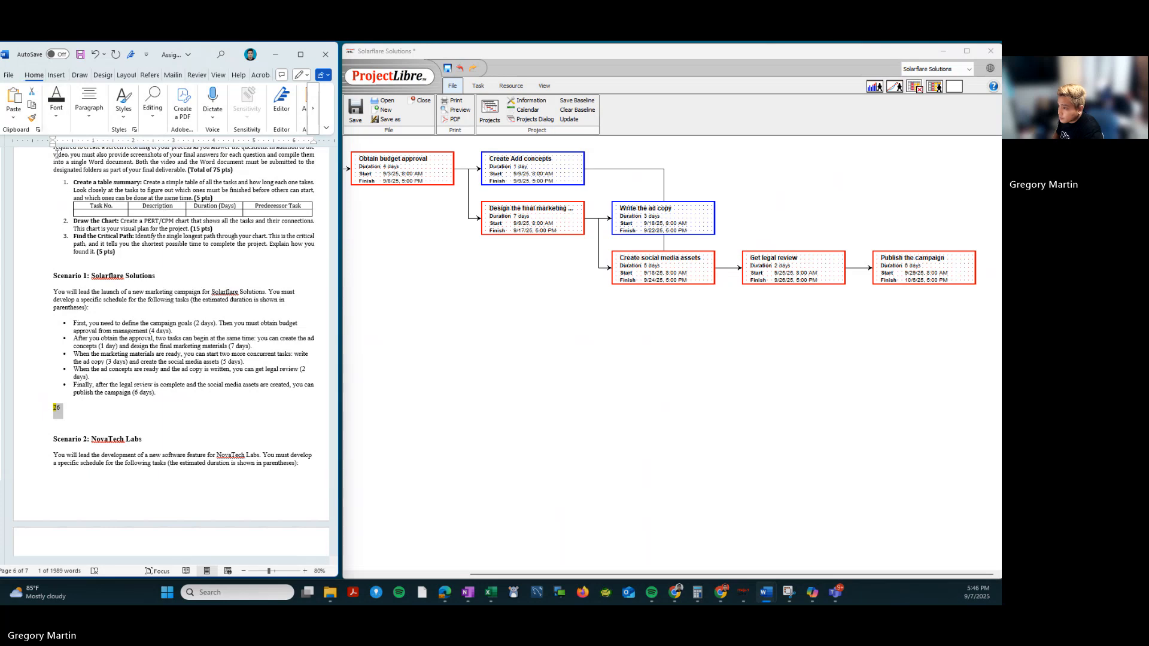
# Start a new project in ProjectLibre and copy "NovaTech Labs" from the Scenario 2 heading as the project name.
pyautogui.scroll(-3, 131, 496)
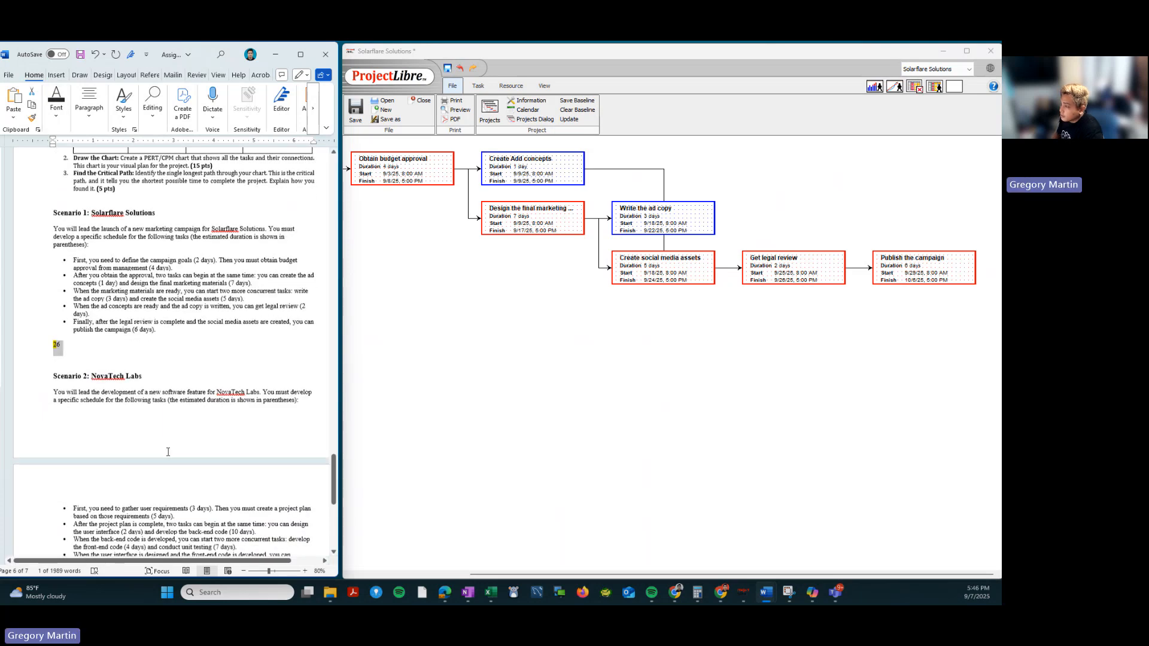
pyautogui.click(600, 401)
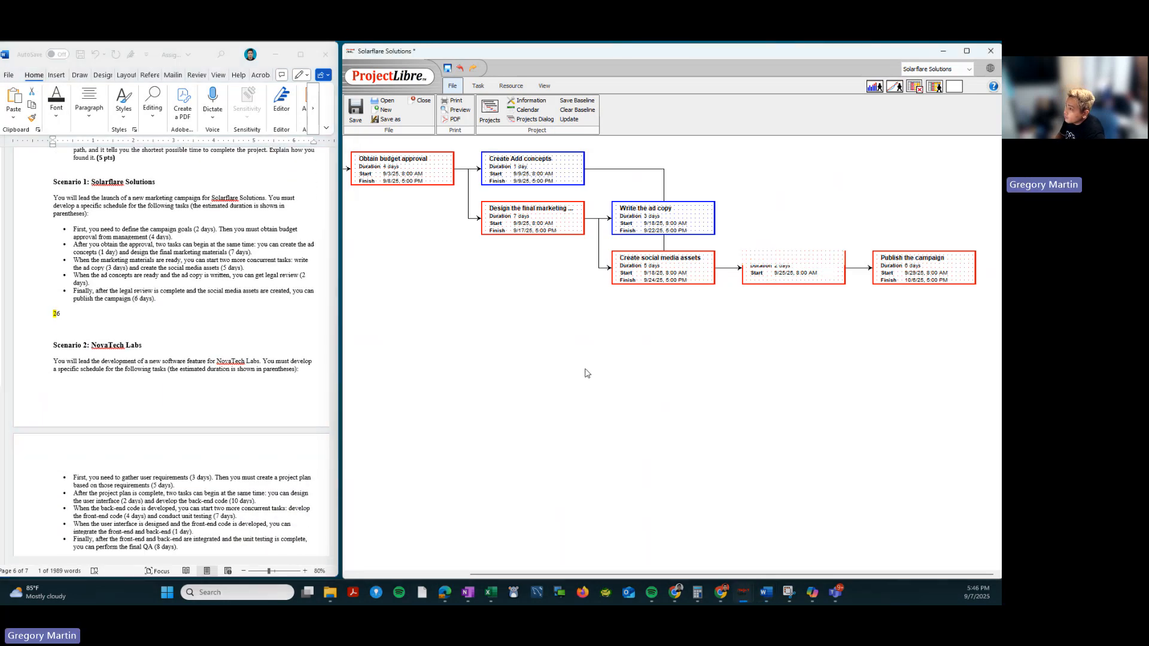
pyautogui.click(385, 110)
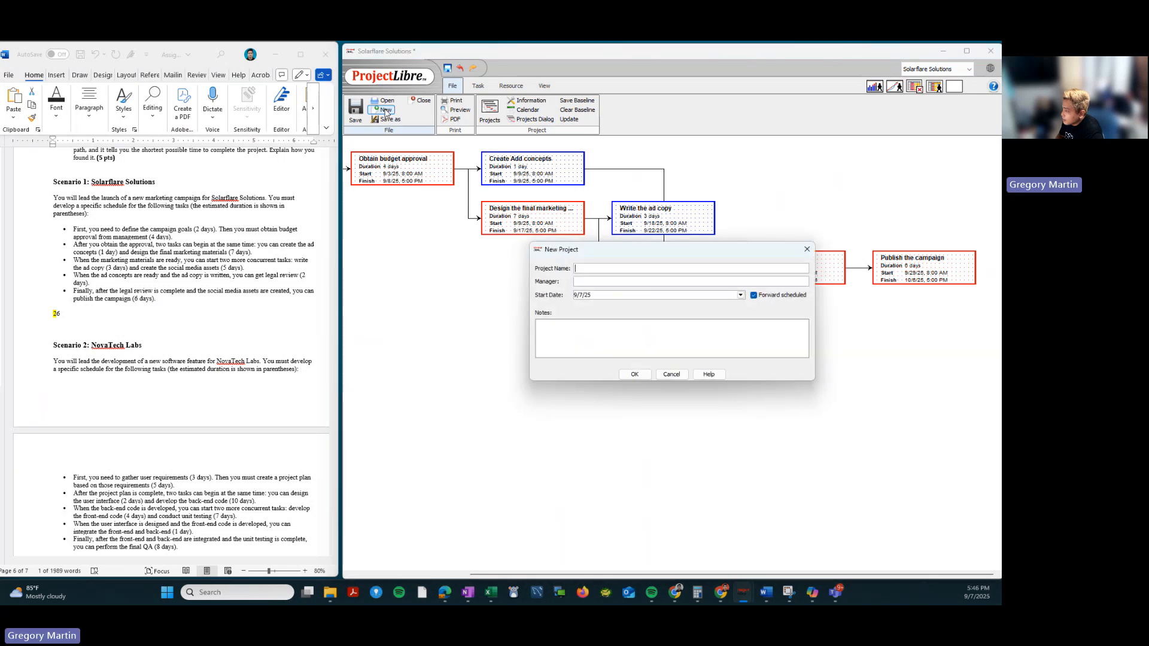
pyautogui.scroll(-4, 180, 300)
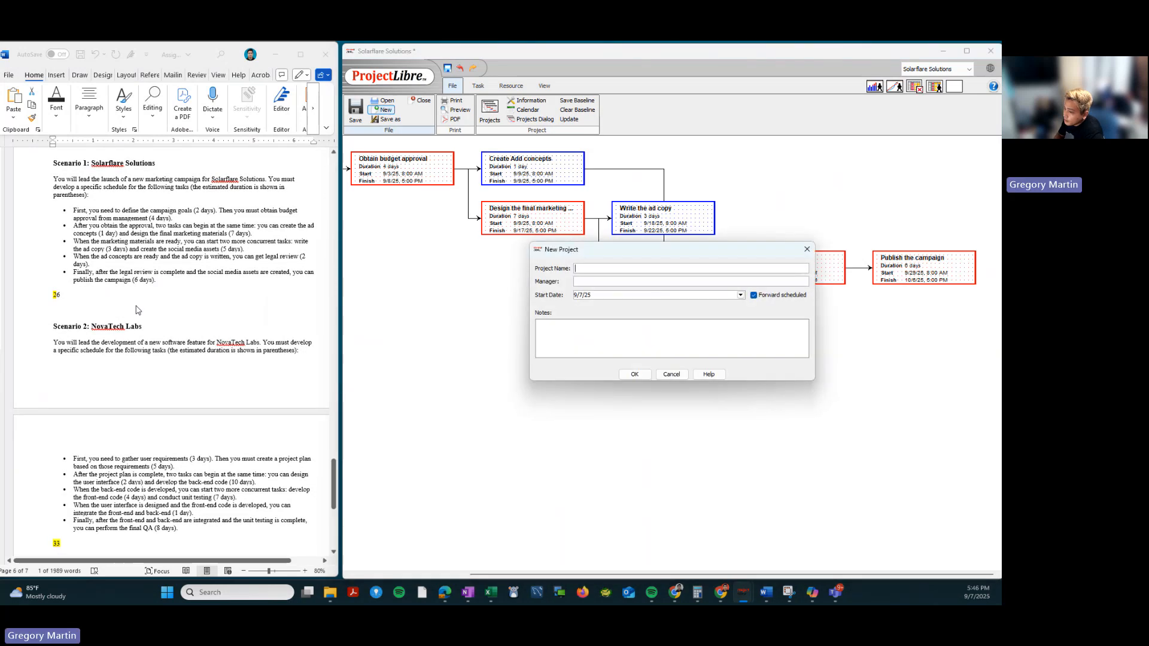
pyautogui.click(140, 268)
pyautogui.moveTo(149, 267); pyautogui.dragTo(89, 263)
pyautogui.hotkey('ctrl', 'c')
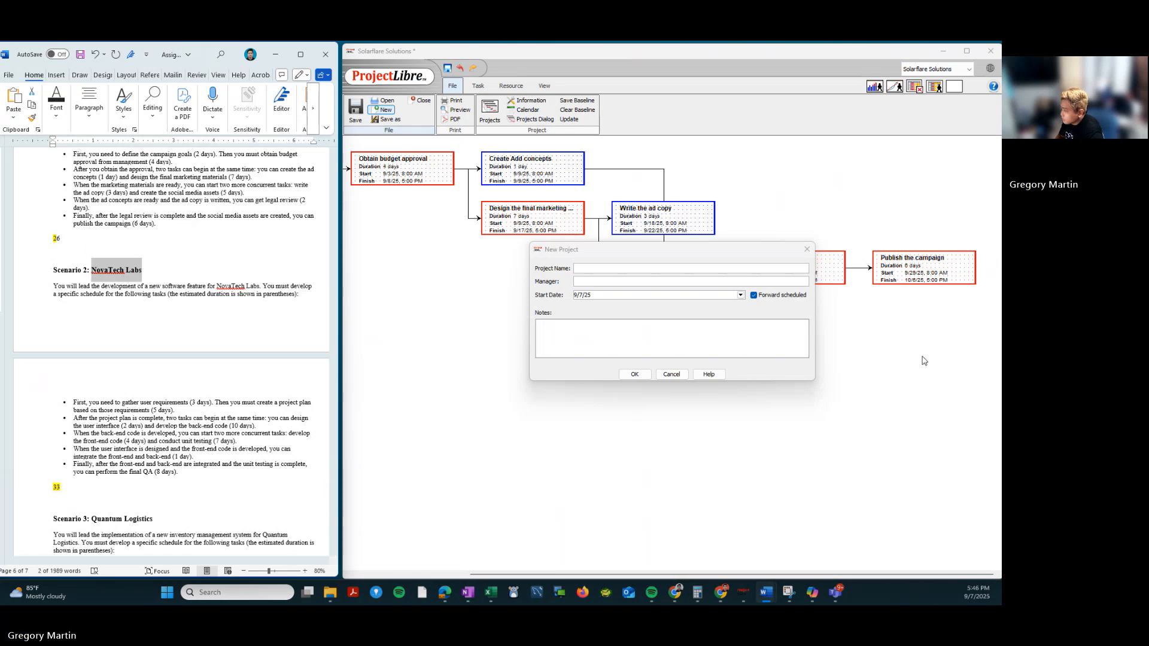
pyautogui.click(603, 269)
pyautogui.hotkey('ctrl', 'v')
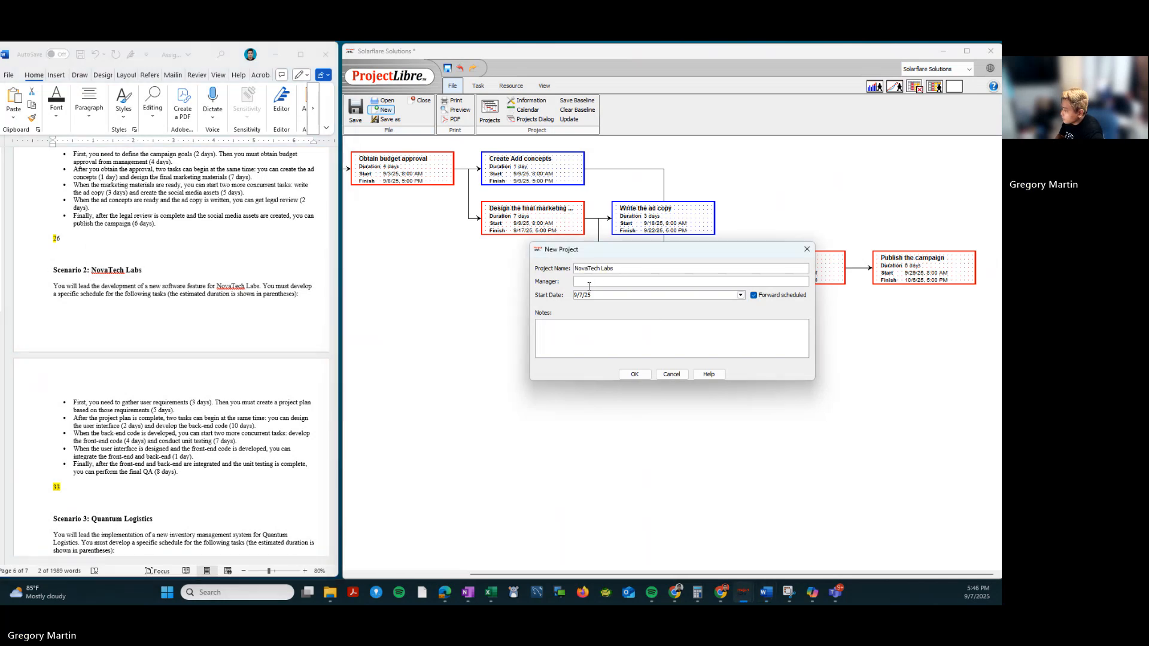
# Enter the manager's full name and set the new project's start date to 9/1/25.
pyautogui.write('Mar')
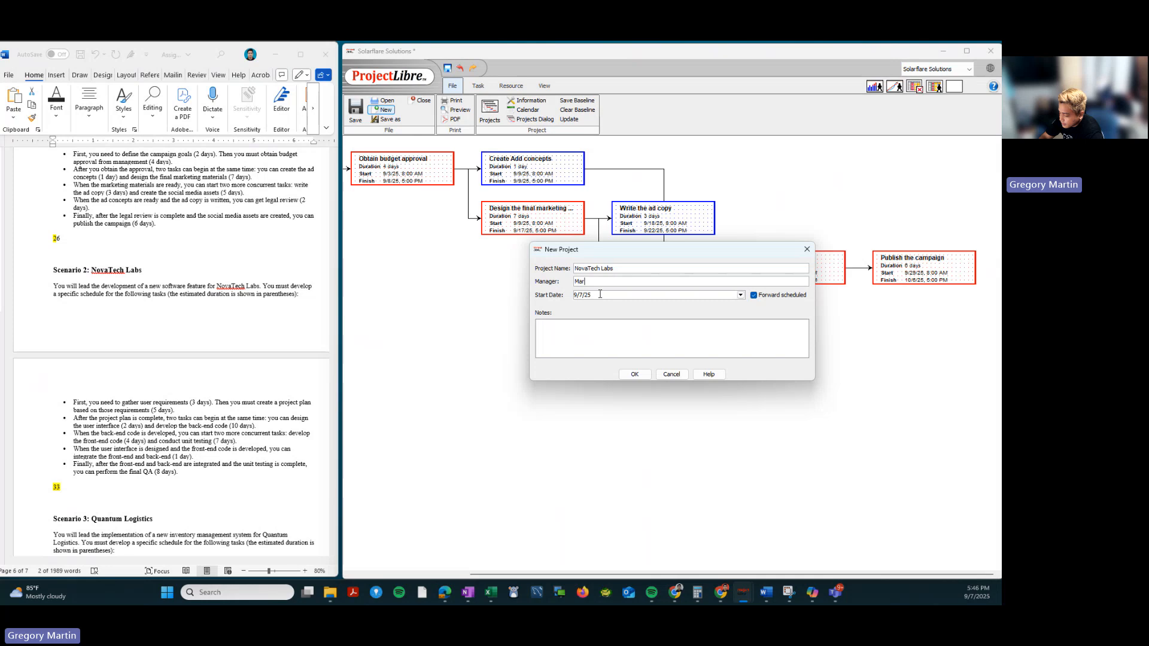
pyautogui.write('tin, Greg')
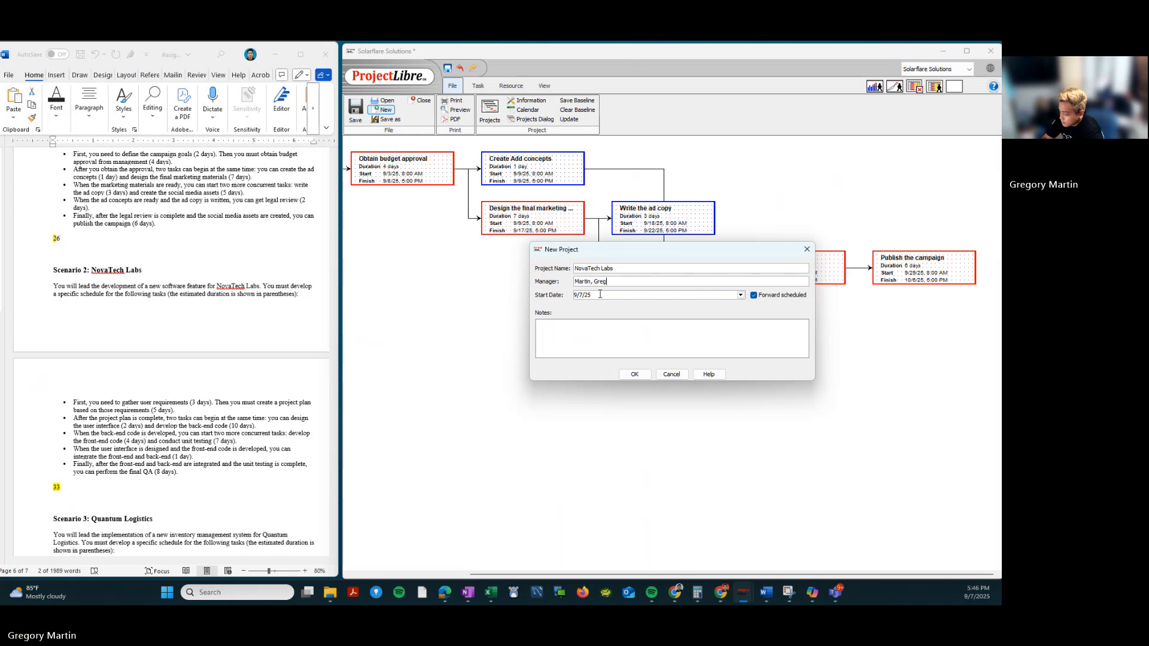
pyautogui.write('ory')
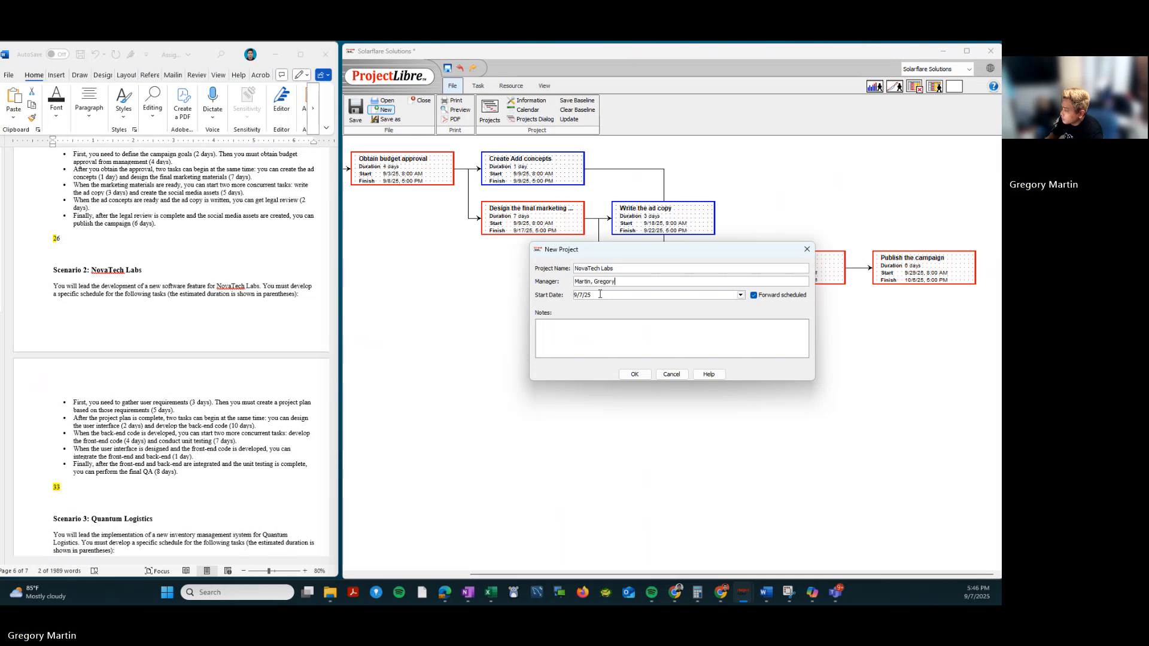
pyautogui.click(741, 297)
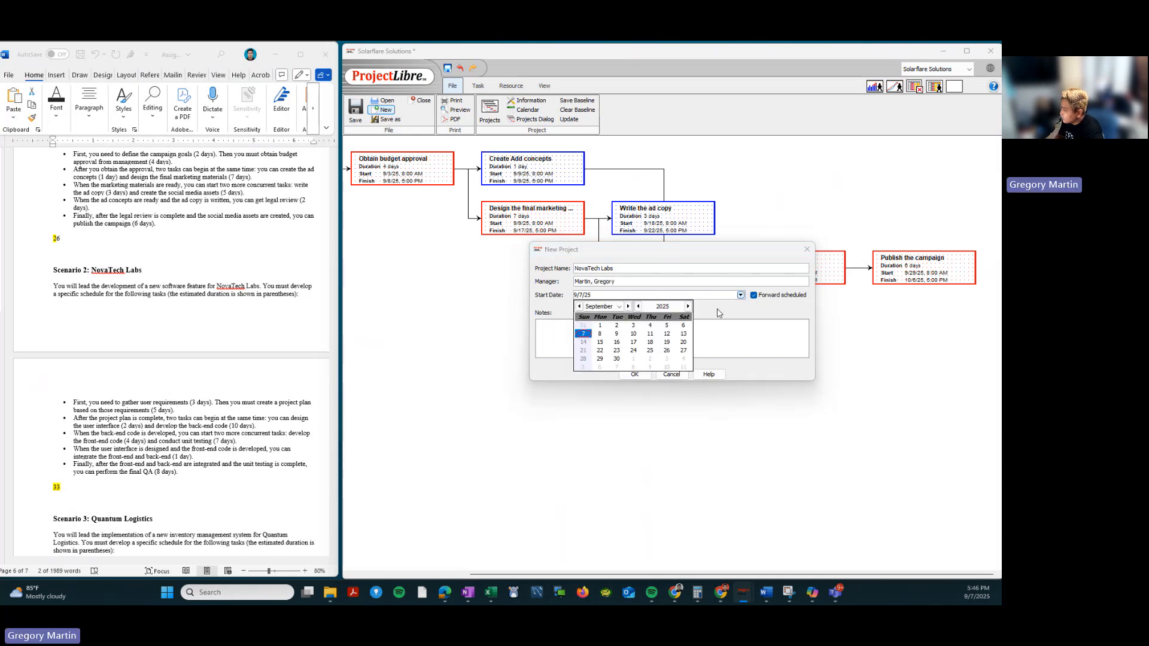
pyautogui.click(601, 326)
# Copy the Scenario 2 introduction and task list from the assignment into the project notes and create the project.
pyautogui.scroll(-3, 15, 195)
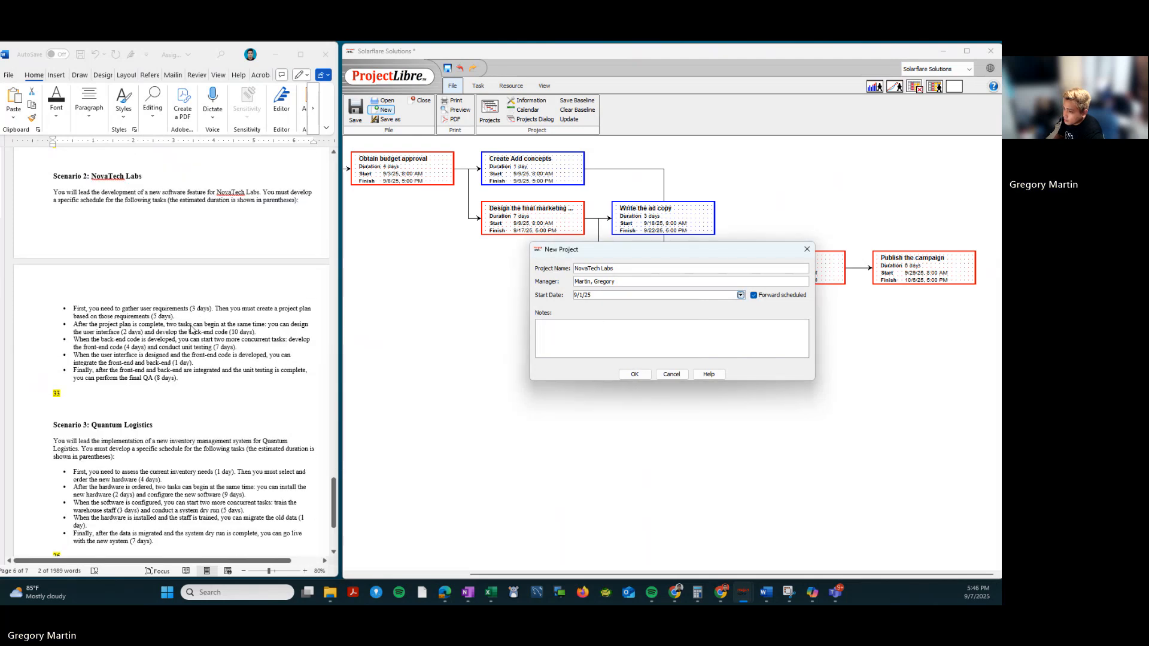
pyautogui.click(72, 239)
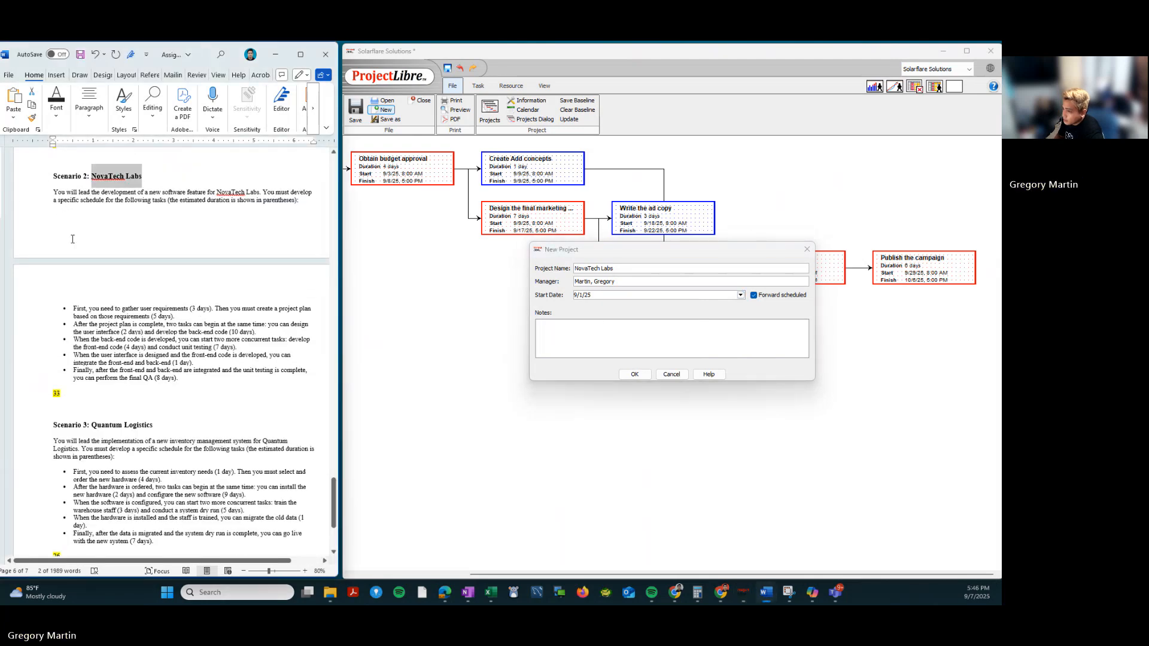
pyautogui.moveTo(55, 191); pyautogui.dragTo(232, 386)
pyautogui.hotkey('ctrl', 'c')
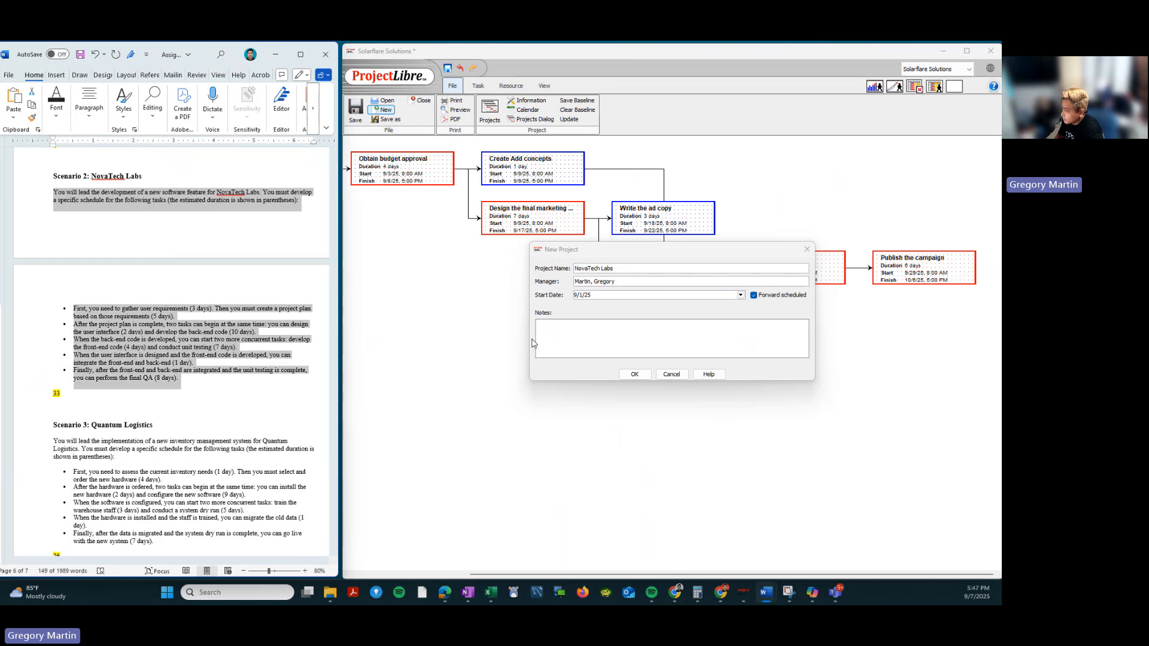
pyautogui.click(627, 350)
pyautogui.hotkey('ctrl', 'v')
pyautogui.click(634, 374)
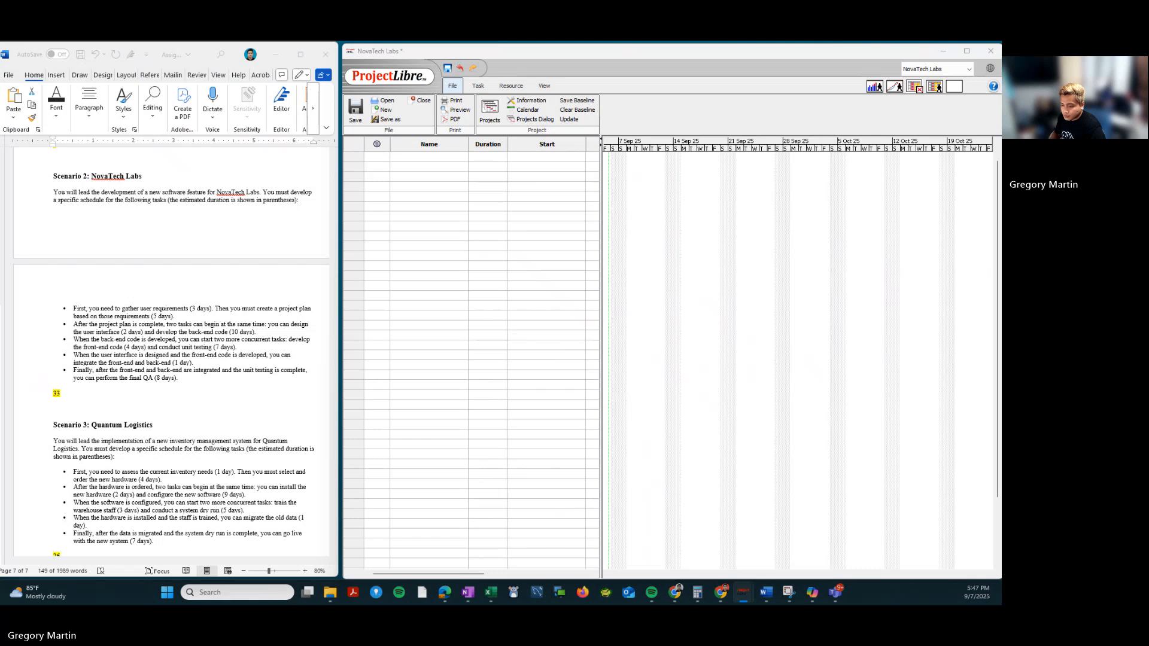
pyautogui.press('super+d')
pyautogui.press('super+d')
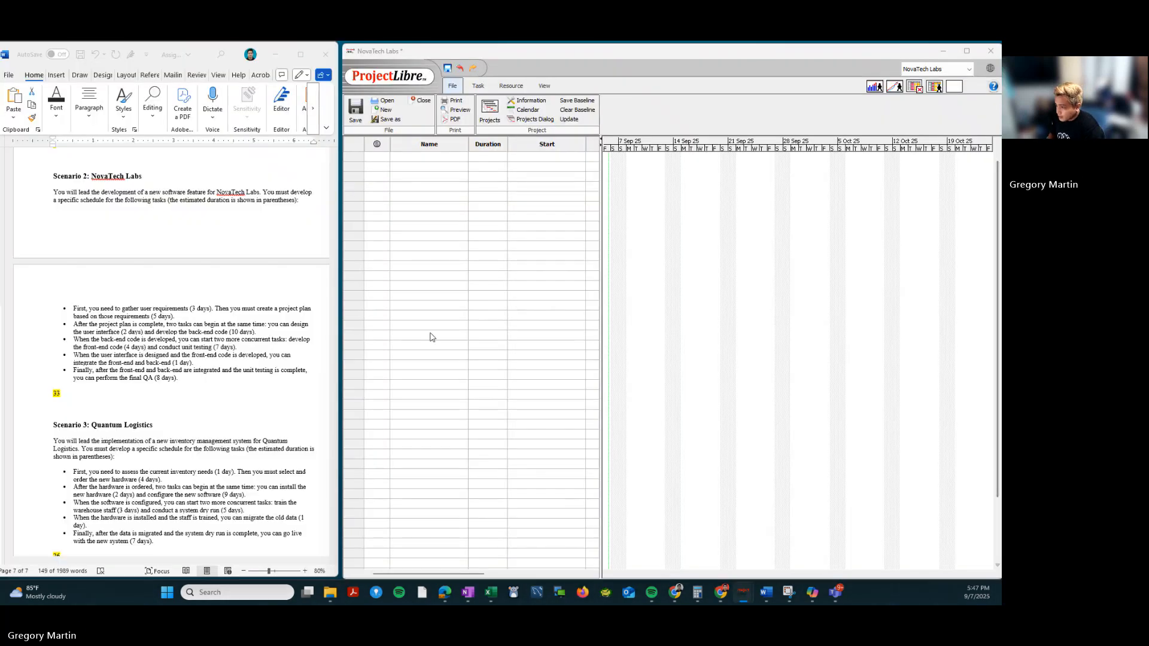
# Add the task "Gather user requirements" in row 1 with a 3-day duration.
pyautogui.scroll(-1, 271, 307)
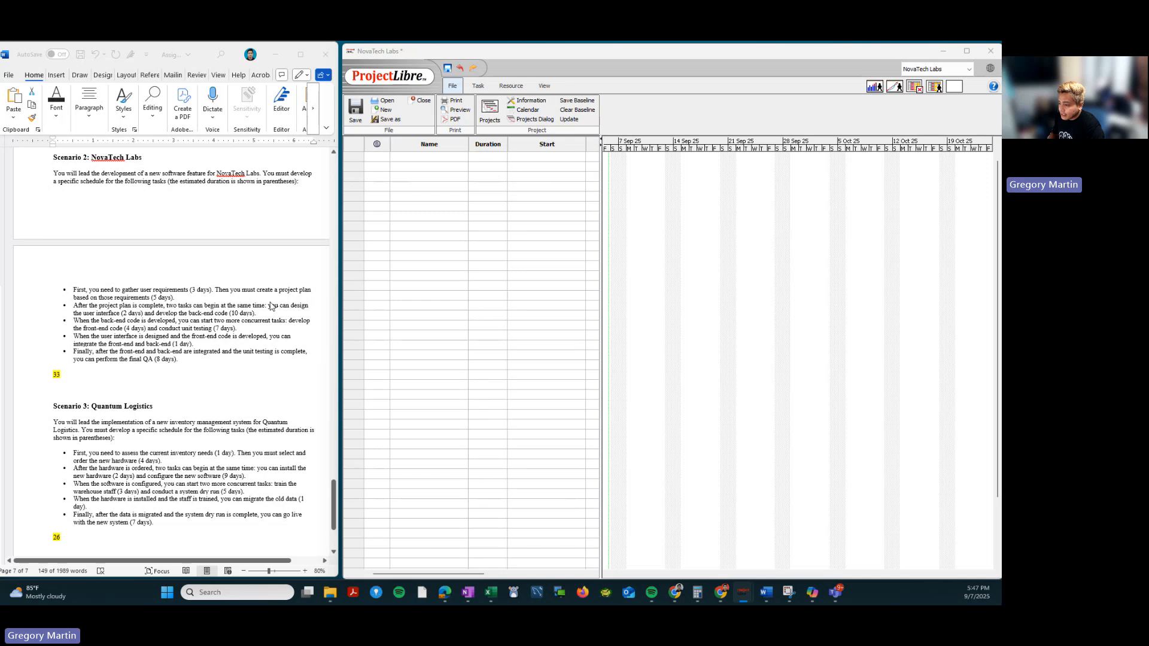
pyautogui.scroll(-1, 271, 307)
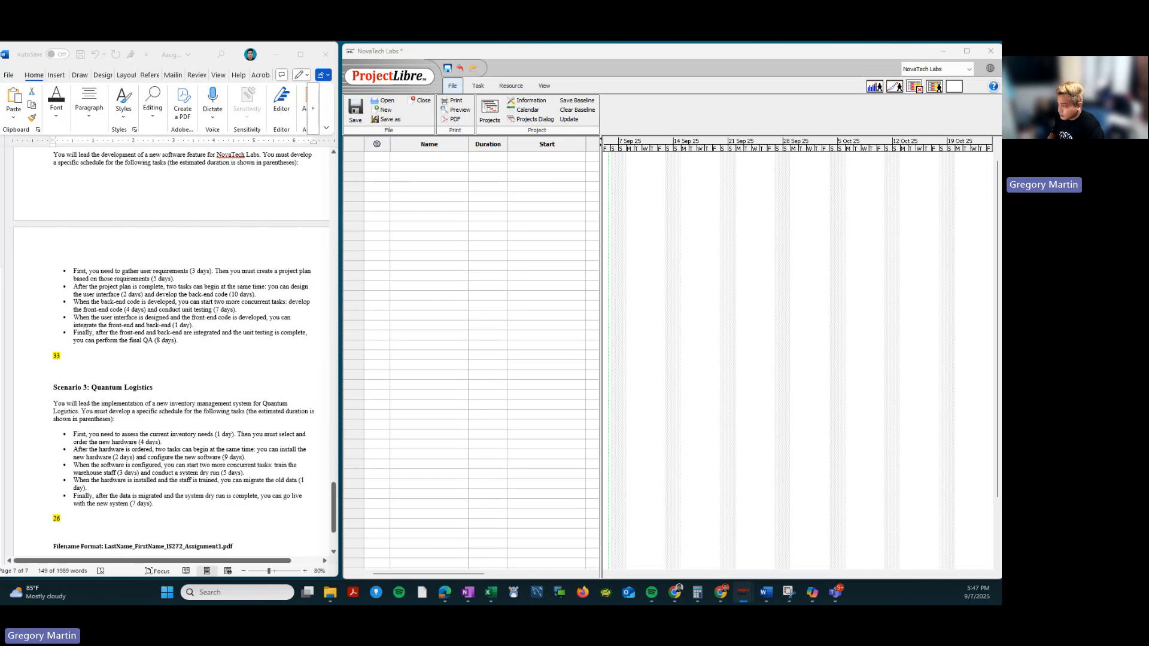
pyautogui.click(458, 158)
pyautogui.hotkey('ctrl', 'v')
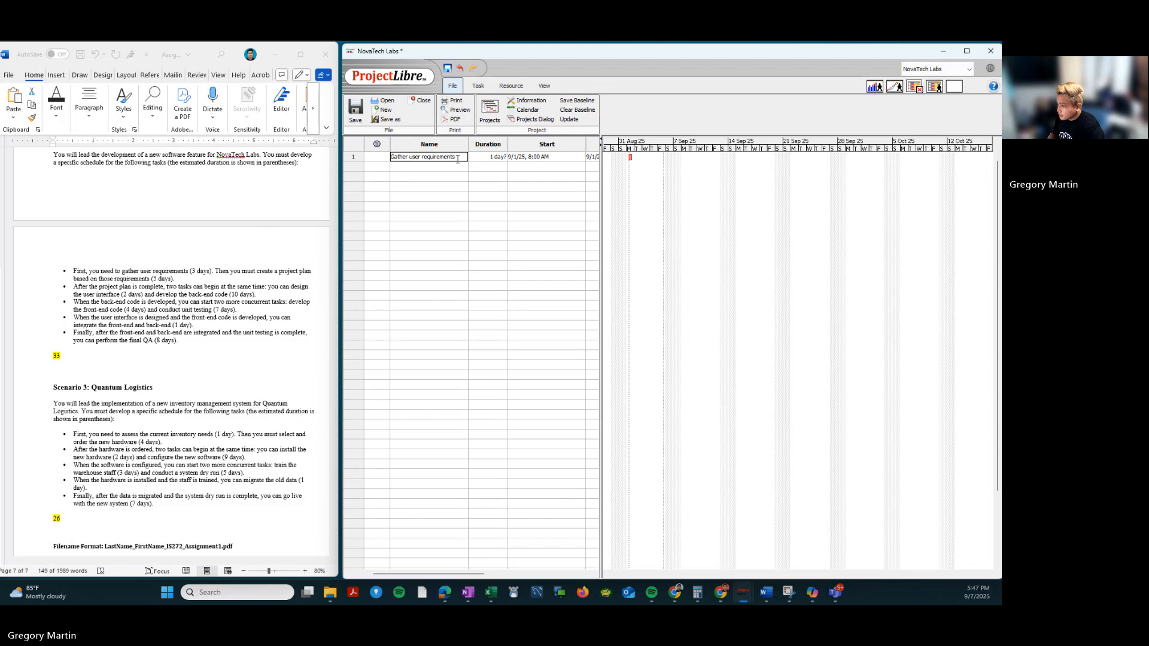
pyautogui.doubleClick(480, 157)
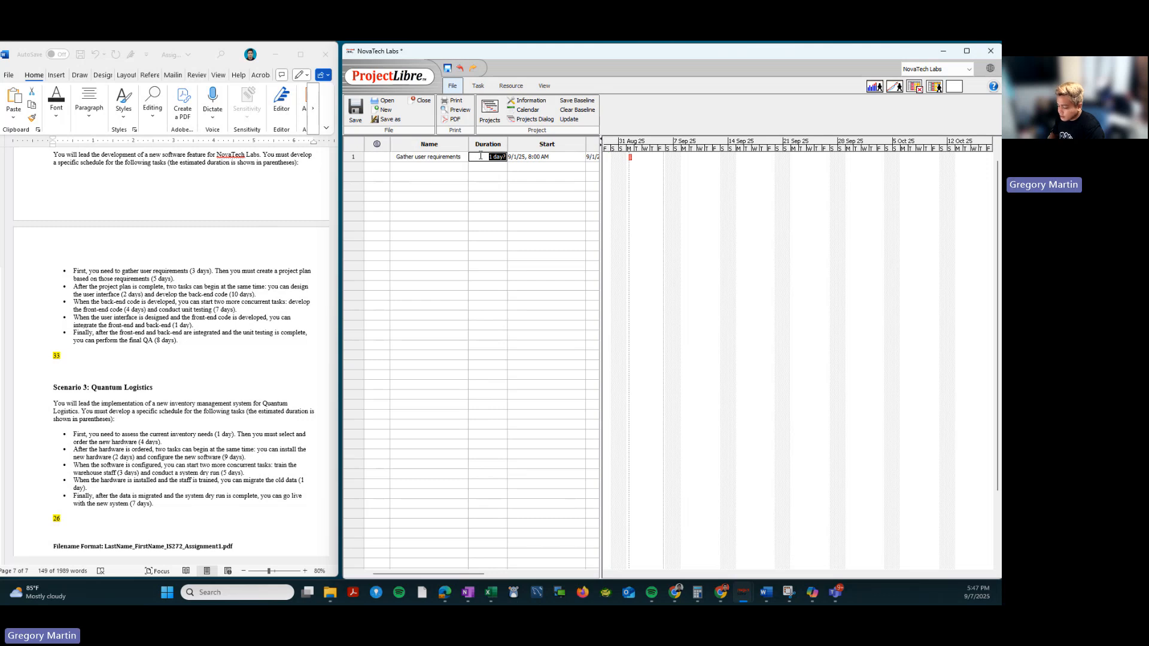
pyautogui.write('3')
pyautogui.click(488, 206)
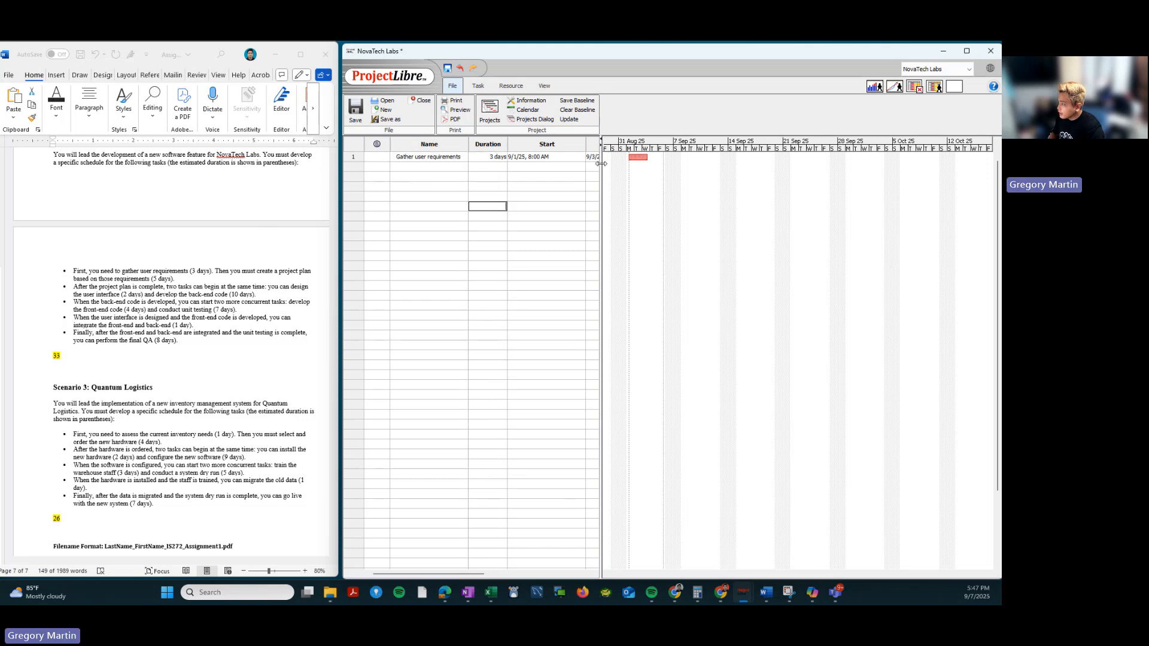
# Widen the task table and add "Create a project plan" in row 2 with a 5-day duration and task 1 as predecessor.
pyautogui.moveTo(601, 164); pyautogui.dragTo(704, 175)
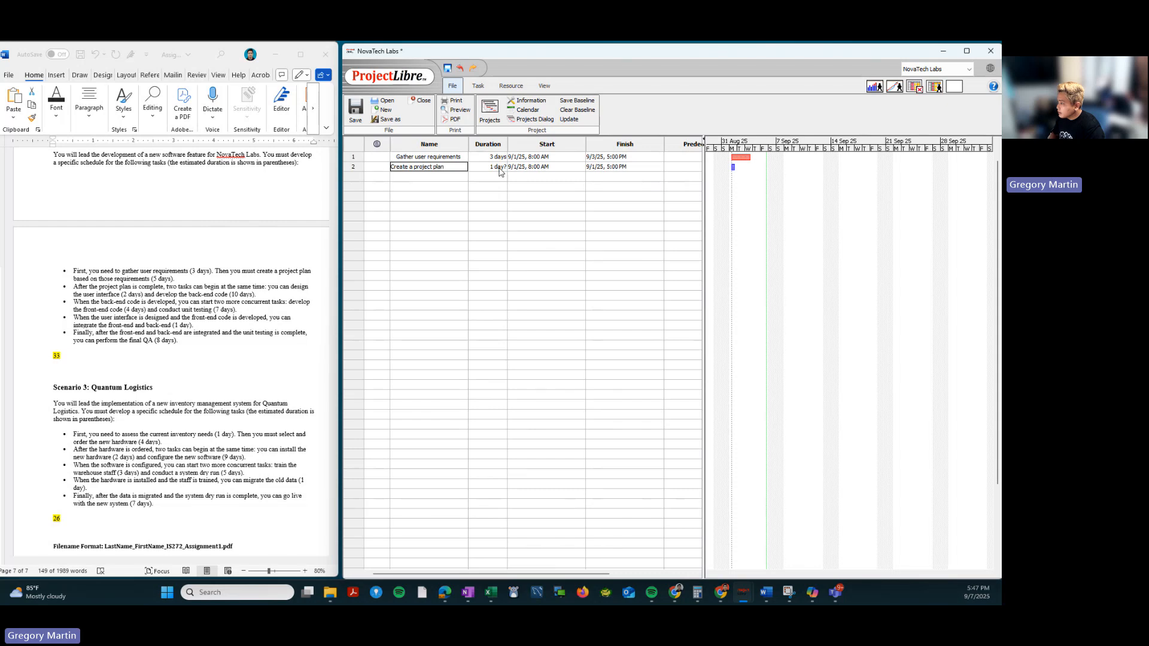
pyautogui.doubleClick(488, 168)
pyautogui.write('5')
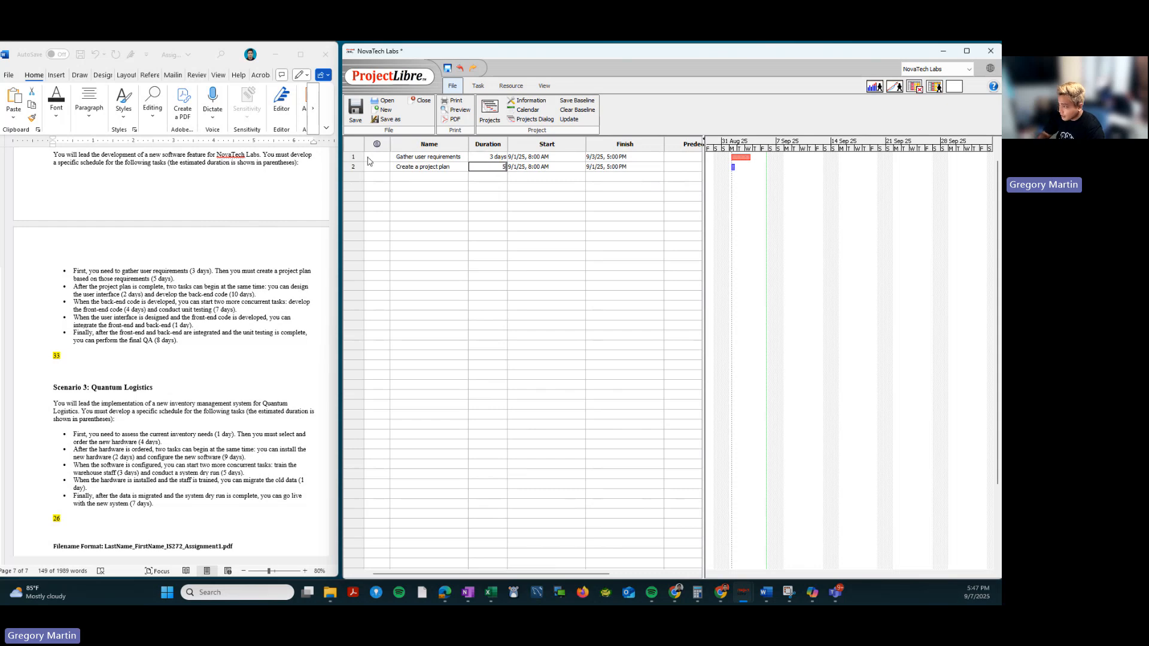
pyautogui.press('Tab')
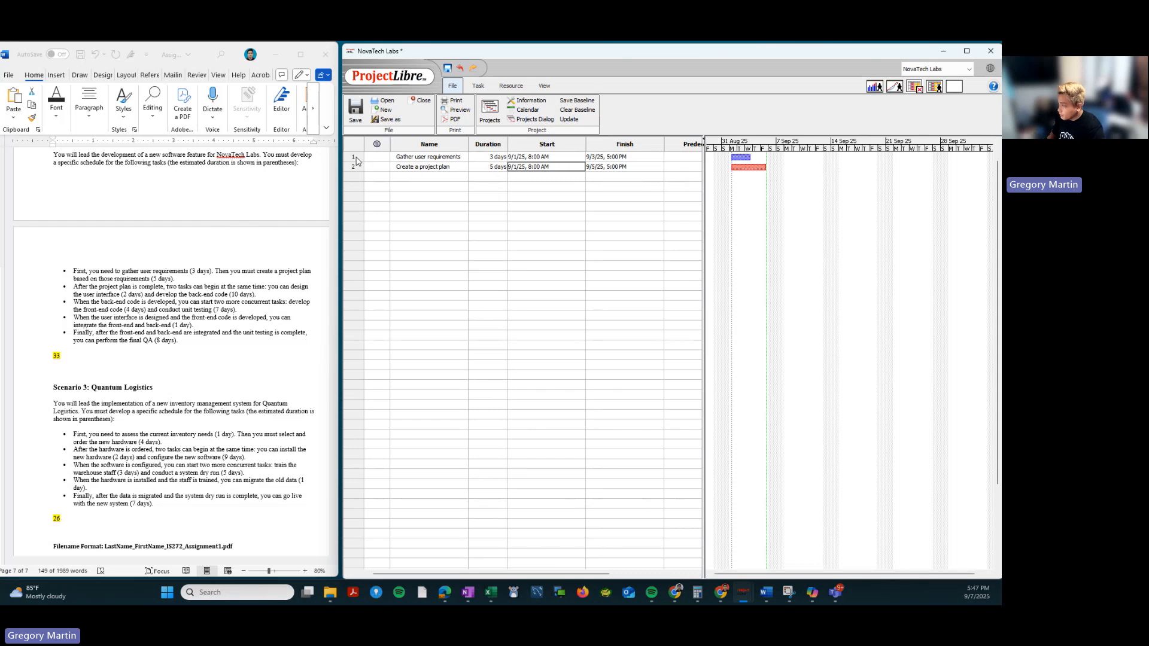
pyautogui.click(684, 167)
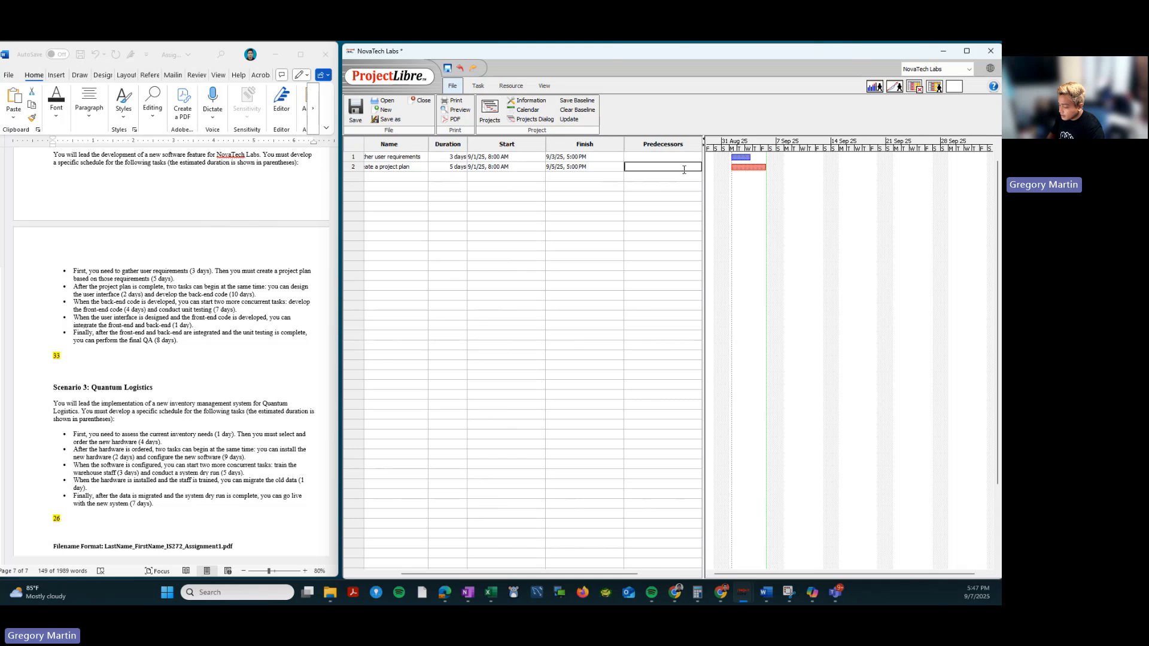
pyautogui.press('Return')
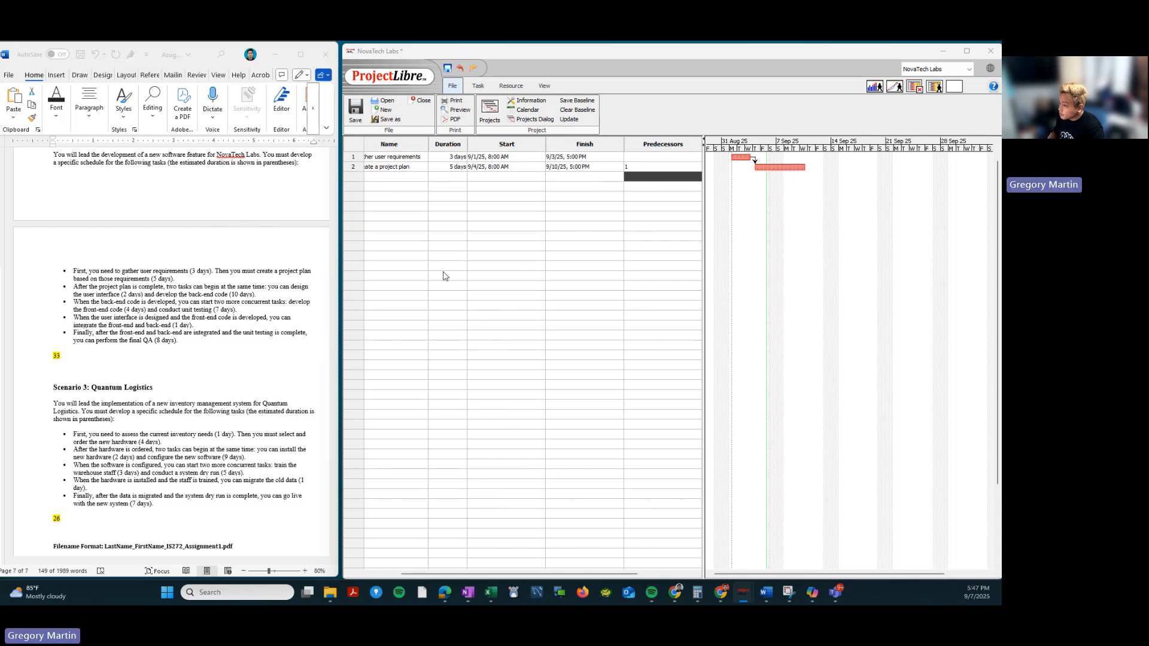
# Add the tasks "Design user interface" in row 3 and "Develop the back-end code" in row 4.
pyautogui.click(390, 176)
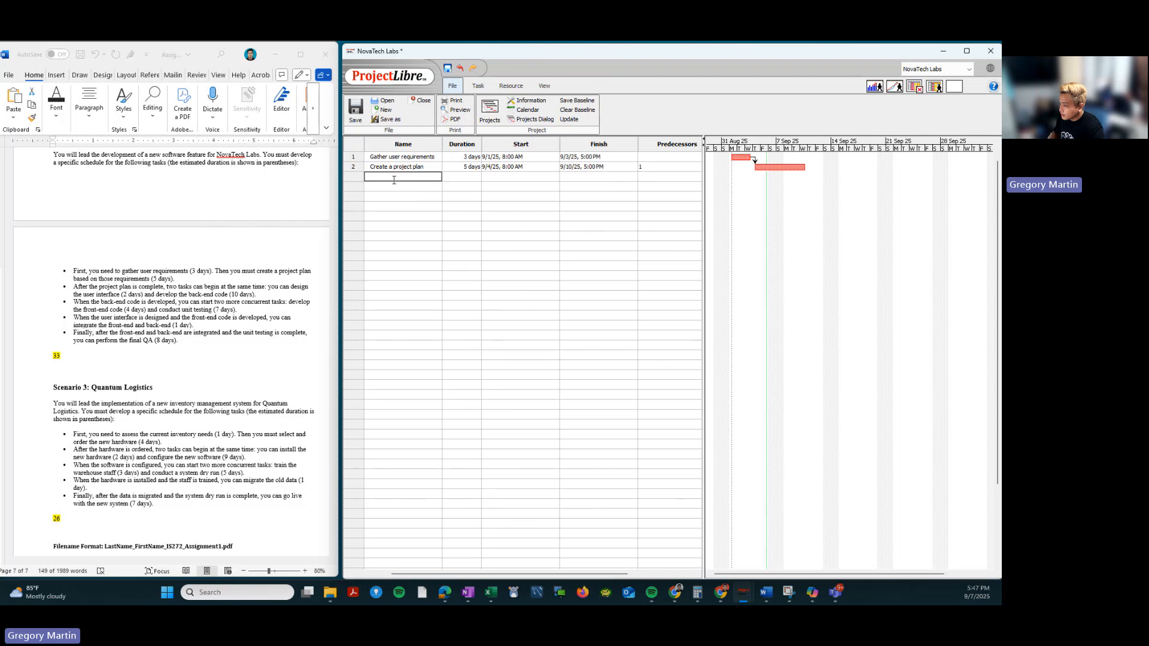
pyautogui.hotkey('ctrl', 'v')
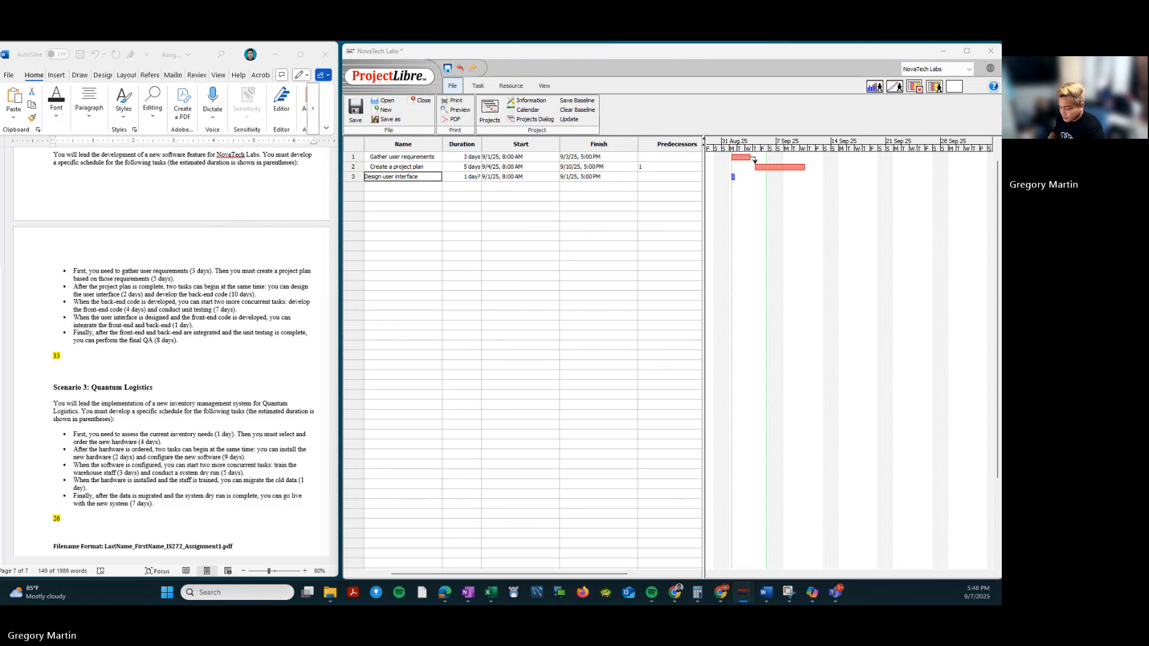
pyautogui.click(437, 188)
pyautogui.hotkey('ctrl', 'v')
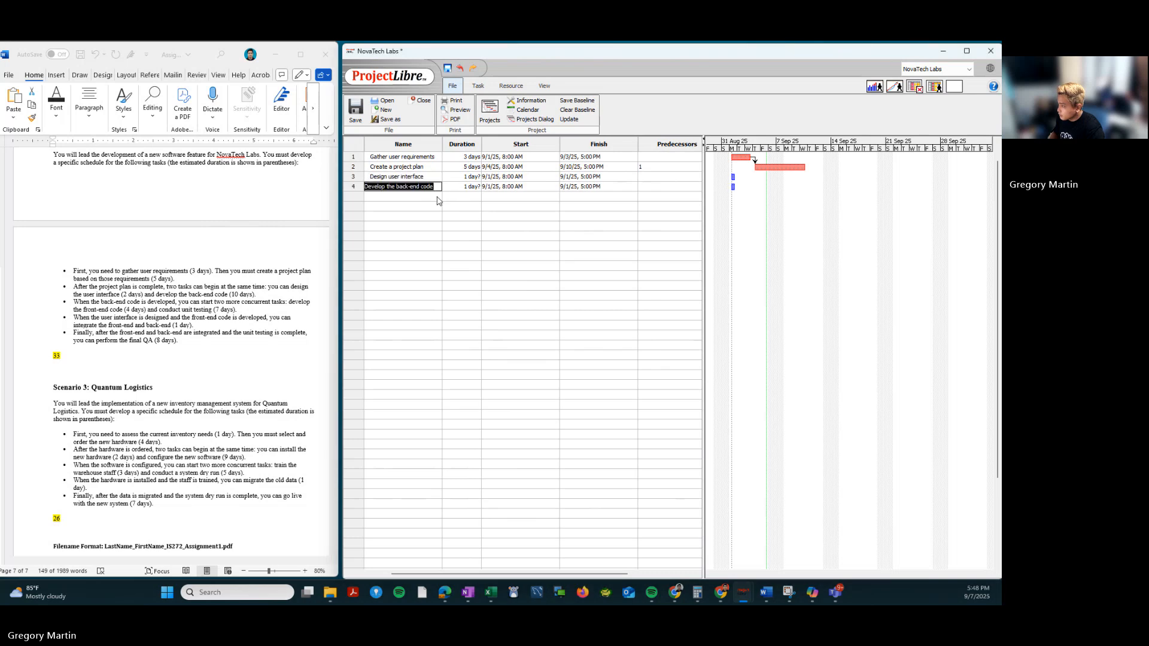
# Set the duration of "Design user interface" to 2 days and "Develop the back-end code" to 10 days.
pyautogui.doubleClick(466, 176)
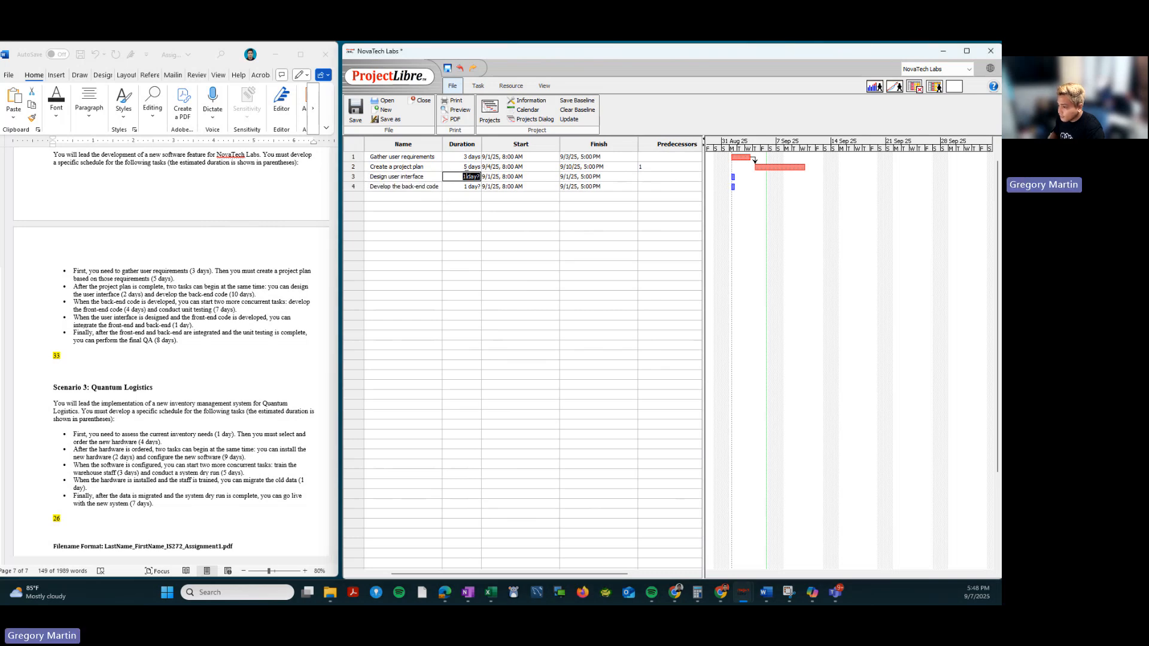
pyautogui.write('2')
pyautogui.doubleClick(463, 187)
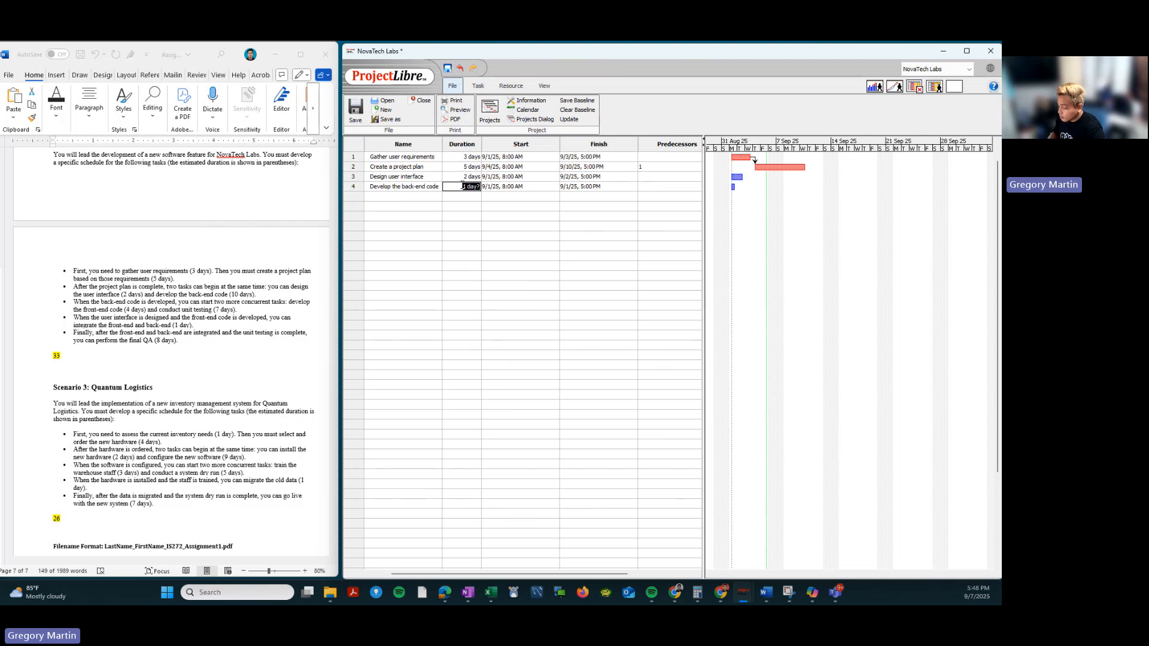
pyautogui.write('10')
pyautogui.press('Return')
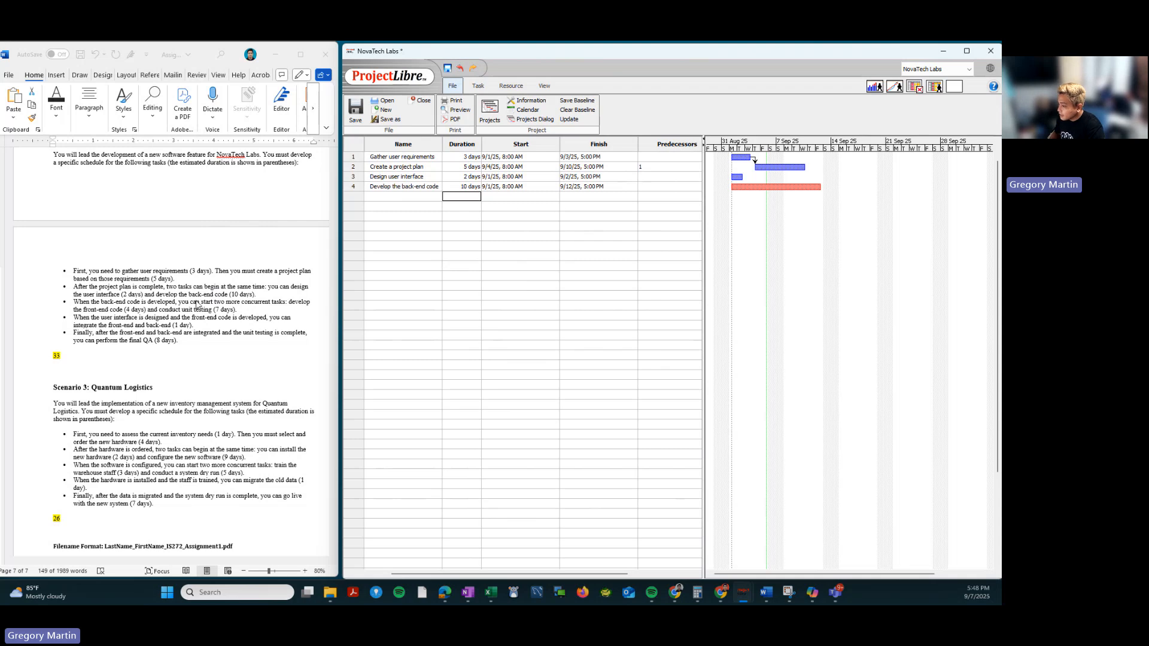
# Make task 2 the predecessor of both the user interface design and back-end code tasks.
pyautogui.click(668, 180)
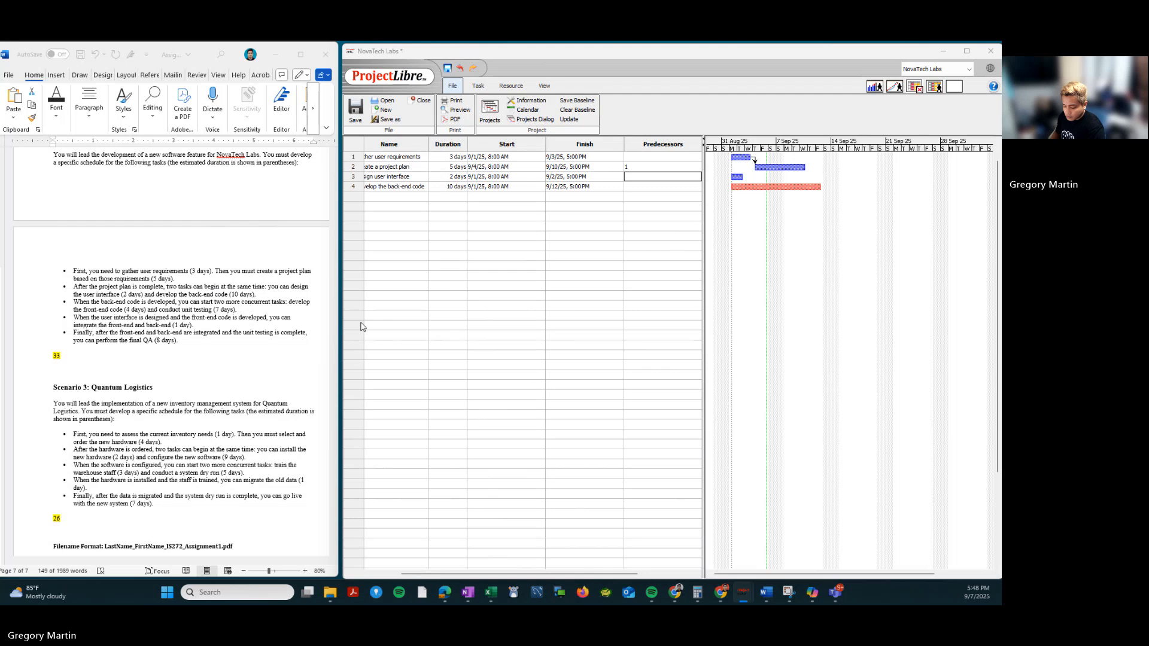
pyautogui.click(667, 177)
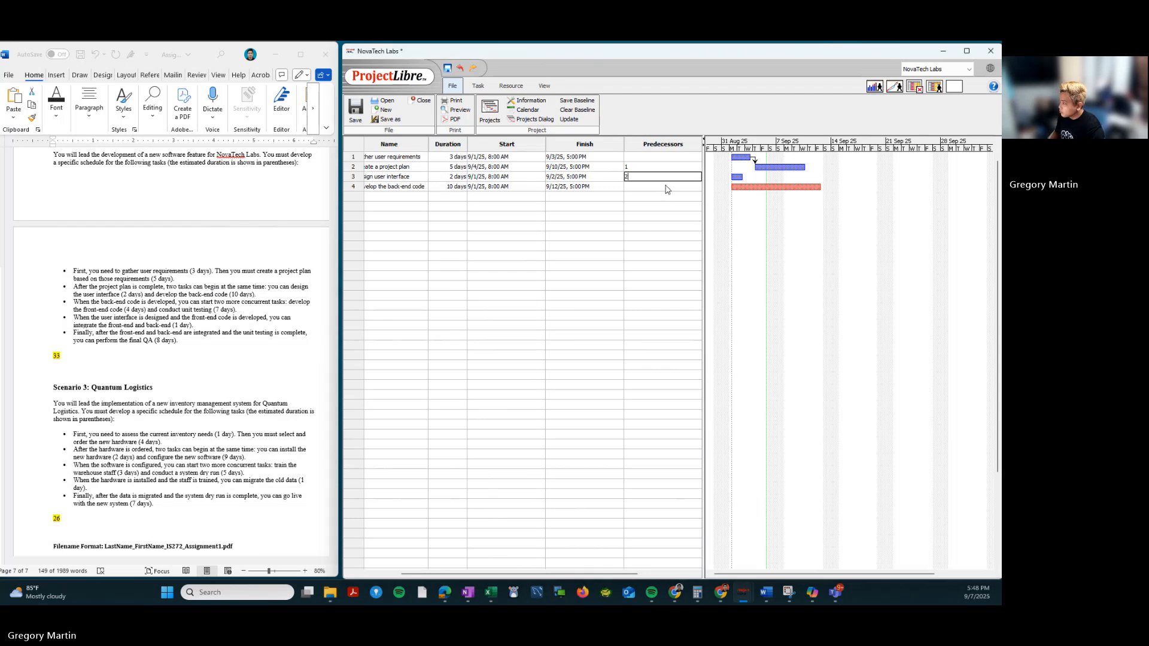
pyautogui.write('2')
pyautogui.press('Return')
pyautogui.write('2')
pyautogui.press('Return')
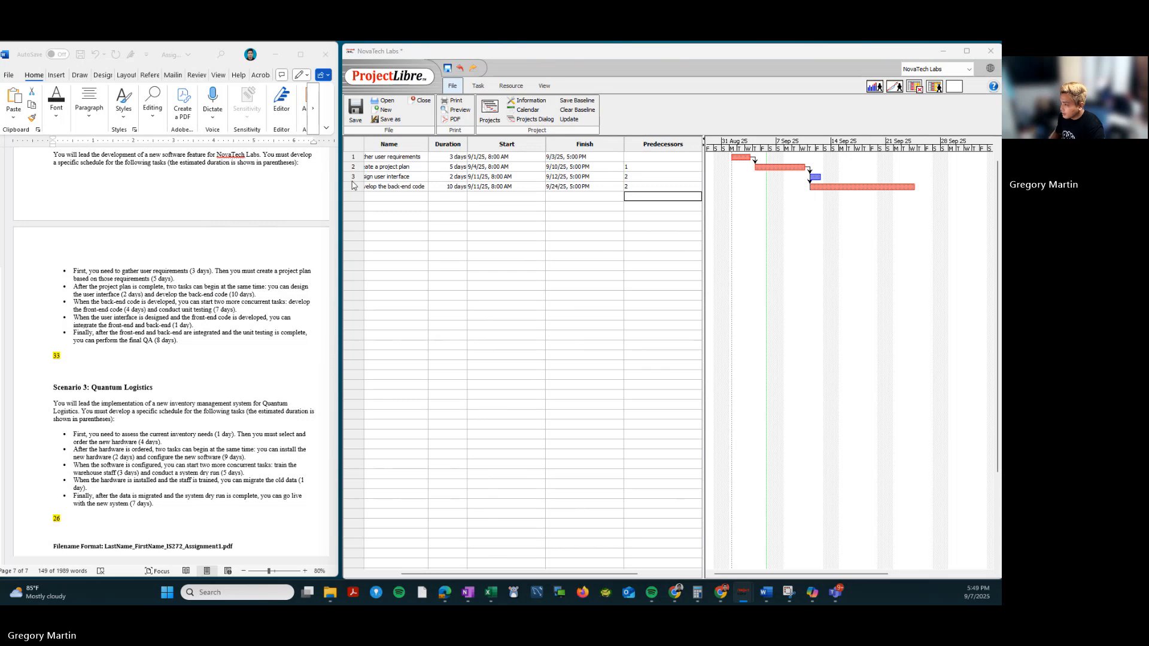
# Add the tasks "Develop the front end code" in row 5 and "Conduct unit testing" in row 6.
pyautogui.click(390, 197)
pyautogui.write('Develop the front end code')
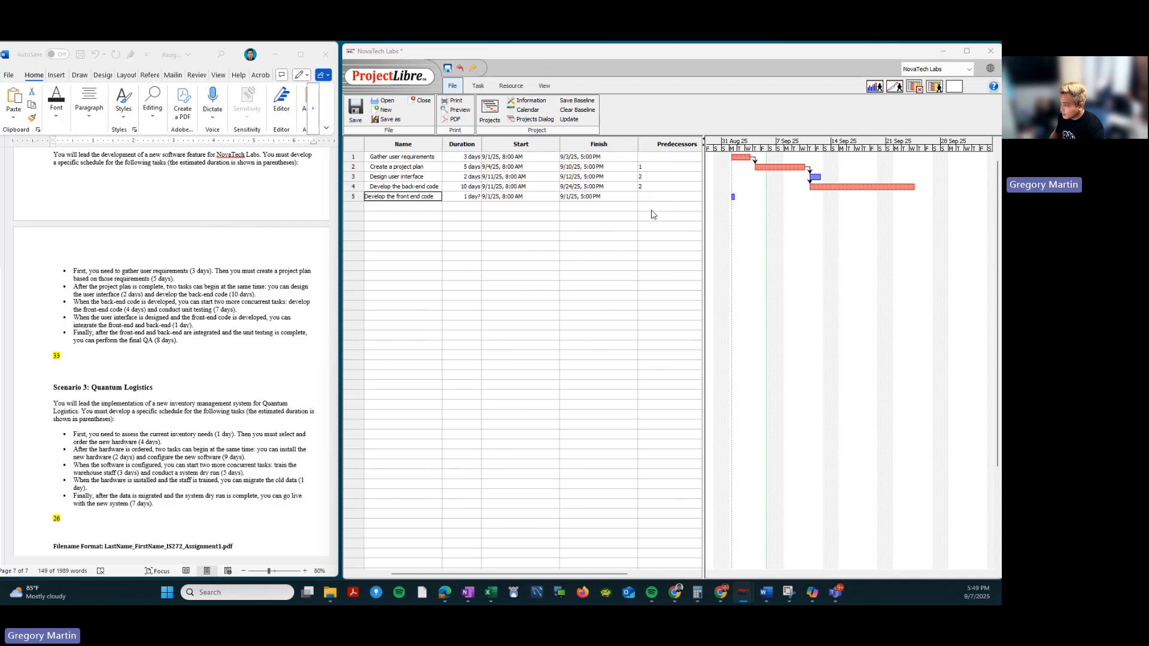
pyautogui.click(435, 209)
pyautogui.write('Conduct unit testing')
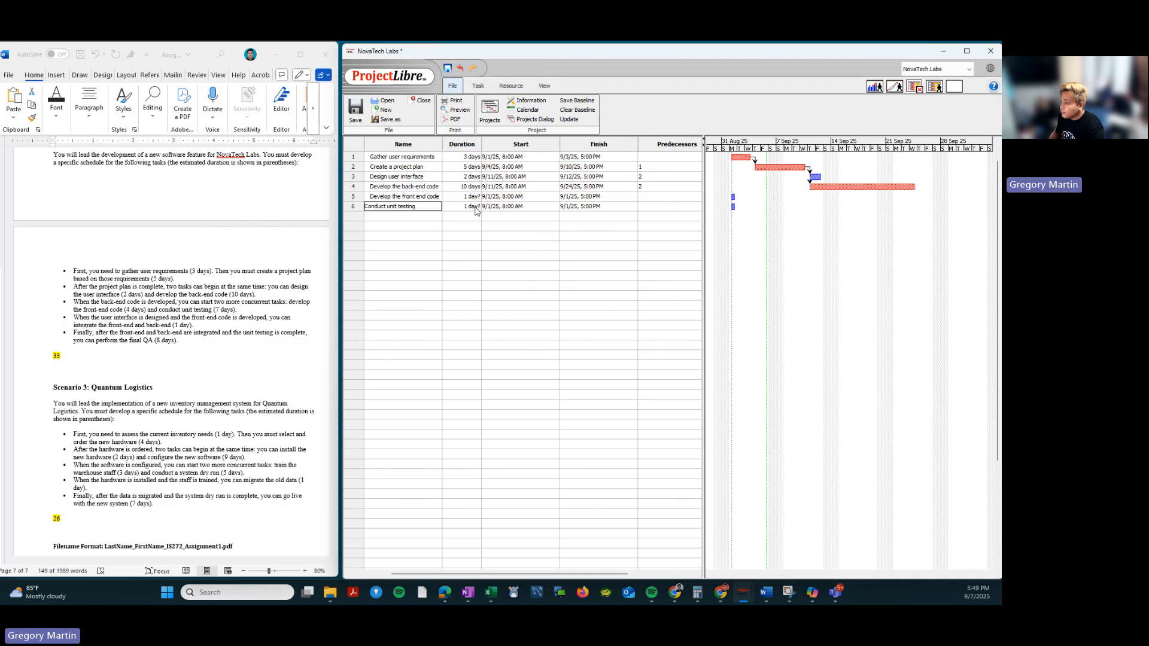
# Set the duration of "Develop the front end code" to 4 days and "Conduct unit testing" to 7 days.
pyautogui.doubleClick(471, 197)
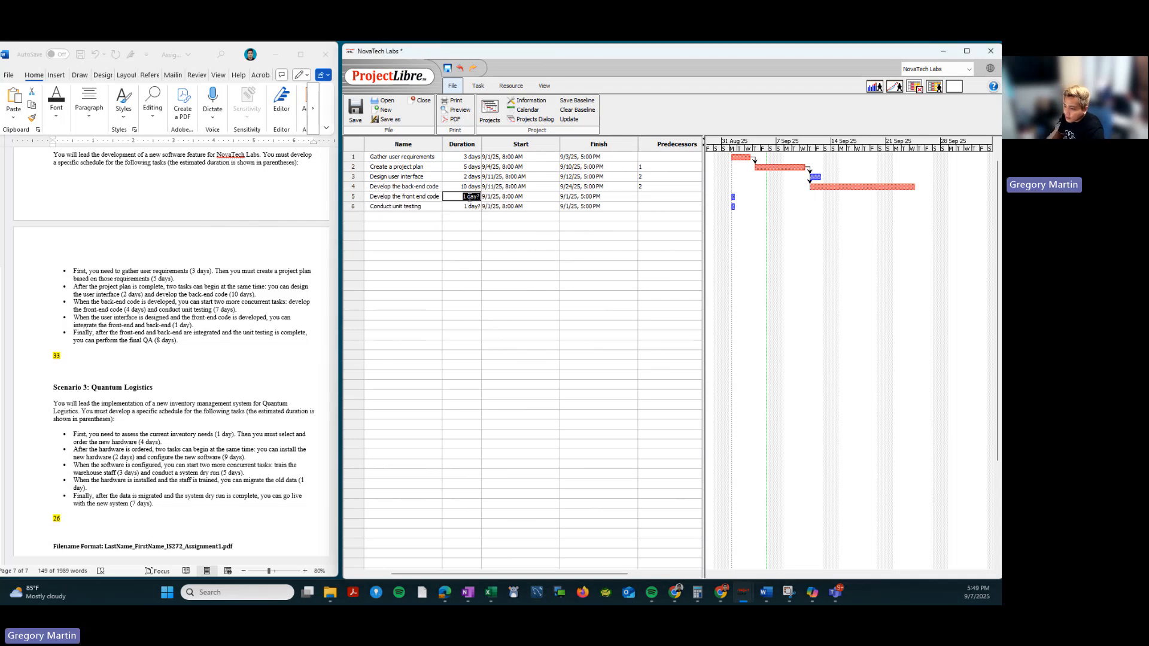
pyautogui.write('4')
pyautogui.press('Return')
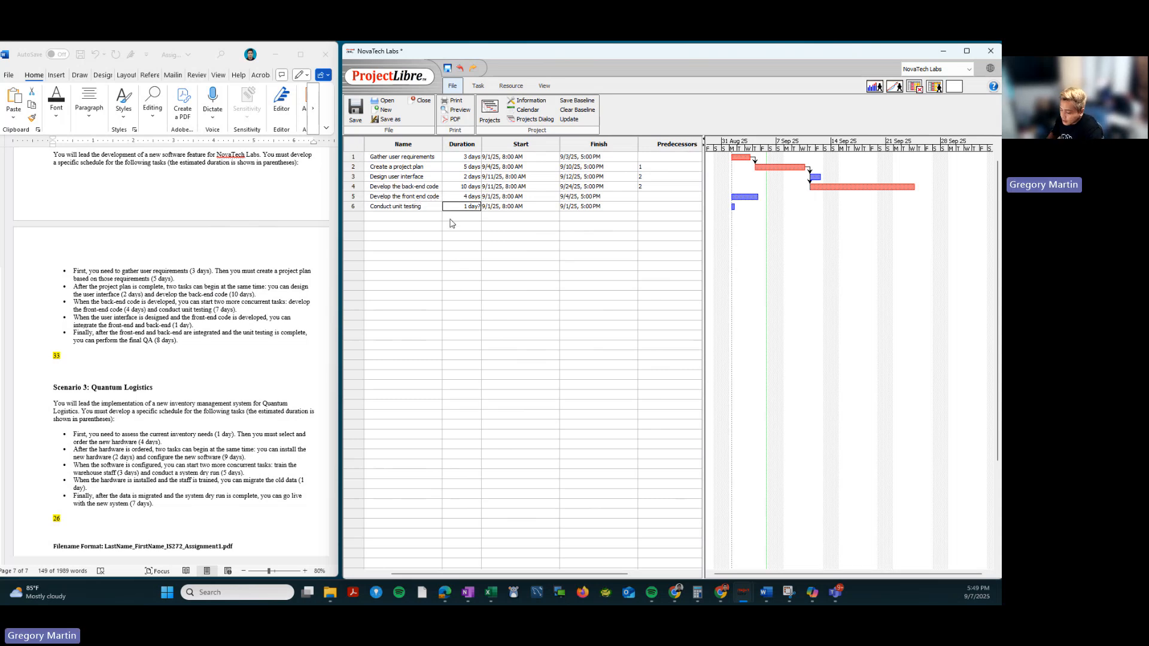
pyautogui.press('Return')
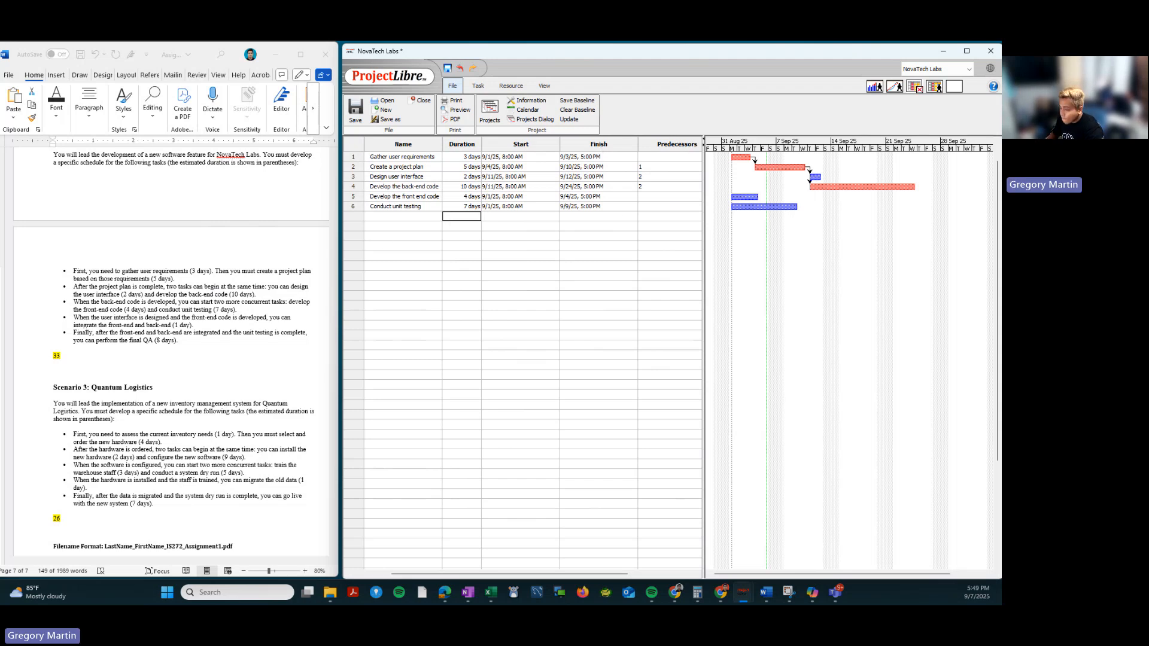
# Make task 4 the predecessor of both the front-end code and unit testing tasks.
pyautogui.click(183, 304)
pyautogui.click(178, 302)
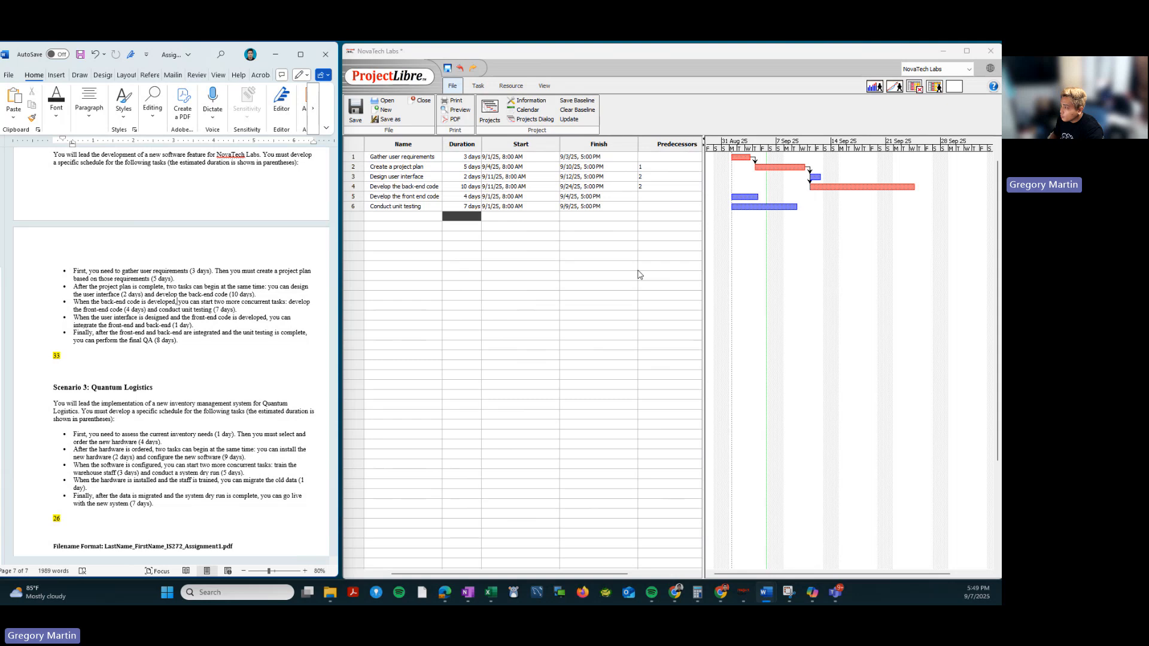
pyautogui.click(653, 195)
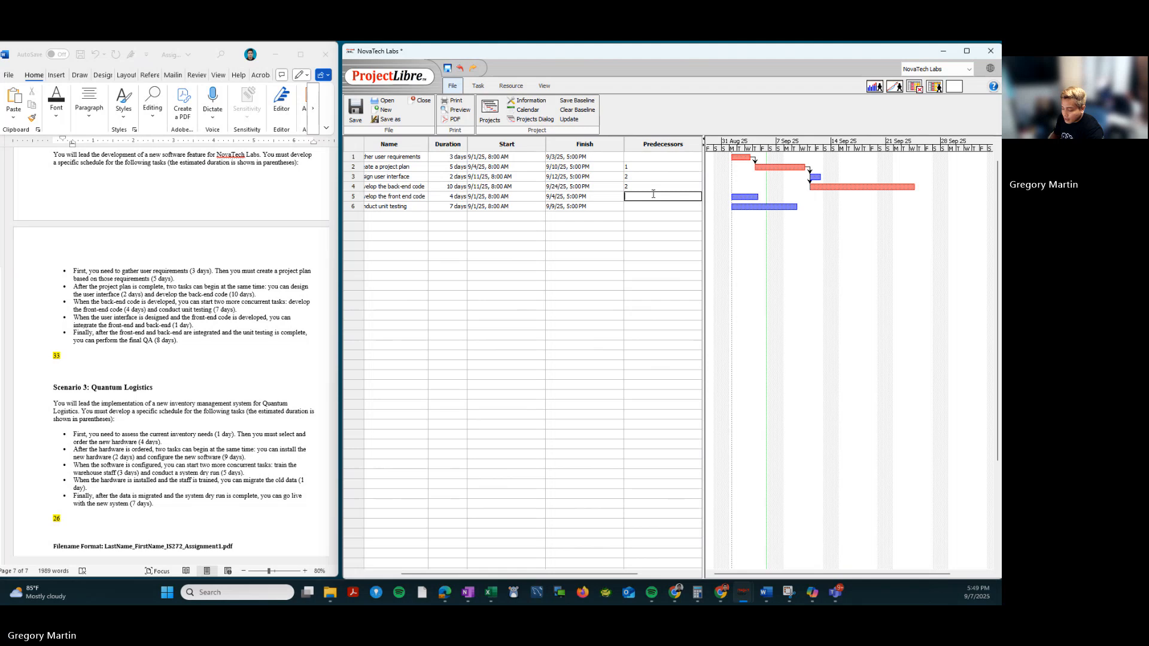
pyautogui.press('Return')
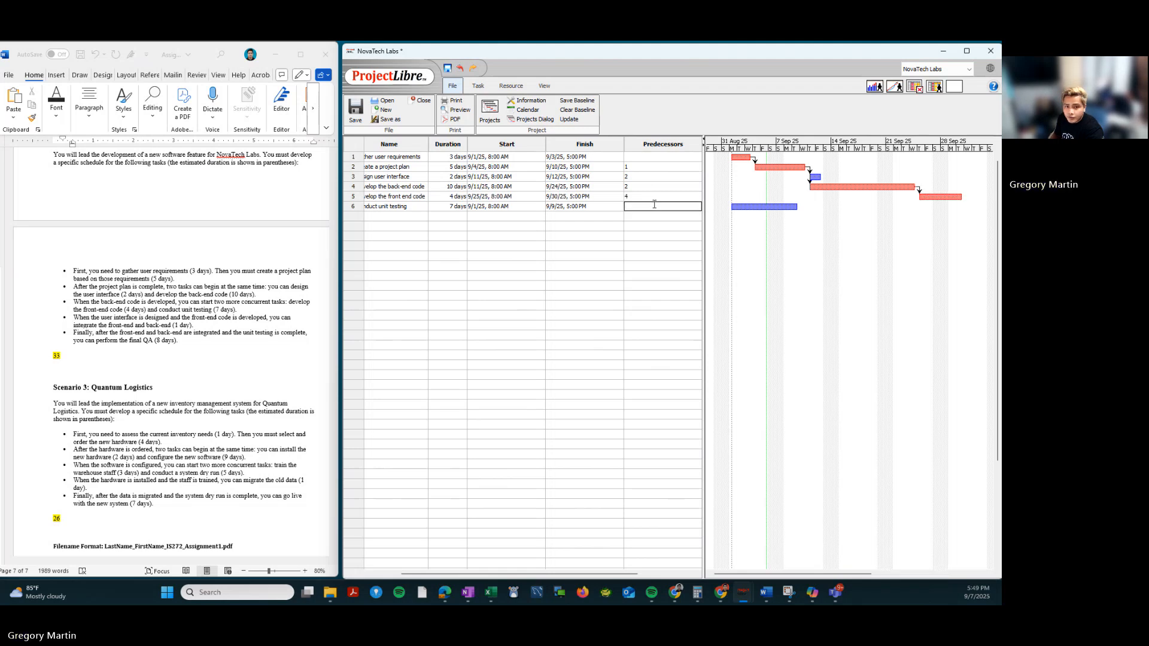
pyautogui.write('4')
pyautogui.press('Return')
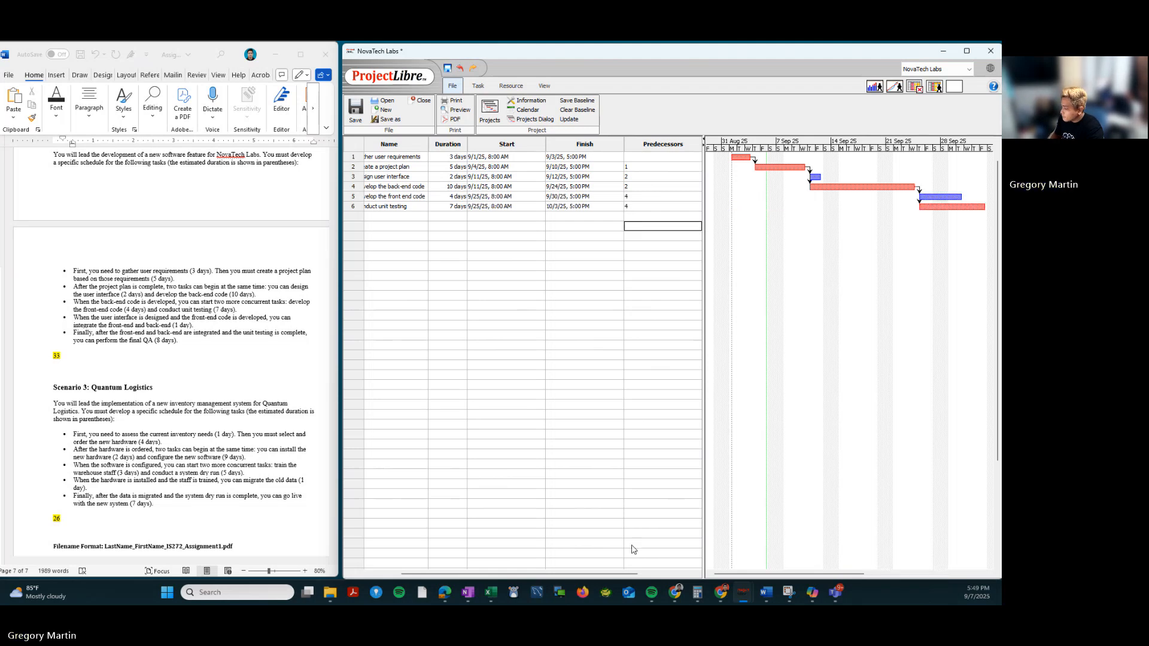
# Add the task "Integrate the Front-end and Back-end" in row 7 with a 1-day duration.
pyautogui.moveTo(619, 575); pyautogui.dragTo(560, 587)
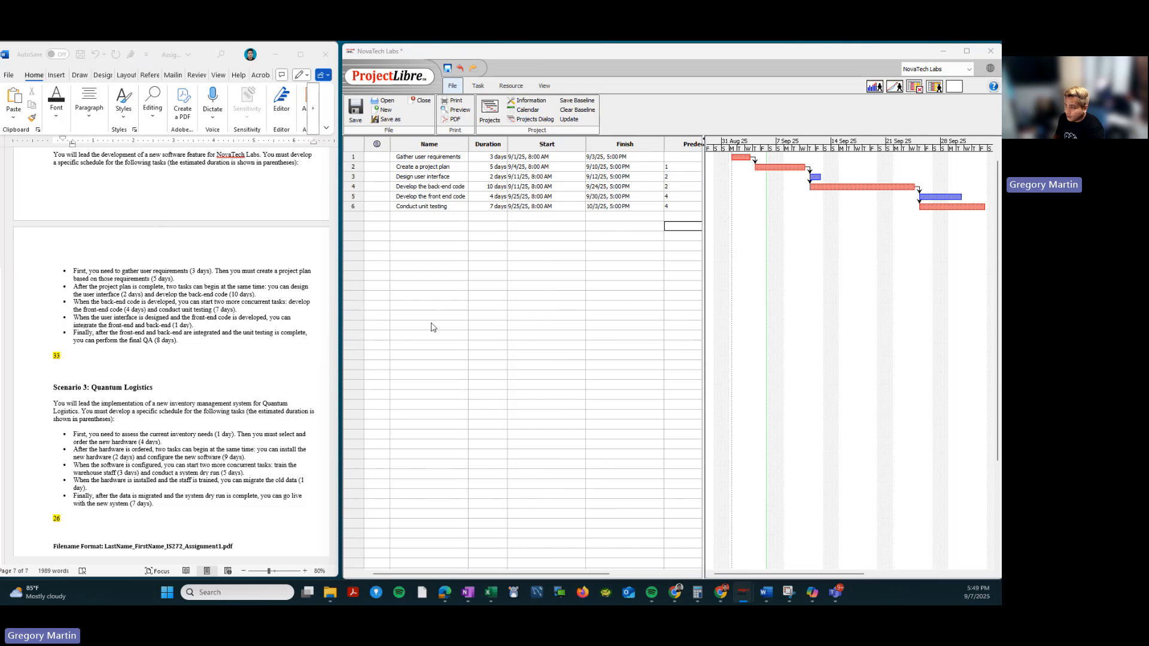
pyautogui.click(431, 216)
pyautogui.write('Integrate the Front-end and Back-end')
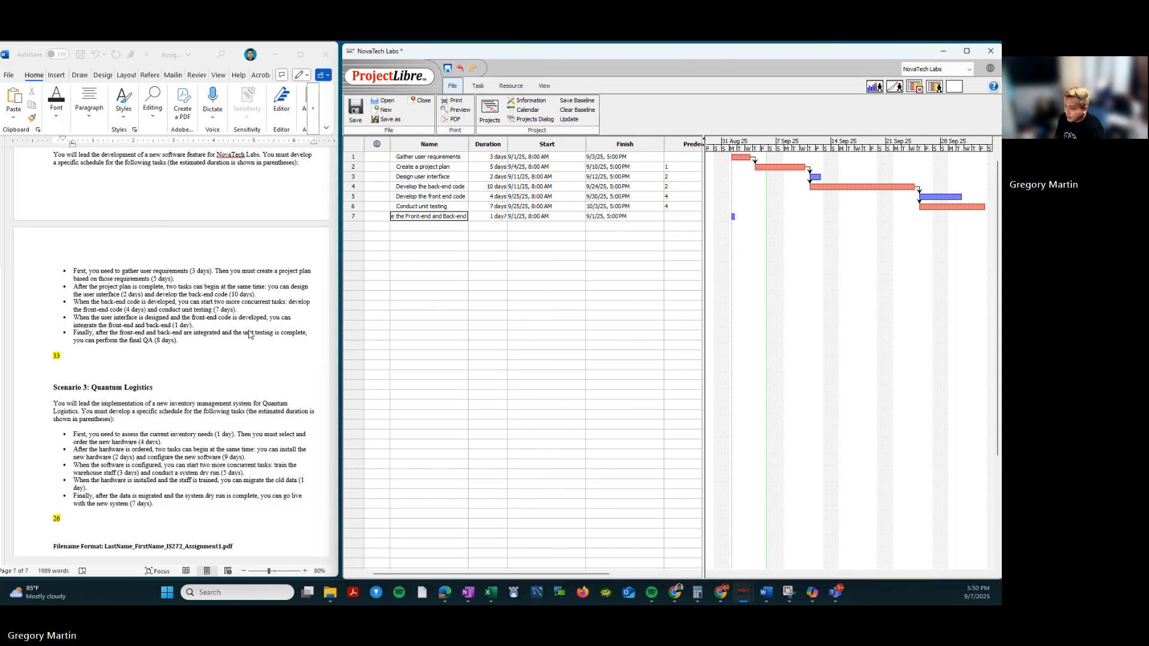
pyautogui.click(493, 216)
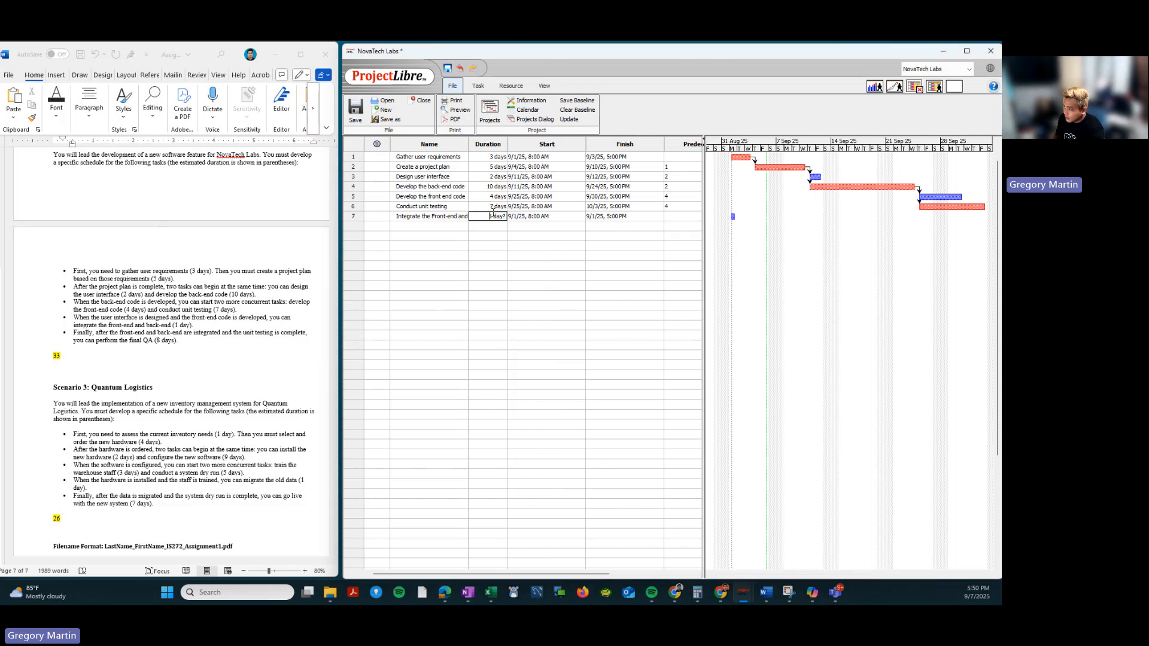
pyautogui.write('1')
pyautogui.doubleClick(529, 285)
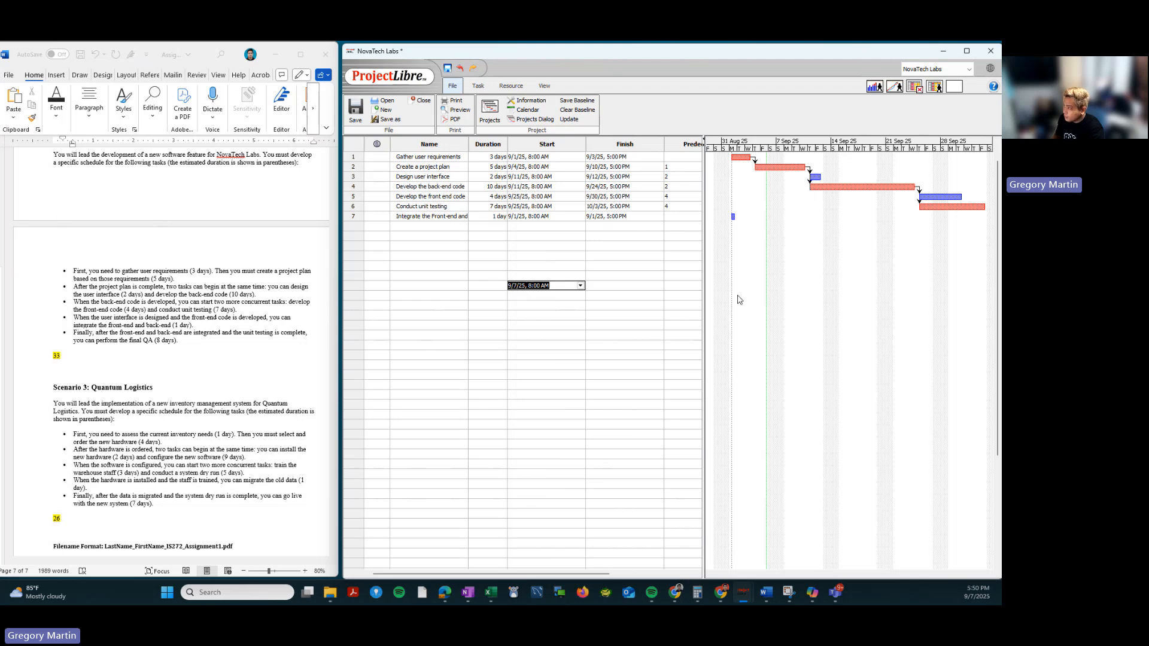
# Set tasks 3 and 5 as the predecessors of the front-end and back-end integration task.
pyautogui.click(688, 219)
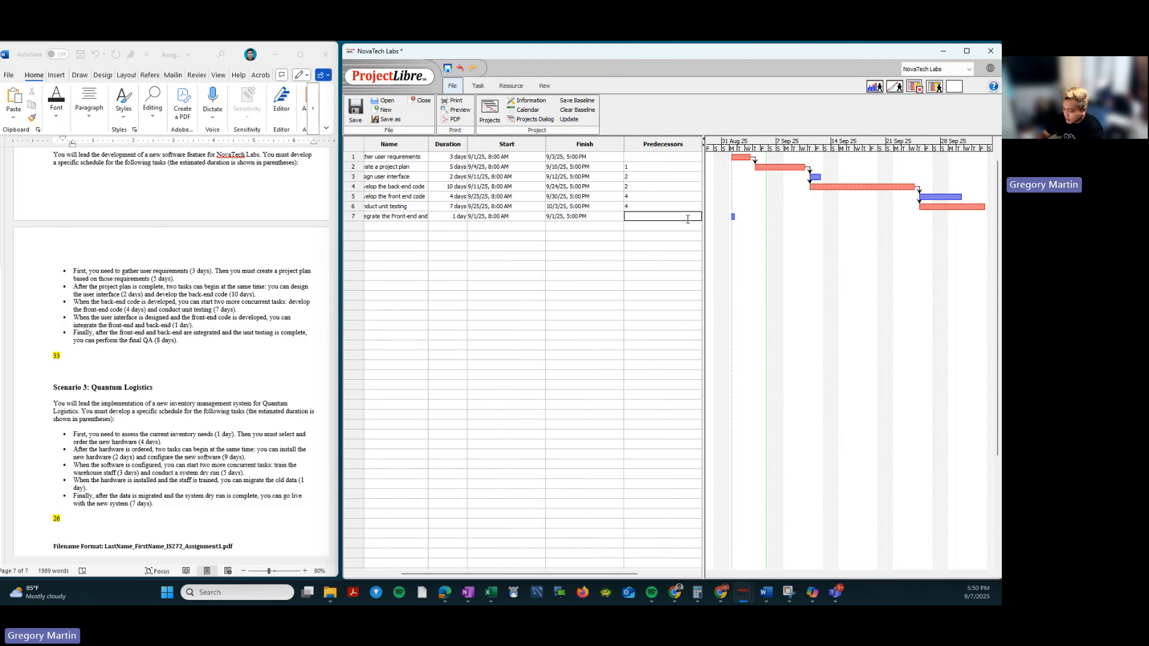
pyautogui.write('3,')
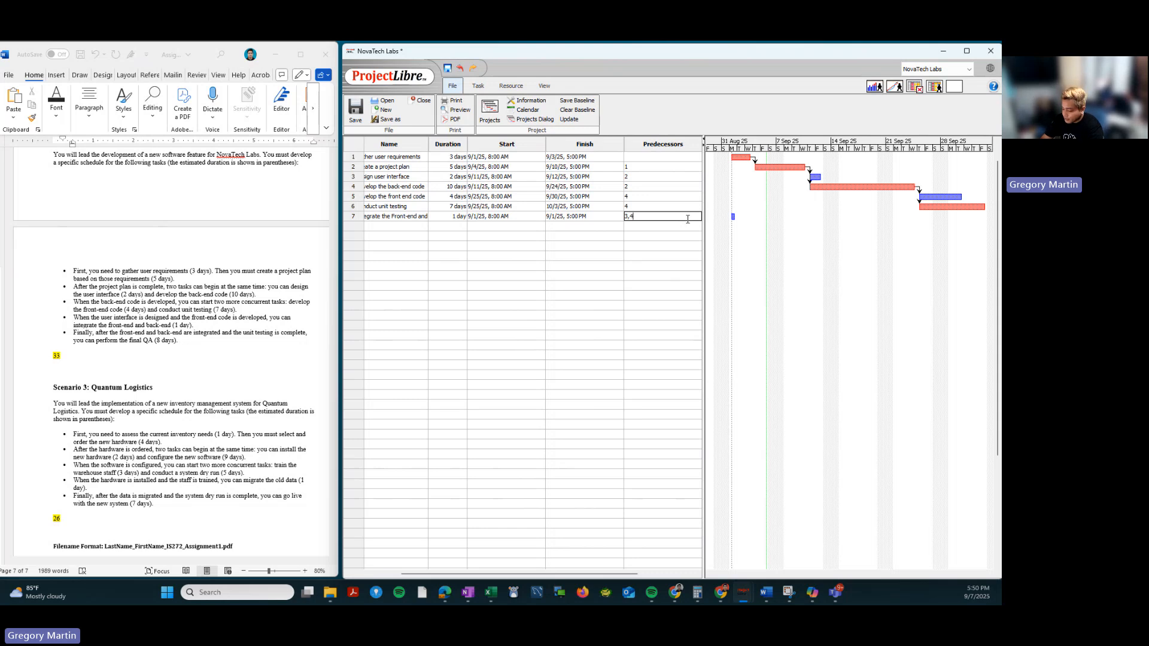
pyautogui.write('5')
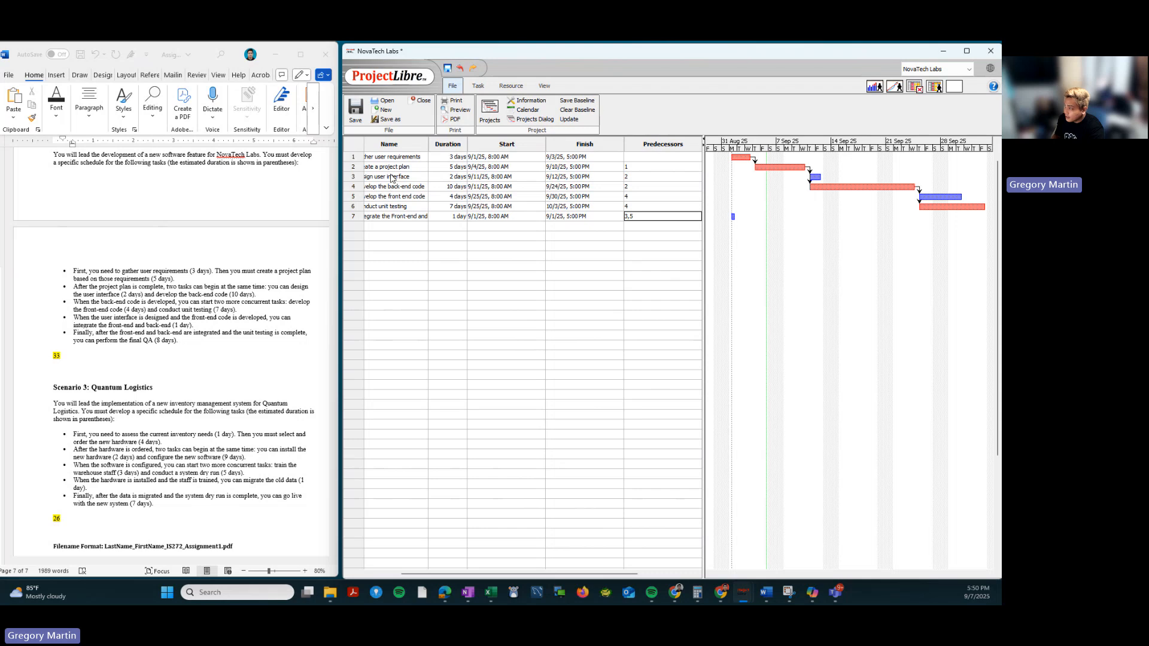
pyautogui.click(500, 244)
# Add the task "Final QA" in row 8 with an 8-day duration.
pyautogui.click(418, 226)
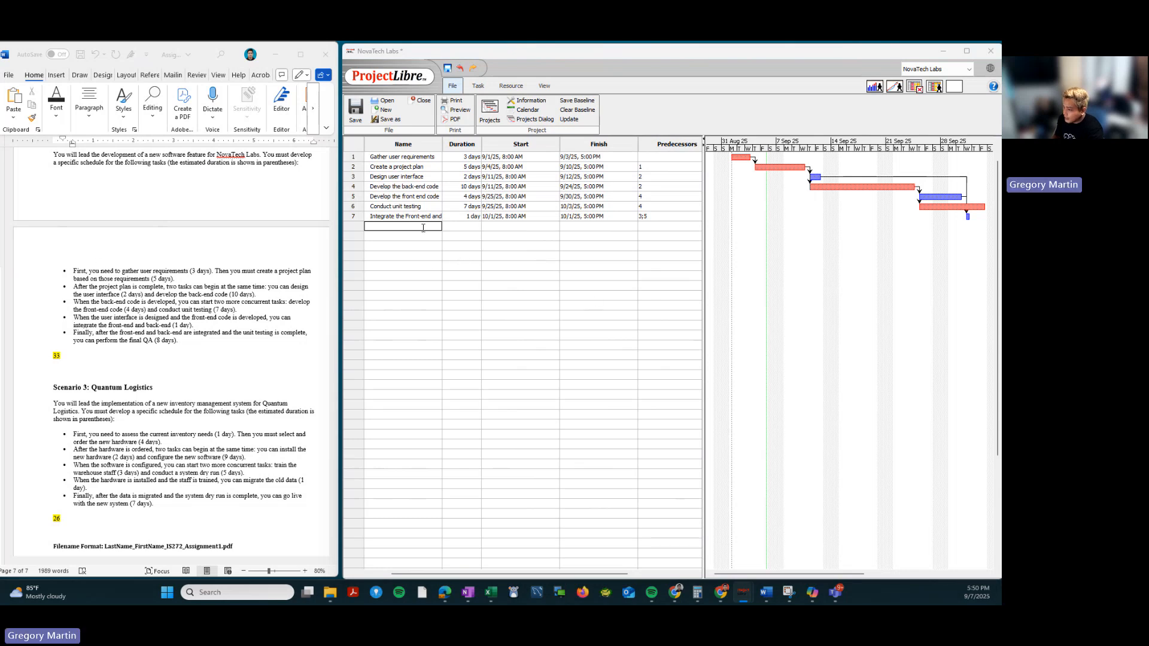
pyautogui.write('Final QA')
pyautogui.press('Return')
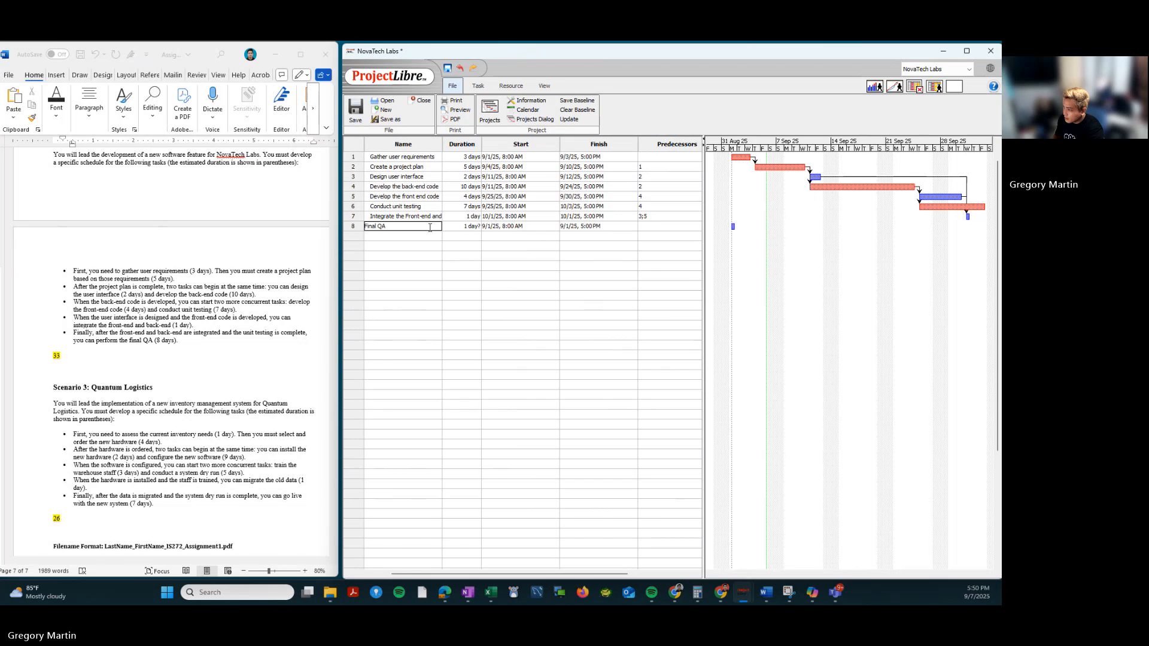
pyautogui.click(427, 255)
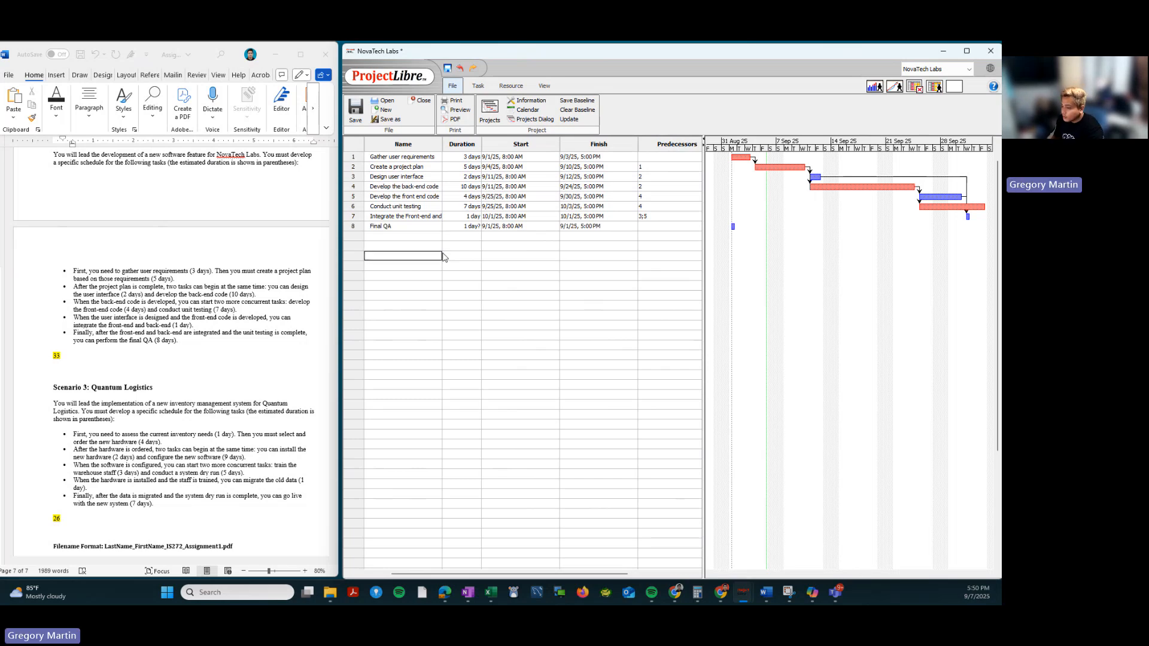
pyautogui.click(459, 227)
pyautogui.write('8')
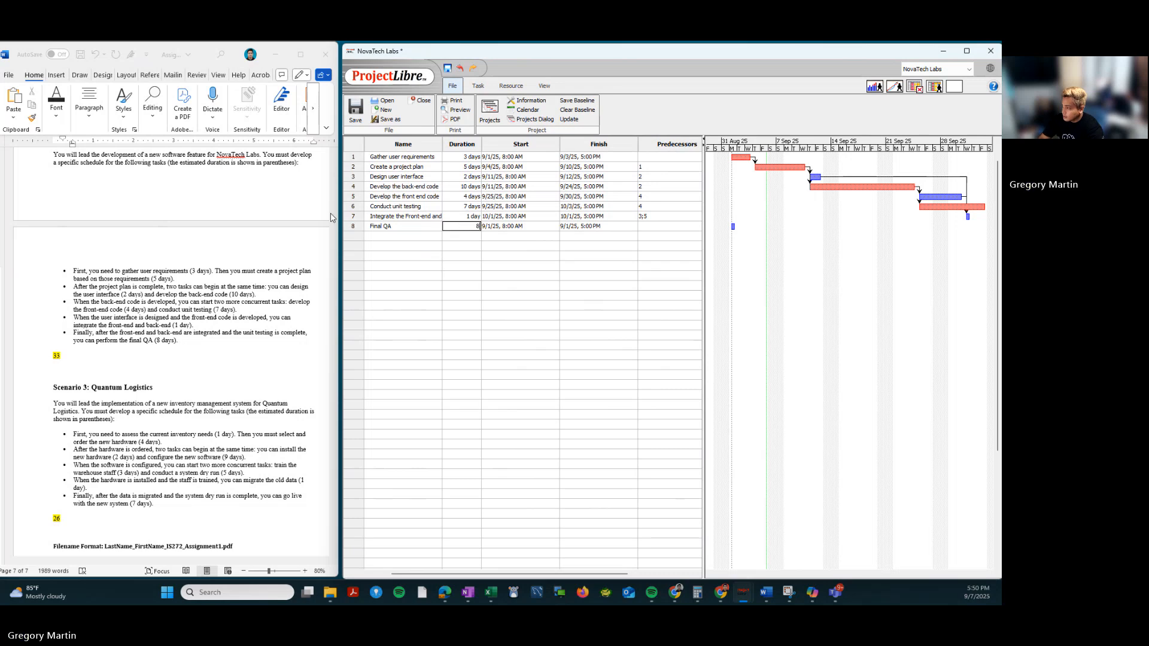
pyautogui.press('Tab')
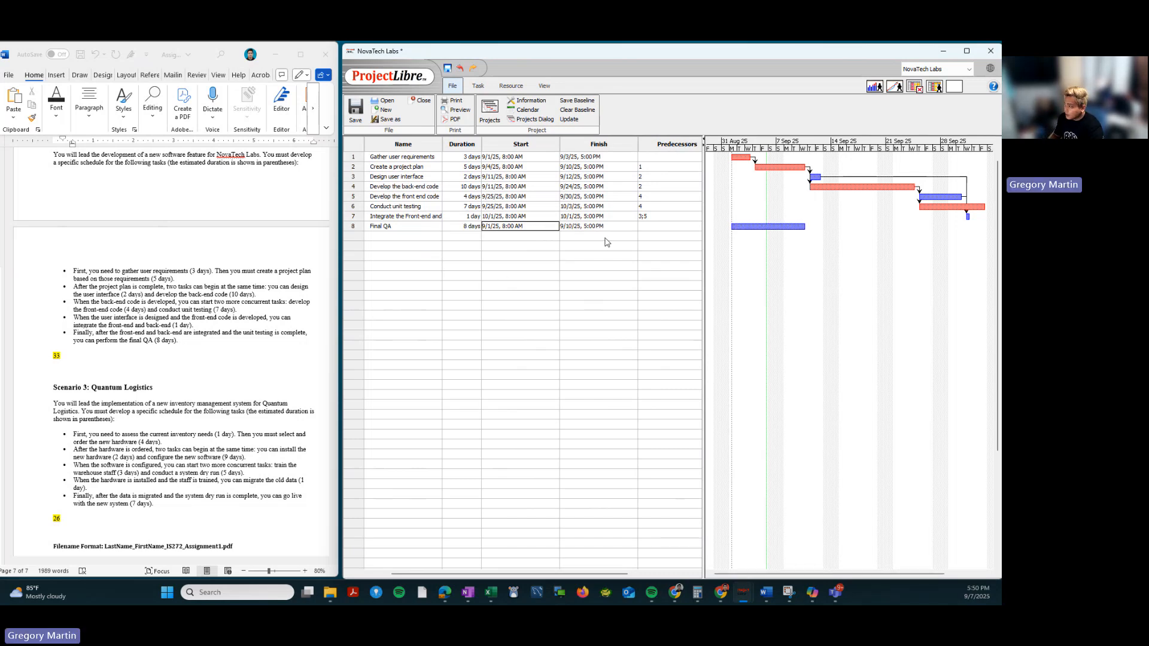
# Set tasks 6 and 7 as the predecessors of "Final QA".
pyautogui.click(651, 228)
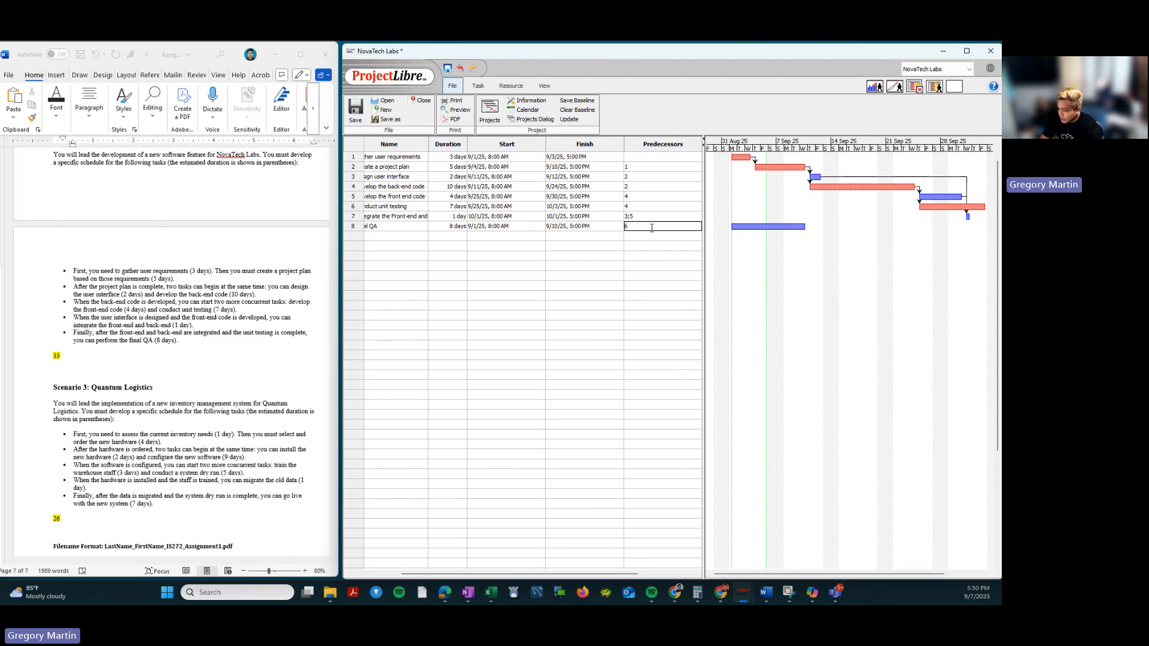
pyautogui.write(',')
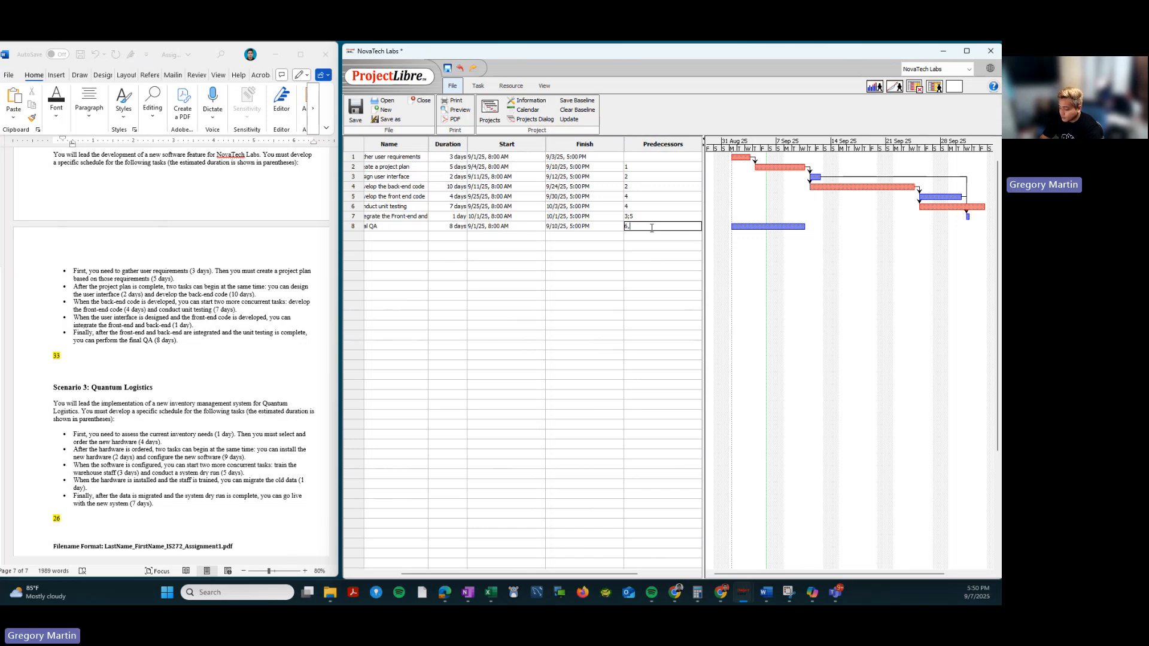
pyautogui.write('7')
pyautogui.press('Return')
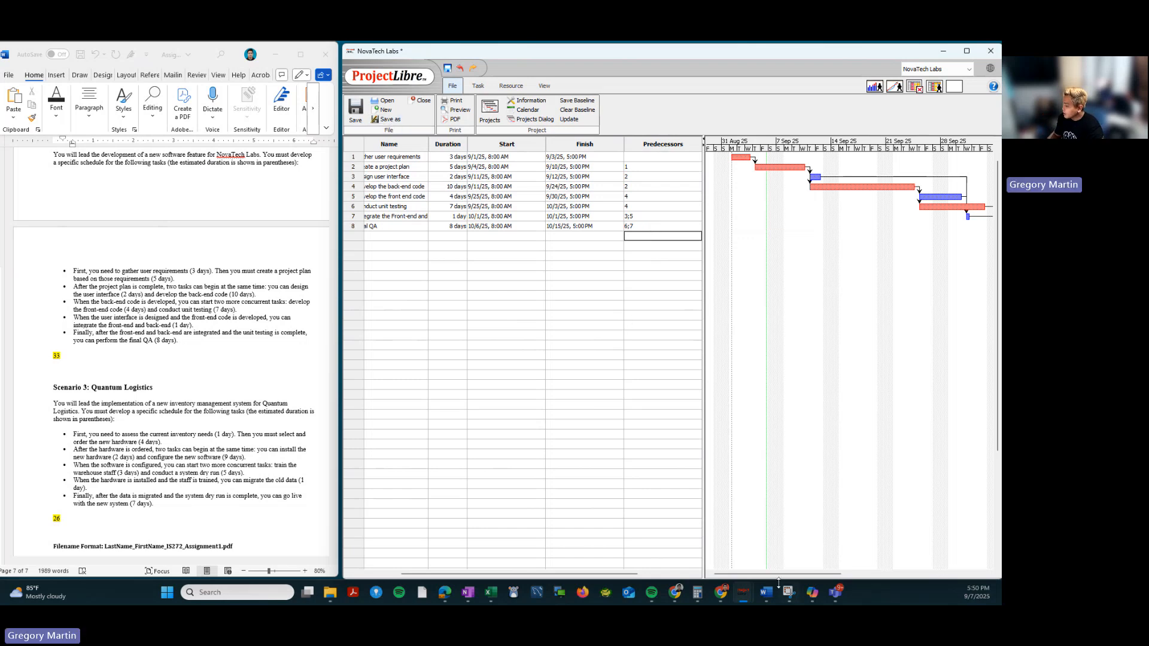
# Display the NovaTech Labs schedule as a network diagram and review the assignment's chart and critical path requirements.
pyautogui.moveTo(783, 575); pyautogui.dragTo(741, 571)
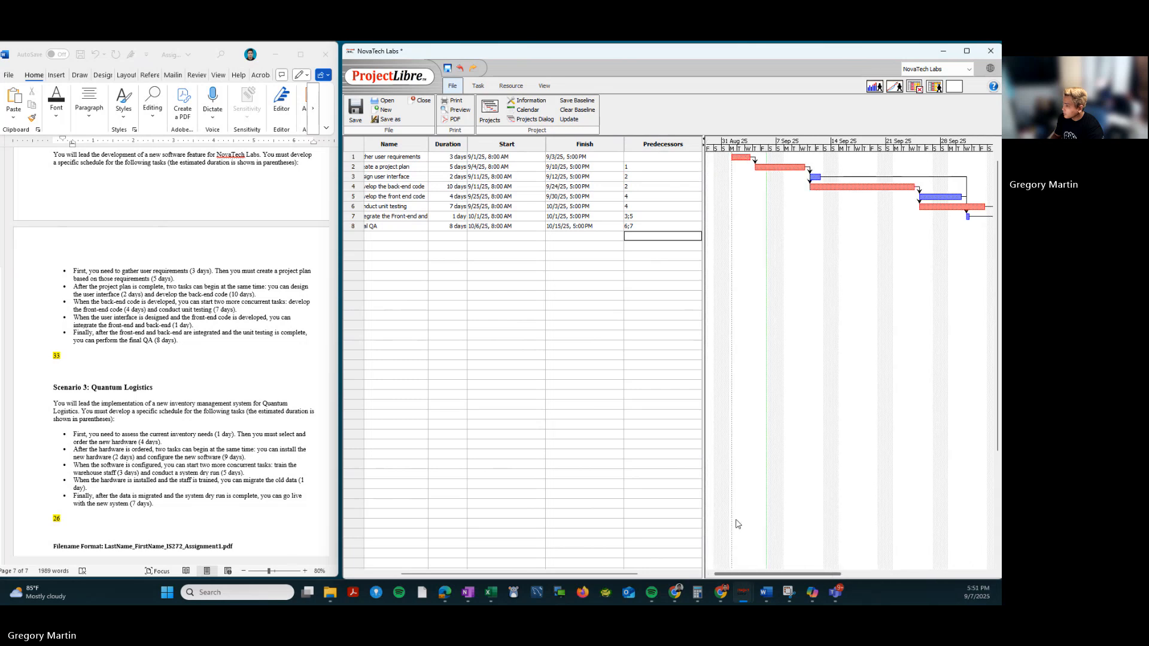
pyautogui.click(479, 87)
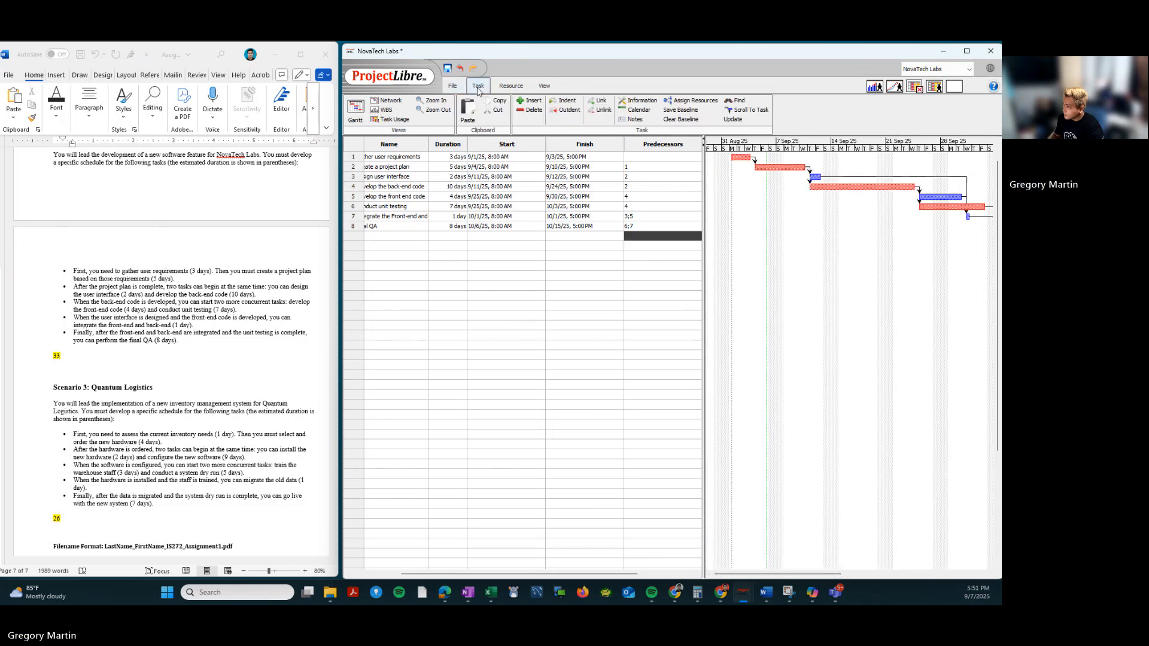
pyautogui.click(394, 103)
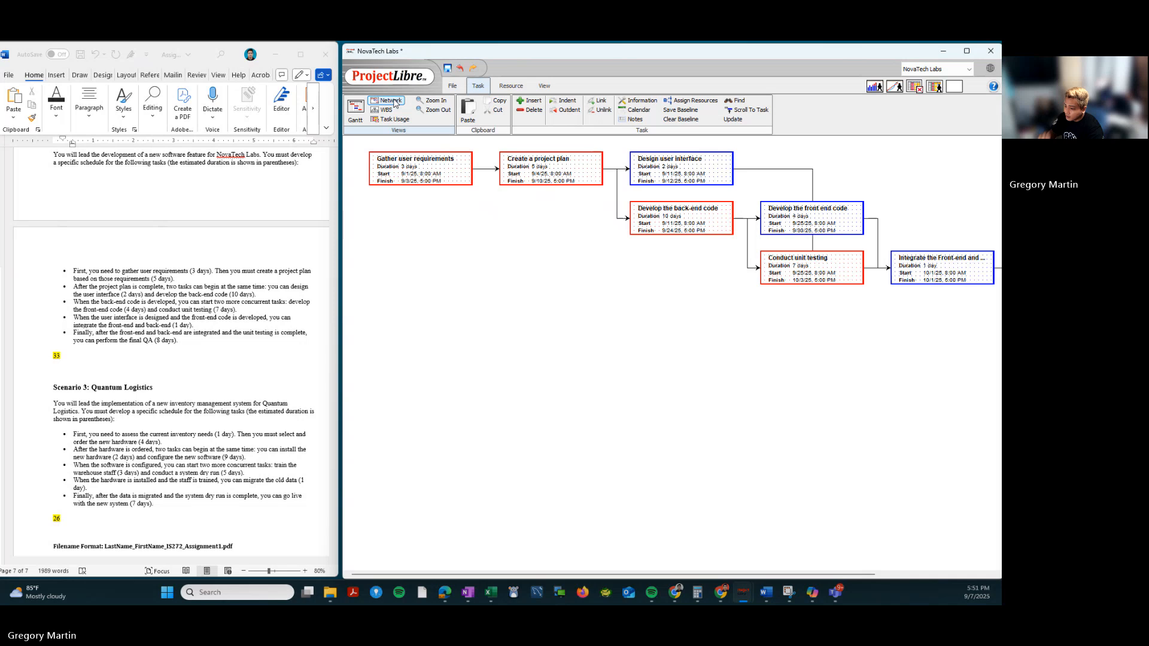
pyautogui.scroll(-2, 170, 397)
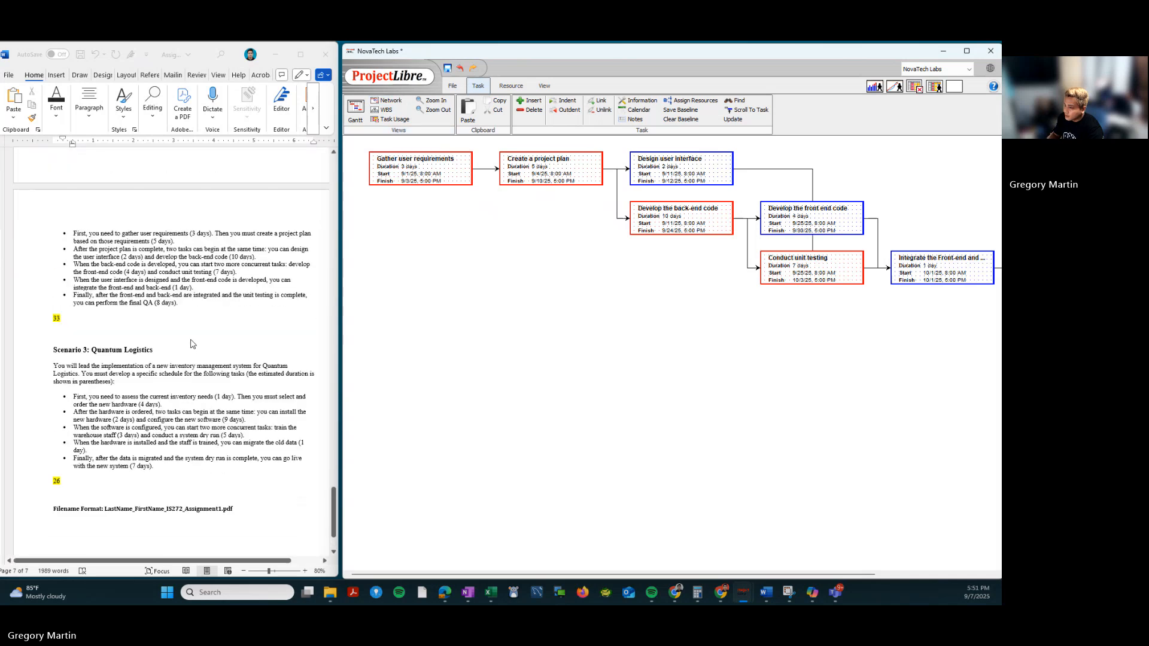
pyautogui.scroll(5, 191, 344)
pyautogui.scroll(5, 191, 344)
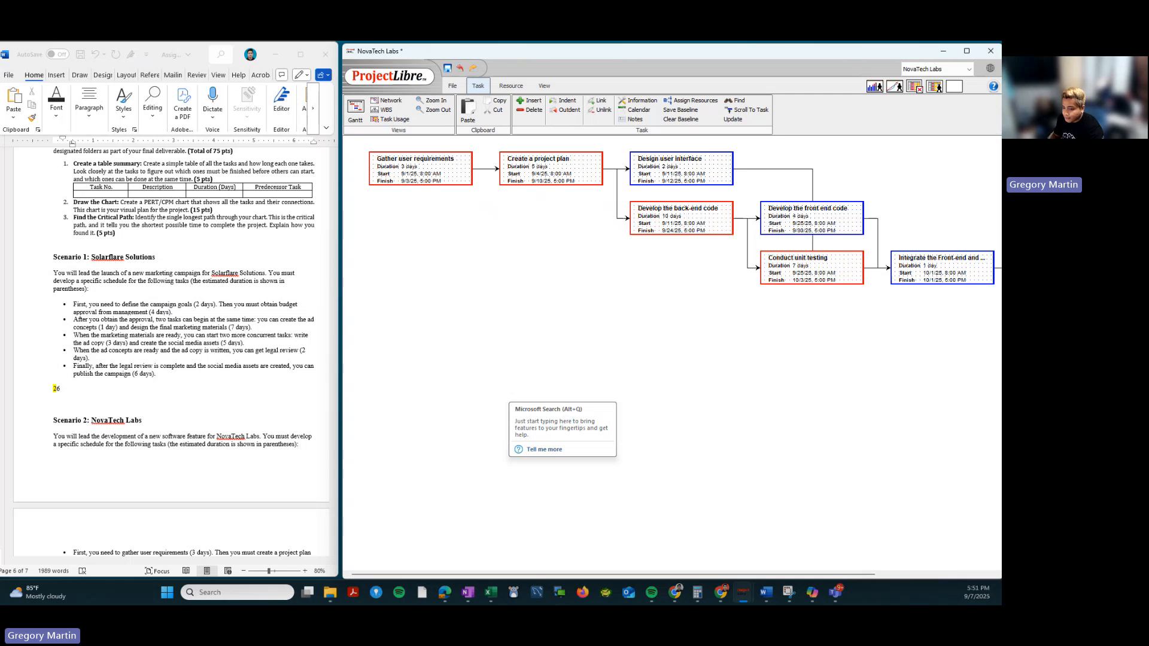
# Switch to the Solarflare Solutions project and filter its Gantt view to show only critical tasks.
pyautogui.press('super+d')
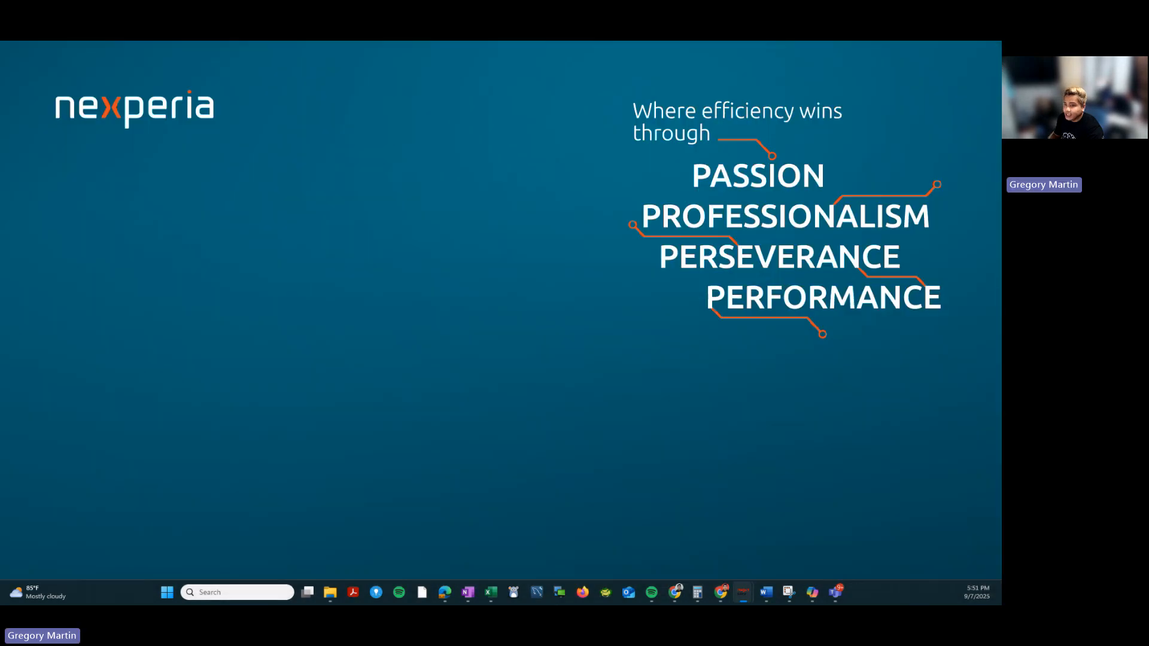
pyautogui.press('super+d')
pyautogui.moveTo(3, 299); pyautogui.dragTo(478, 45)
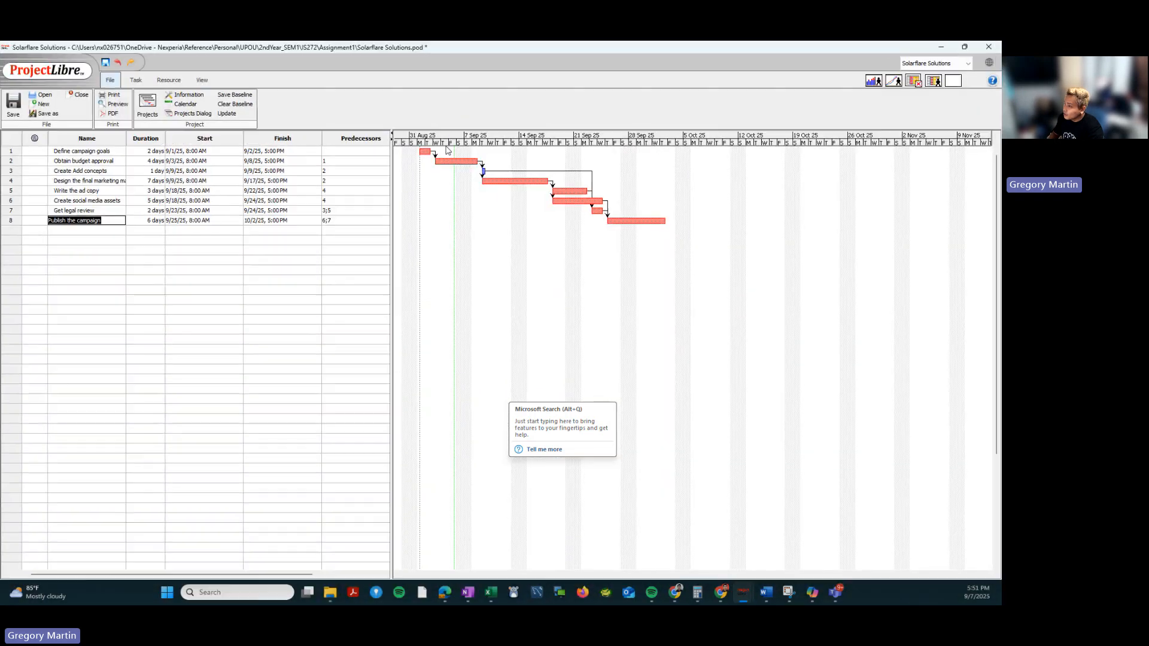
pyautogui.click(201, 80)
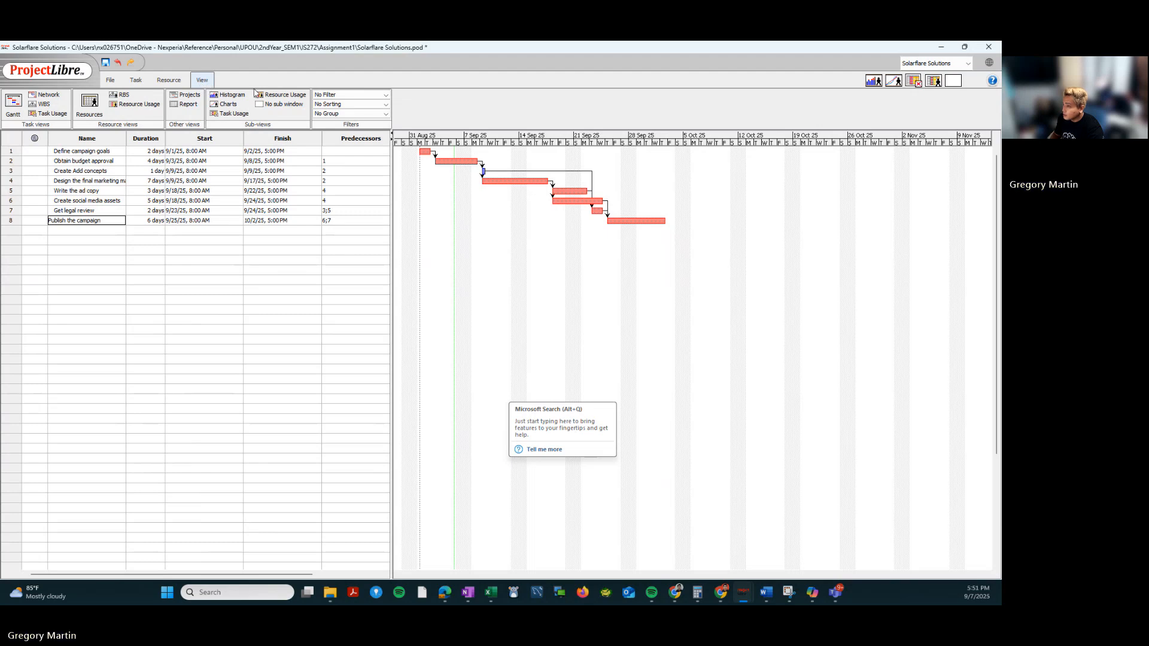
pyautogui.click(387, 99)
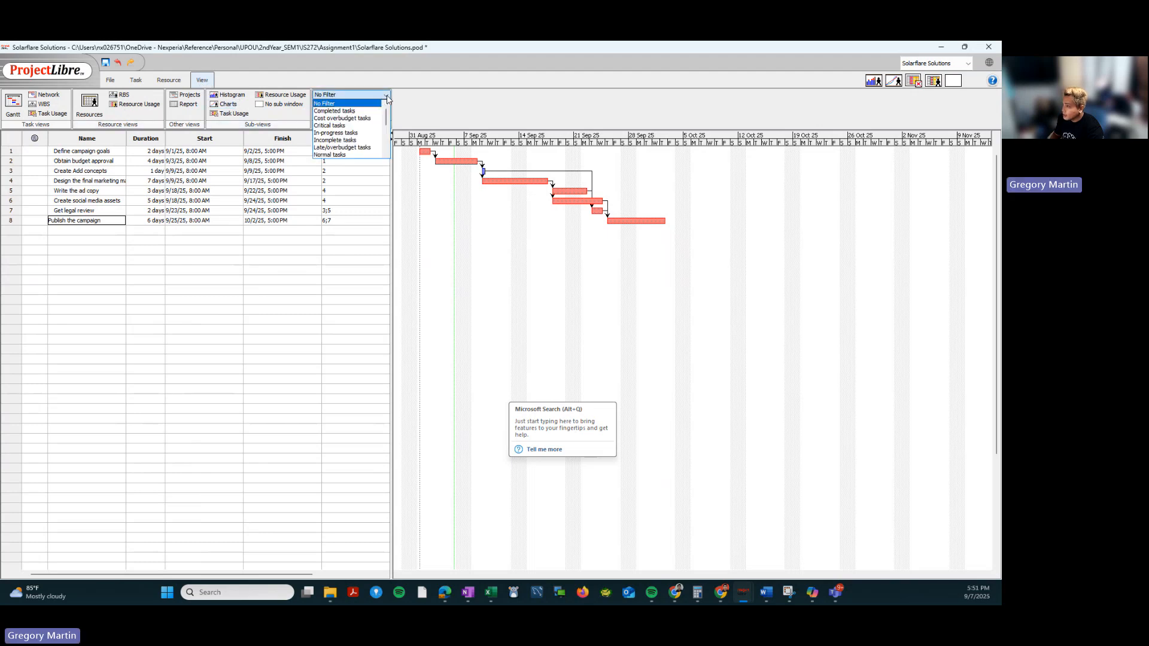
pyautogui.click(367, 132)
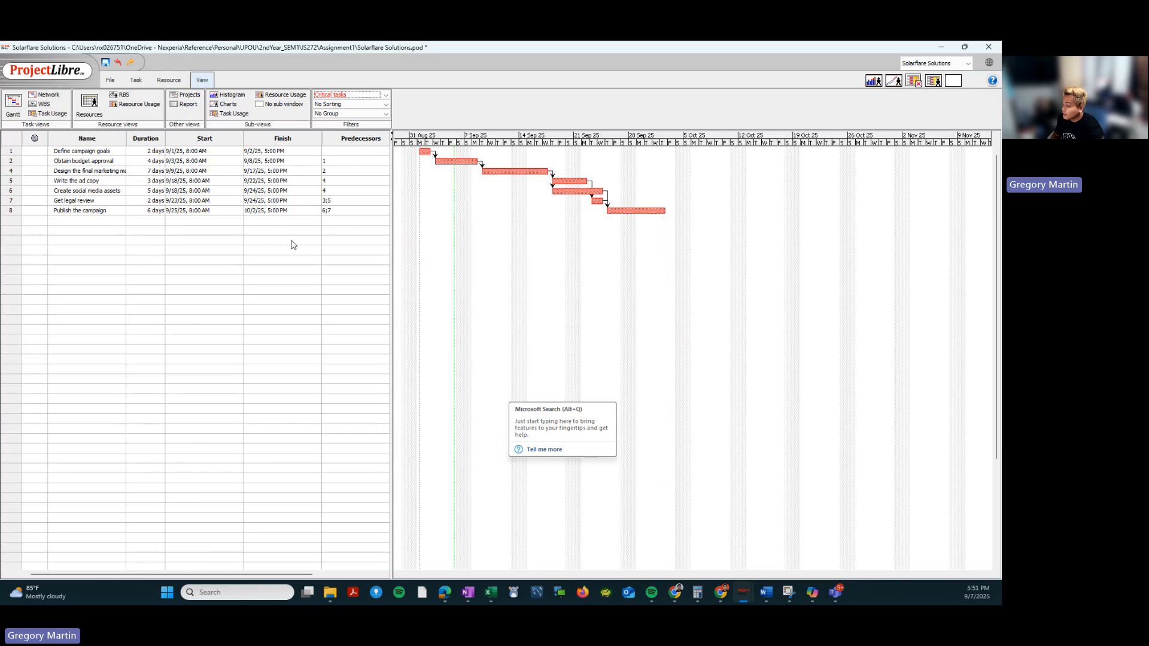
# Return to the NovaTech Labs network diagram and examine the full chain of tasks through Final QA.
pyautogui.click(944, 50)
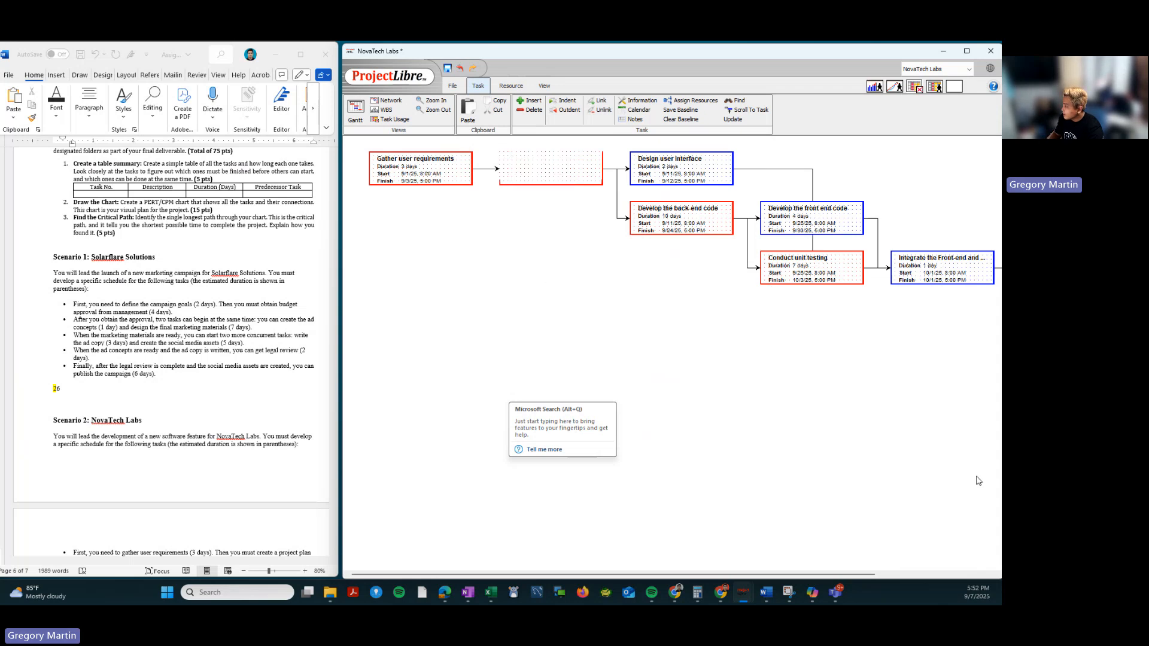
pyautogui.moveTo(834, 576); pyautogui.dragTo(868, 573)
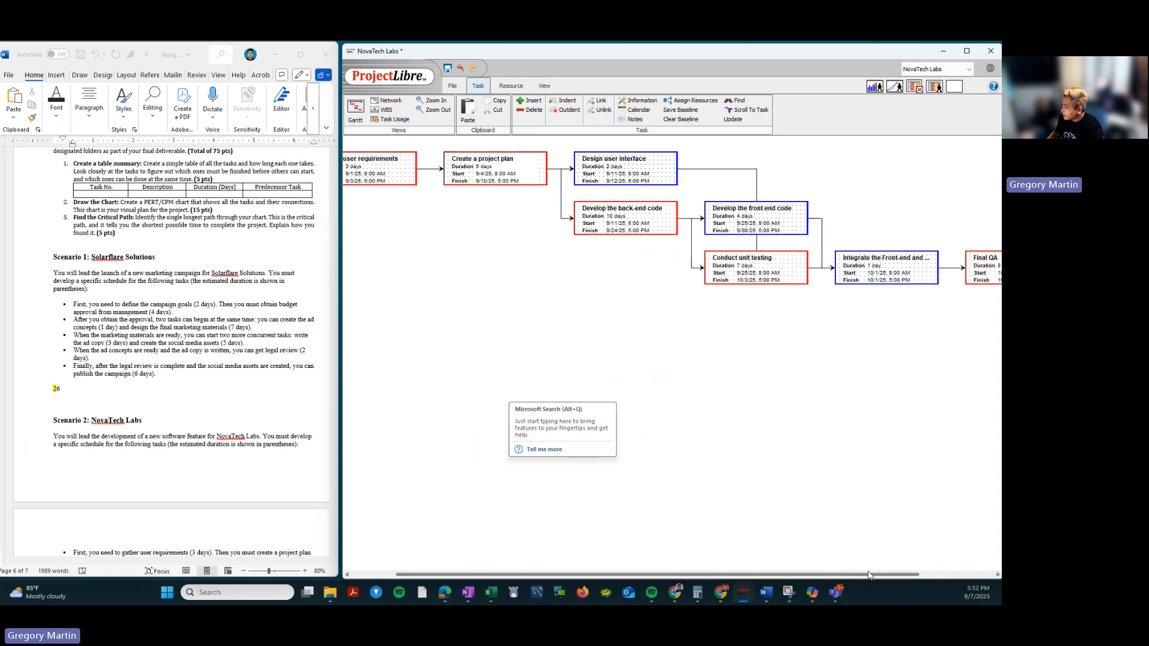
pyautogui.click(966, 50)
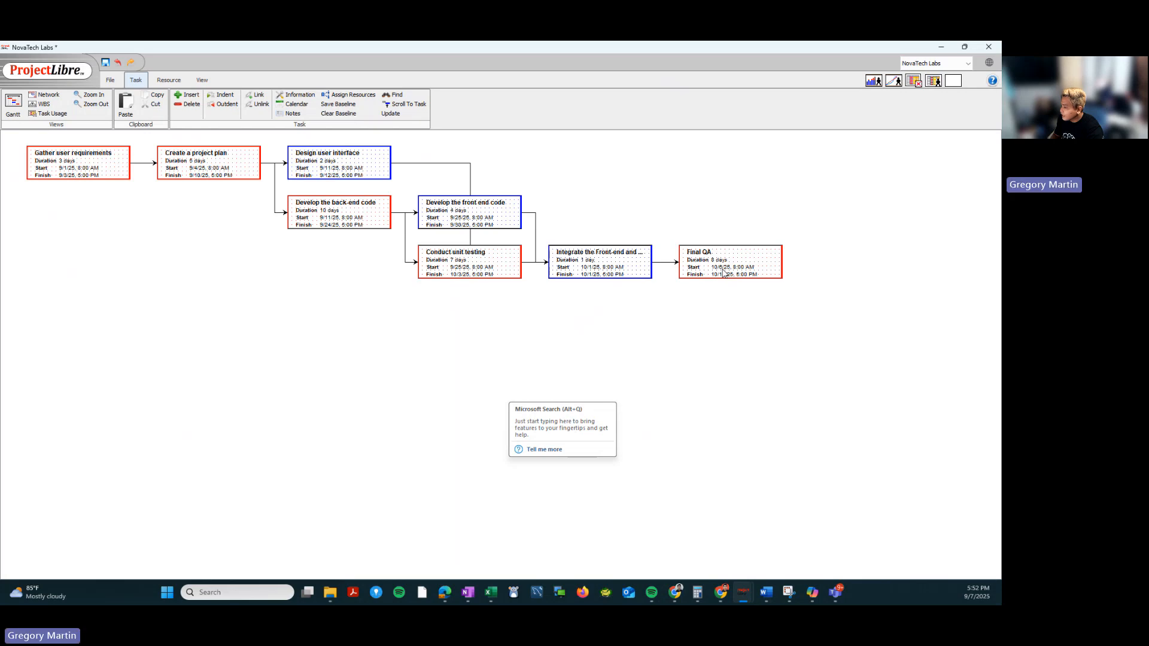
pyautogui.click(965, 47)
pyautogui.scroll(-5, 144, 285)
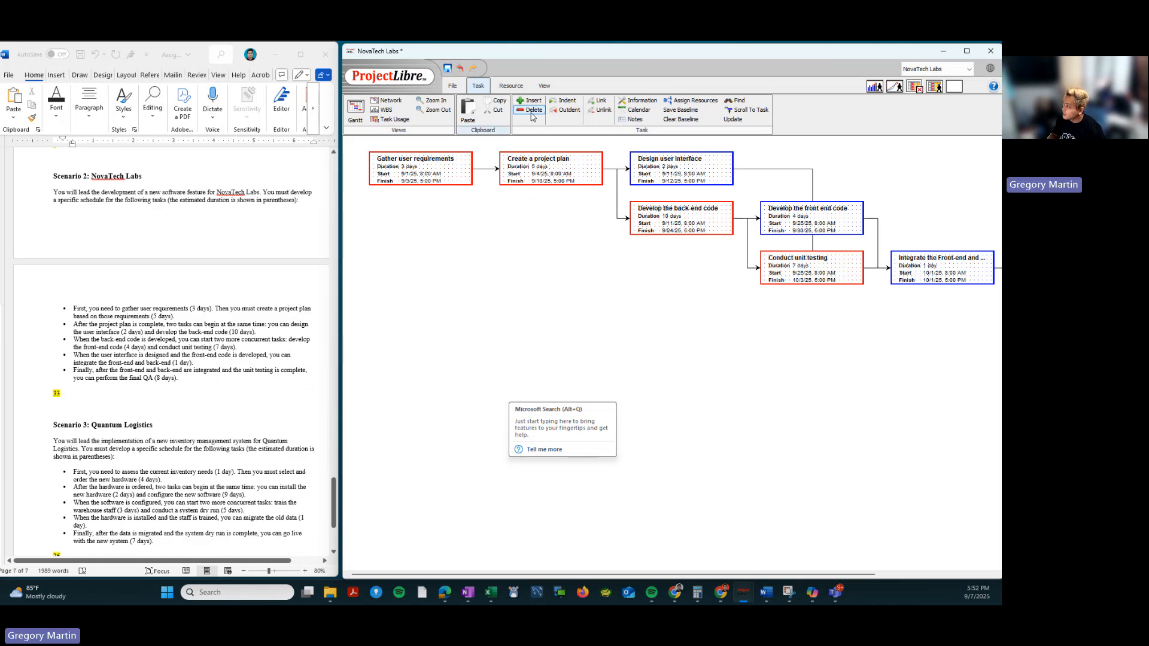
# Check the Standard working calendar's hours for October 15, 2025, without changing them.
pyautogui.click(650, 112)
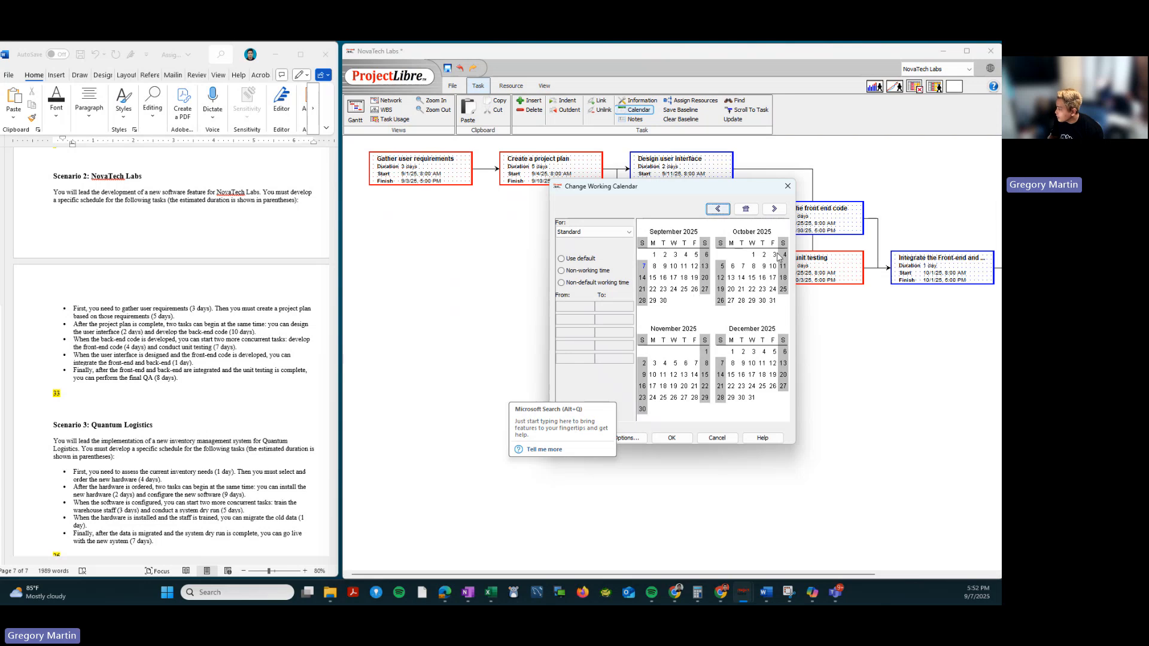
pyautogui.click(753, 279)
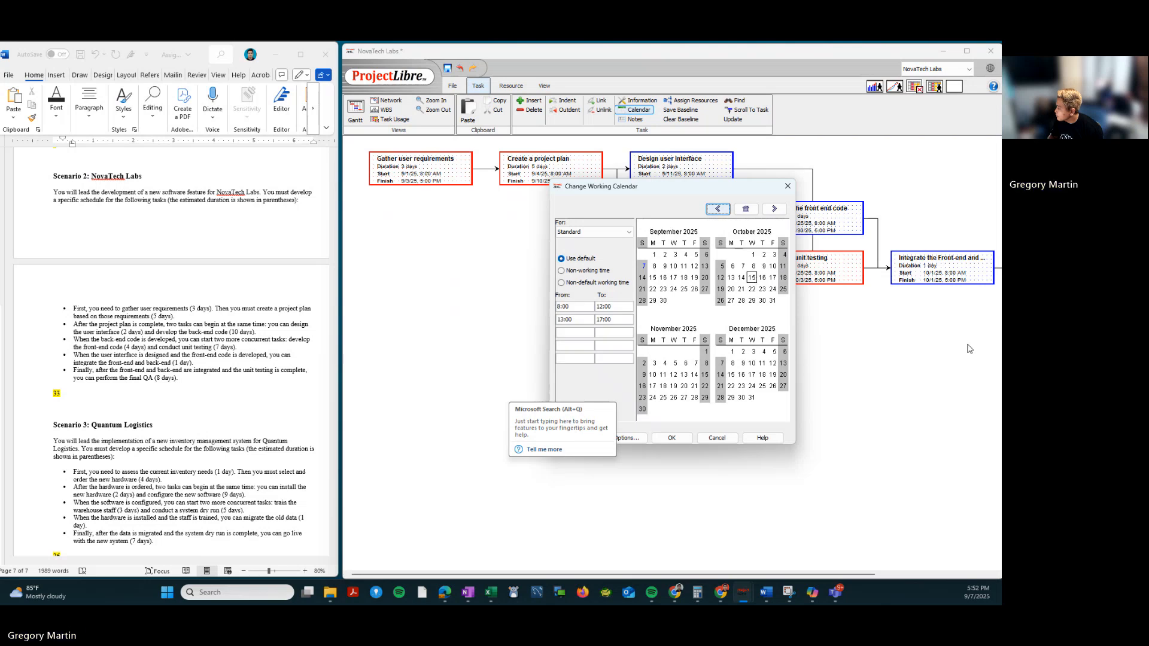
pyautogui.click(795, 187)
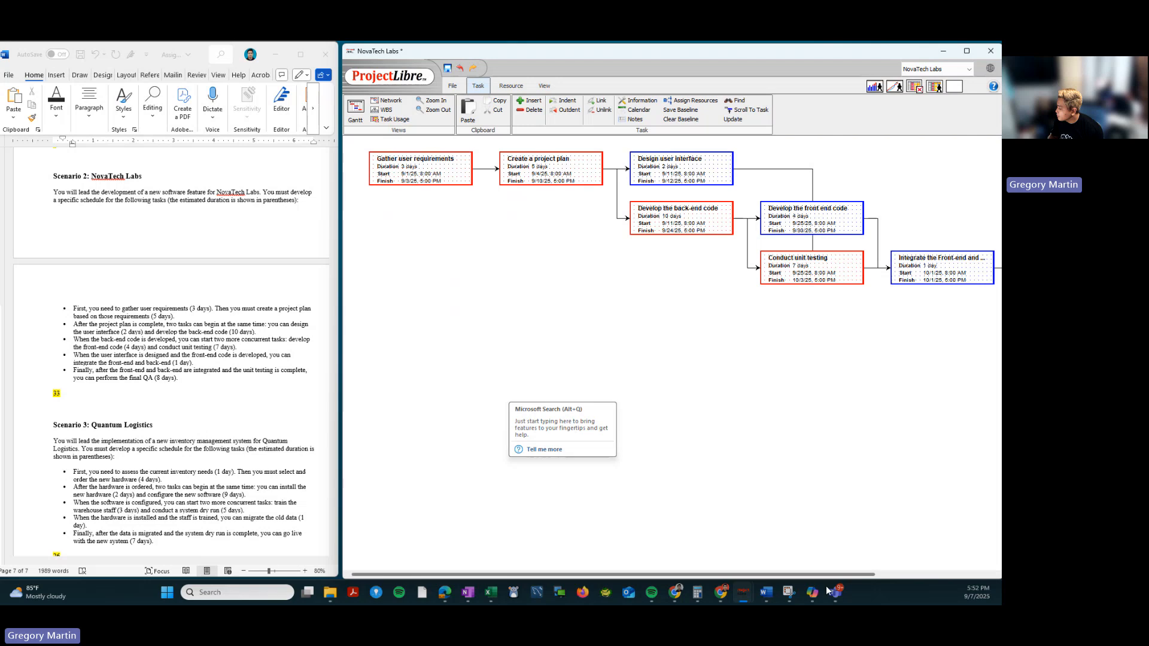
# Filter the NovaTech Labs network diagram to show only critical tasks.
pyautogui.moveTo(834, 575); pyautogui.dragTo(924, 575)
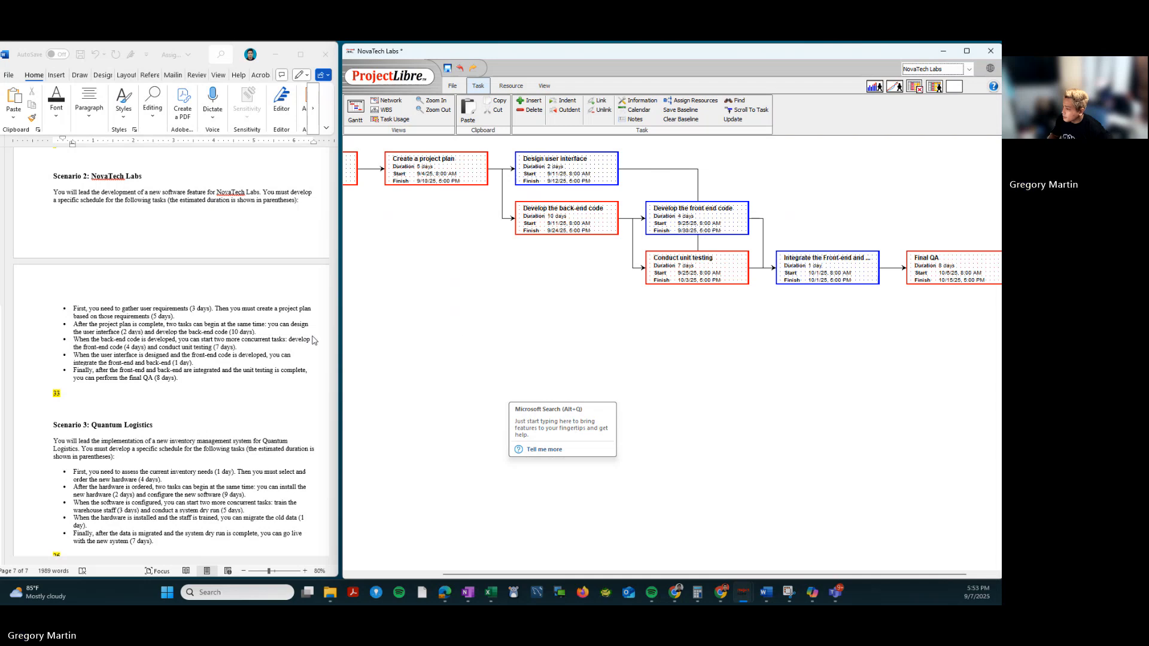
pyautogui.scroll(5, 220, 288)
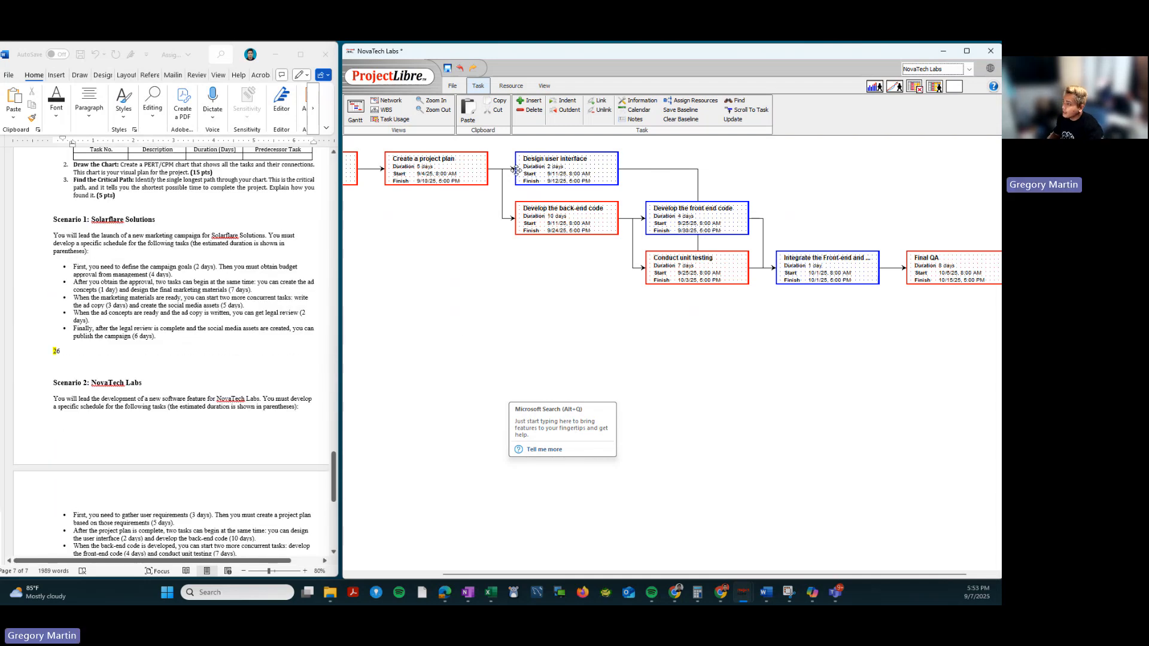
pyautogui.click(544, 85)
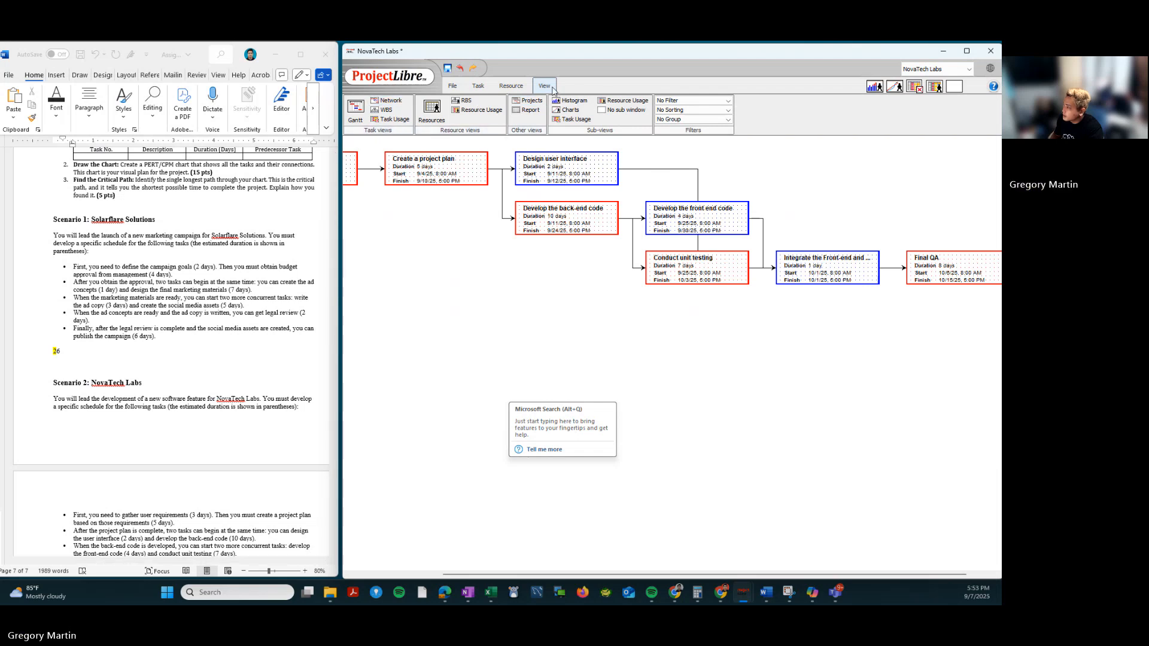
pyautogui.click(679, 100)
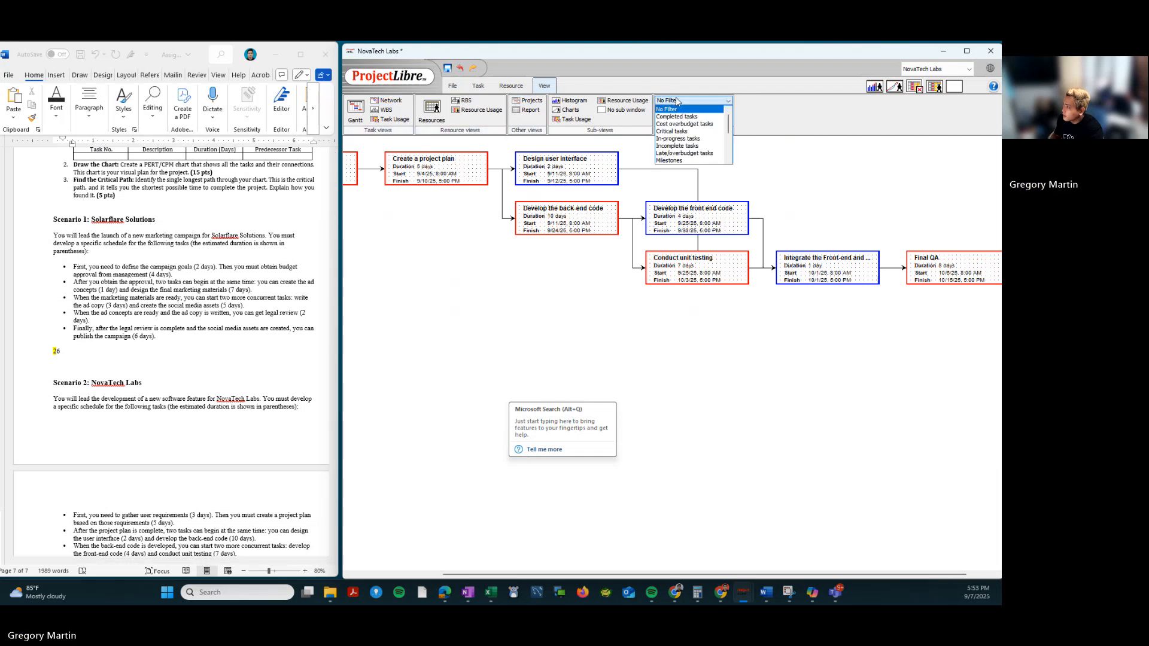
pyautogui.click(674, 132)
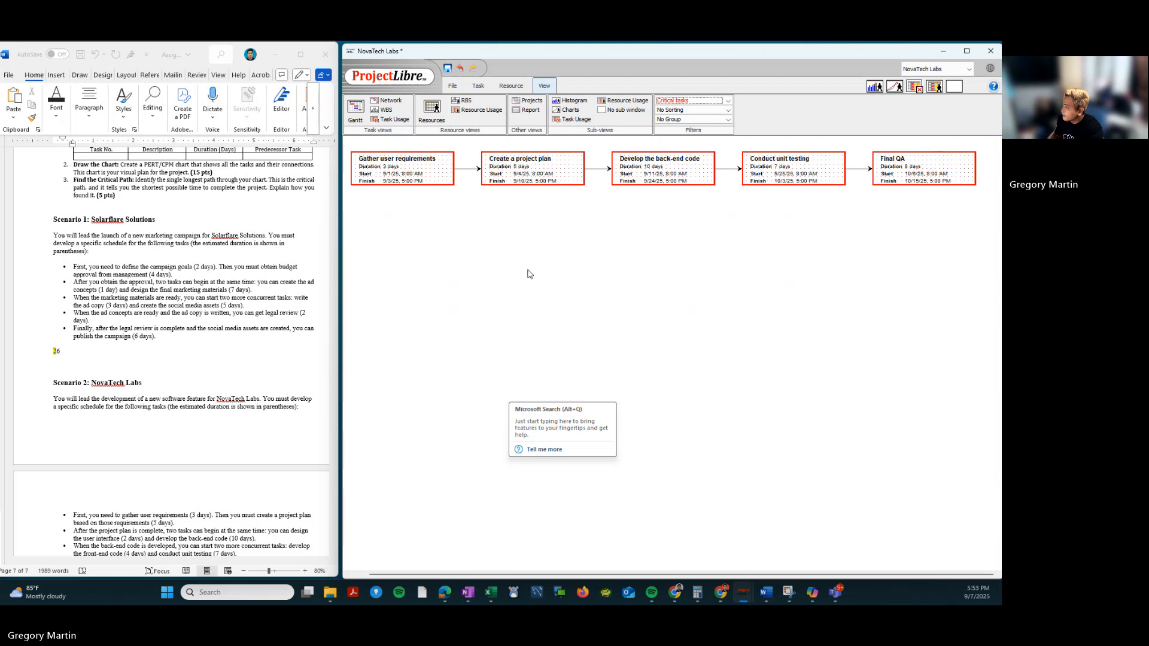
# Remove the filter from the enlarged network diagram to compare all tasks, and reapply the Critical tasks filter.
pyautogui.click(967, 51)
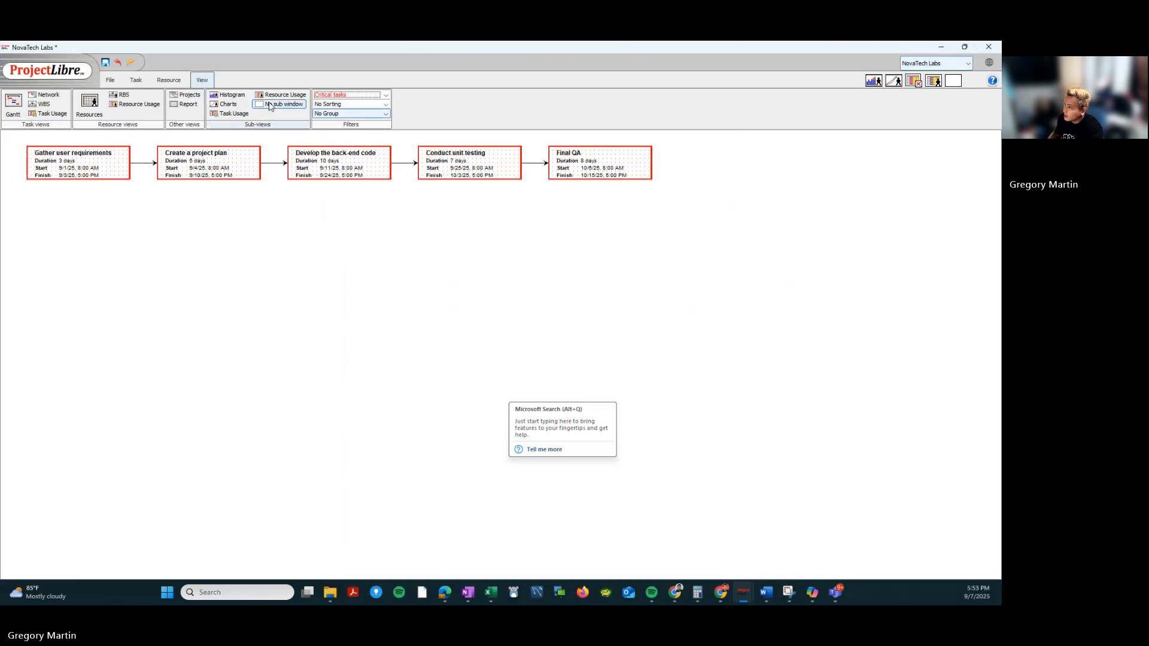
pyautogui.click(353, 95)
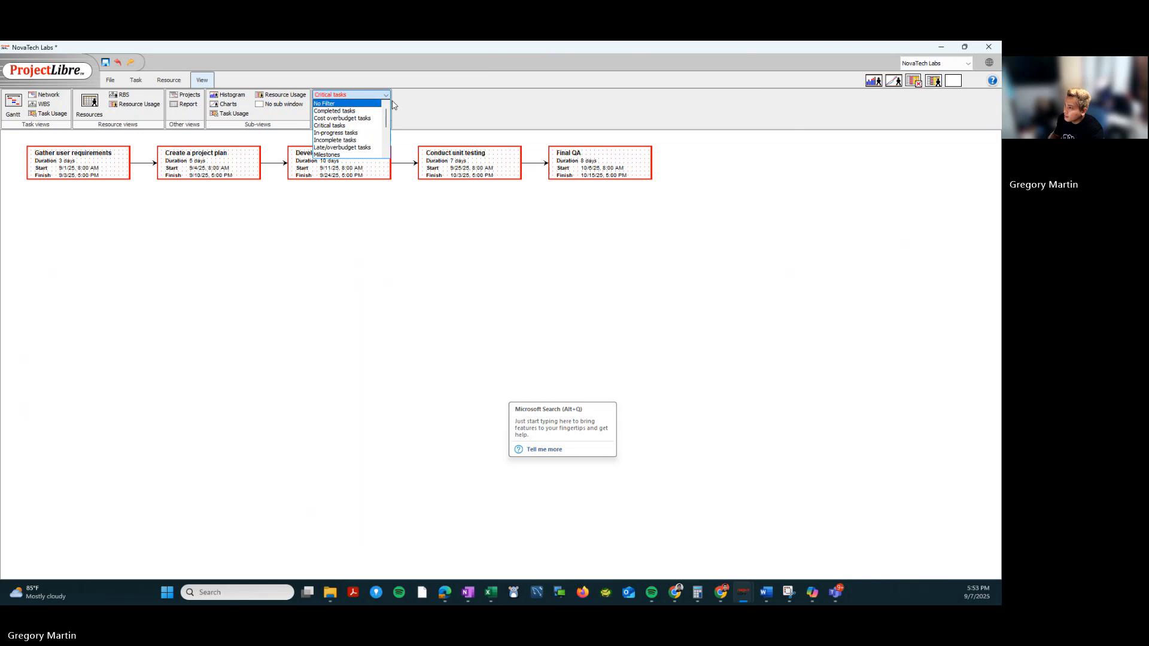
pyautogui.click(368, 104)
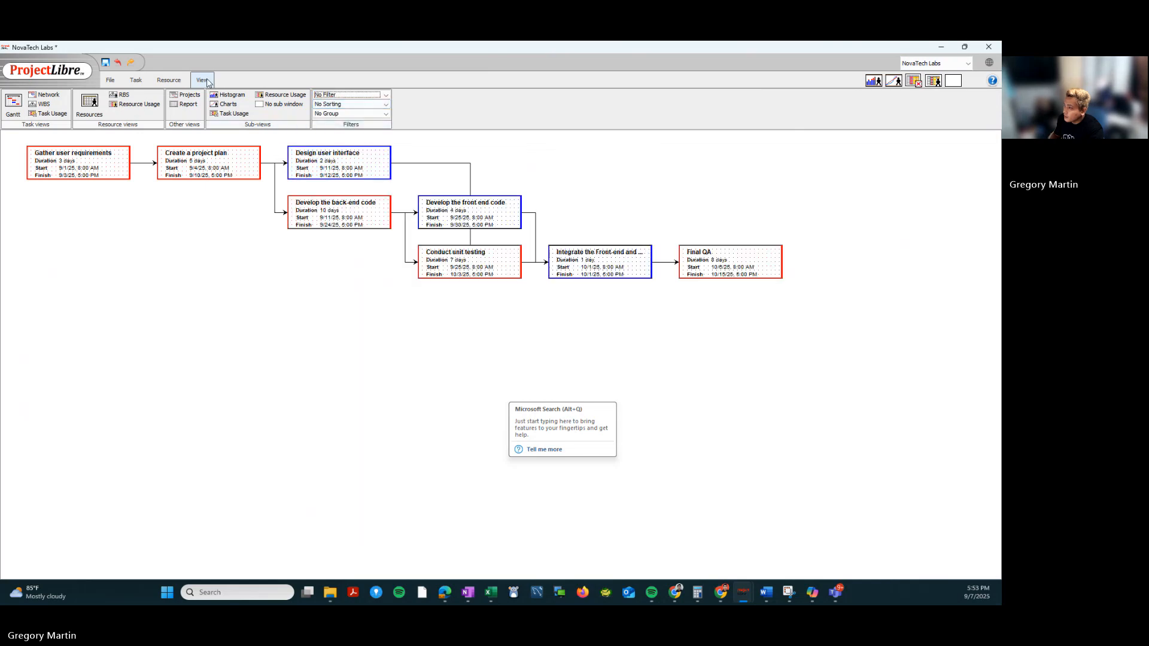
pyautogui.click(342, 94)
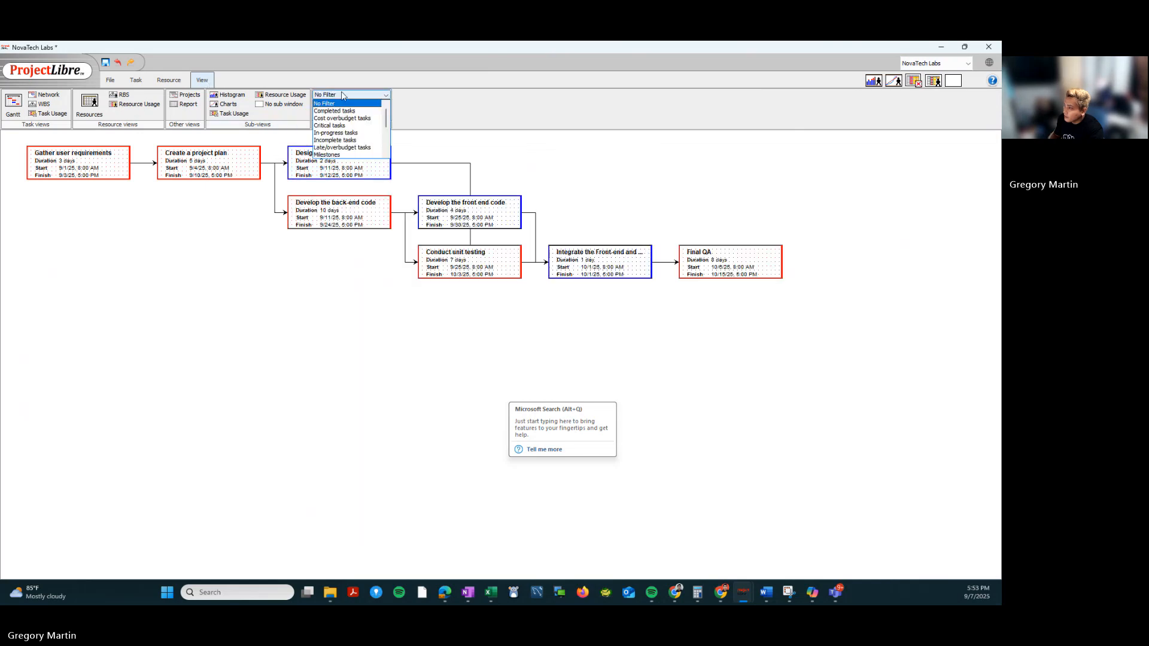
pyautogui.click(347, 125)
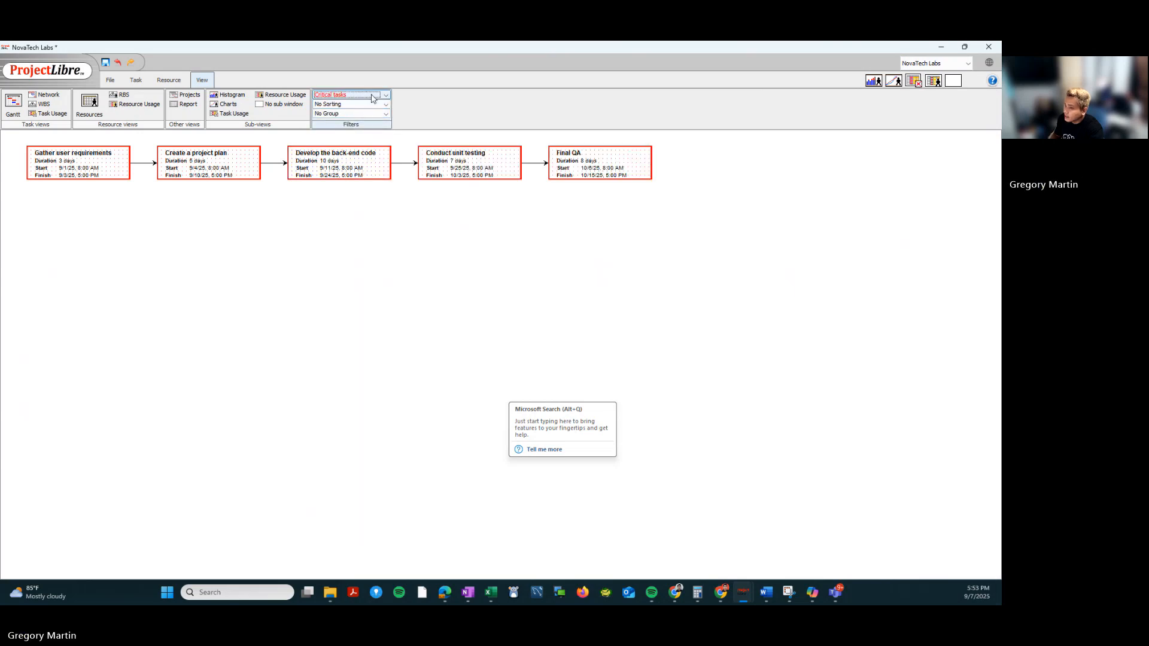
# Show the NovaTech Labs schedule as a Gantt chart filtered to critical tasks.
pyautogui.click(13, 105)
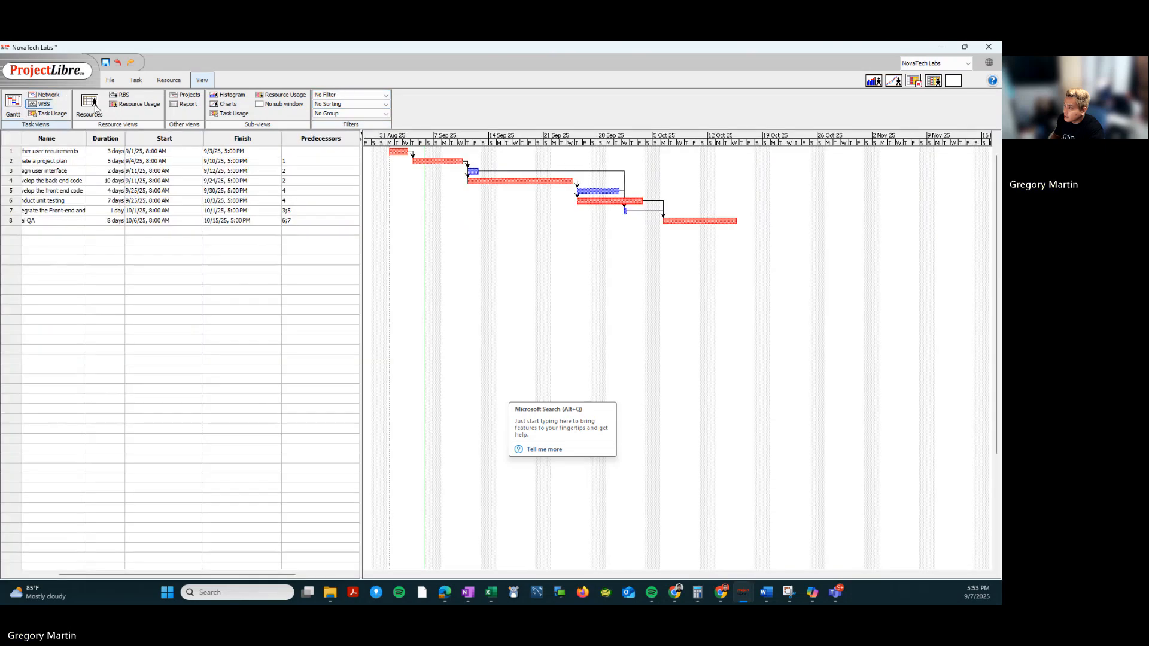
pyautogui.click(377, 95)
pyautogui.click(362, 127)
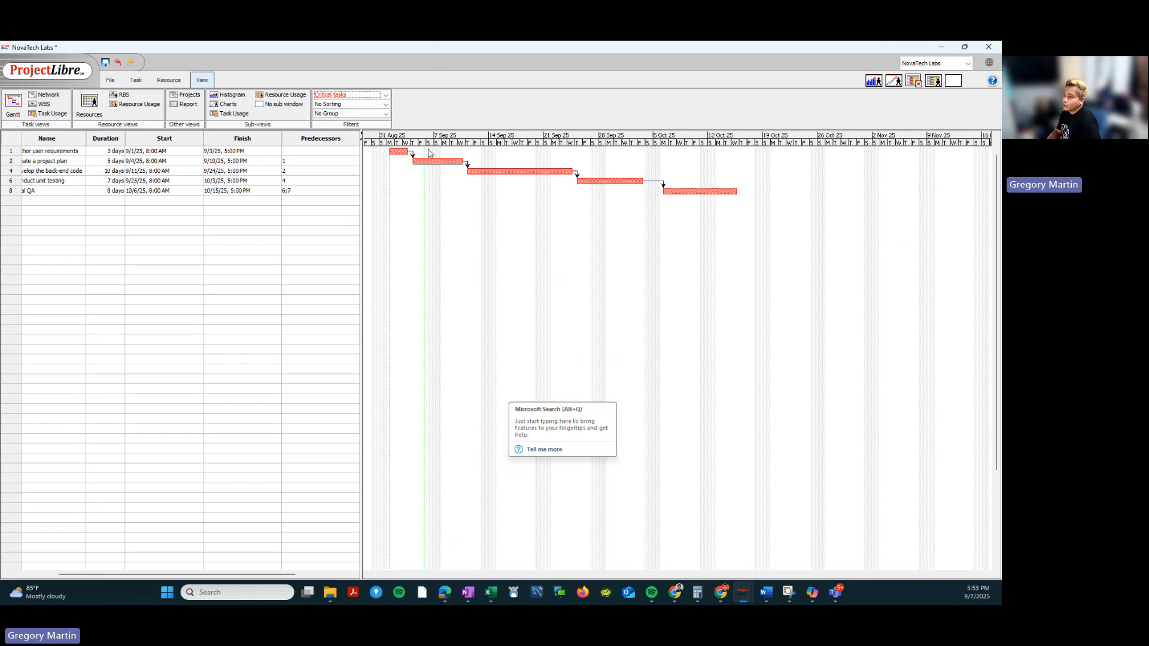
pyautogui.click(943, 49)
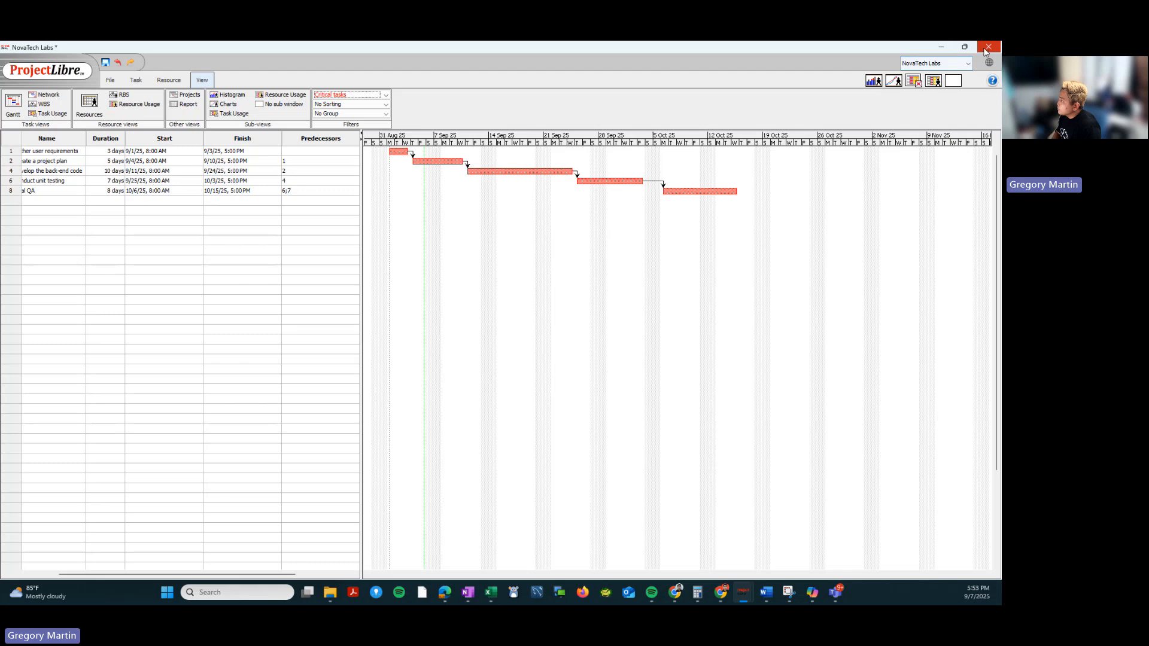
pyautogui.click(966, 48)
# Start a new project for Scenario 3 and name it Quantum Logistics, copying the name from the assignment document.
pyautogui.scroll(-3, 257, 276)
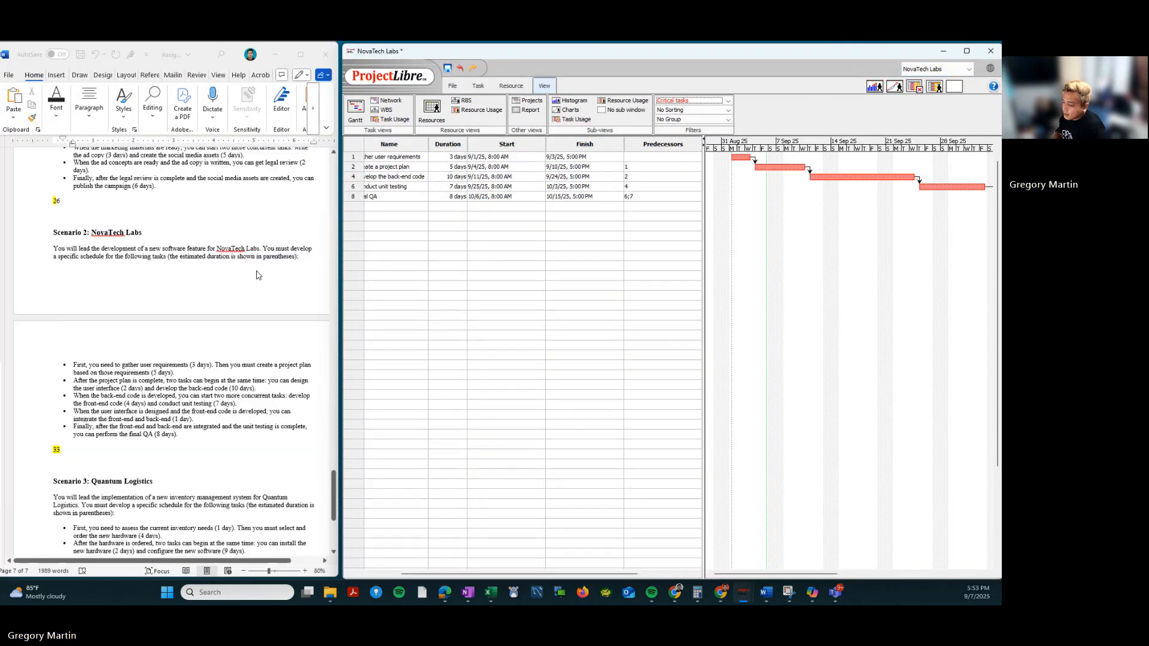
pyautogui.scroll(-5, 257, 275)
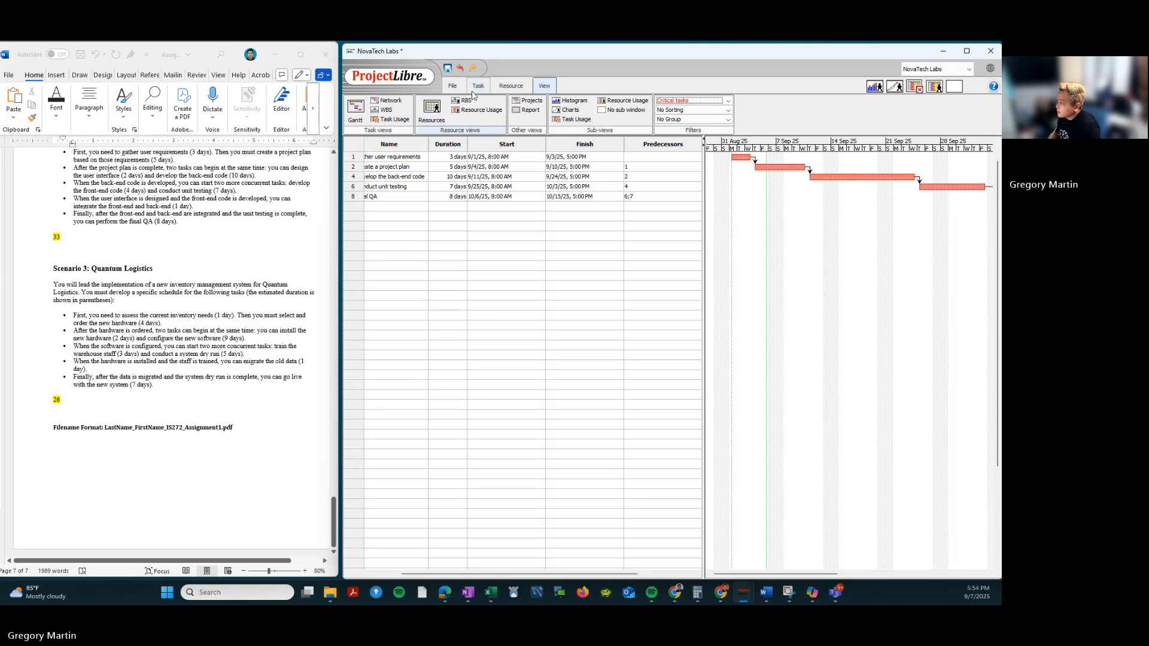
pyautogui.click(453, 87)
pyautogui.click(384, 110)
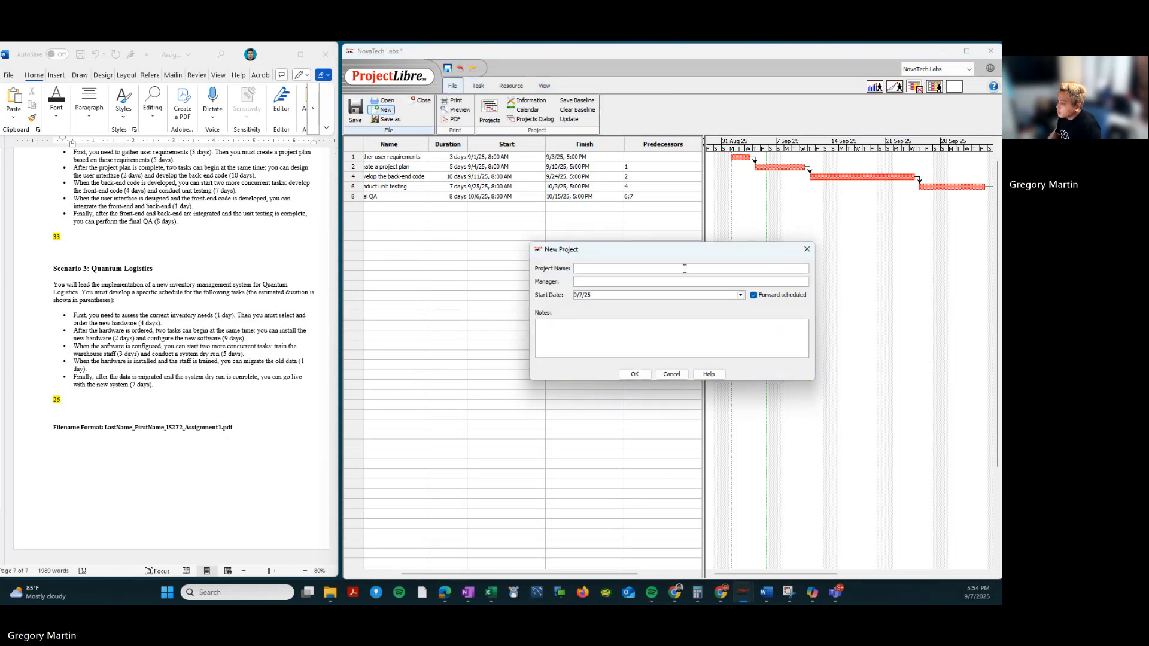
pyautogui.moveTo(155, 274); pyautogui.dragTo(91, 271)
pyautogui.hotkey('ctrl', 'c')
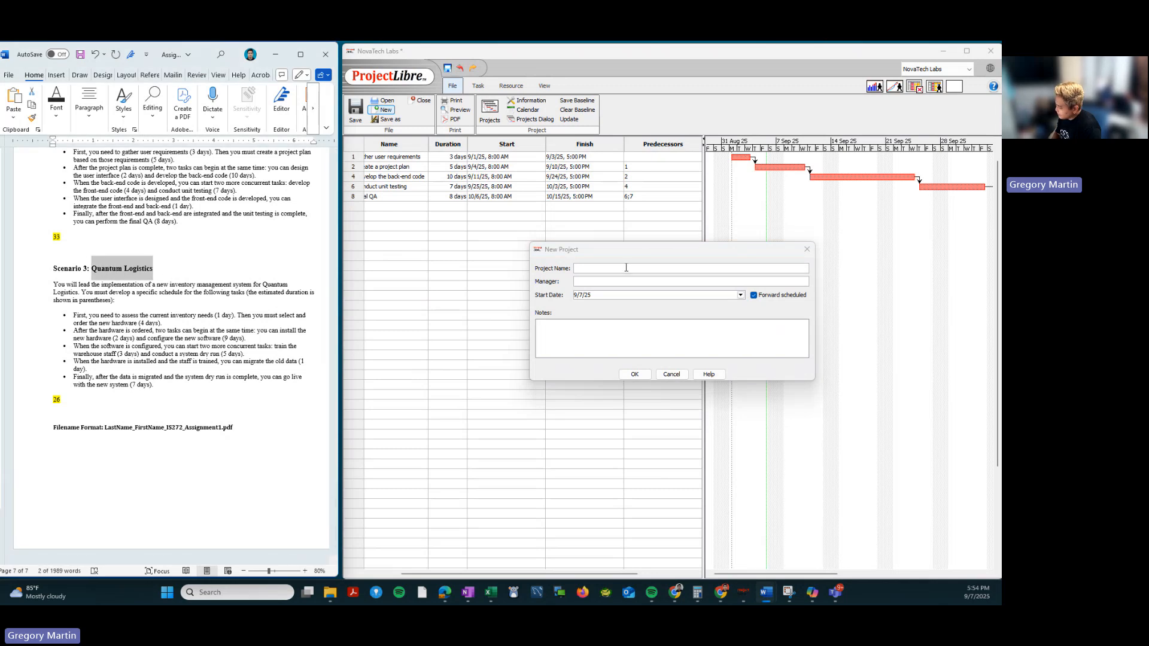
pyautogui.click(626, 269)
pyautogui.hotkey('ctrl', 'v')
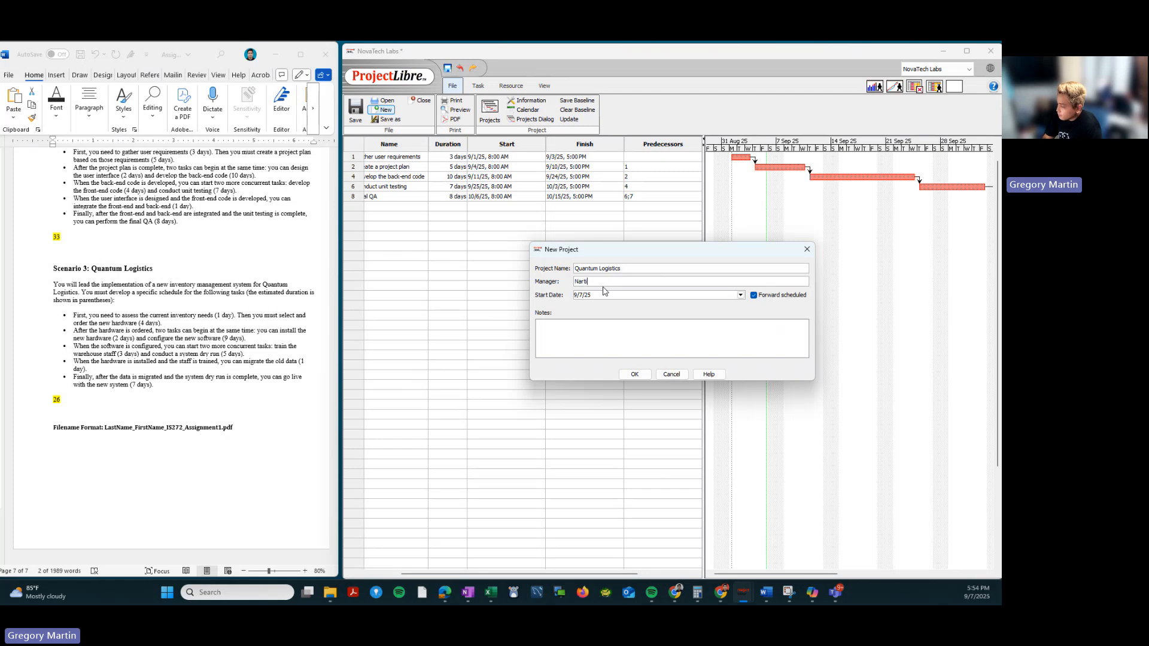
# Enter the manager's full name, last name first, and set the new project's start date to 9/1/25.
pyautogui.write('M')
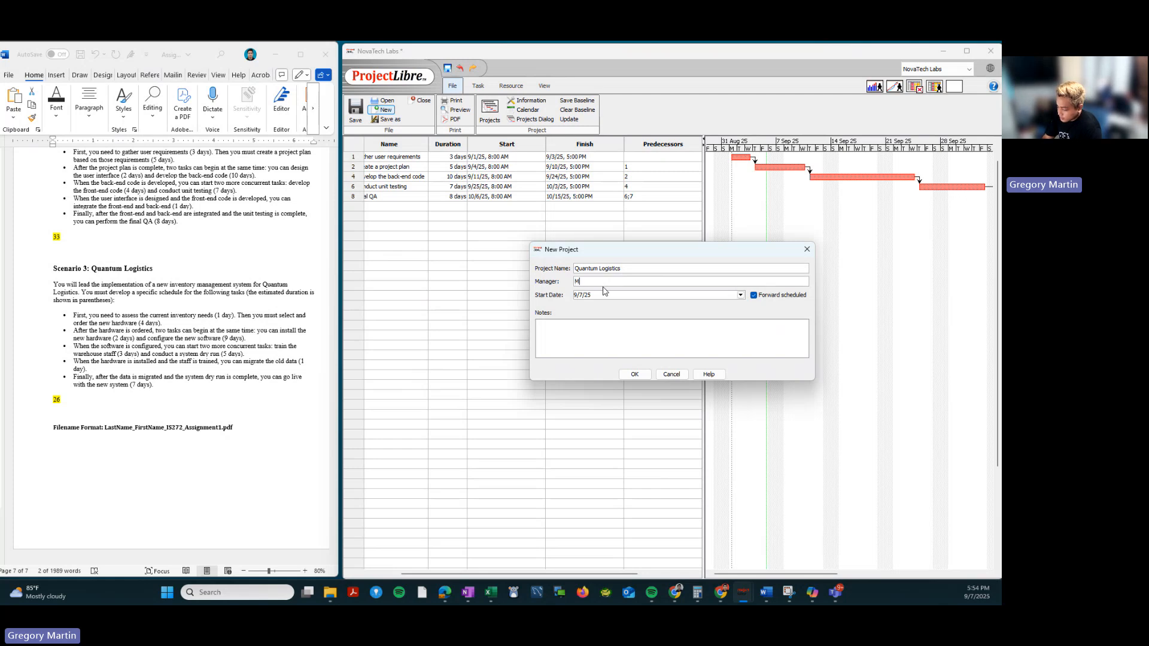
pyautogui.write('artin, Gregory')
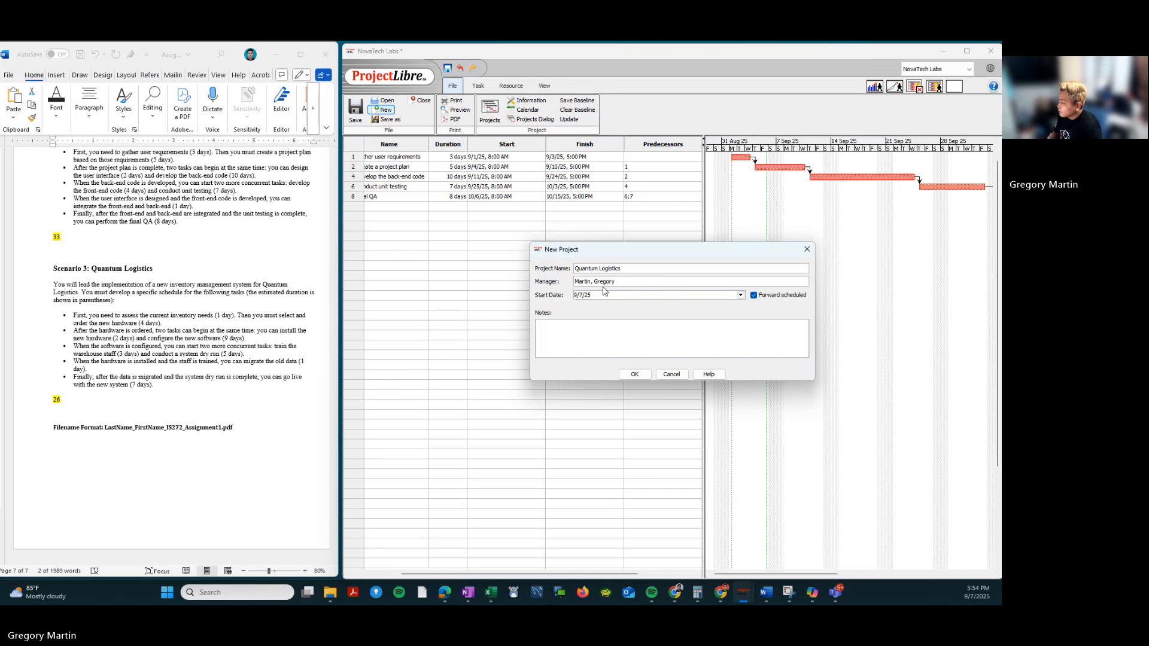
pyautogui.click(741, 295)
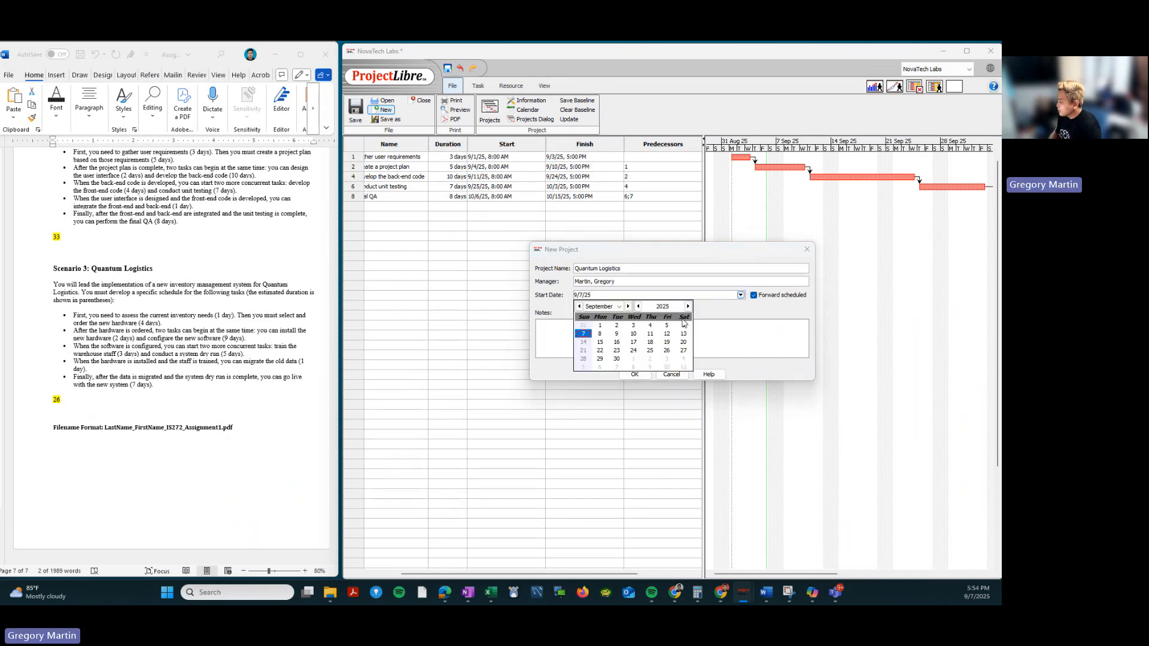
pyautogui.click(607, 330)
# Copy the full Scenario 3 description and task bullets from the document into the project notes, and create the project.
pyautogui.click(175, 407)
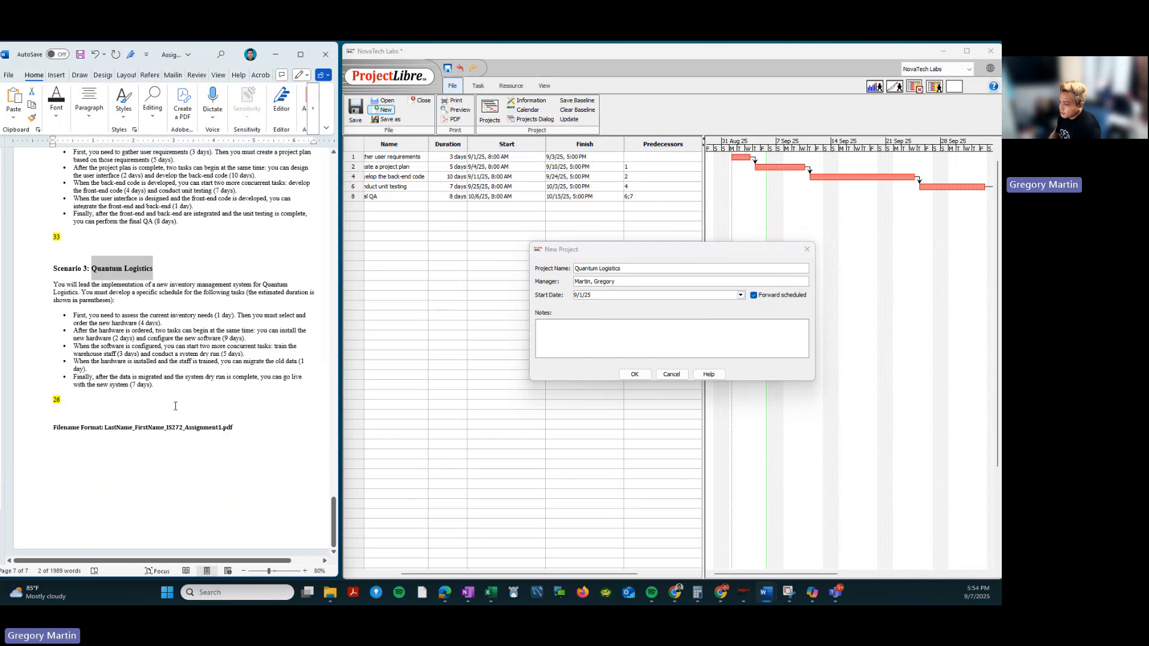
pyautogui.moveTo(169, 386); pyautogui.dragTo(52, 277)
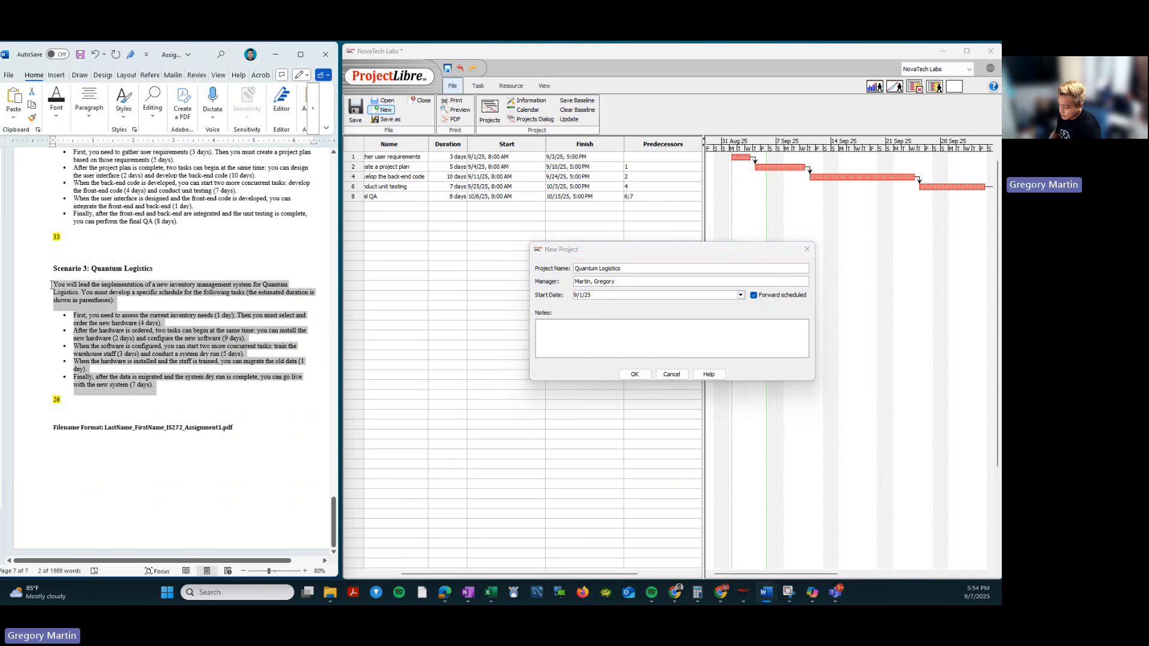
pyautogui.hotkey('ctrl', 'c')
pyautogui.click(568, 334)
pyautogui.hotkey('ctrl', 'v')
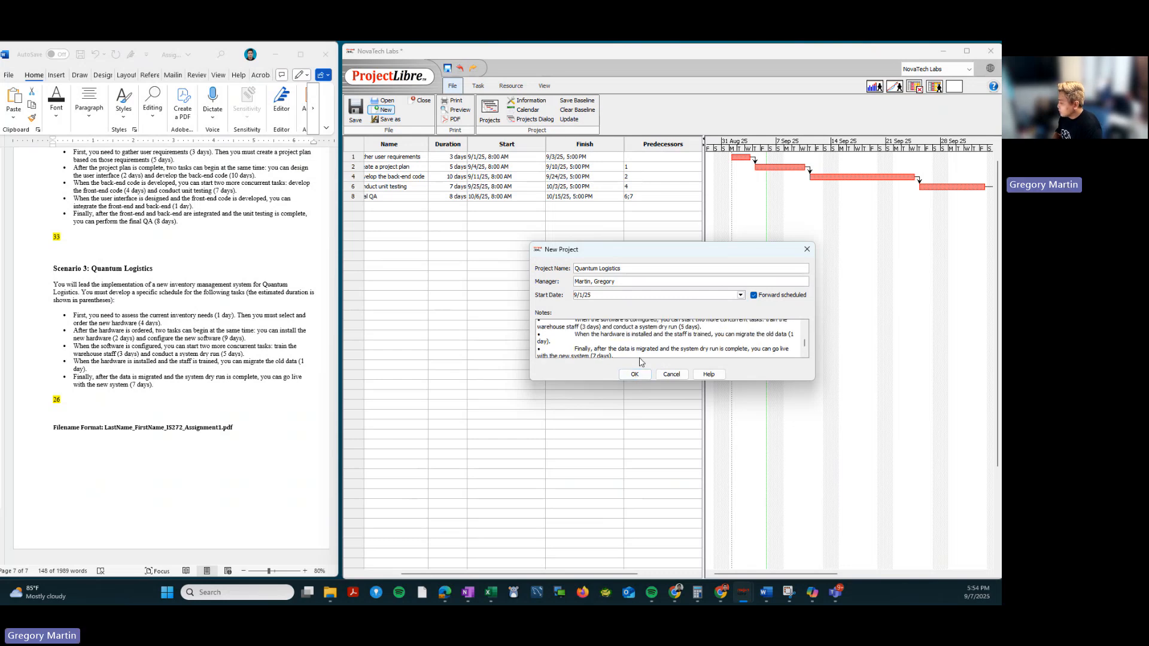
pyautogui.click(635, 375)
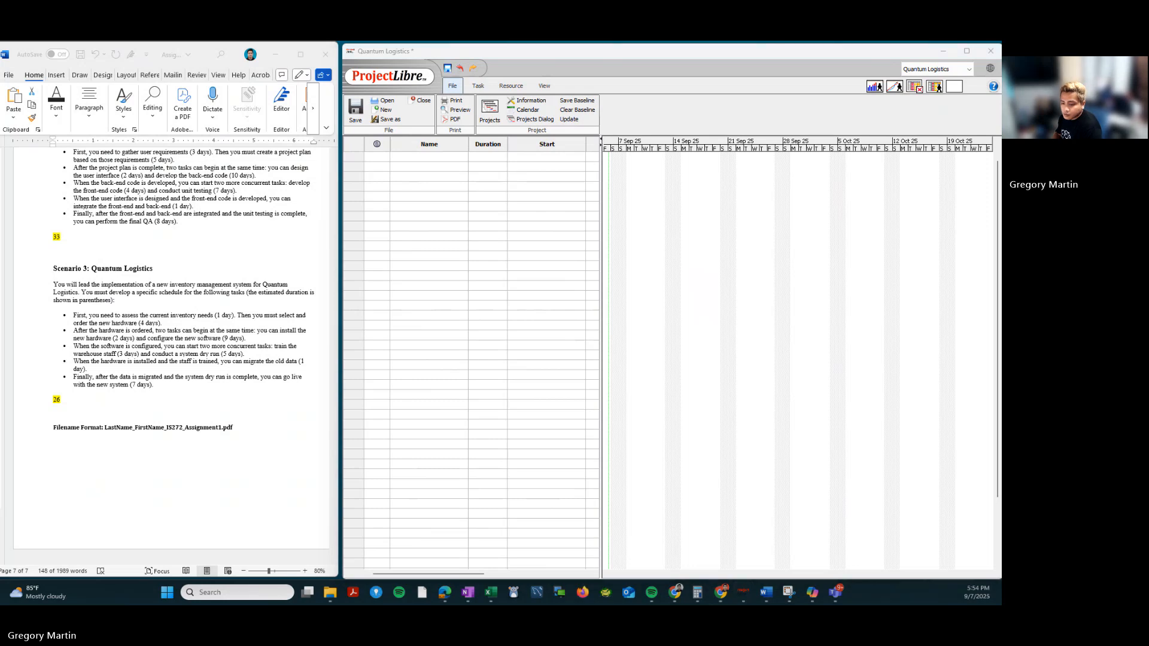
# Add the first task "Assess the current inventory needs" with a duration of 1 day.
pyautogui.press('super+d')
pyautogui.press('super+d')
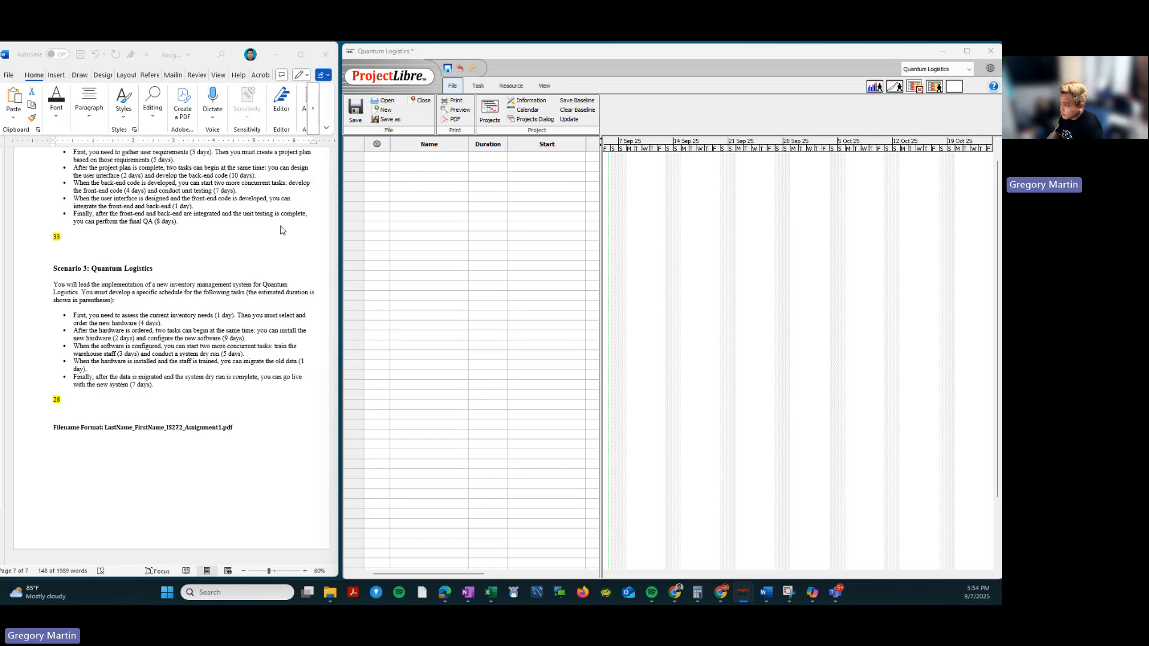
pyautogui.click(446, 158)
pyautogui.hotkey('ctrl', 'v')
pyautogui.click(489, 156)
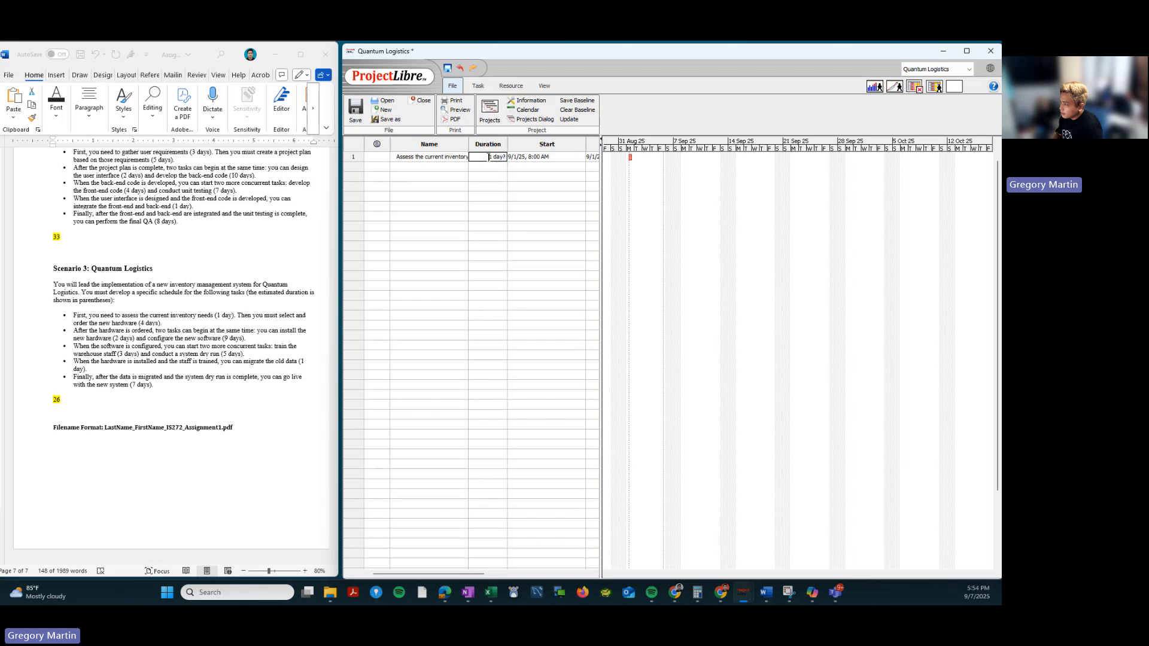
pyautogui.tripleClick(488, 157)
pyautogui.write('1')
pyautogui.press('Return')
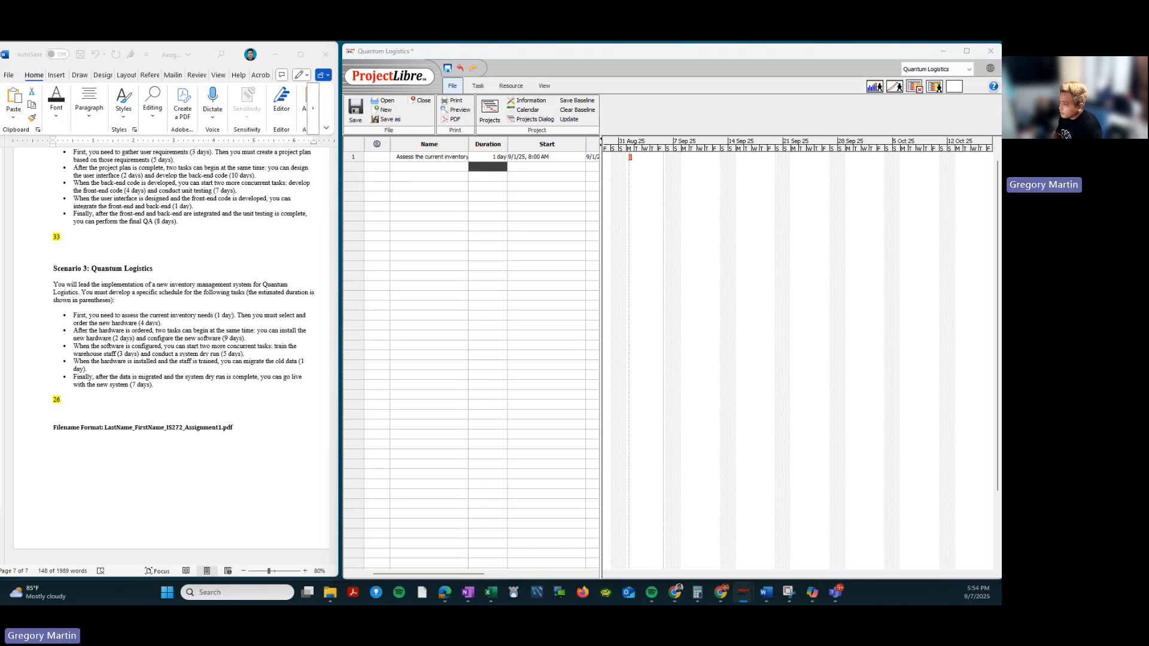
# Add the second task "Select and order the new hardware" with a 4-day duration, and widen the task table to show the Predecessors column.
pyautogui.doubleClick(442, 169)
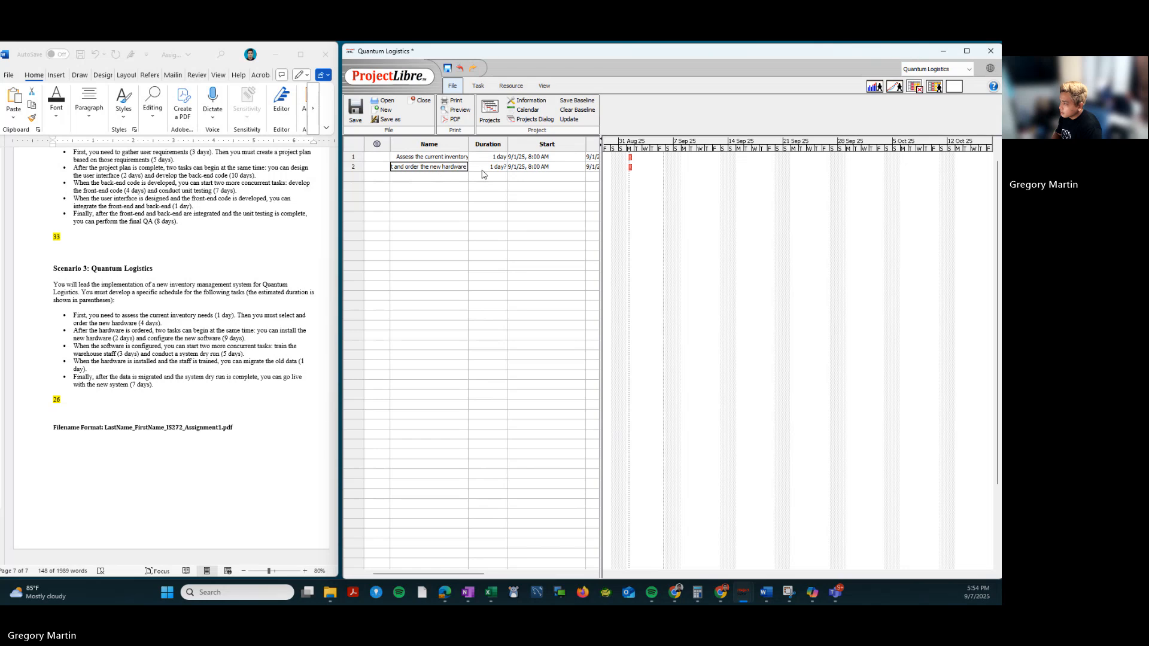
pyautogui.doubleClick(486, 169)
pyautogui.write('4')
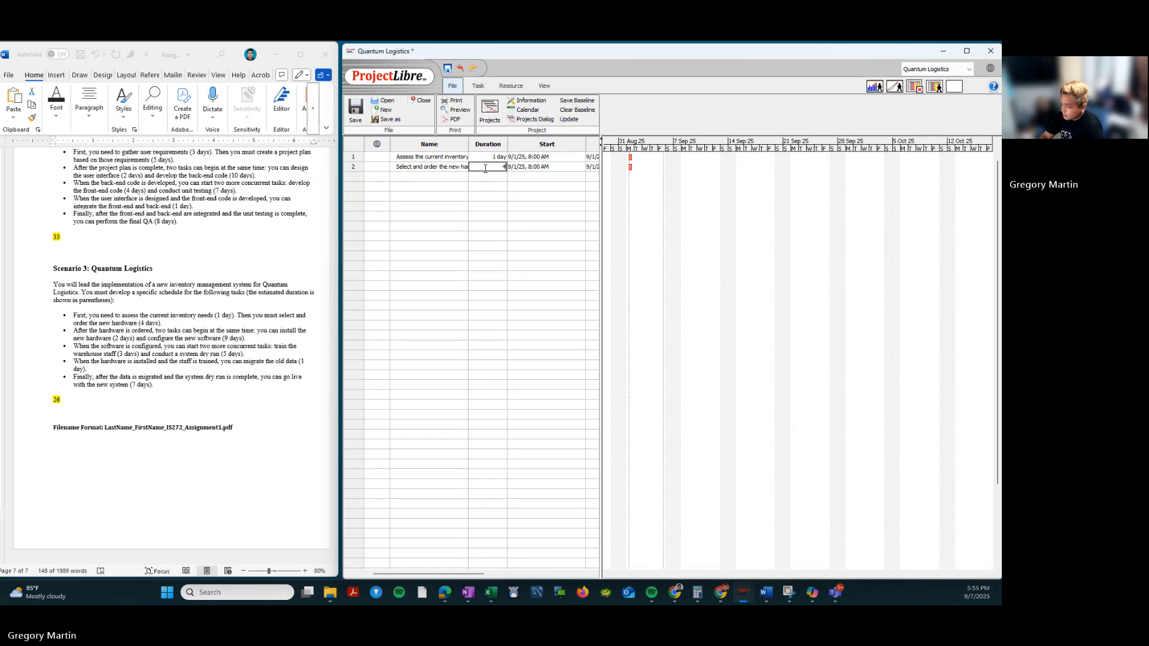
pyautogui.press('Return')
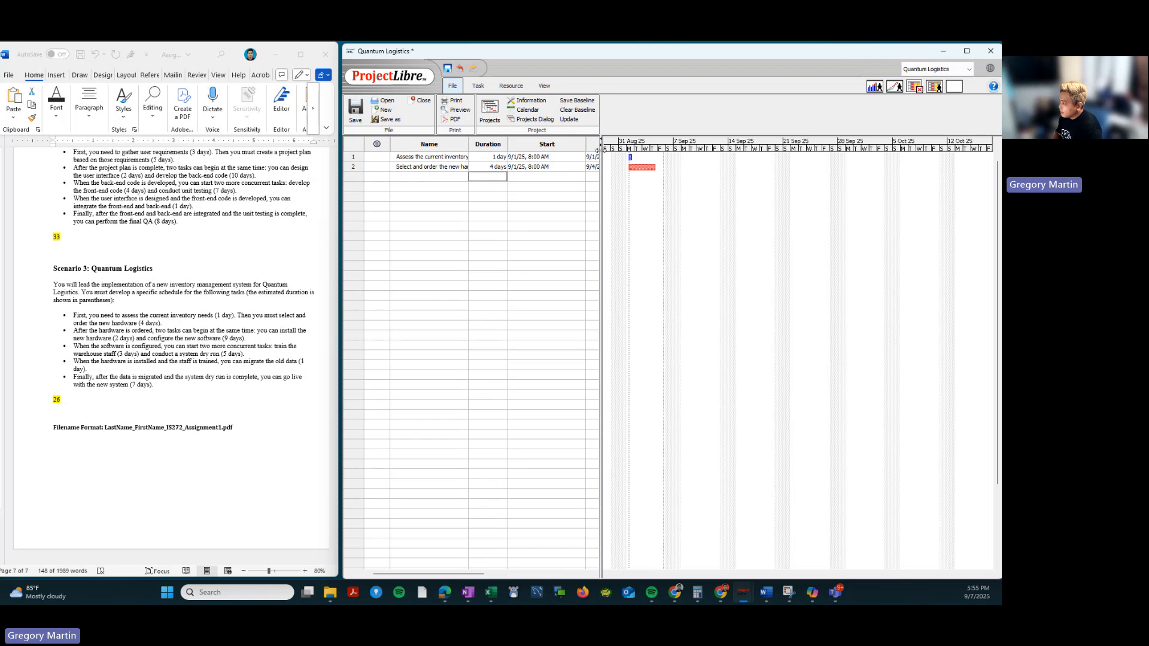
pyautogui.moveTo(601, 154); pyautogui.dragTo(723, 202)
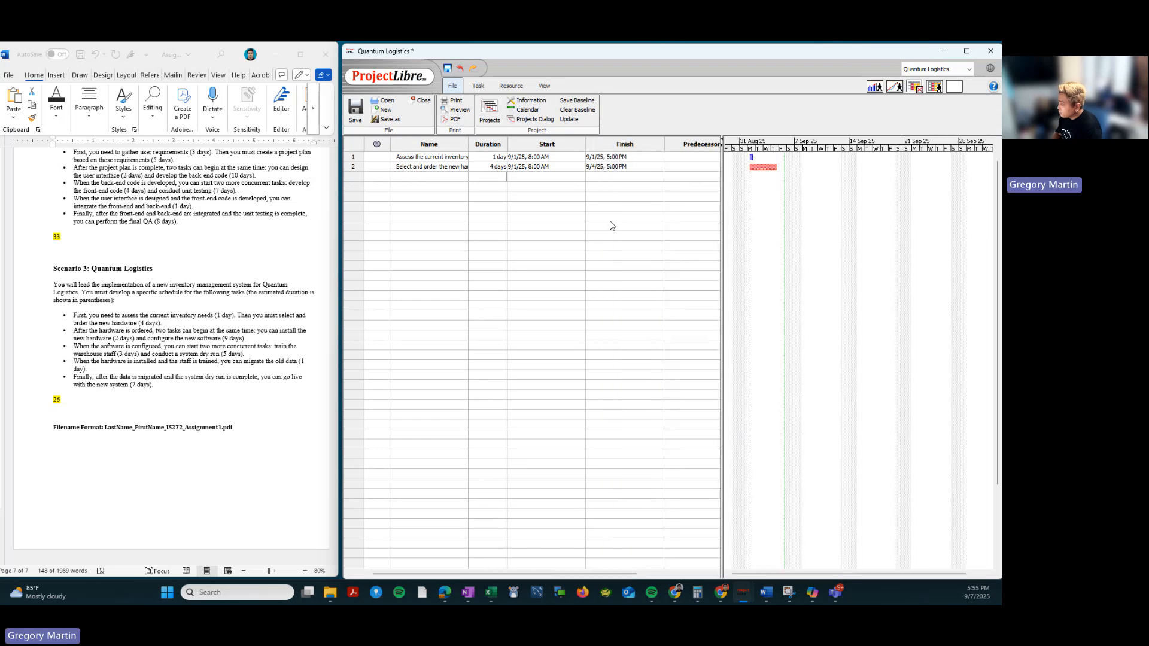
# Try to set predecessor 1 for the hardware-ordering task, and undo the entry.
pyautogui.click(684, 167)
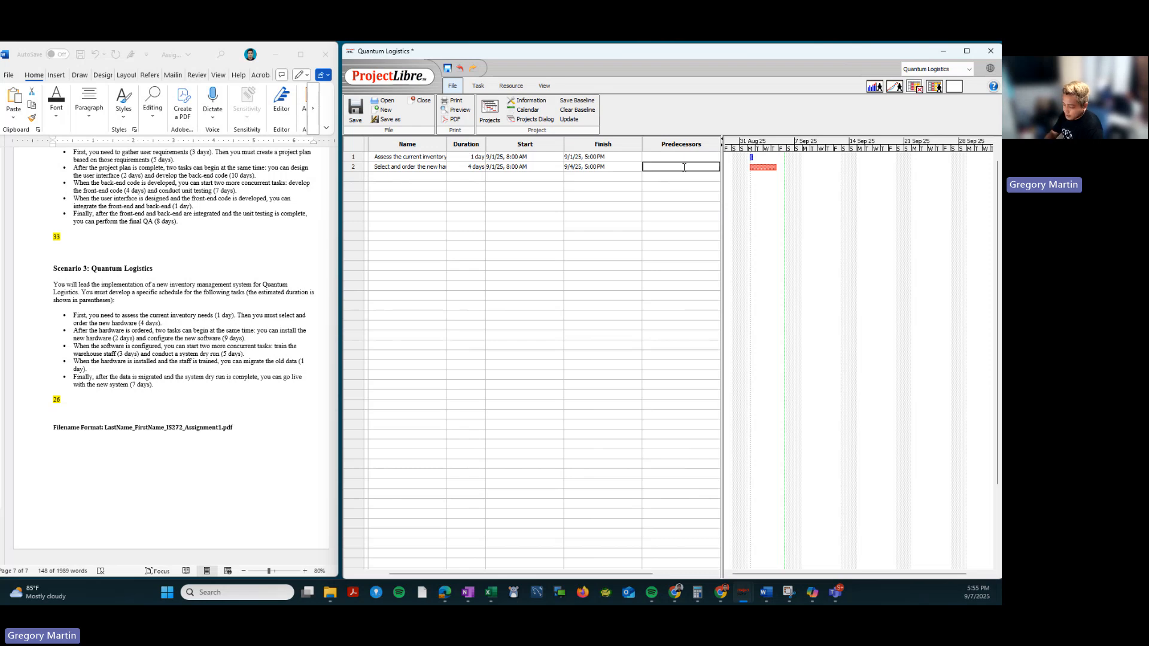
pyautogui.write('1')
pyautogui.hscroll(-2, 676, 190)
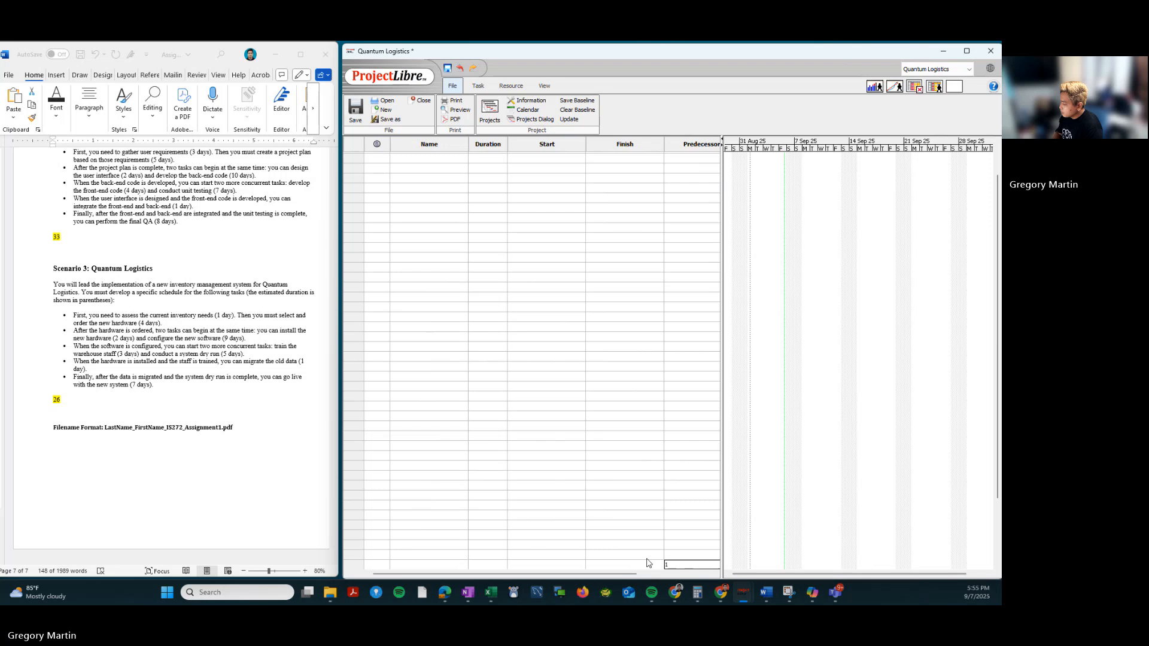
pyautogui.press('Return')
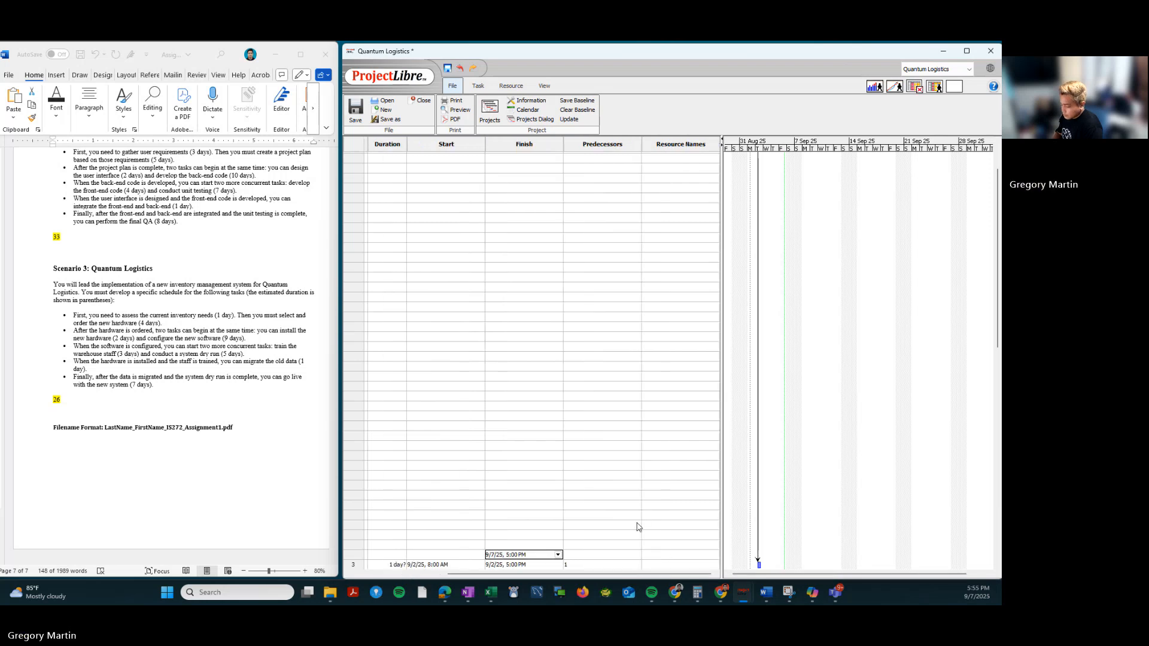
pyautogui.hotkey('ctrl', 'z')
pyautogui.hscroll(-2, 633, 486)
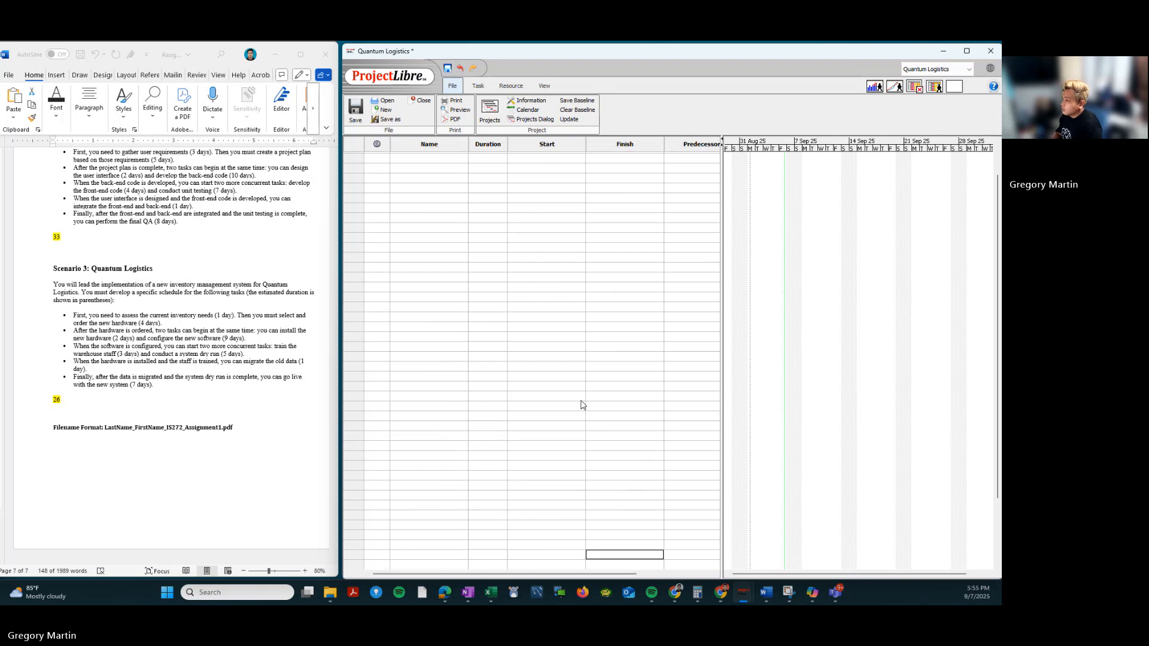
pyautogui.hscroll(2, 585, 335)
pyautogui.hscroll(-2, 585, 329)
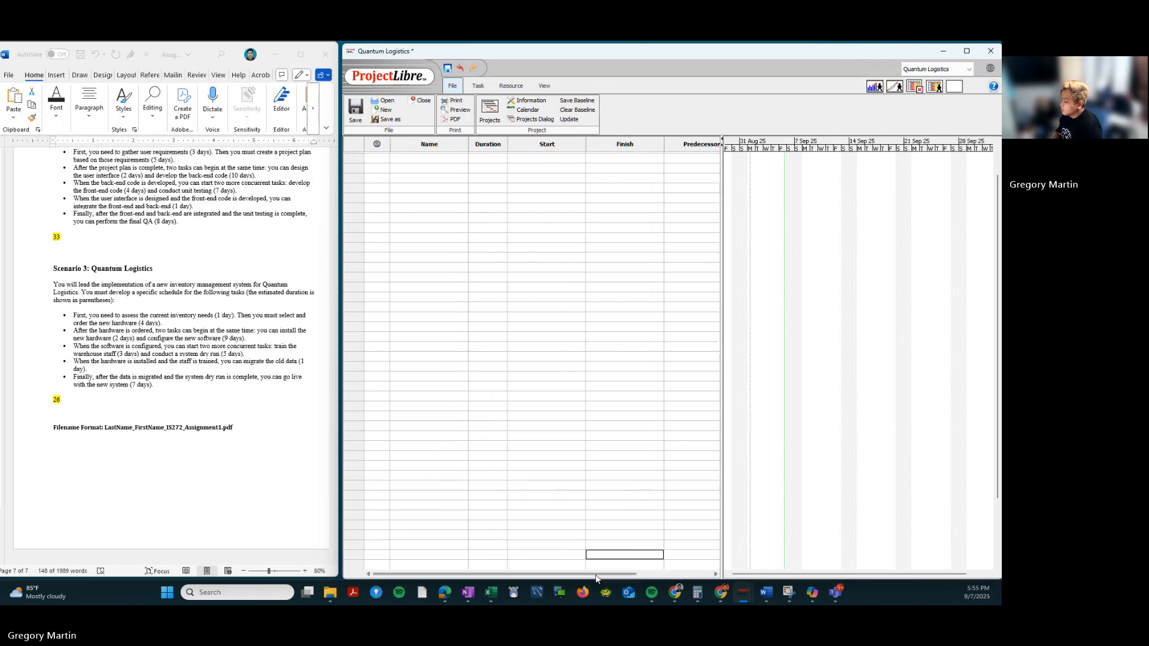
pyautogui.click(488, 336)
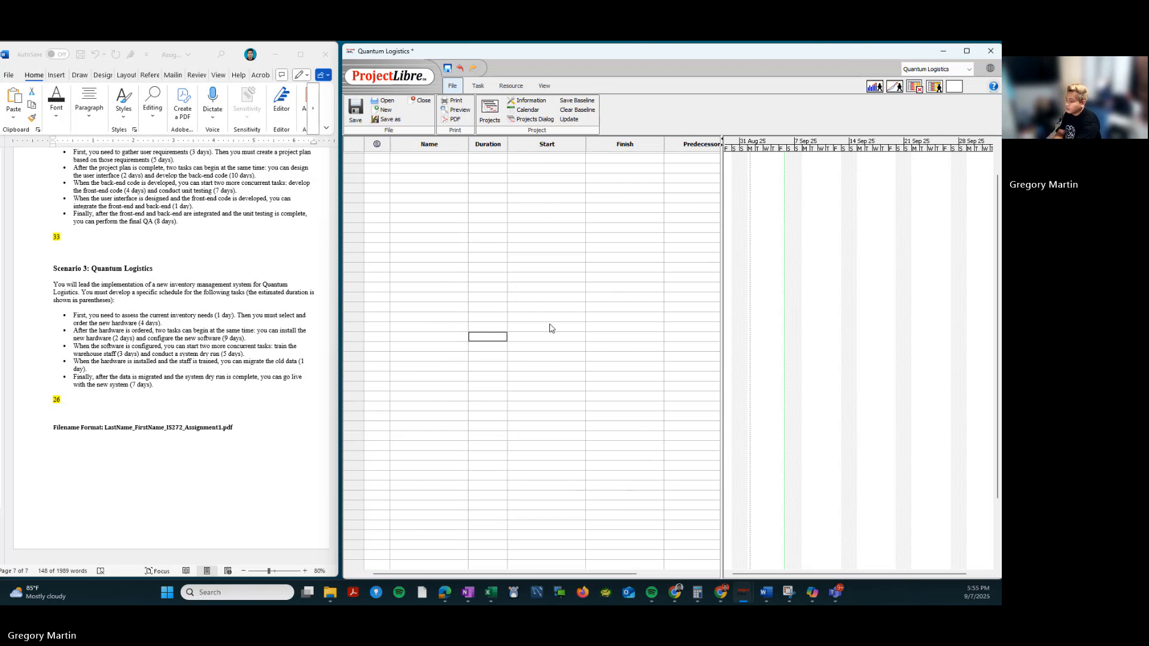
pyautogui.press('Down')
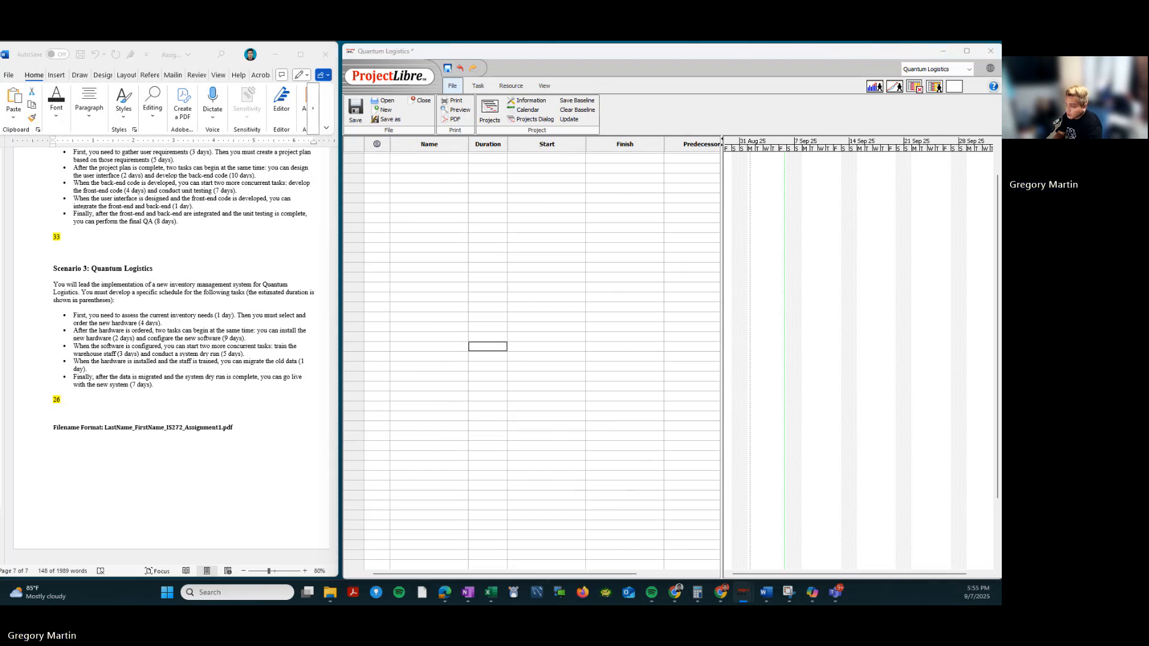
# Insert the copied task name "Assess the current inventory needs" into a new row, and return to the start of the task list.
pyautogui.click(461, 159)
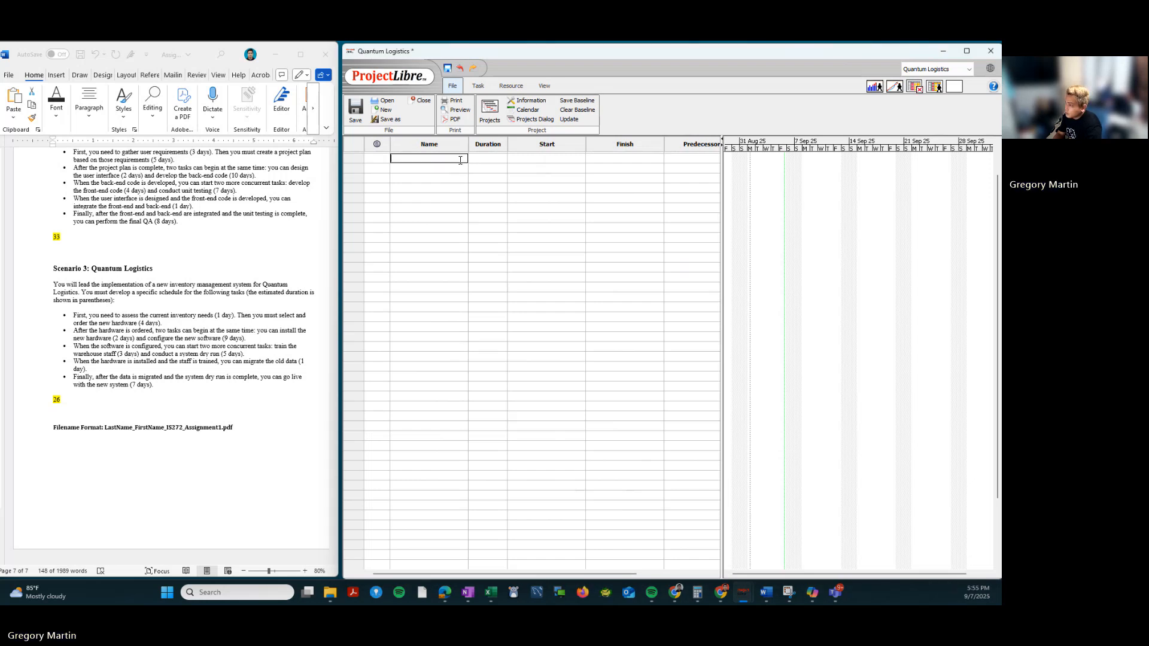
pyautogui.hotkey('ctrl', 'v')
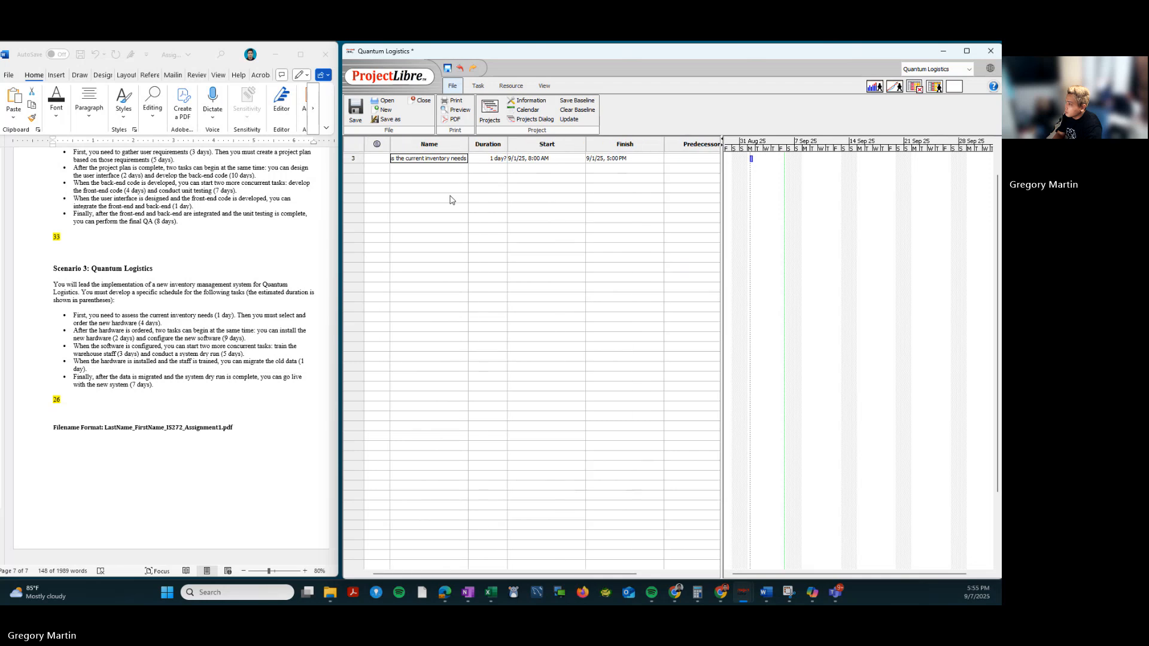
pyautogui.click(355, 156)
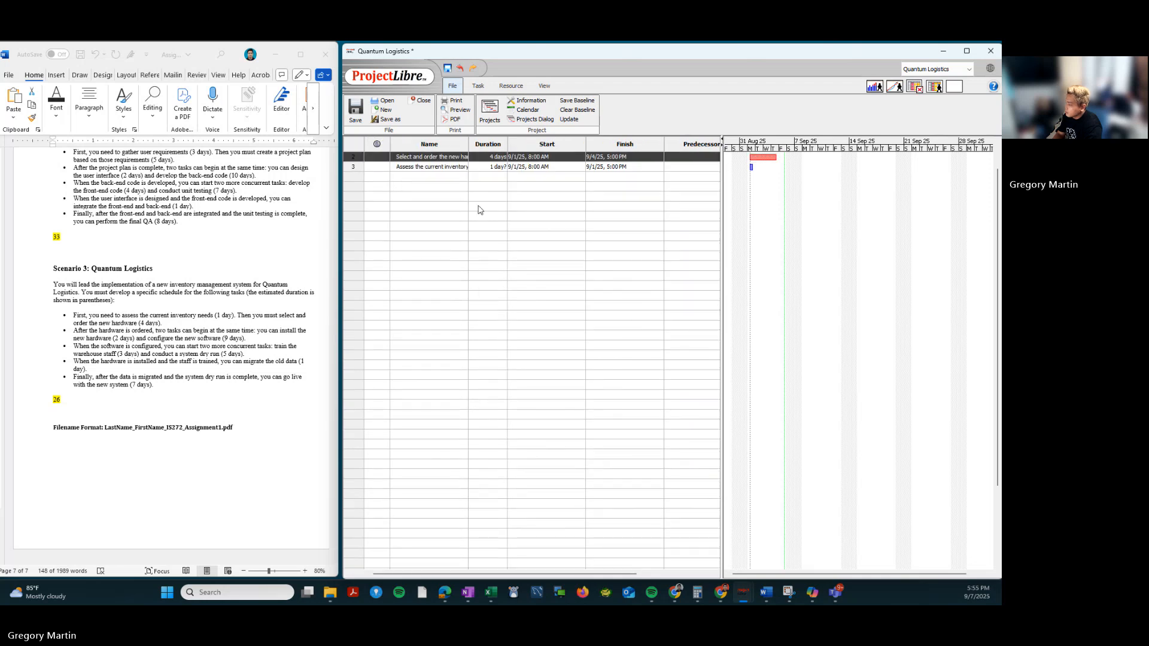
pyautogui.press('Up')
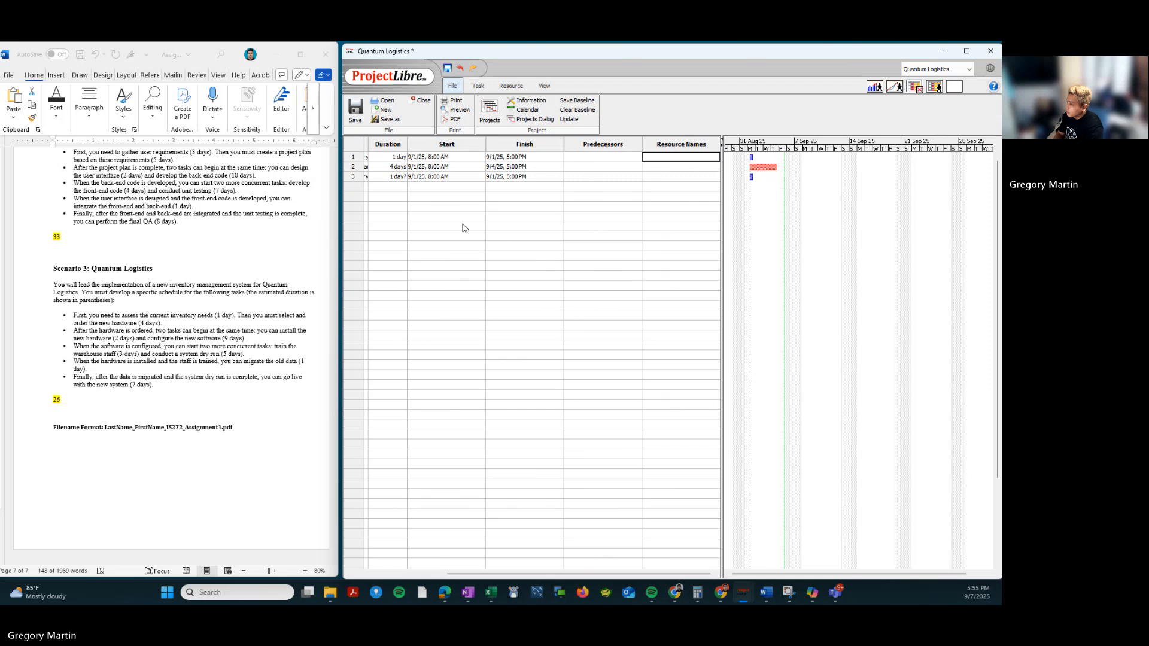
pyautogui.doubleClick(464, 226)
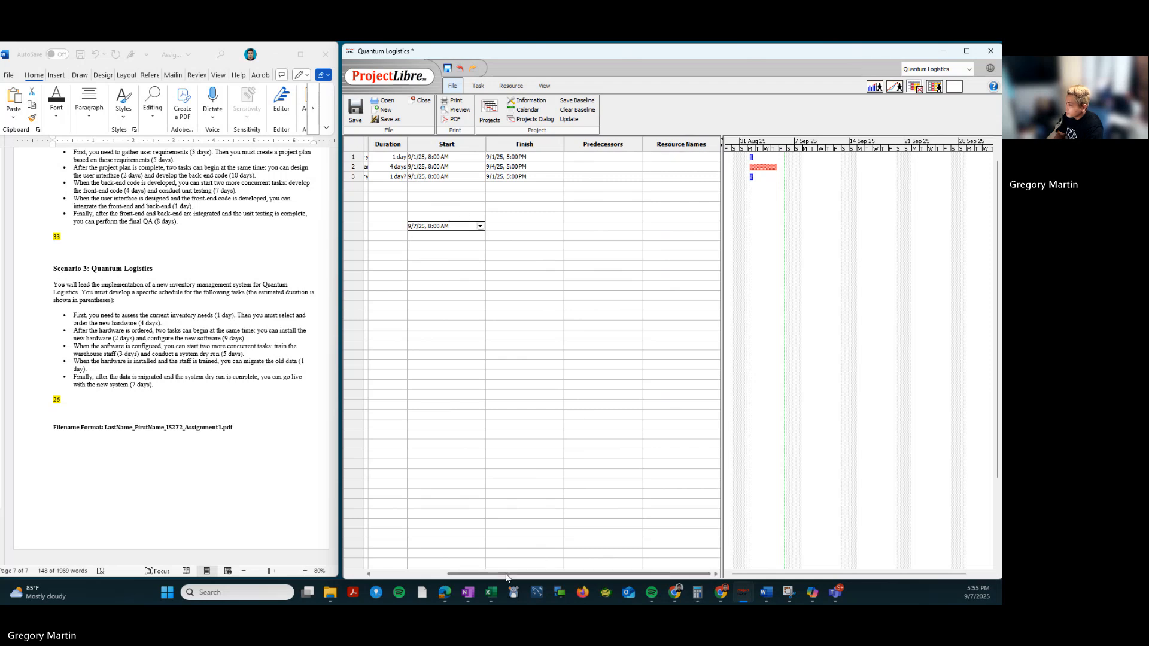
# Set task 1 as the predecessor of "Select and order the new hardware".
pyautogui.moveTo(532, 574); pyautogui.dragTo(374, 556)
pyautogui.click(692, 165)
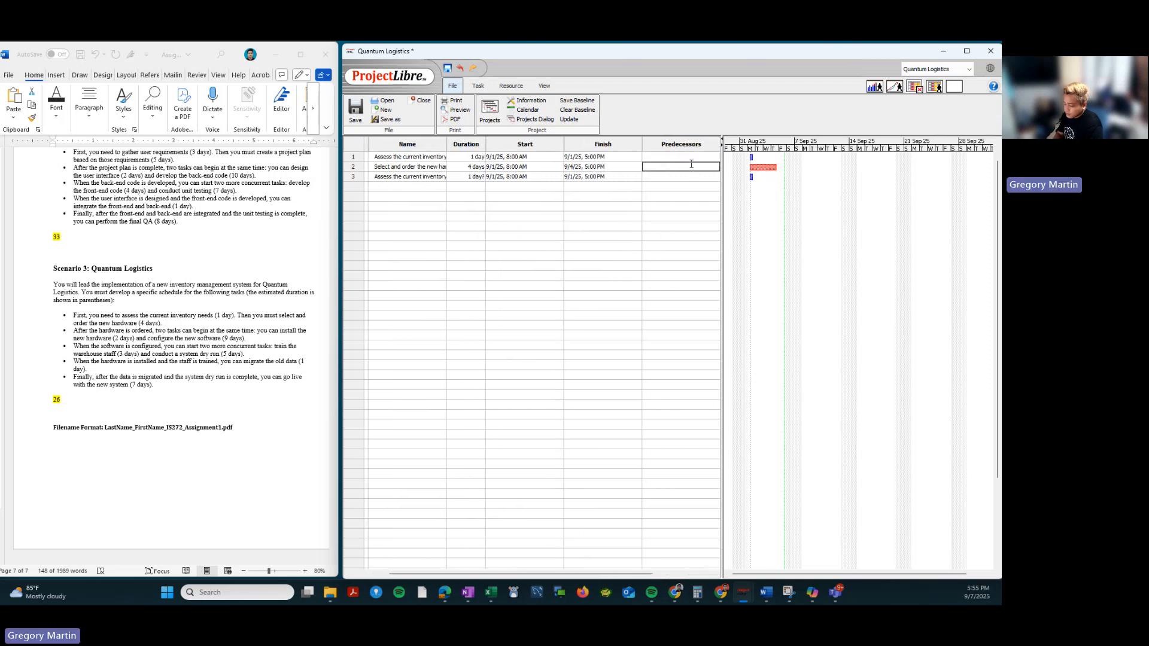
pyautogui.write('1')
pyautogui.press('Return')
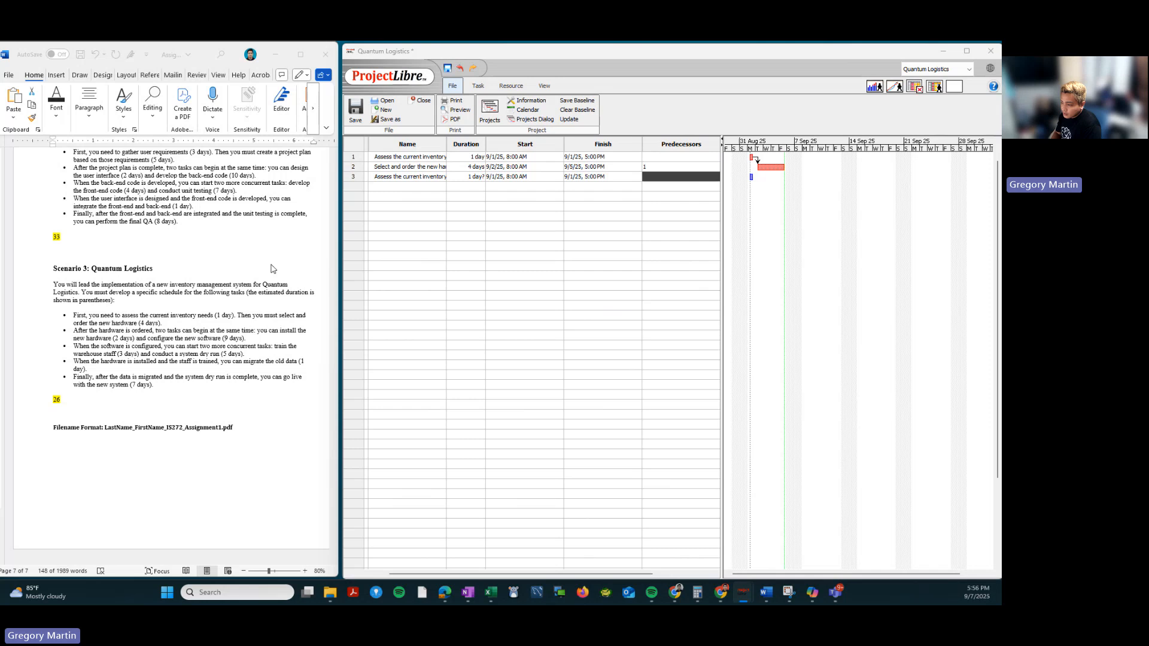
# Name the third task "Install the new hardware" and add a fourth task named "Configure the new software".
pyautogui.doubleClick(400, 177)
pyautogui.write('Install the new hardware')
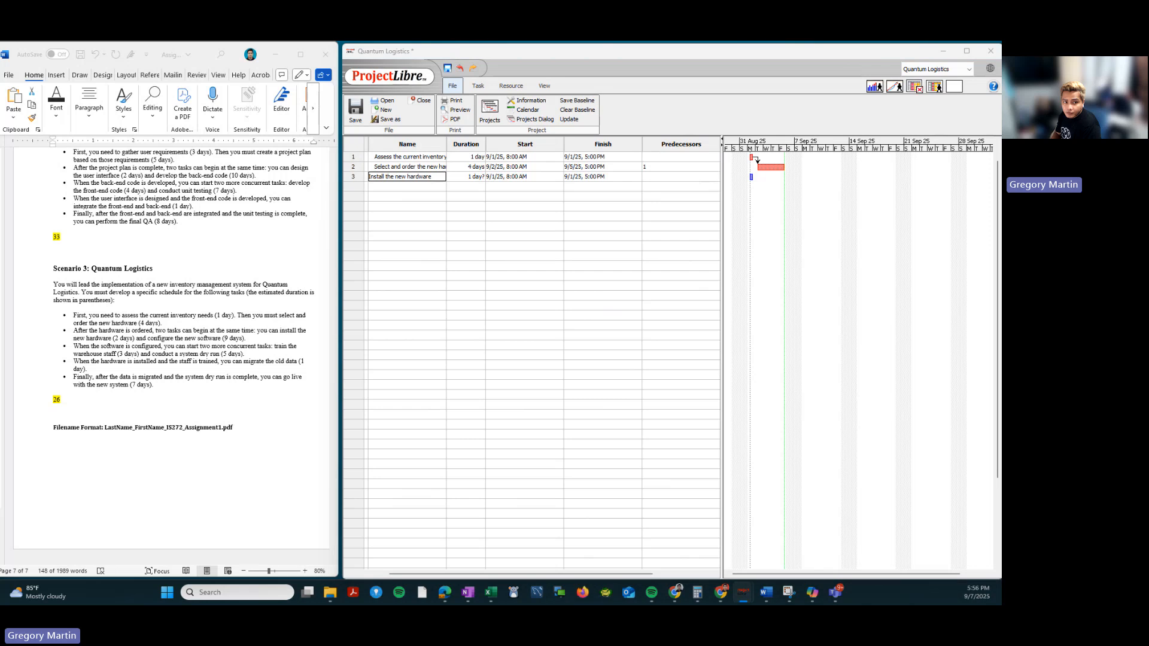
pyautogui.doubleClick(408, 186)
pyautogui.write('Configure the new software')
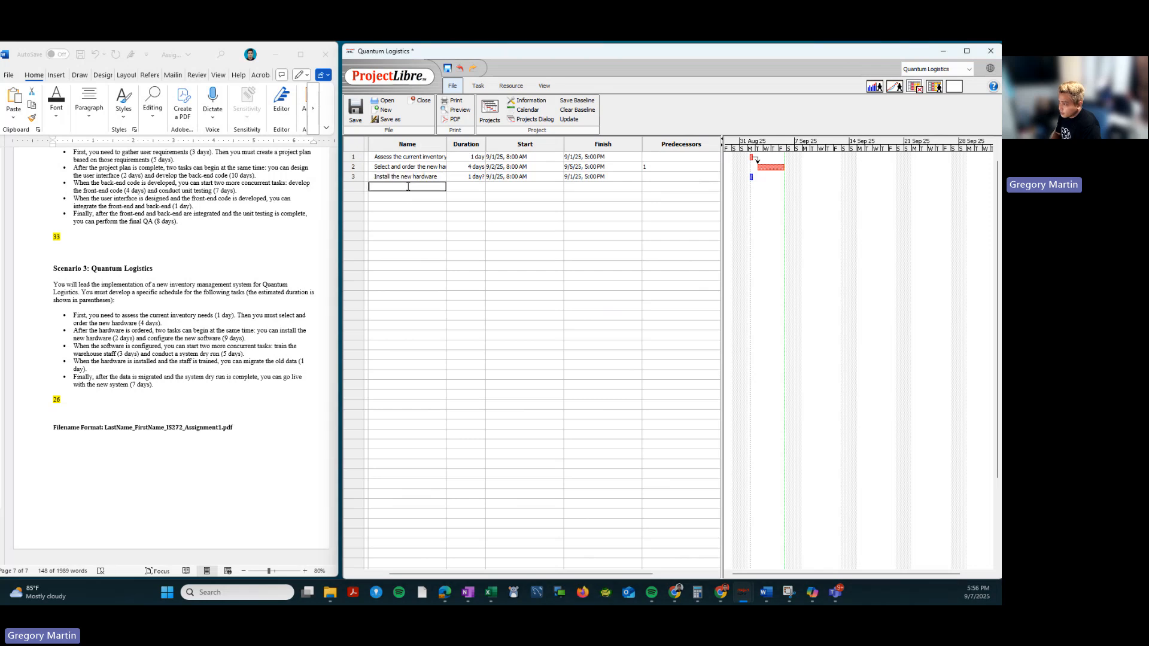
# Set the duration of "Install the new hardware" to 2 days and "Configure the new software" to 9 days.
pyautogui.click(416, 225)
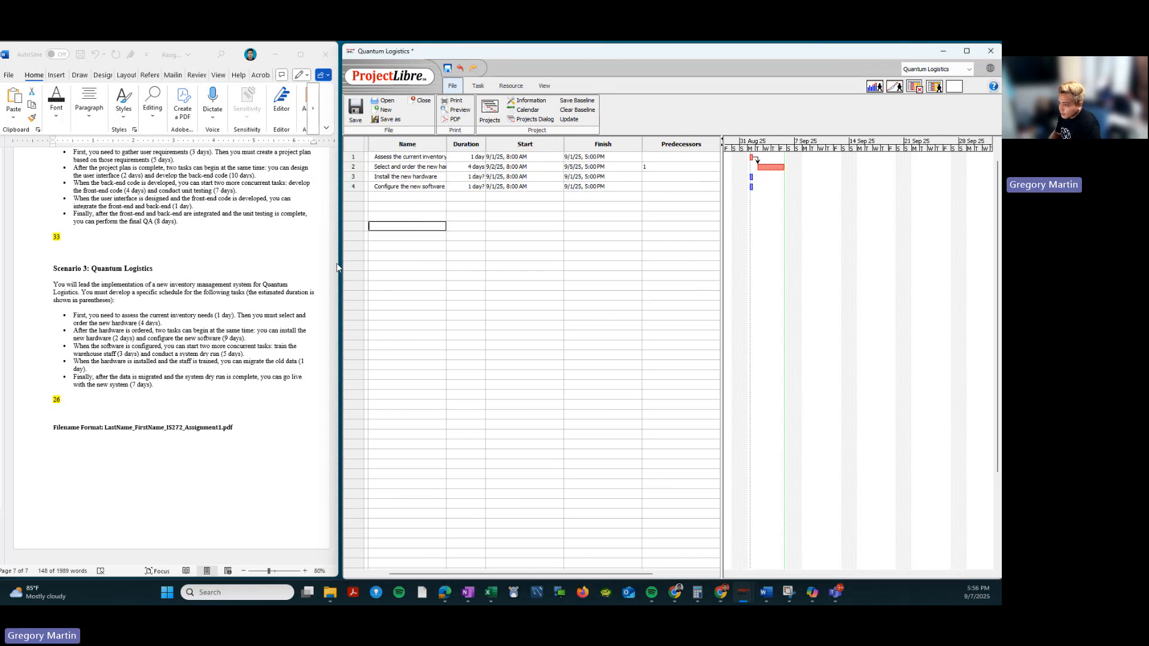
pyautogui.doubleClick(476, 177)
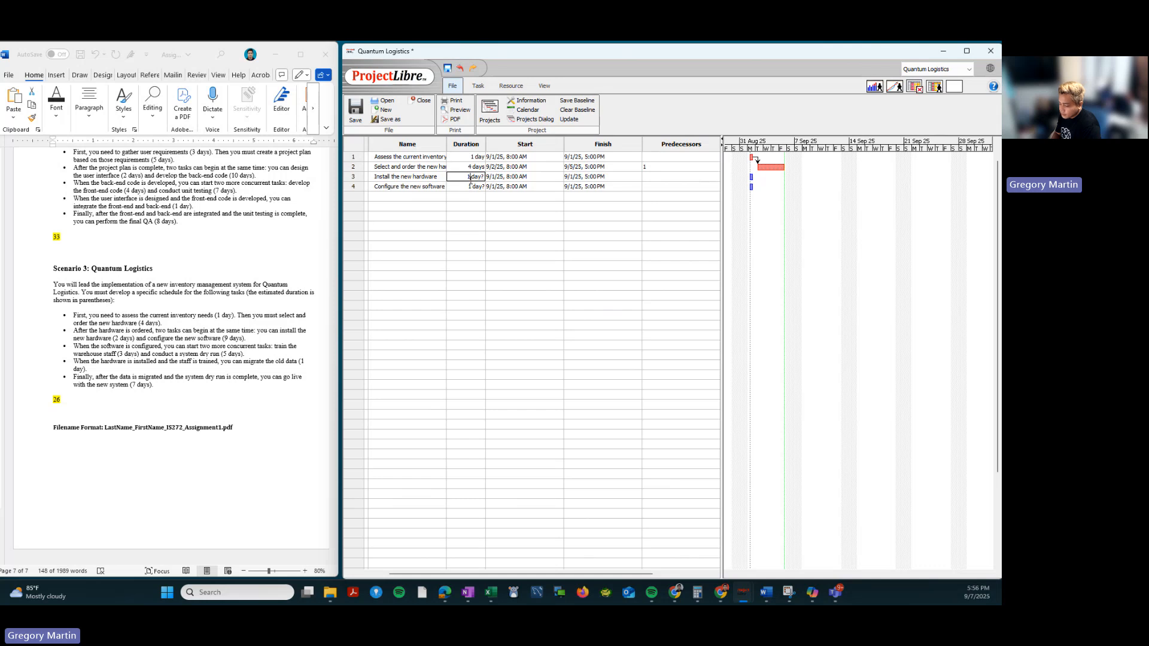
pyautogui.write('2')
pyautogui.click(475, 187)
pyautogui.doubleClick(475, 187)
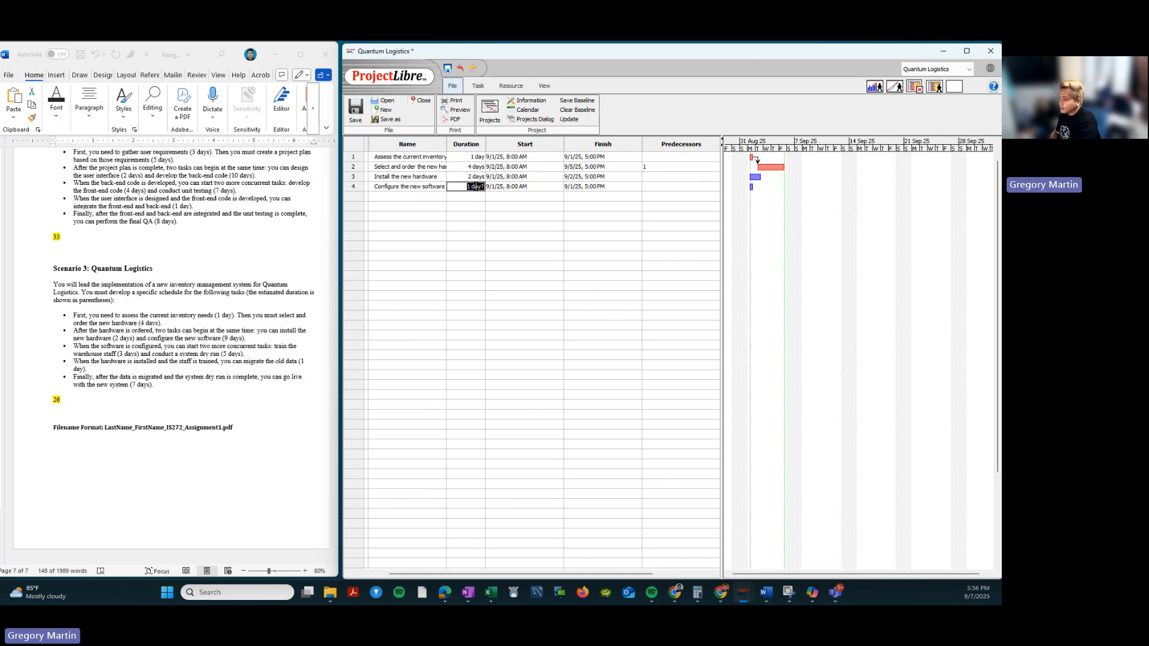
pyautogui.write('9')
pyautogui.click(477, 208)
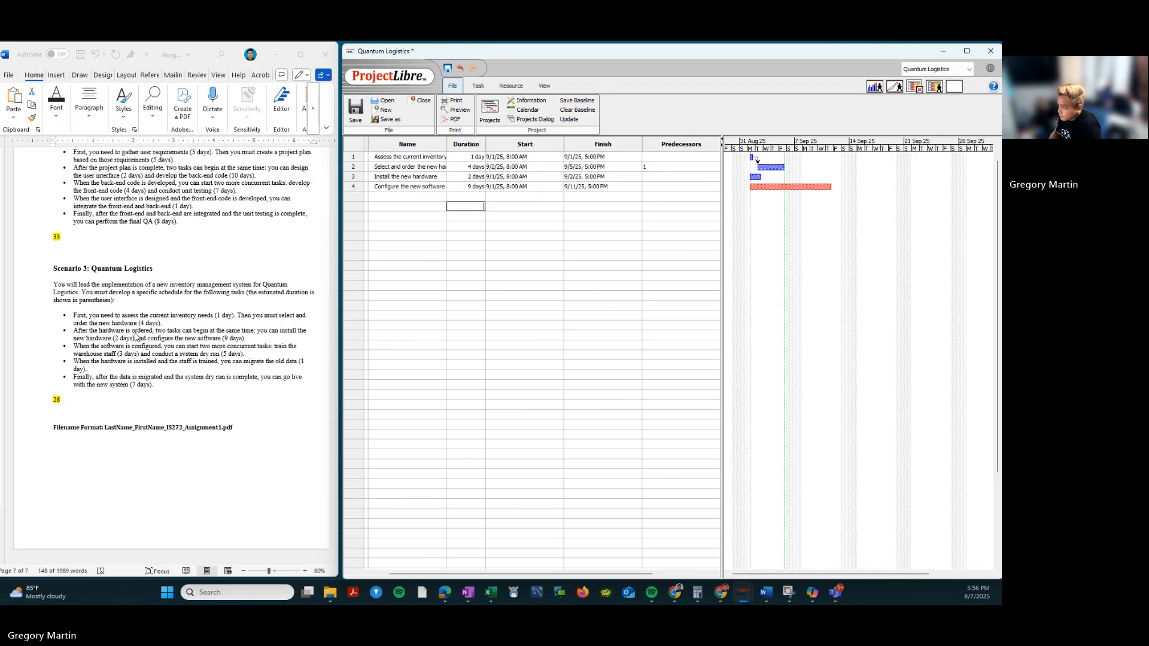
# Set task 2 as the predecessor of both "Install the new hardware" and "Configure the new software".
pyautogui.click(662, 179)
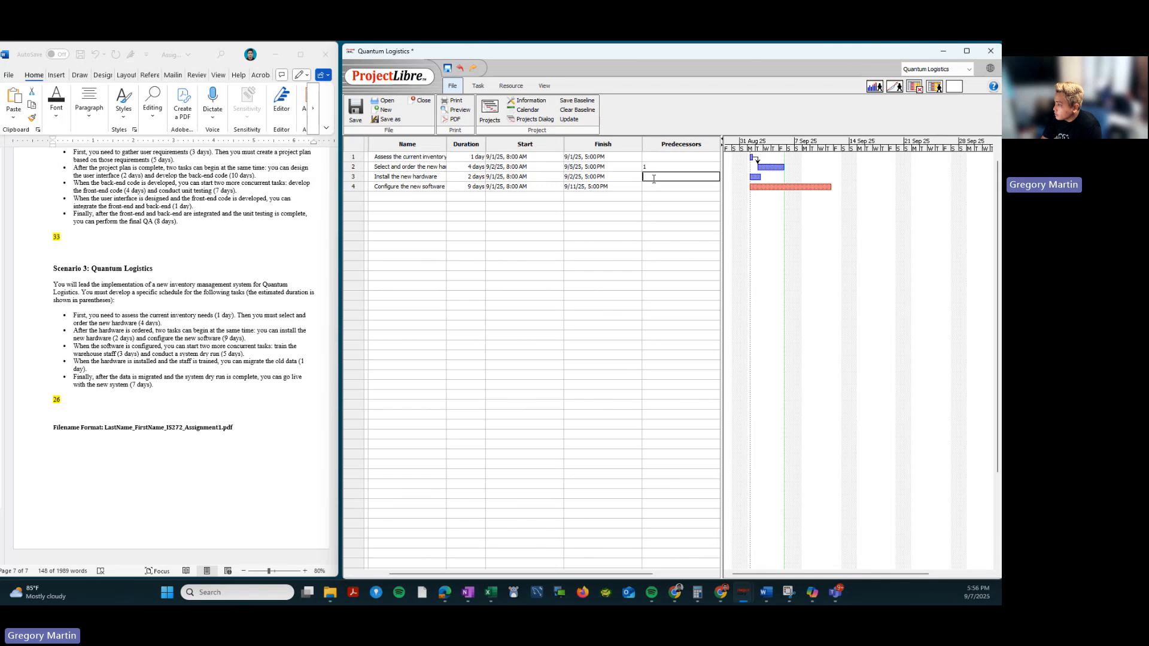
pyautogui.press('Return')
pyautogui.write('2')
pyautogui.press('Return')
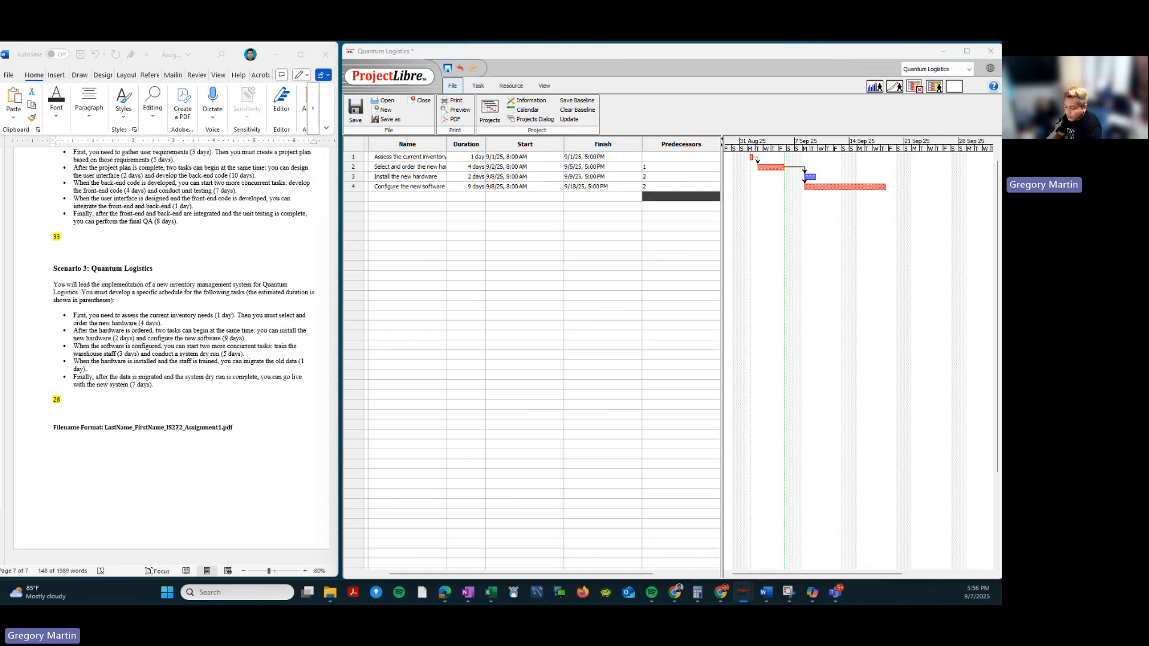
# Add a fifth task named "Train the warehouse staff" and a sixth named "Conduct a system dry run".
pyautogui.click(419, 199)
pyautogui.write('Train the warehouse staff')
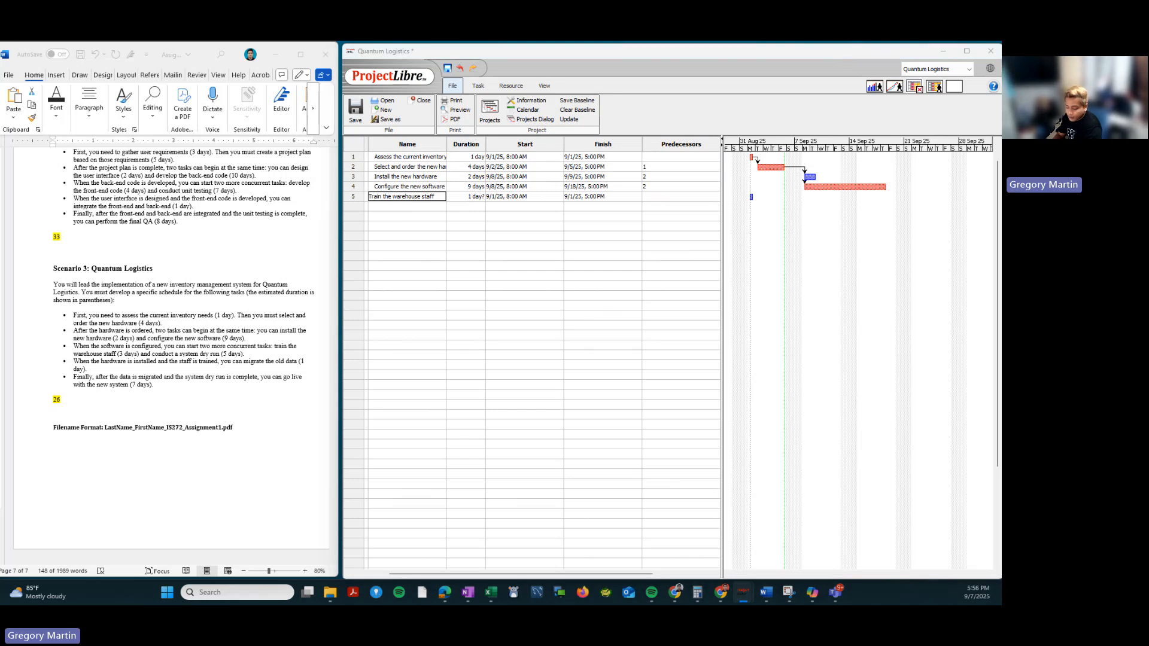
pyautogui.click(441, 207)
pyautogui.write('Conduct a system dry run')
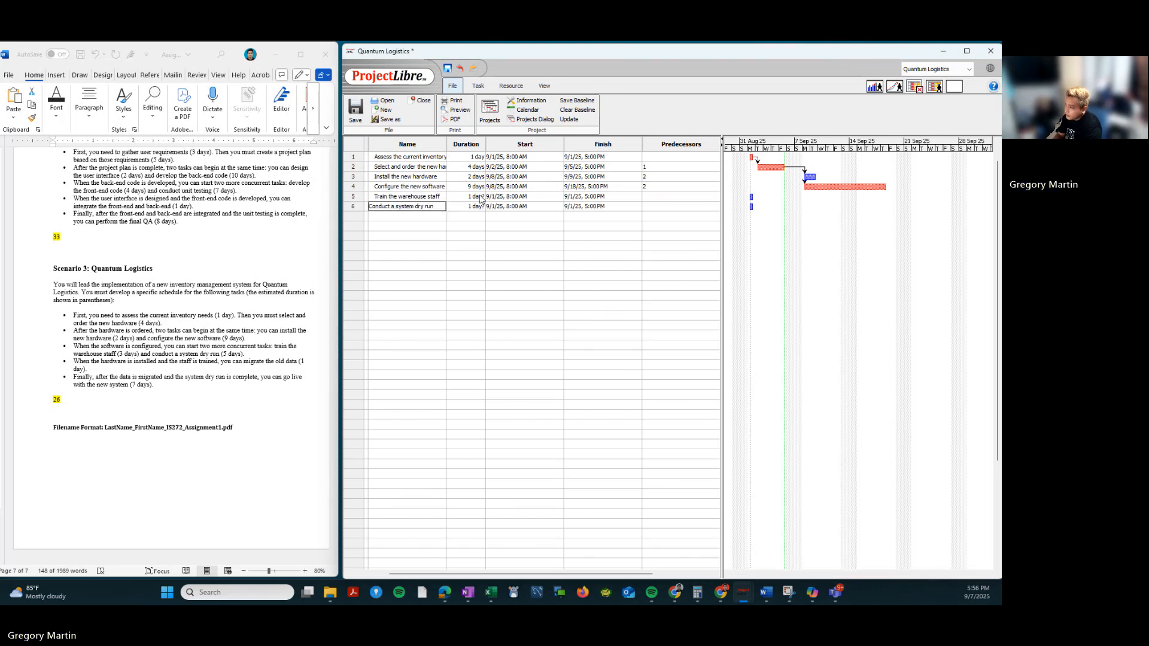
# Set the duration of "Train the warehouse staff" to 3 days and "Conduct a system dry run" to 5 days.
pyautogui.doubleClick(479, 200)
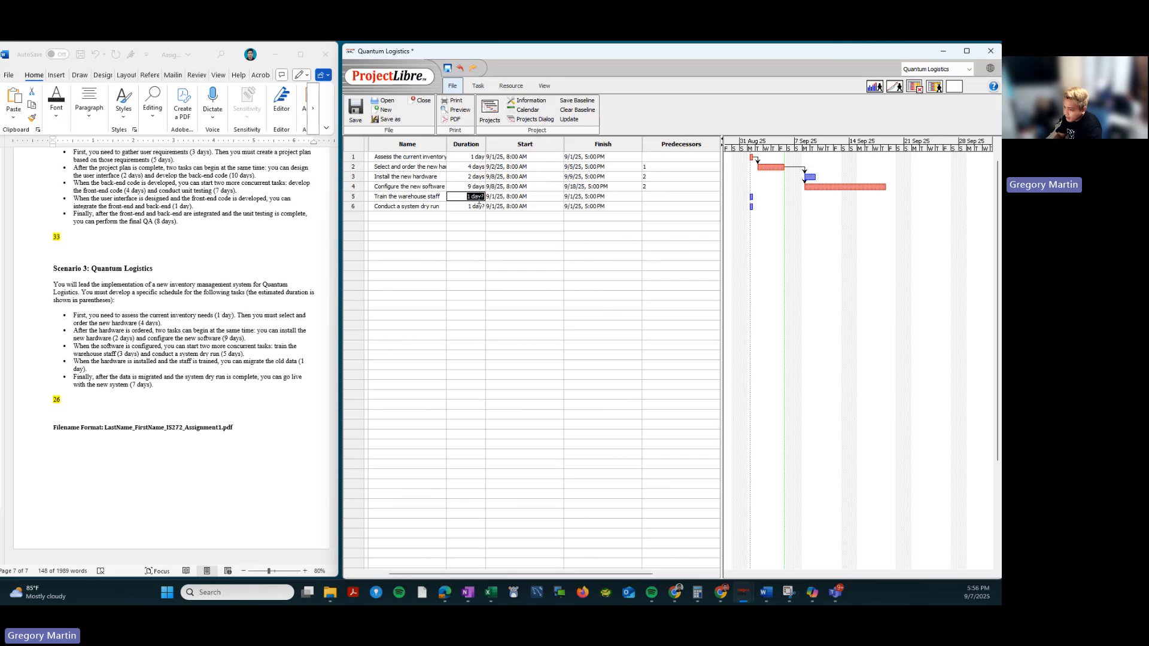
pyautogui.write('3')
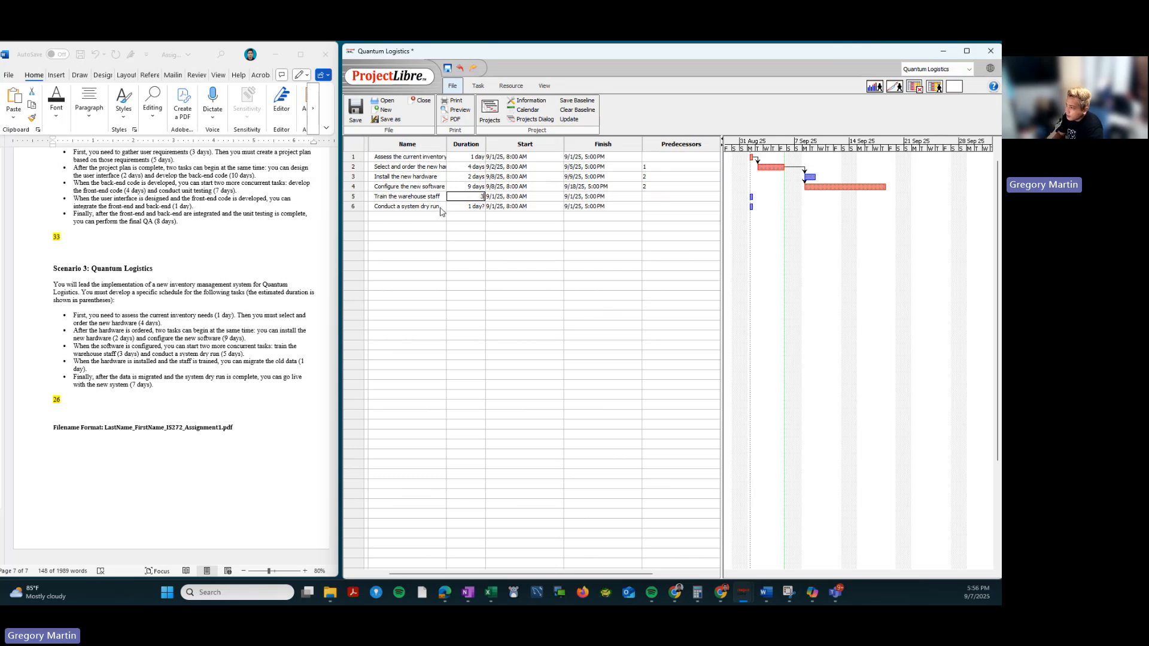
pyautogui.click(467, 206)
pyautogui.doubleClick(467, 207)
pyautogui.write('5')
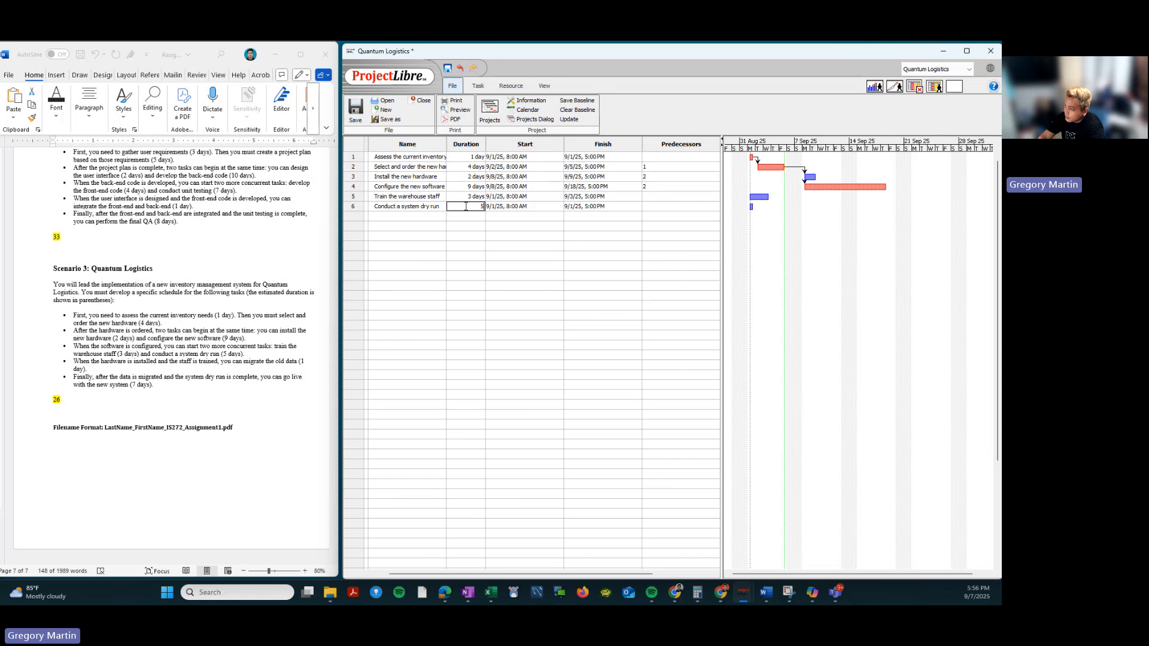
pyautogui.press('Return')
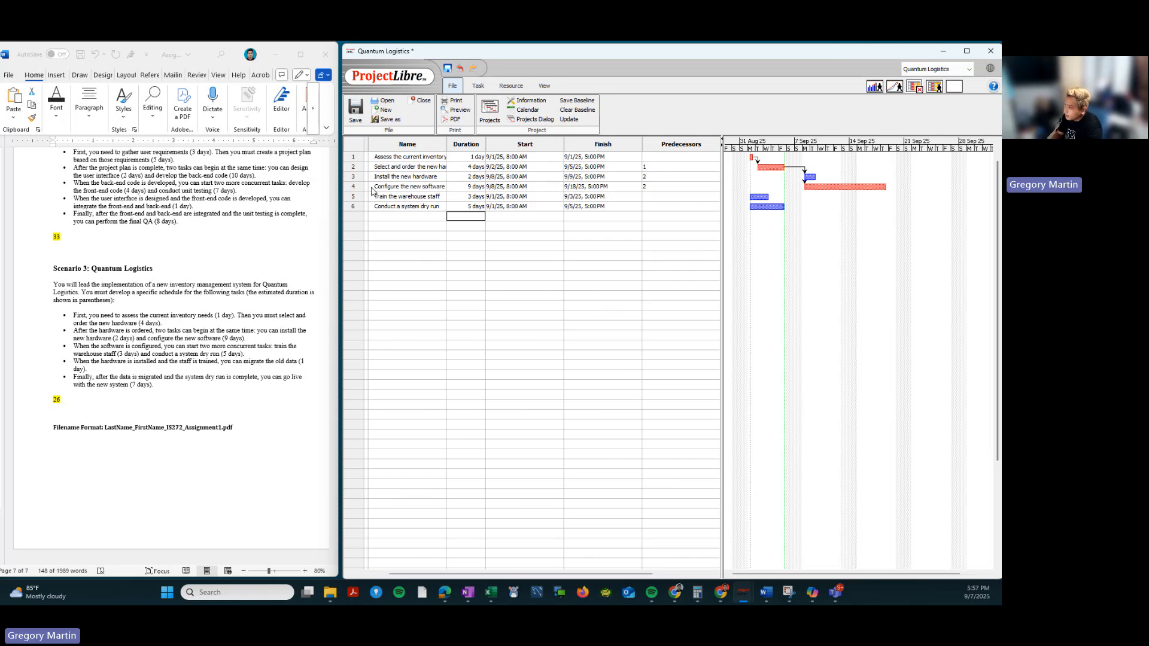
# Set task 4 as the predecessor of both "Train the warehouse staff" and "Conduct a system dry run".
pyautogui.click(666, 195)
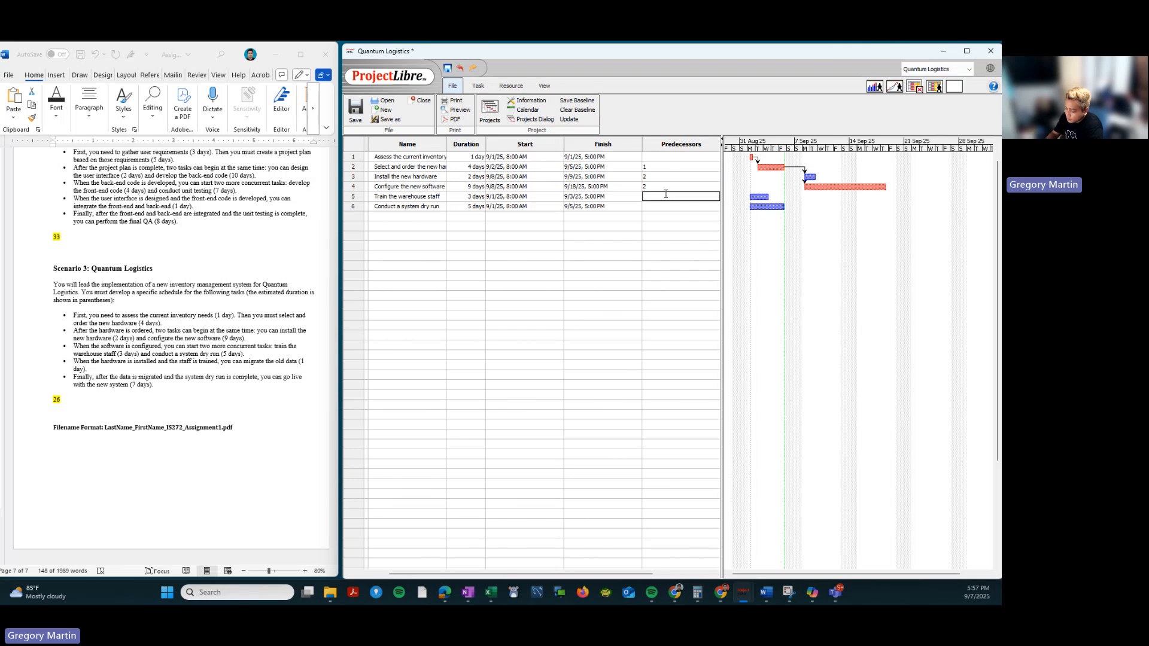
pyautogui.write('4')
pyautogui.press('Return')
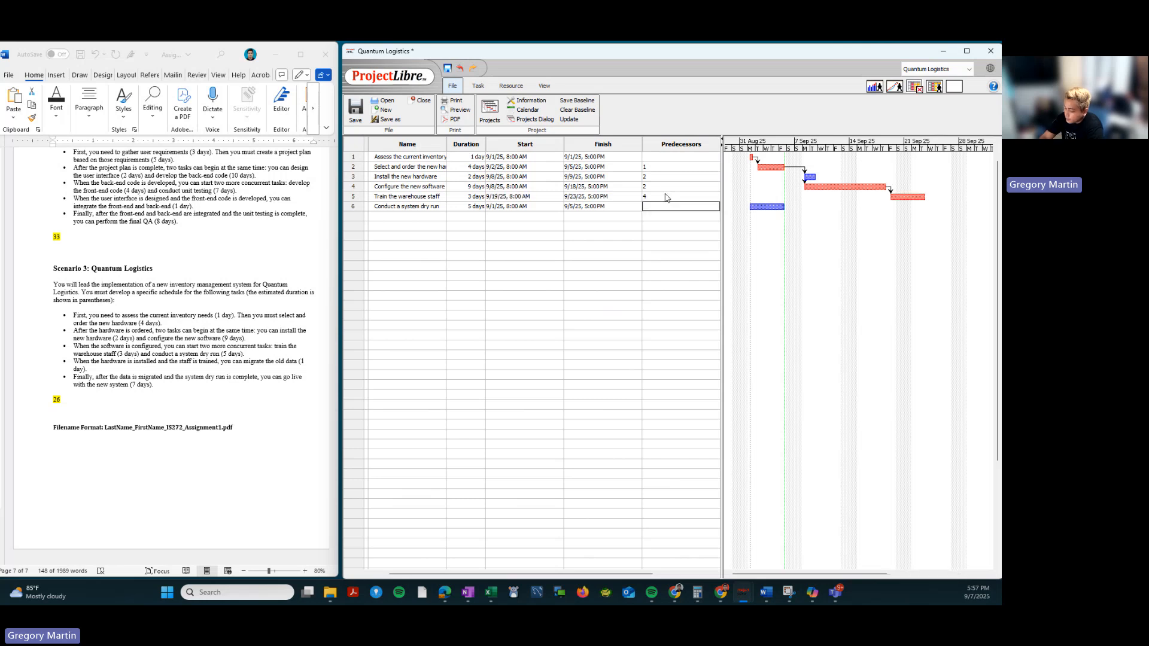
pyautogui.write('4')
pyautogui.press('Return')
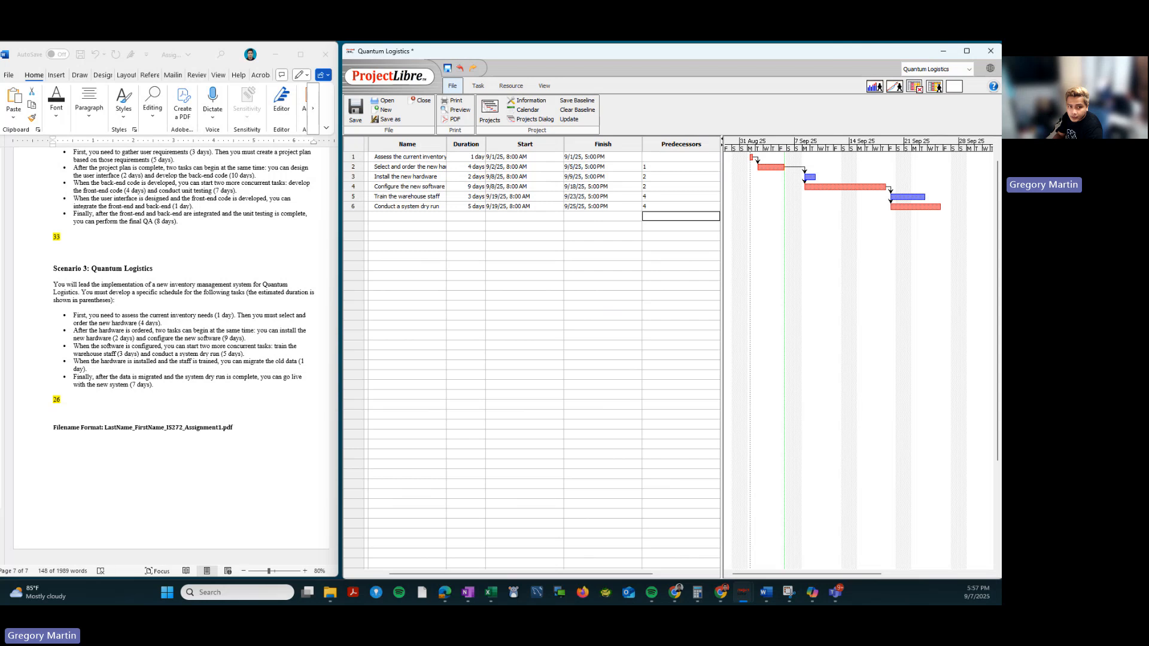
# Add a seventh task named "Migrate the old data" with a firm duration of 1 day.
pyautogui.rightClick(506, 339)
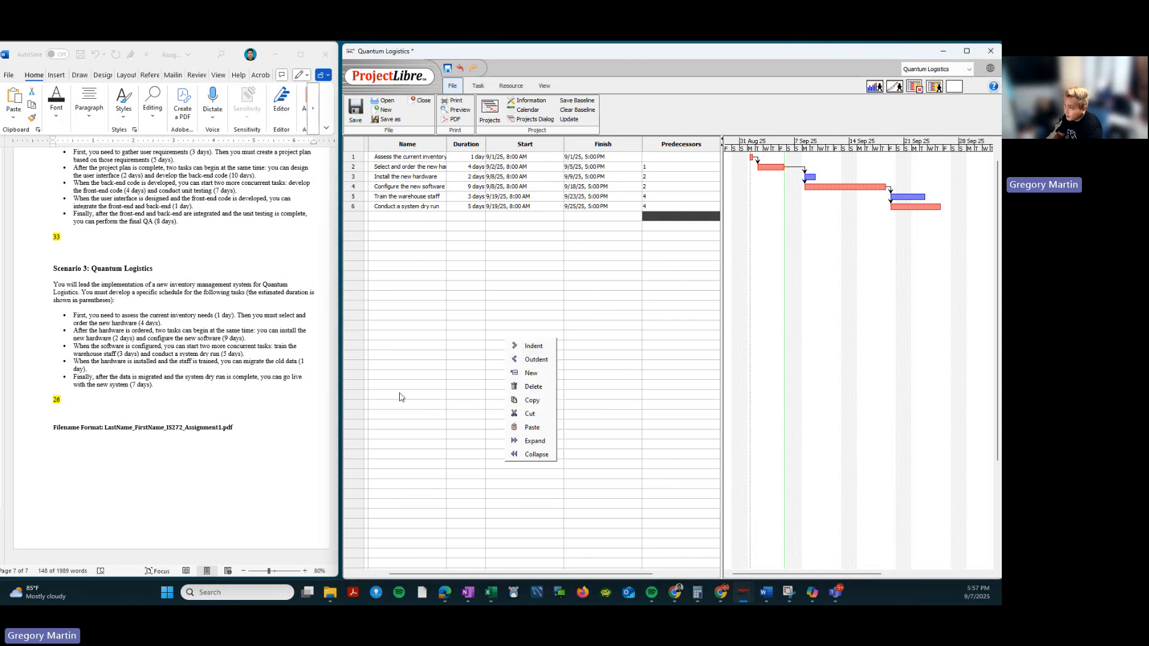
pyautogui.click(426, 217)
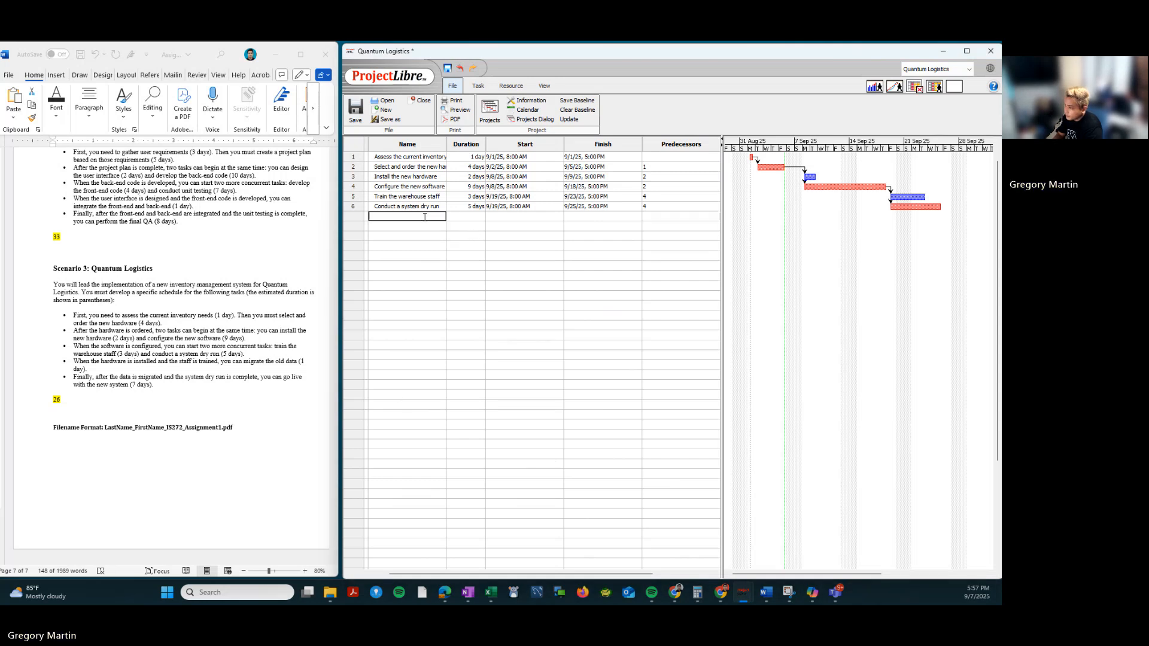
pyautogui.write('Migrate the old data')
pyautogui.click(468, 216)
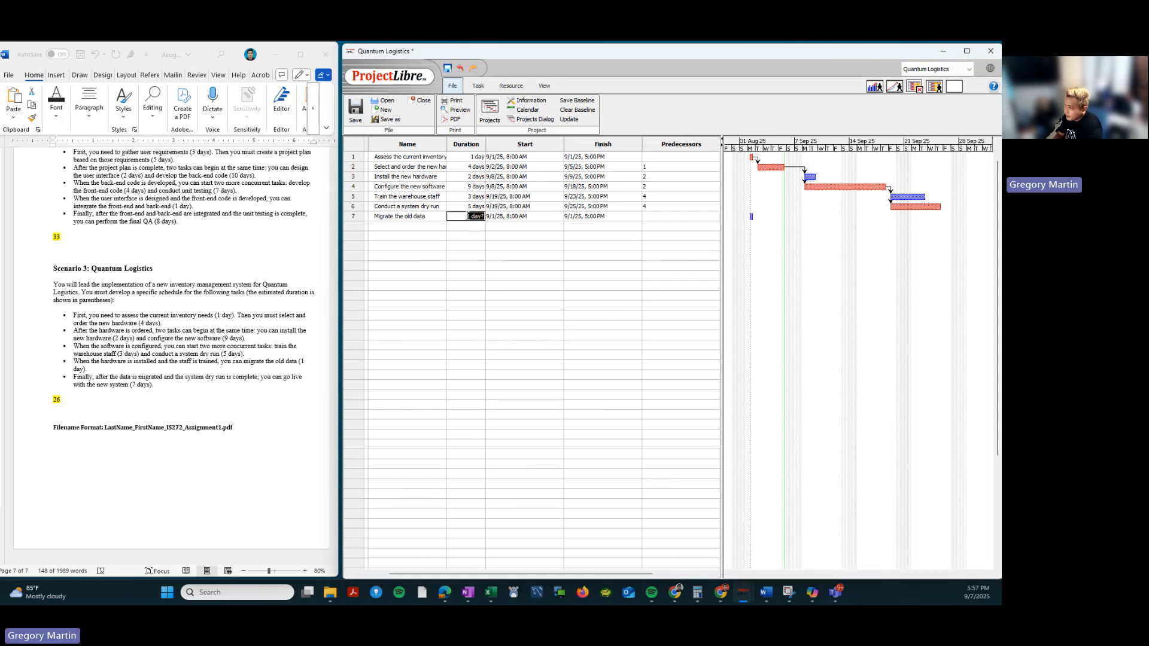
pyautogui.click(494, 266)
# Highlight the data migration prerequisites in the assignment document, and set tasks 3 and 5 as predecessors of "Migrate the old data".
pyautogui.click(129, 370)
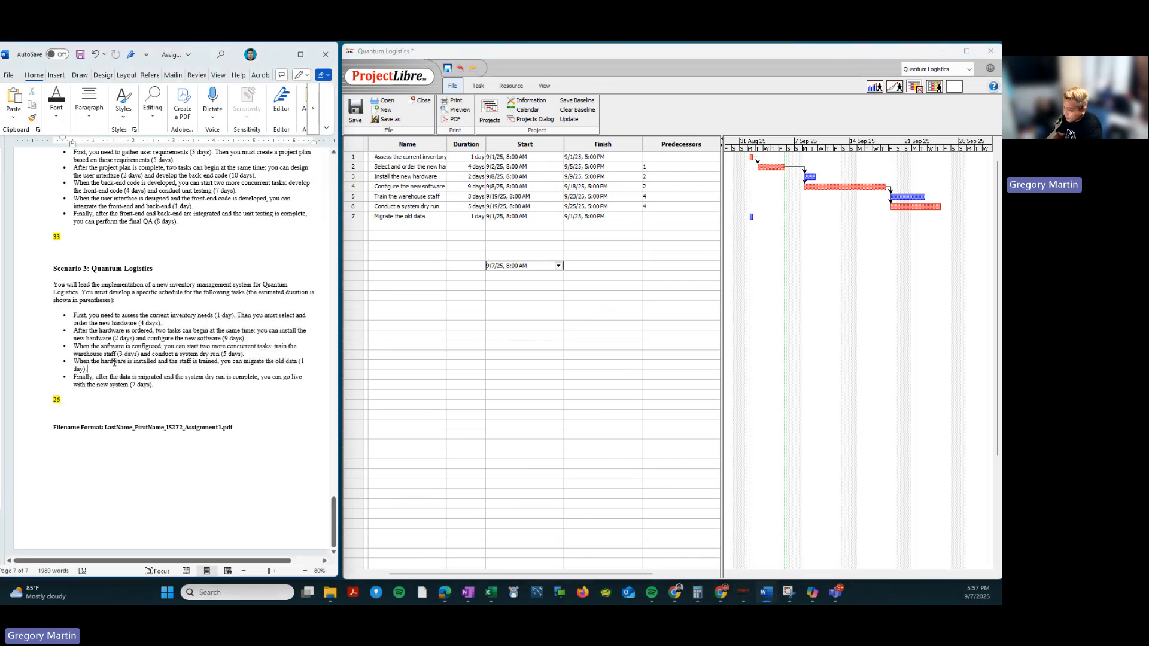
pyautogui.moveTo(114, 362); pyautogui.dragTo(210, 364)
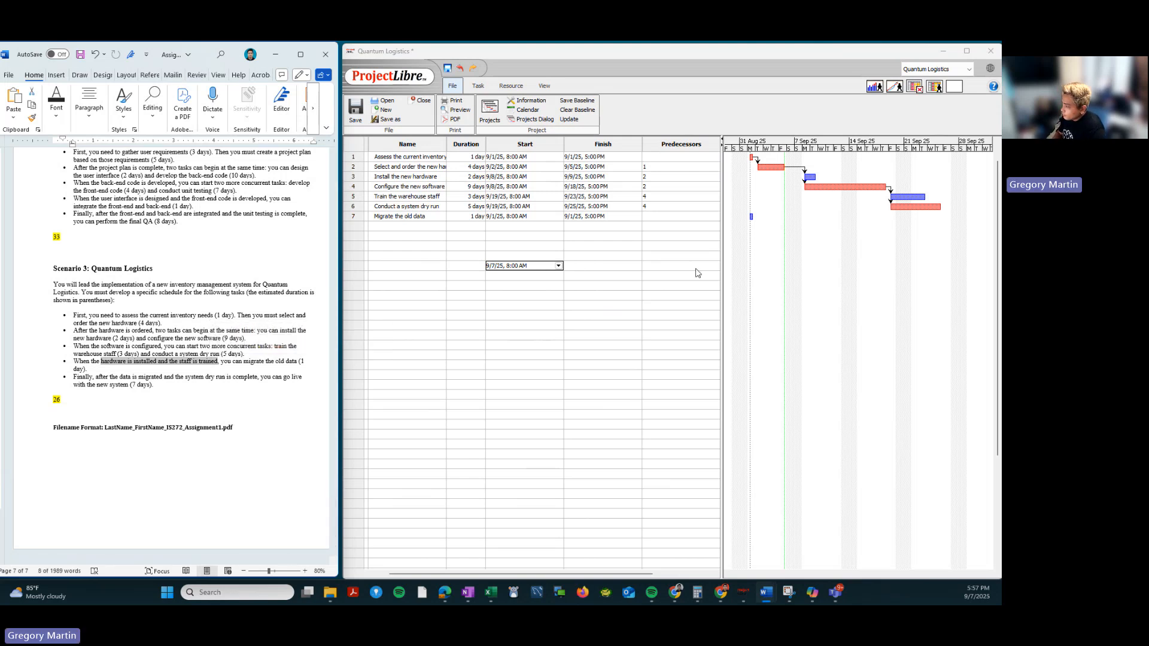
pyautogui.click(655, 216)
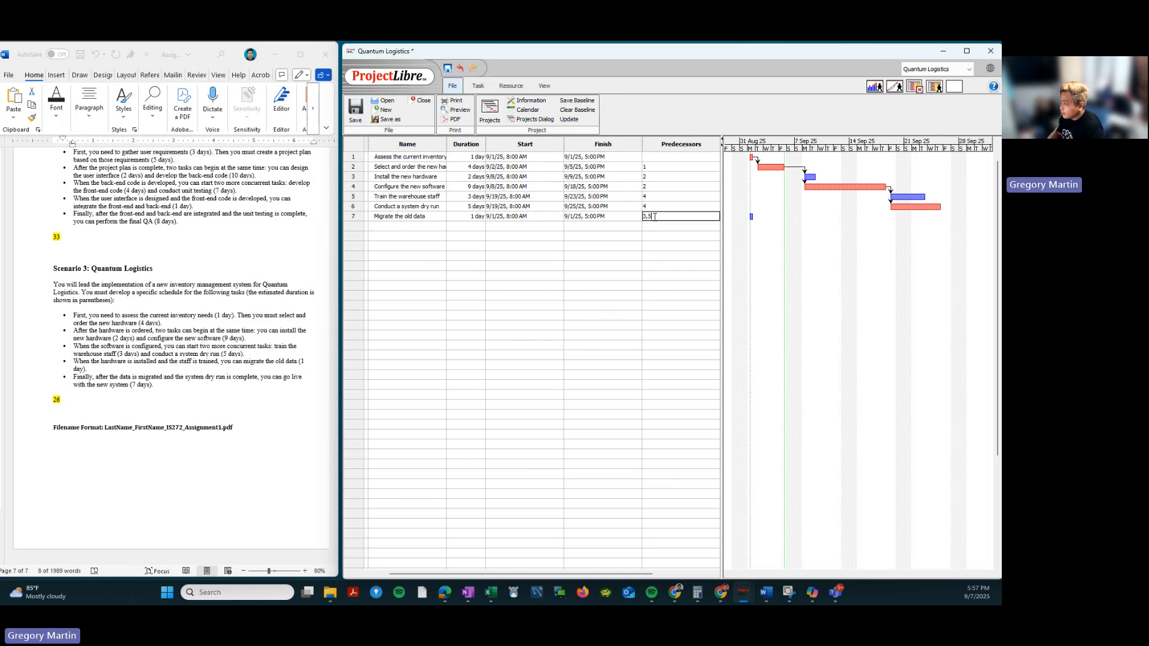
pyautogui.press('Return')
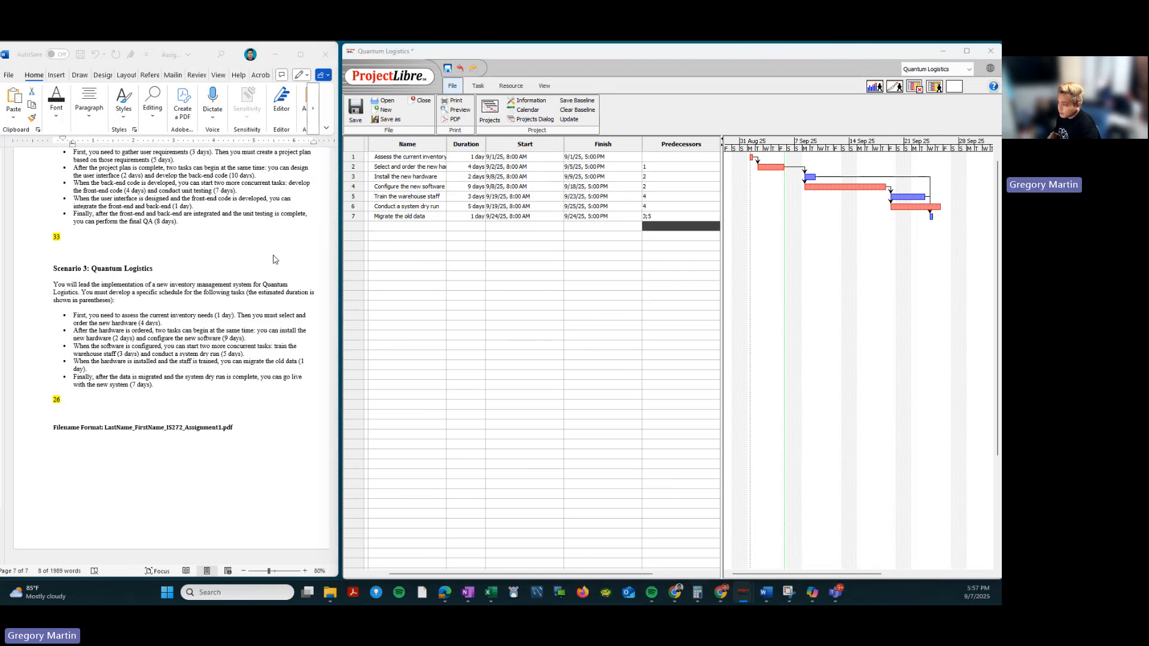
# Add an eighth task named "Go live" with a 7-day duration and tasks 6 and 7 as predecessors.
pyautogui.click(421, 227)
pyautogui.write('Go live')
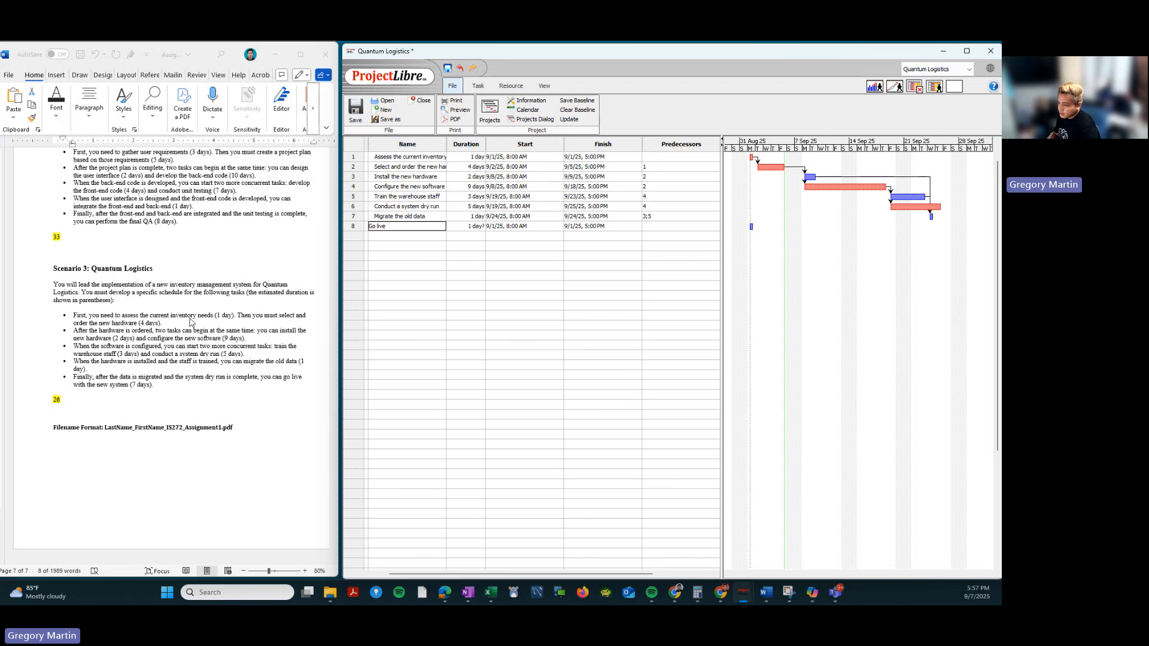
pyautogui.click(460, 225)
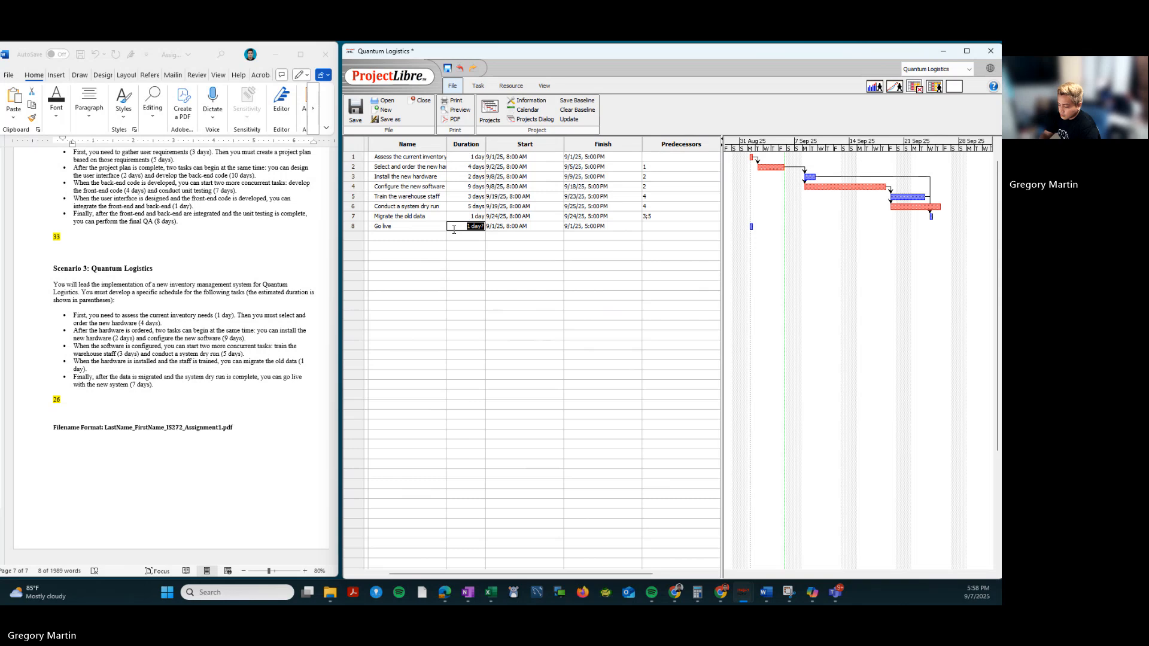
pyautogui.write('7')
pyautogui.press('Return')
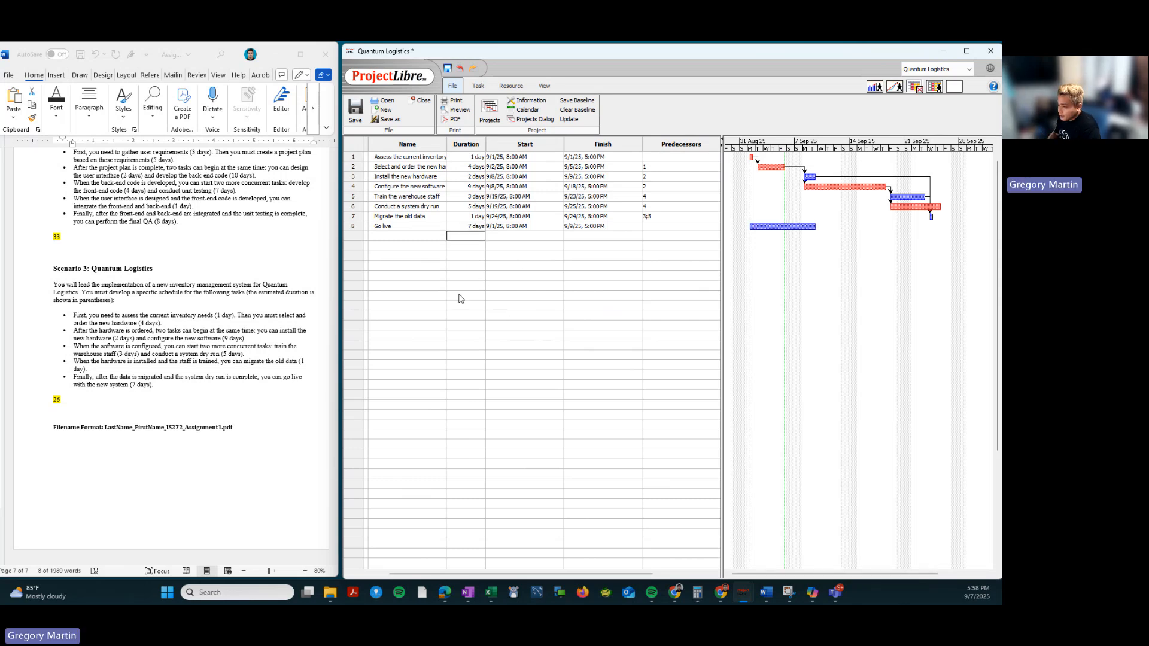
pyautogui.click(669, 227)
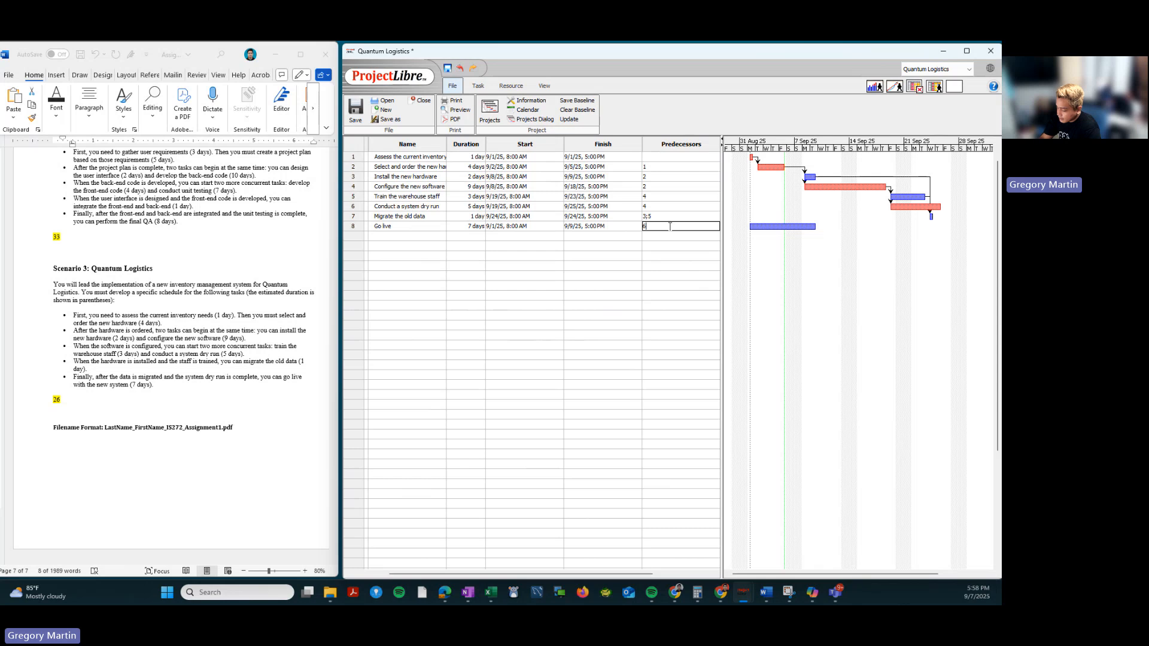
pyautogui.press('Return')
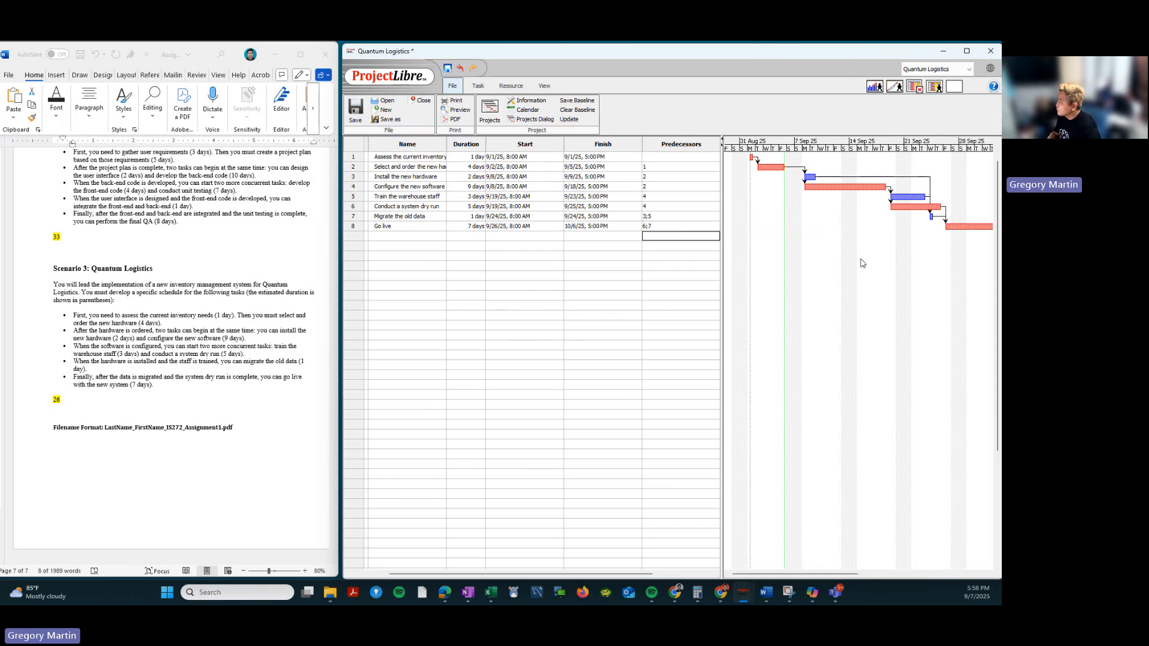
# Maximize the project window and show the network diagram of all Quantum Logistics tasks with No Filter.
pyautogui.click(967, 53)
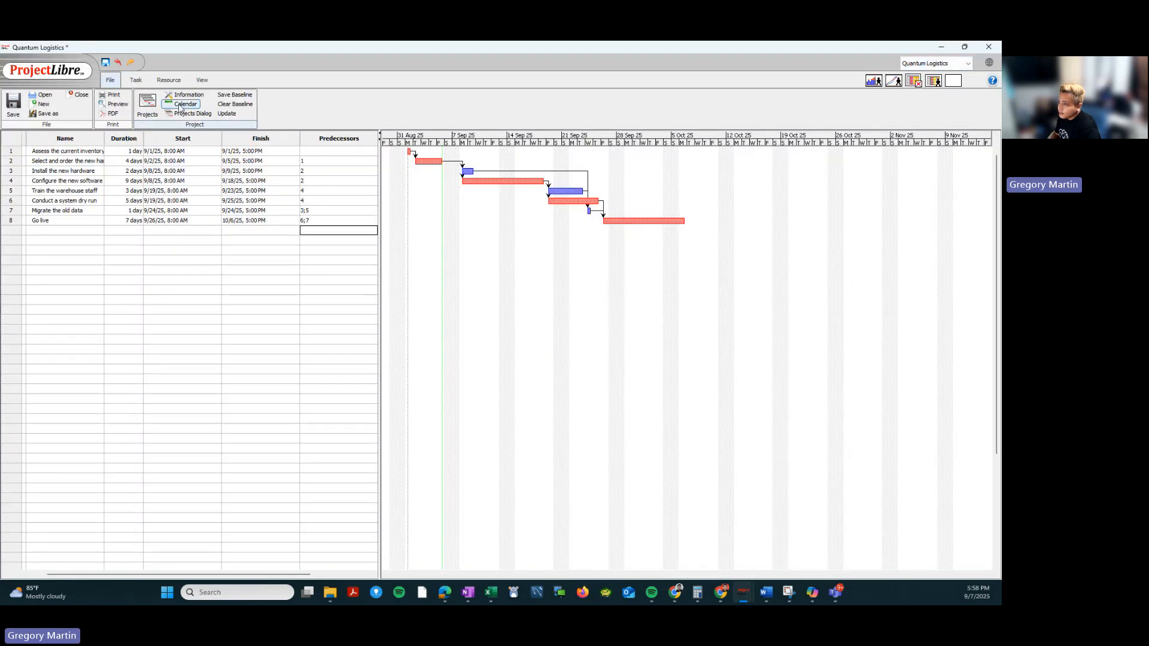
pyautogui.click(136, 80)
pyautogui.click(45, 94)
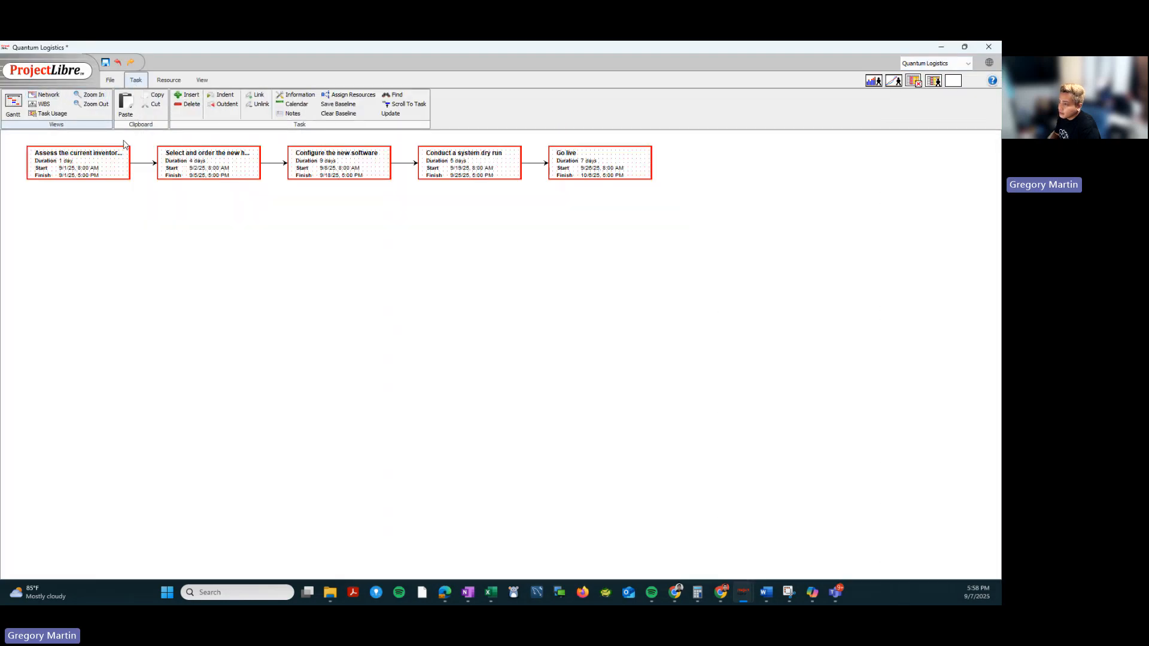
pyautogui.click(201, 80)
pyautogui.click(352, 94)
pyautogui.click(325, 103)
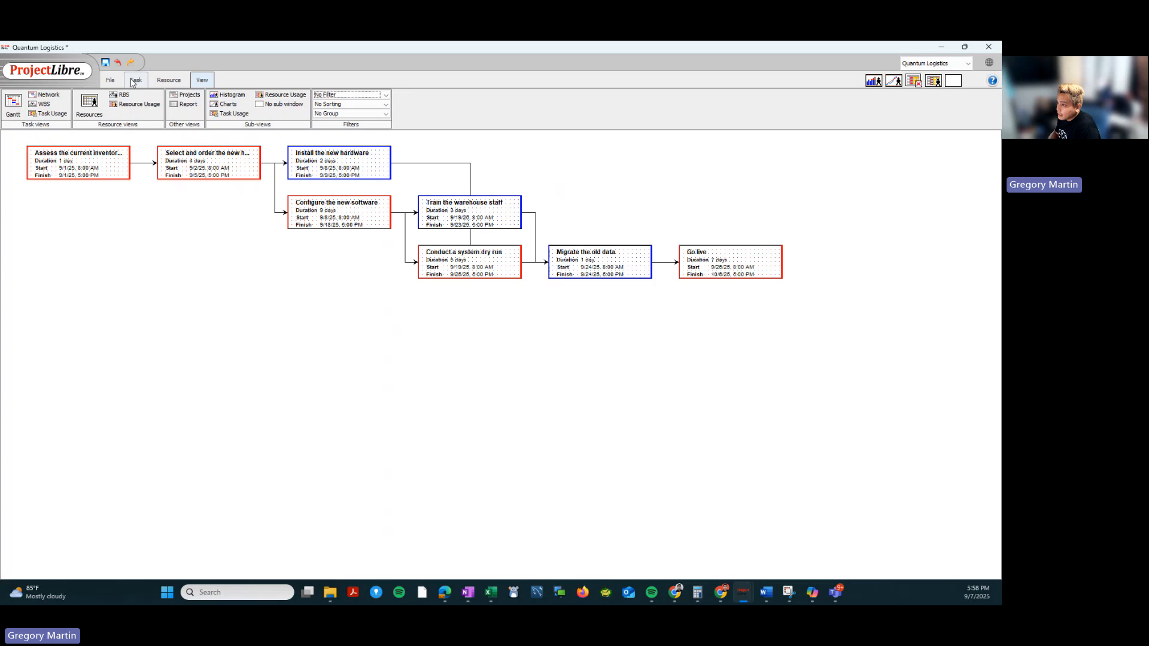
# Open the project's working calendar and select October 6, 2025 to examine its working time.
pyautogui.click(115, 81)
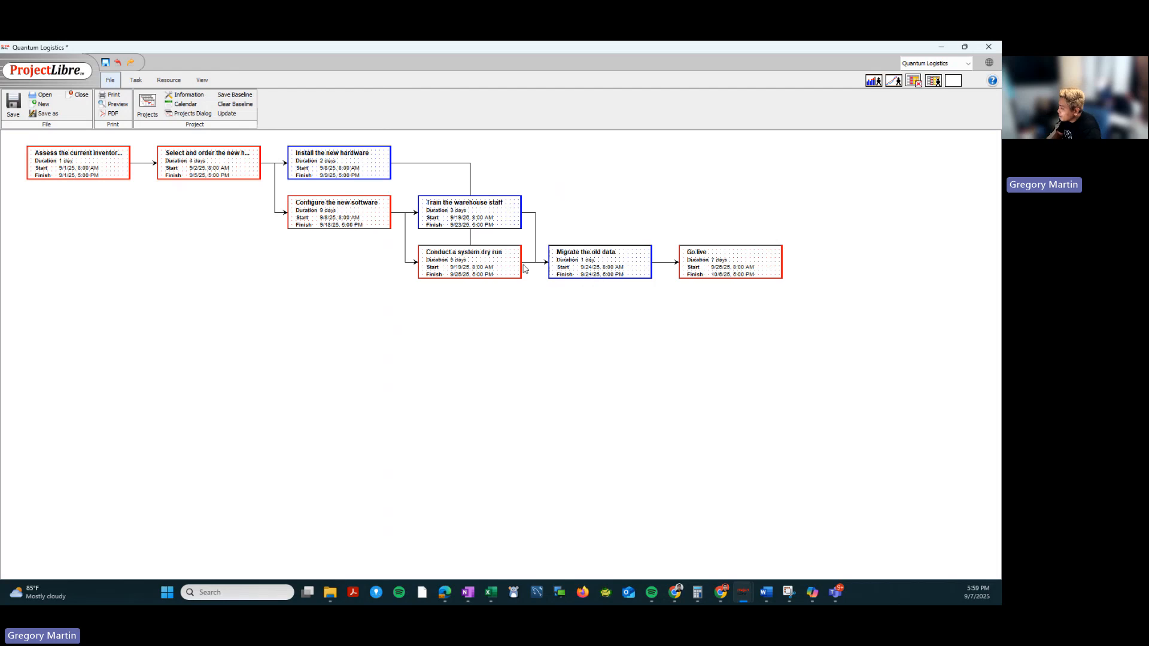
pyautogui.click(459, 277)
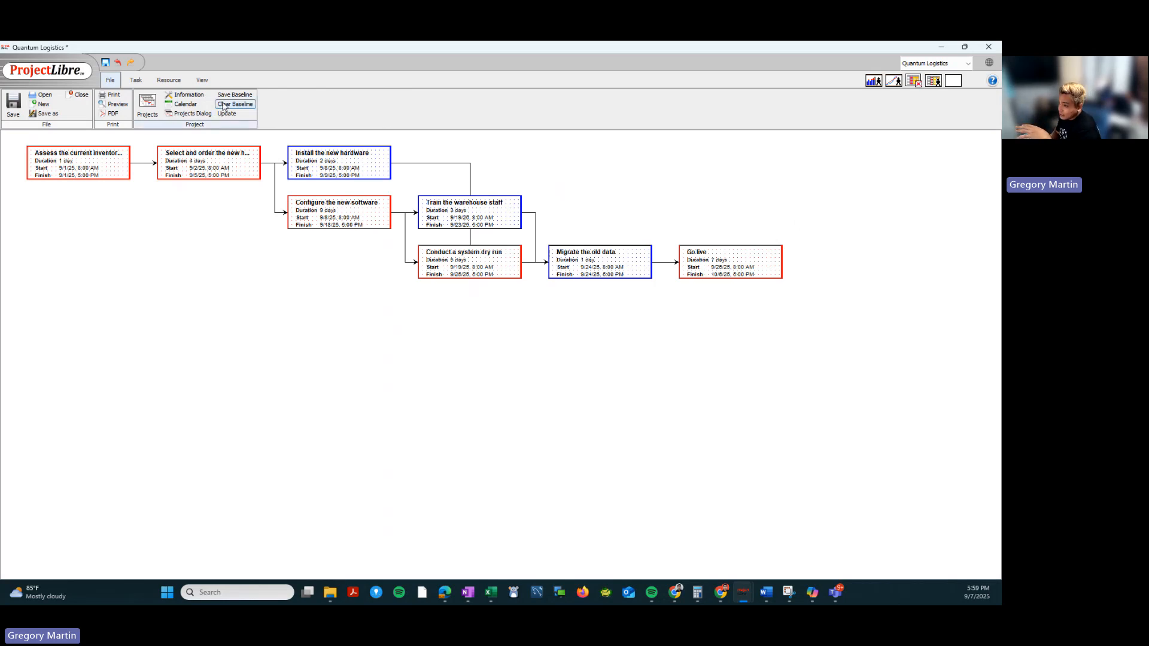
pyautogui.click(186, 106)
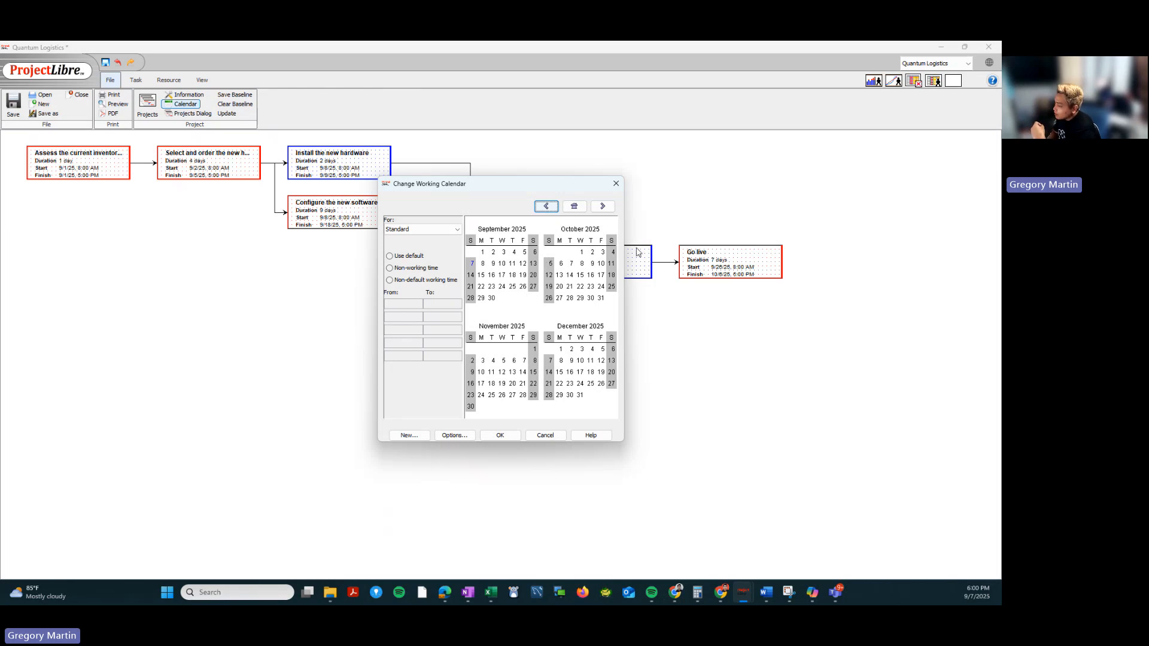
pyautogui.click(602, 253)
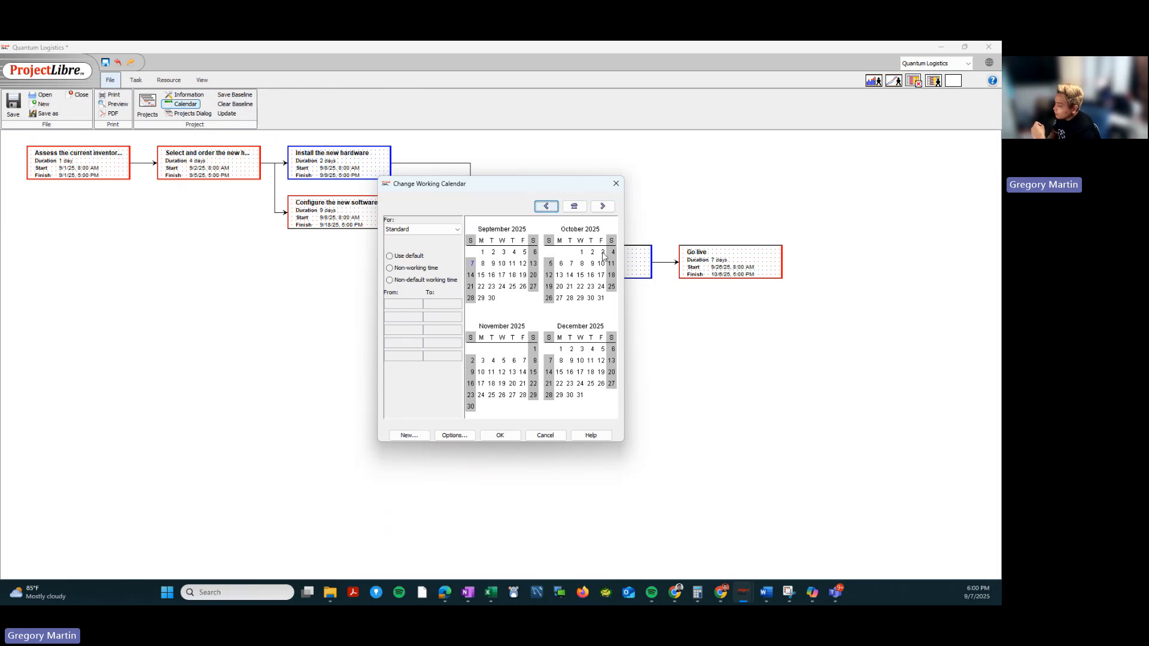
pyautogui.click(561, 265)
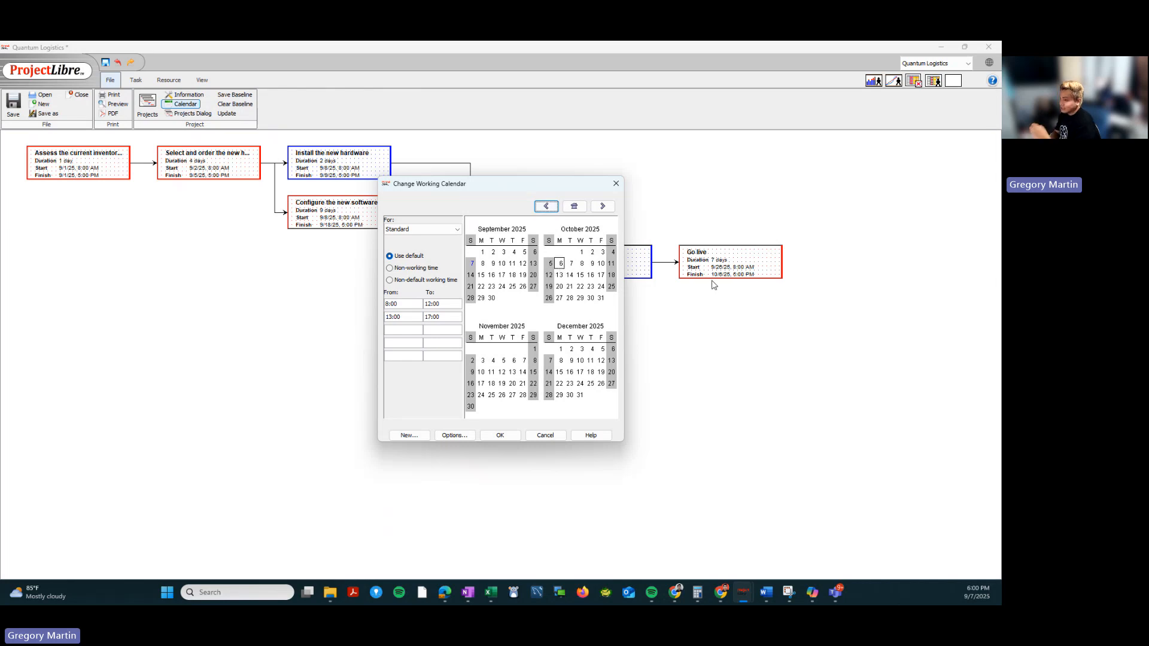
# Show the Quantum Logistics Gantt chart filtered to Critical tasks, and restore the project window to its smaller size beside the assignment document.
pyautogui.click(616, 184)
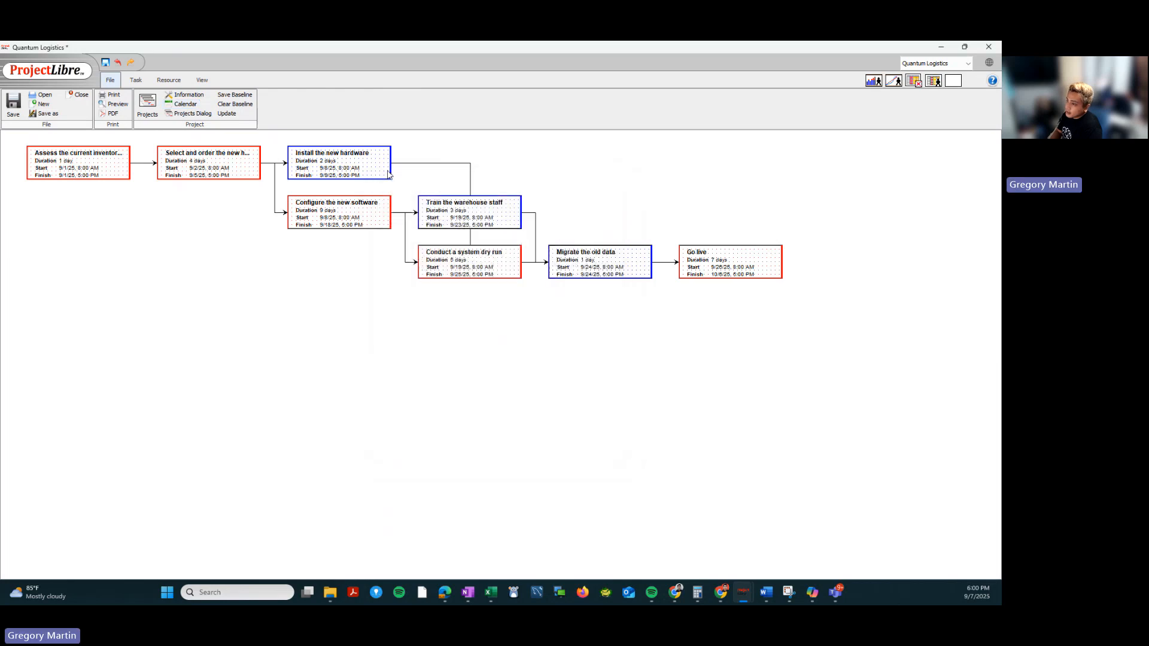
pyautogui.click(209, 80)
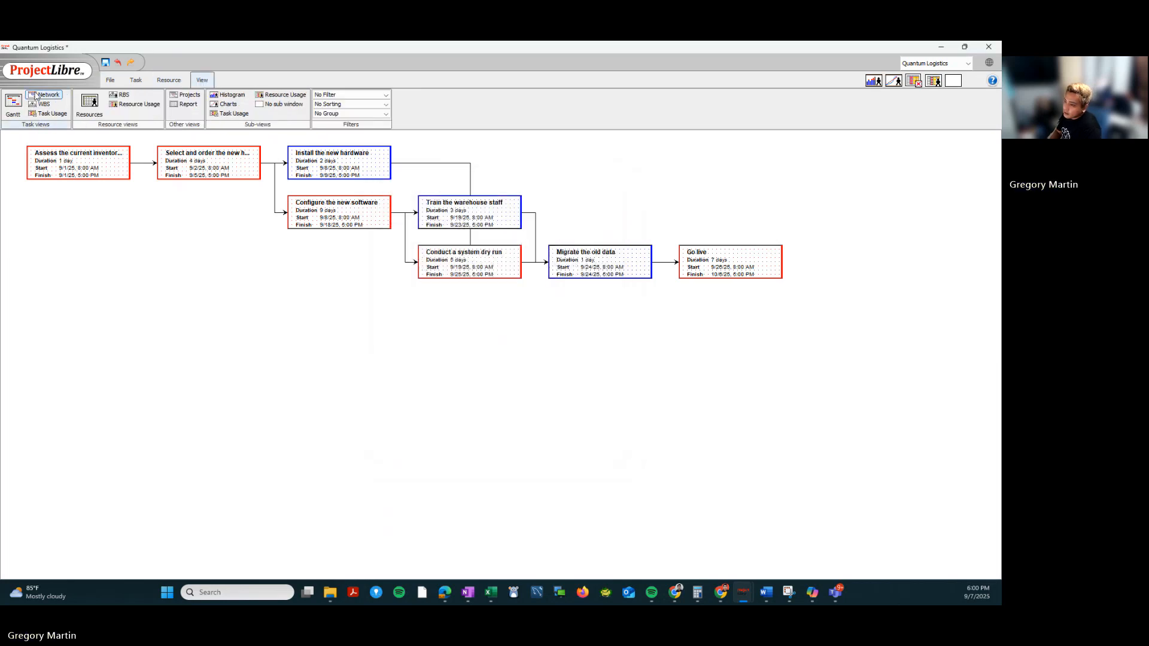
pyautogui.click(14, 102)
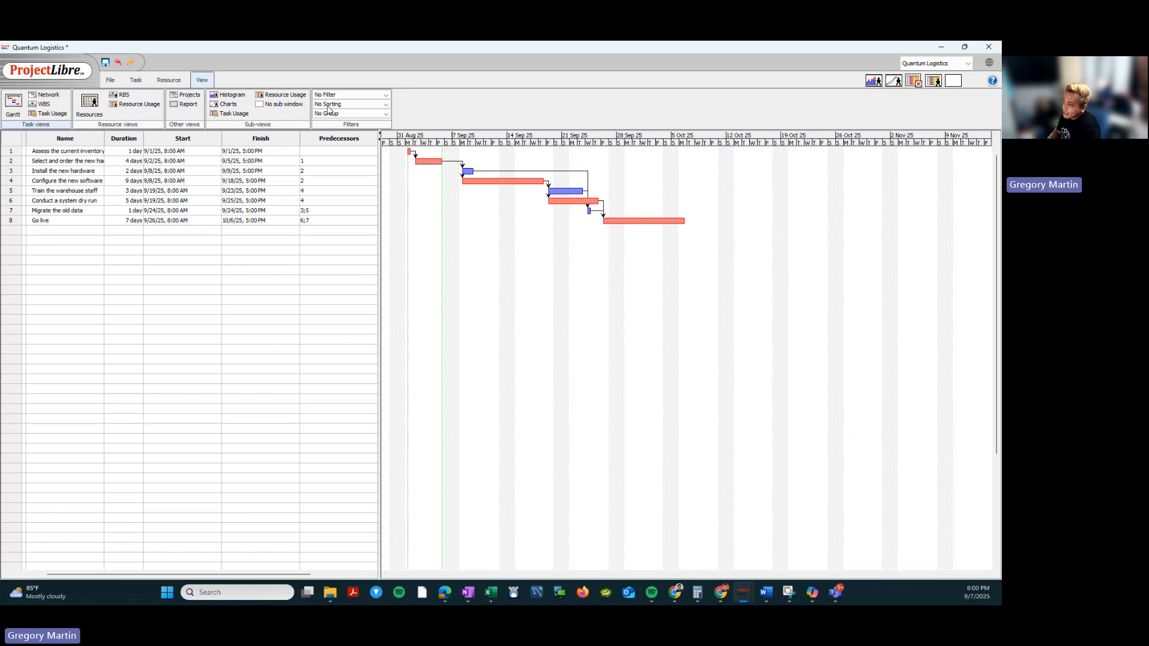
pyautogui.click(387, 97)
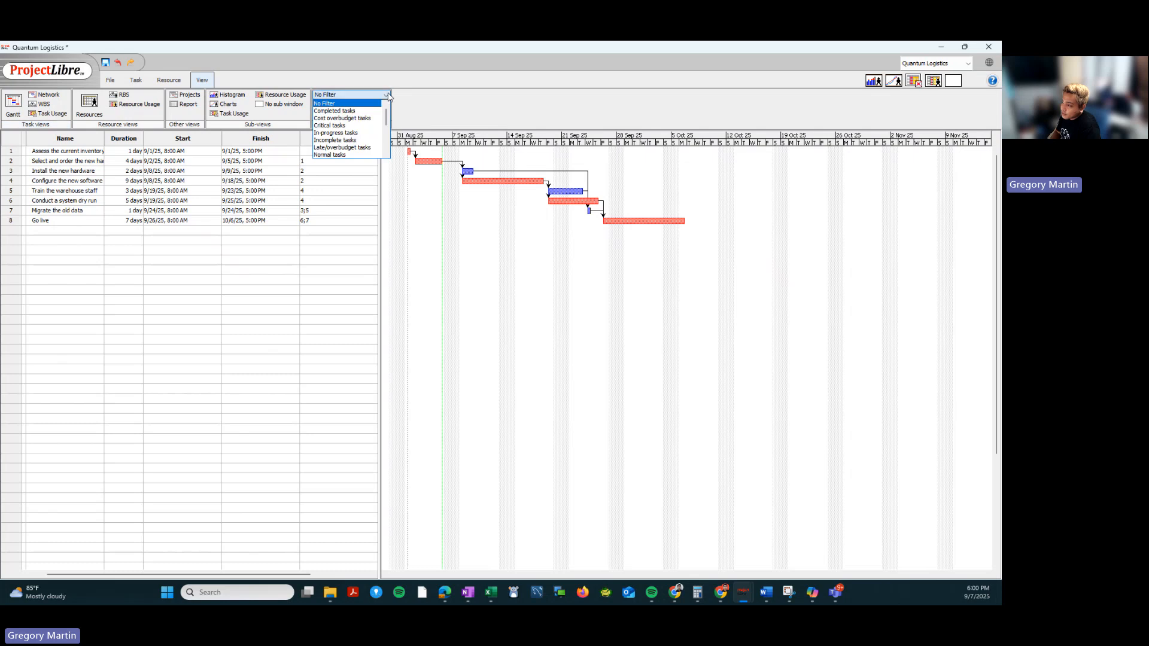
pyautogui.click(368, 127)
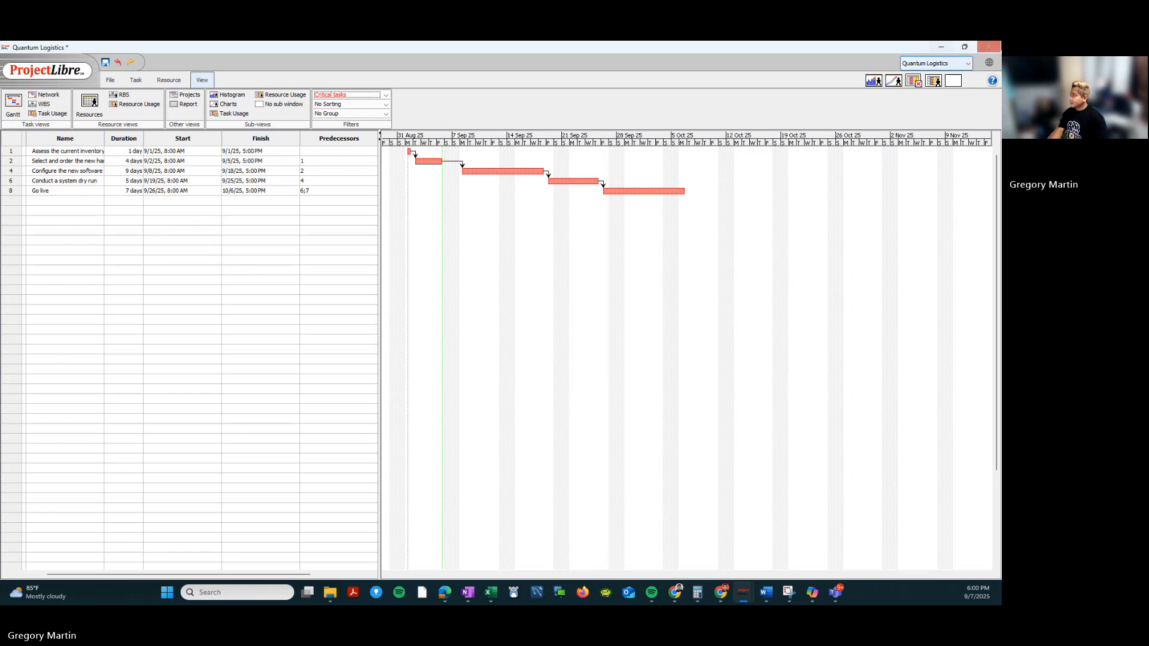
pyautogui.moveTo(969, 49)
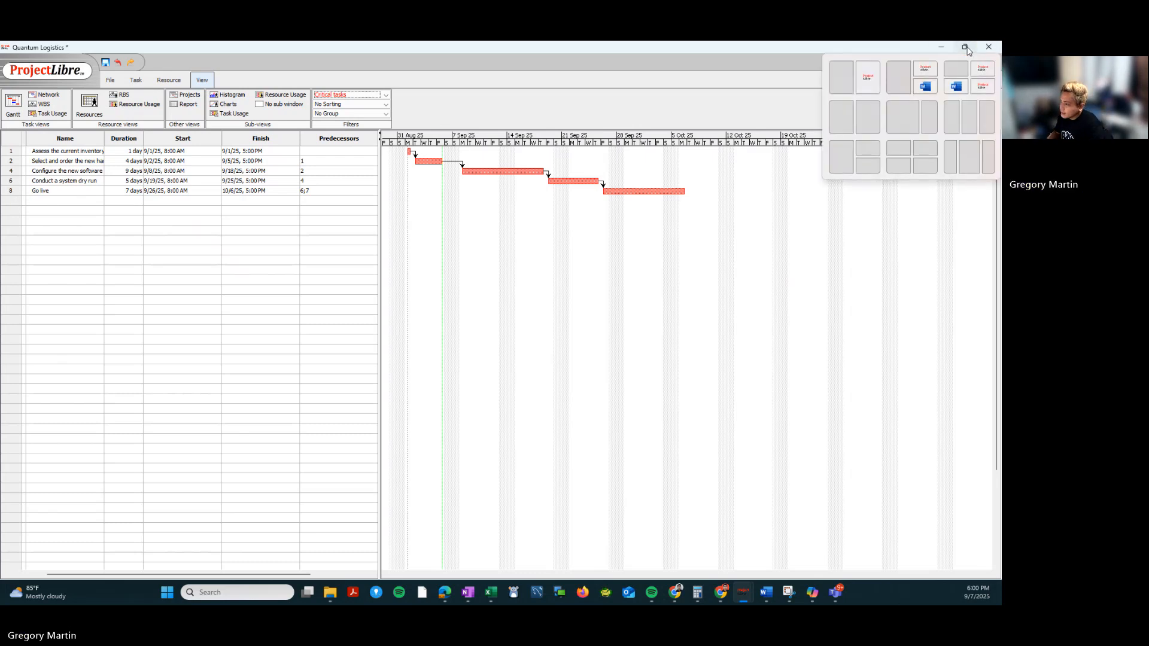
pyautogui.click(968, 49)
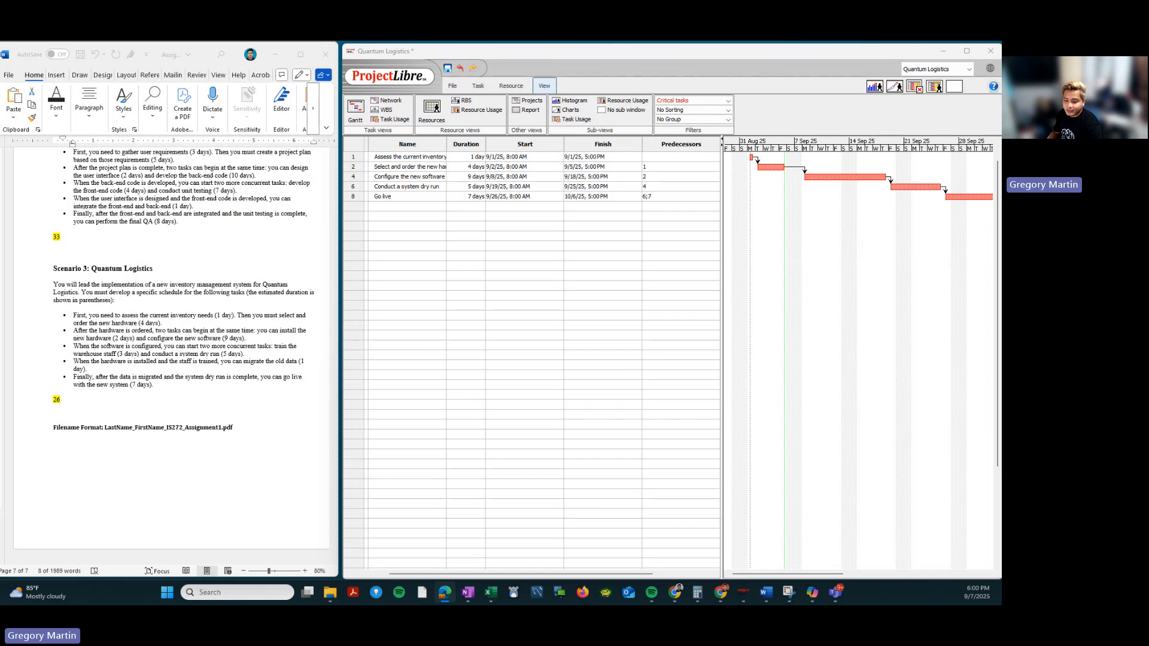
pyautogui.press('super+d')
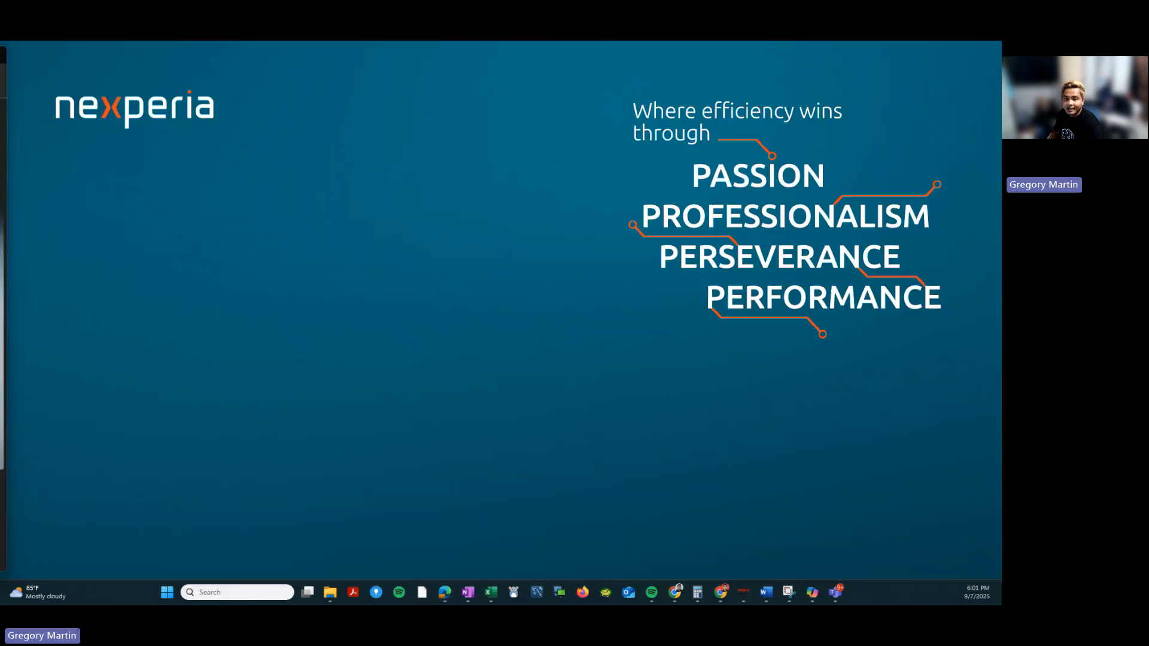
pyautogui.press('super+d')
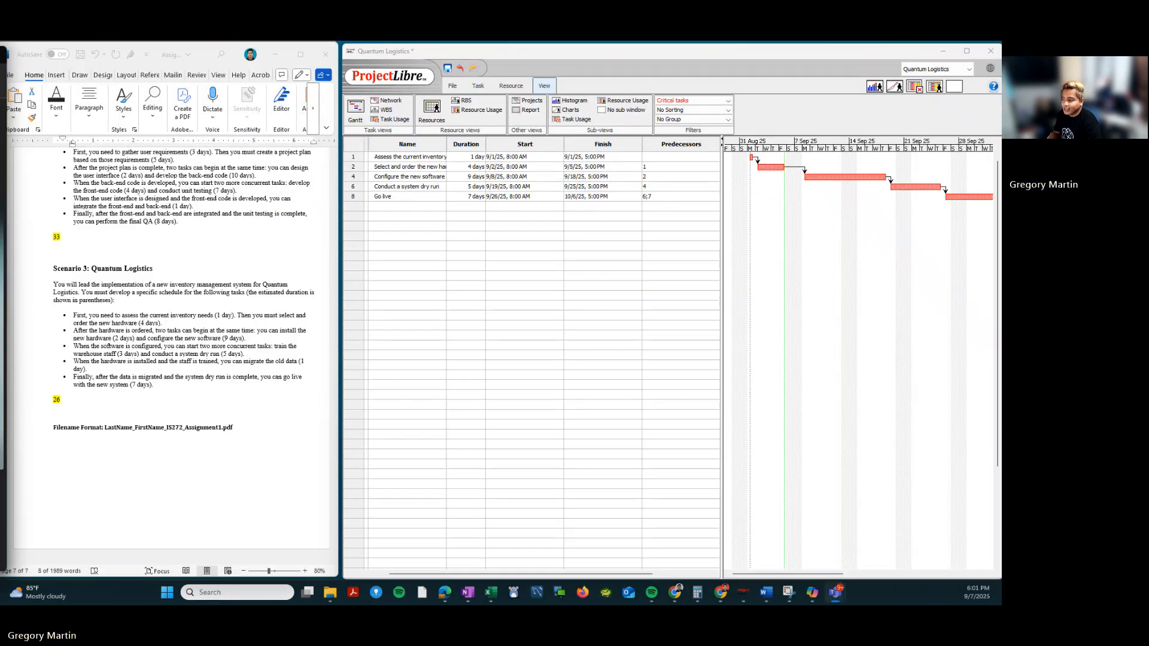